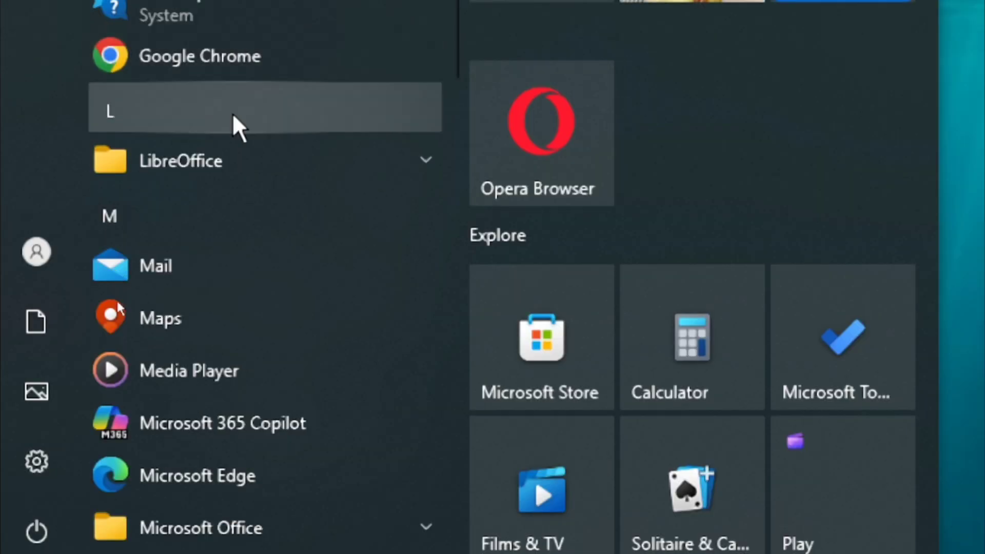
Expand the LibreOffice folder in the Start menu and scroll down until Writer is listed
left_click(212, 179)
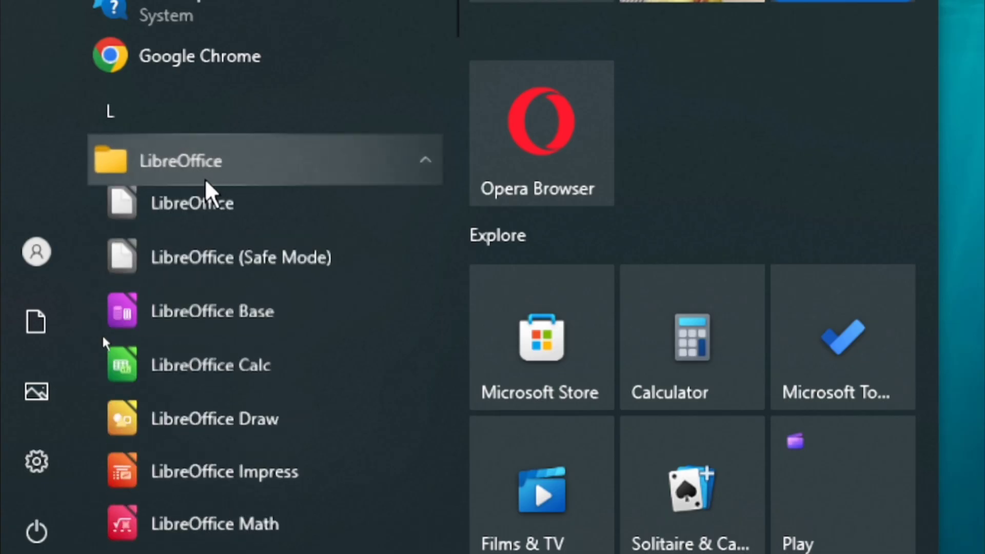
scroll(241, 338, "down", 3)
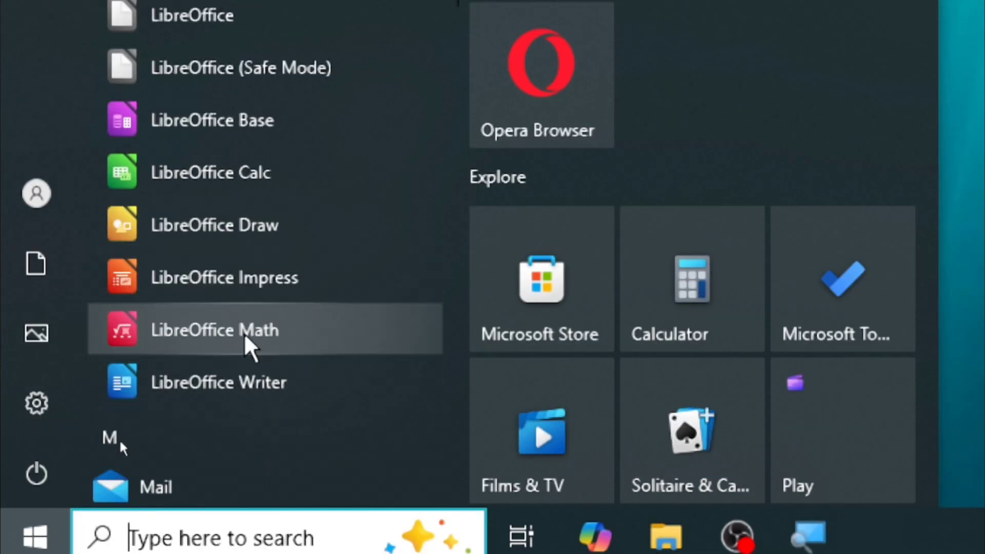
Launch LibreOffice Writer with a blank Untitled 1 document and browse its menus
left_click(246, 383)
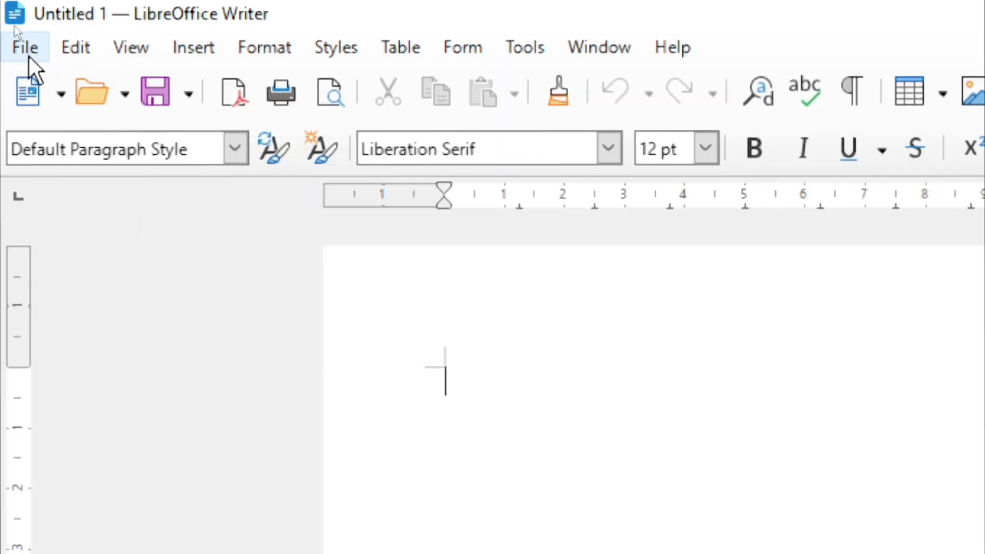
left_click(72, 49)
mouse_move(186, 53)
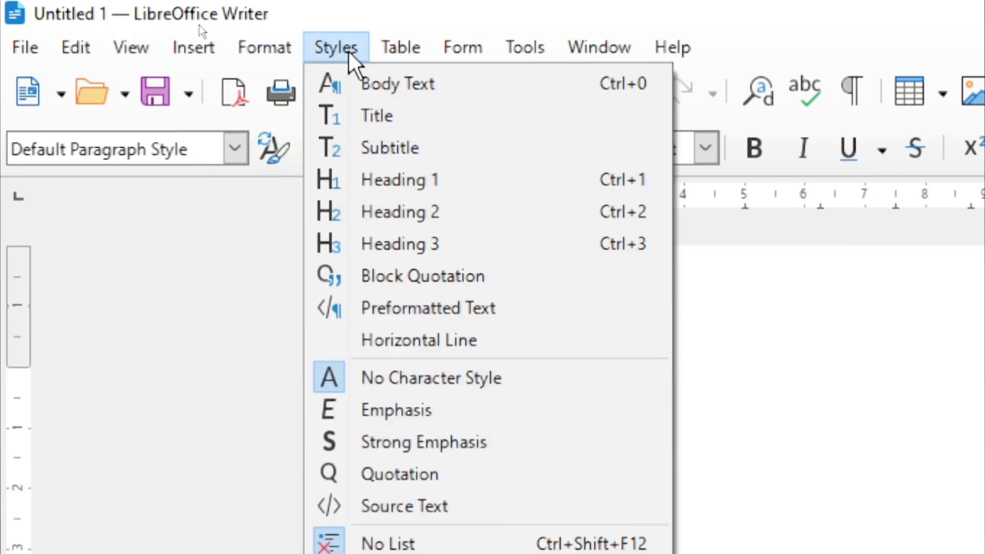
mouse_move(410, 52)
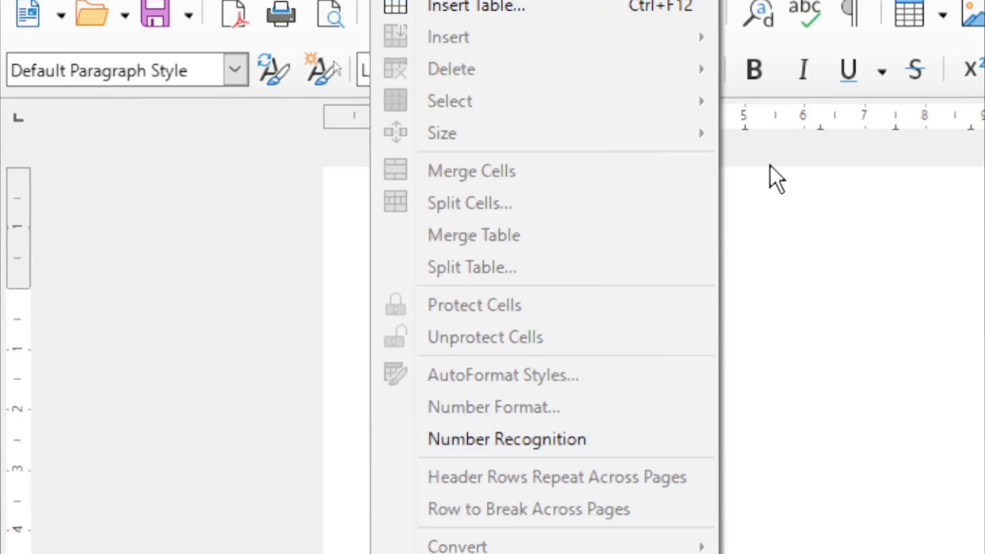
mouse_move(459, 45)
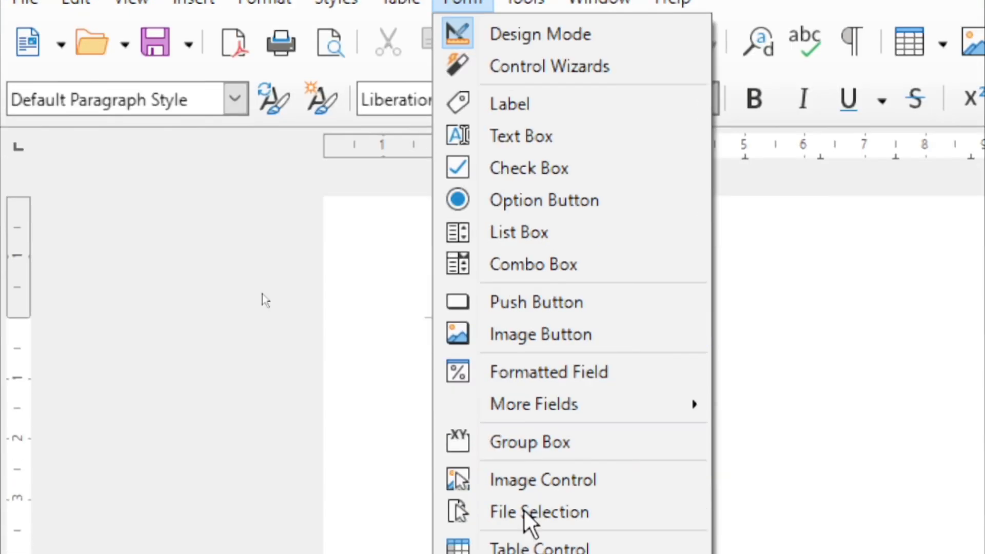
mouse_move(399, 47)
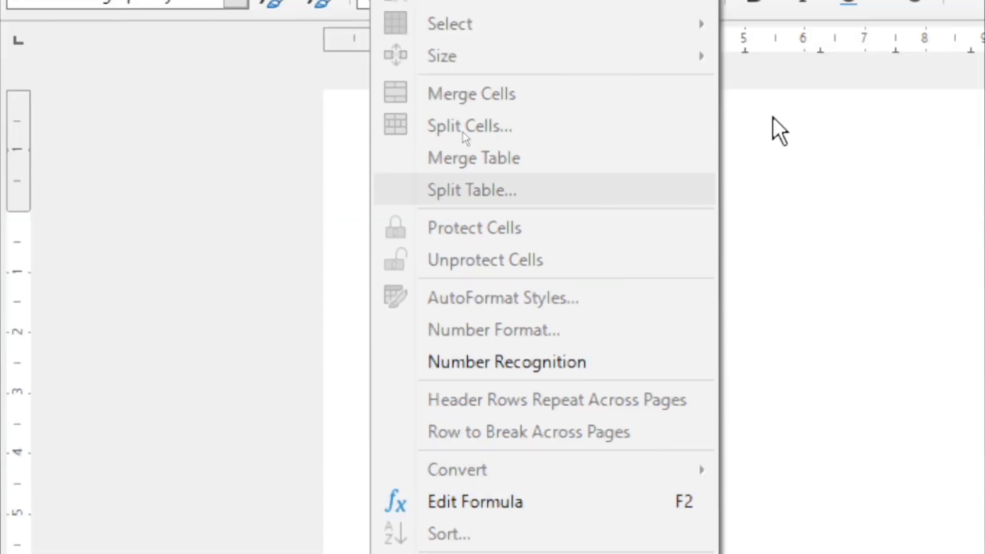
Open the Insert Table dialog (Table1, 2 columns, 2 rows) from the Table menu
left_click(941, 271)
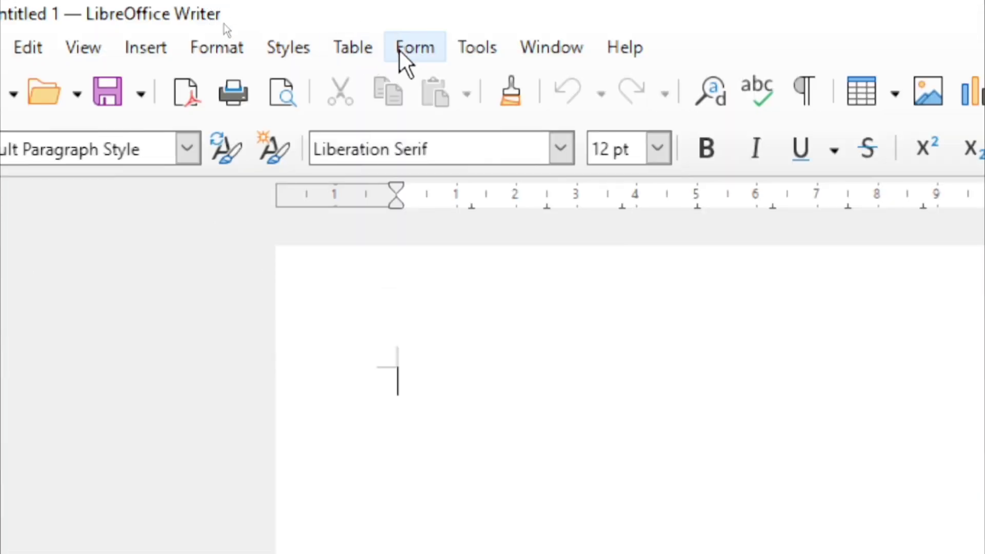
left_click(355, 47)
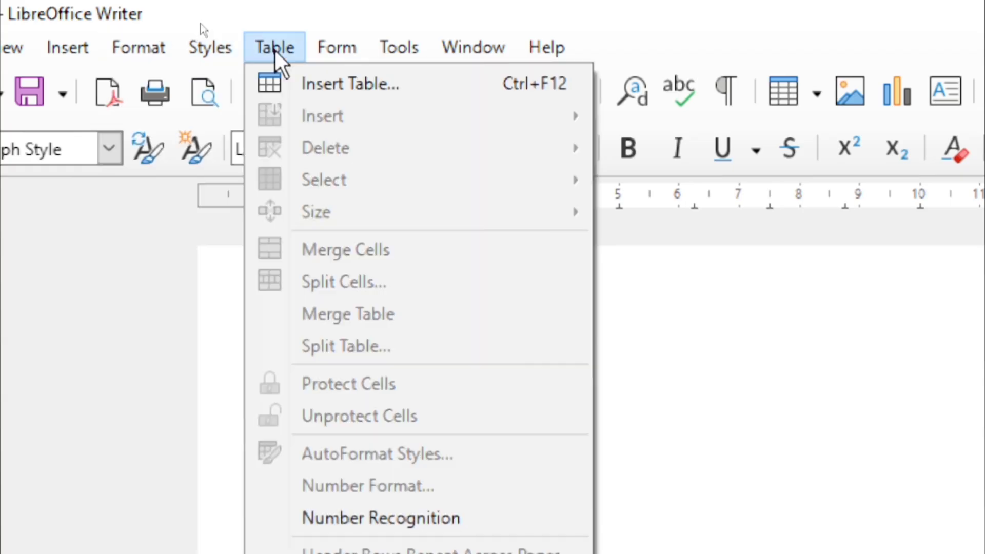
left_click(334, 90)
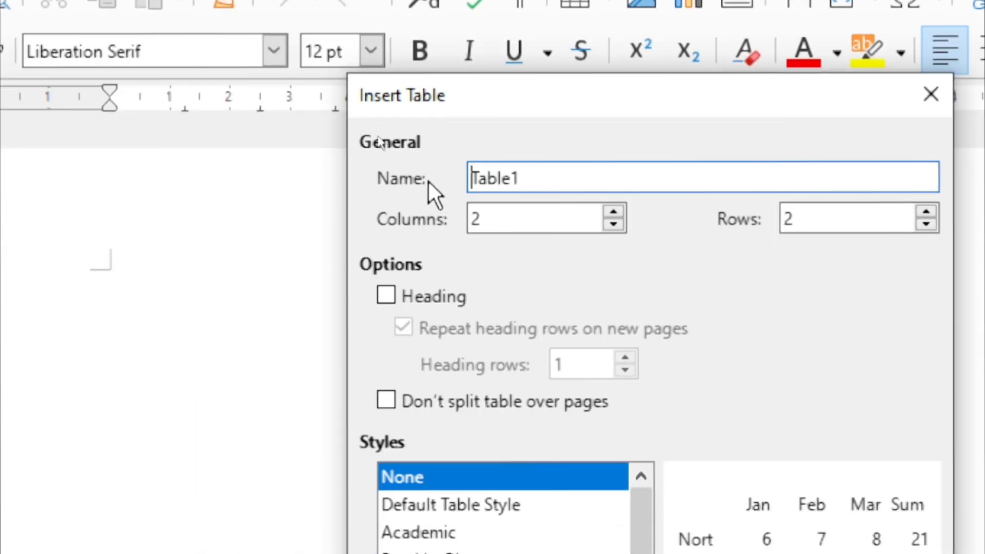
Set the new table to 5 columns and 6 rows
left_click_drag(590, 174, 441, 173)
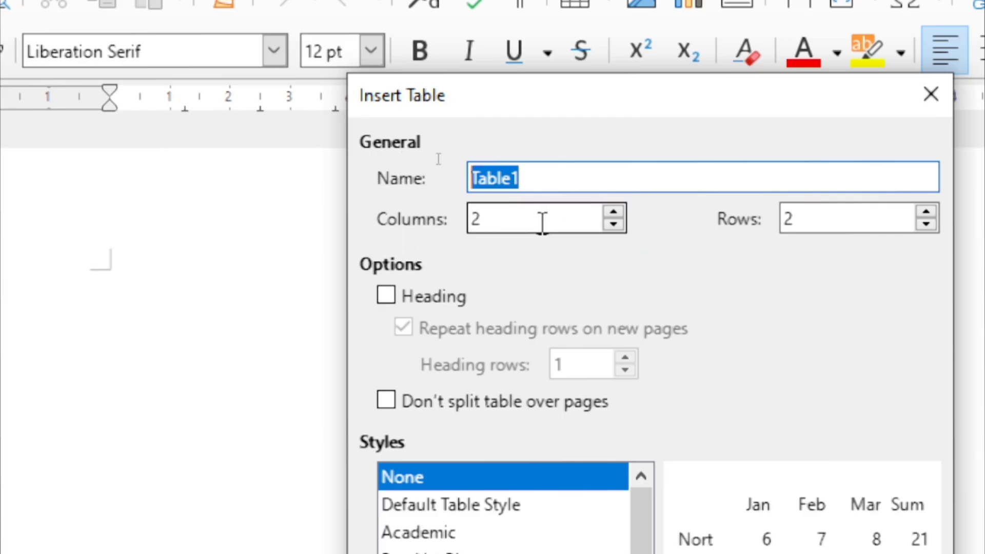
left_click_drag(529, 219, 447, 215)
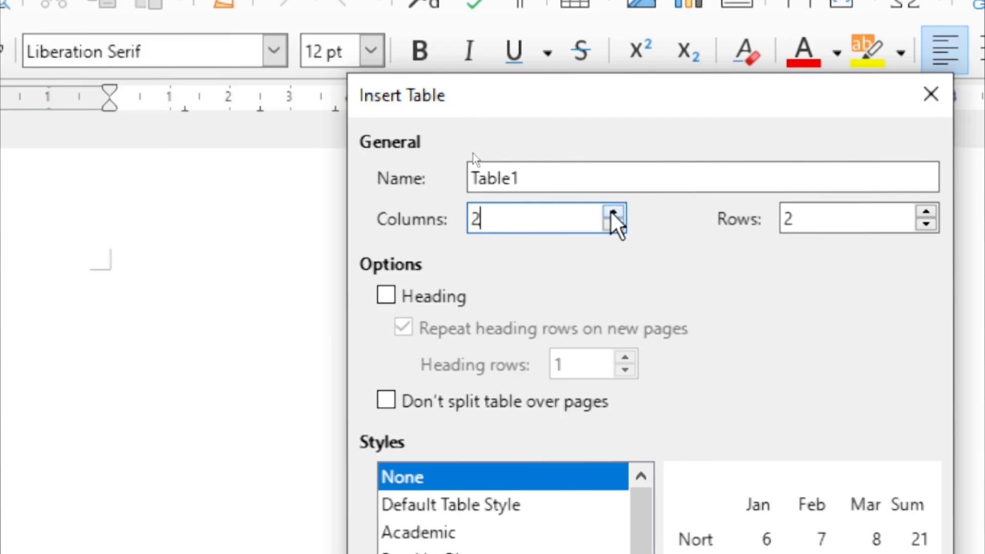
left_click(612, 211)
left_click(612, 212)
left_click(611, 212)
left_click(612, 212)
left_click(612, 212)
left_click(612, 212)
left_click(611, 212)
left_click(611, 212)
left_click(612, 212)
left_click(612, 212)
left_click(609, 232)
left_click(609, 232)
left_click(610, 232)
left_click(609, 232)
left_click(609, 232)
left_click(609, 232)
left_click(610, 232)
left_click(609, 232)
left_click(609, 232)
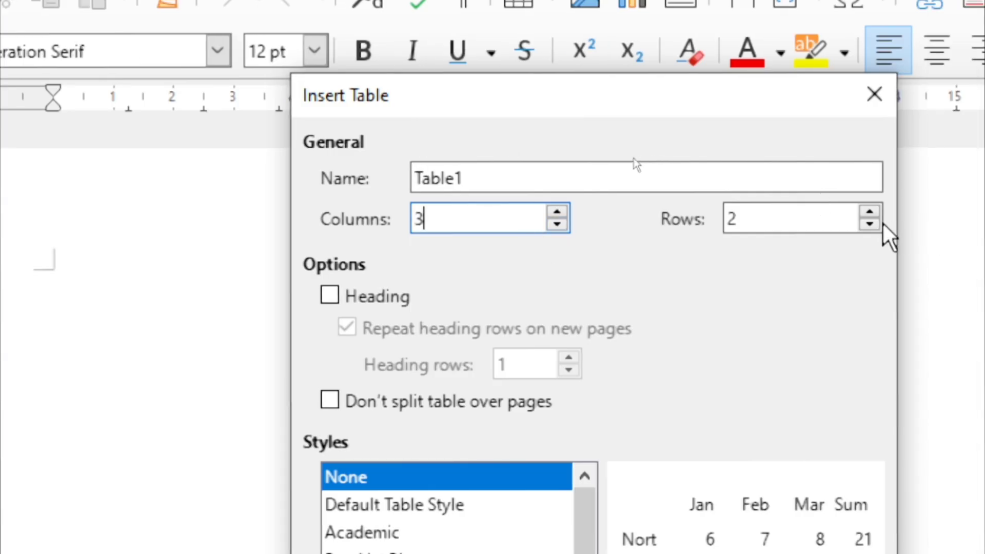
left_click(918, 215)
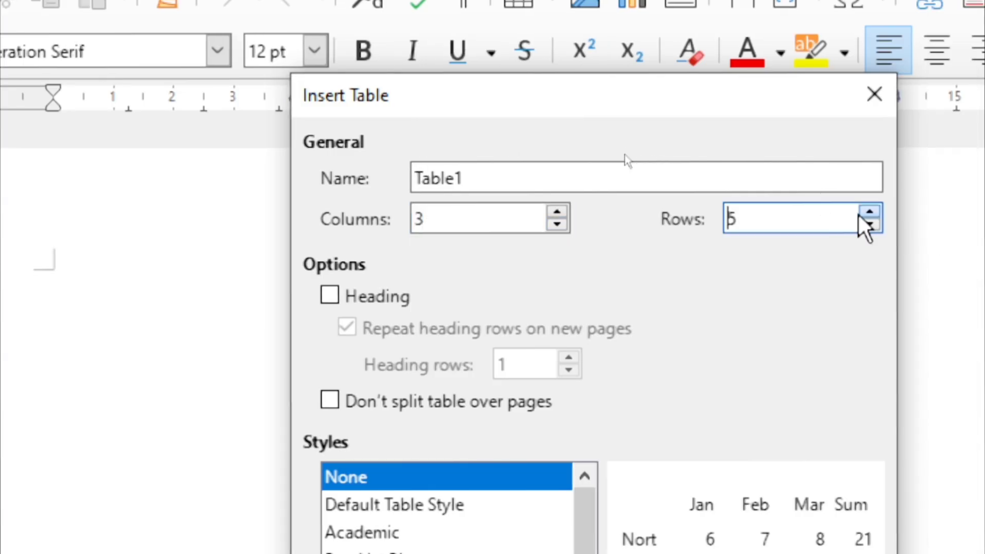
left_click(862, 213)
left_click(498, 211)
left_click(557, 212)
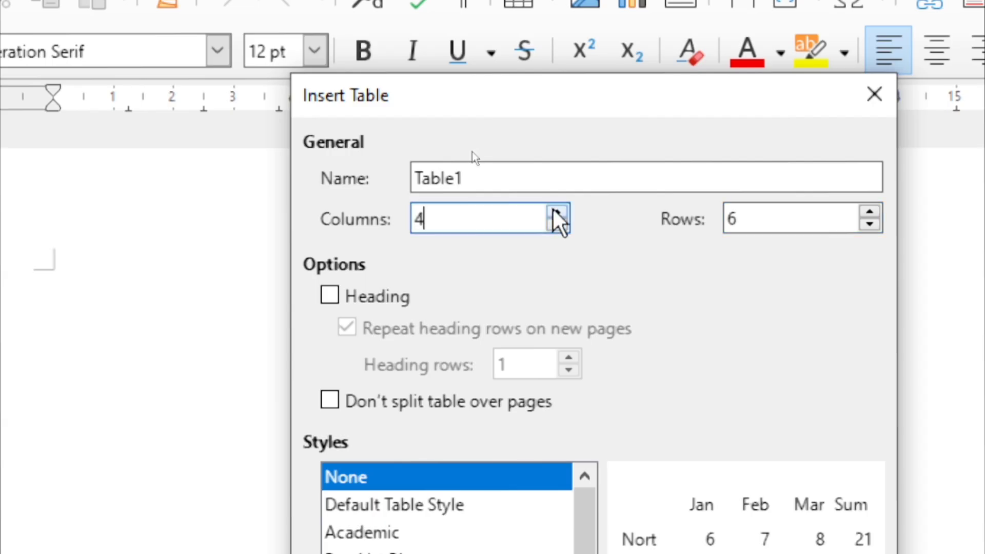
left_click(556, 212)
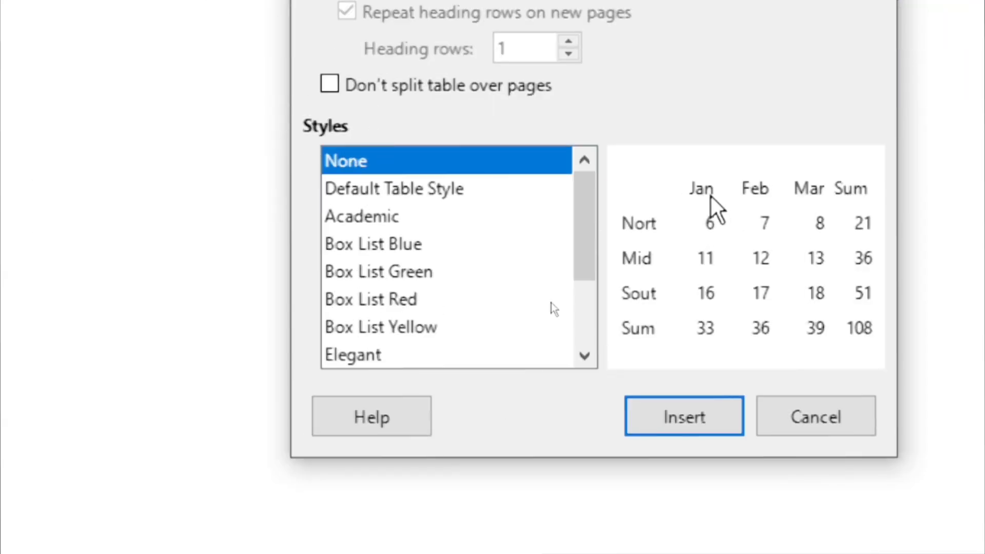
Preview several table styles, settle on Default Table Style, and insert the table
left_click(399, 188)
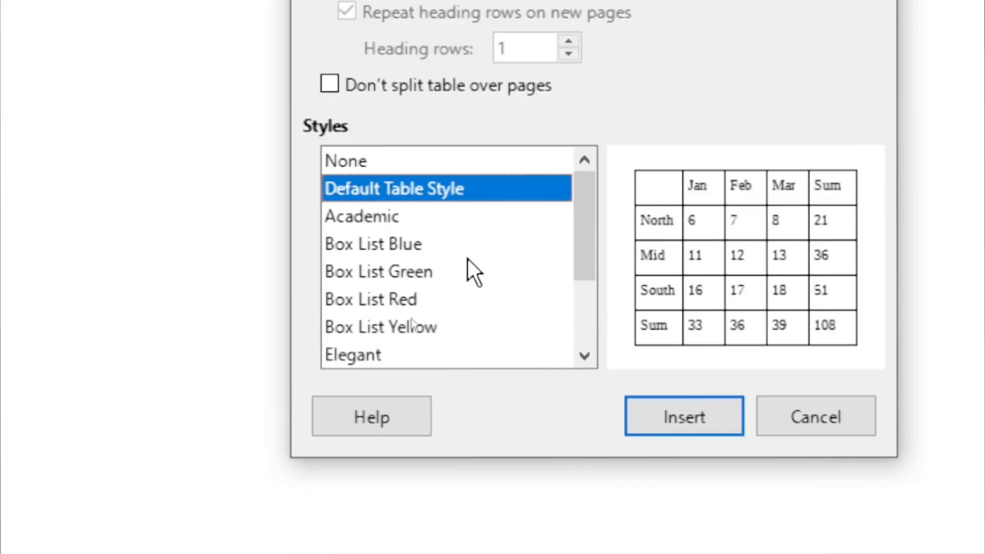
left_click(377, 220)
left_click(399, 245)
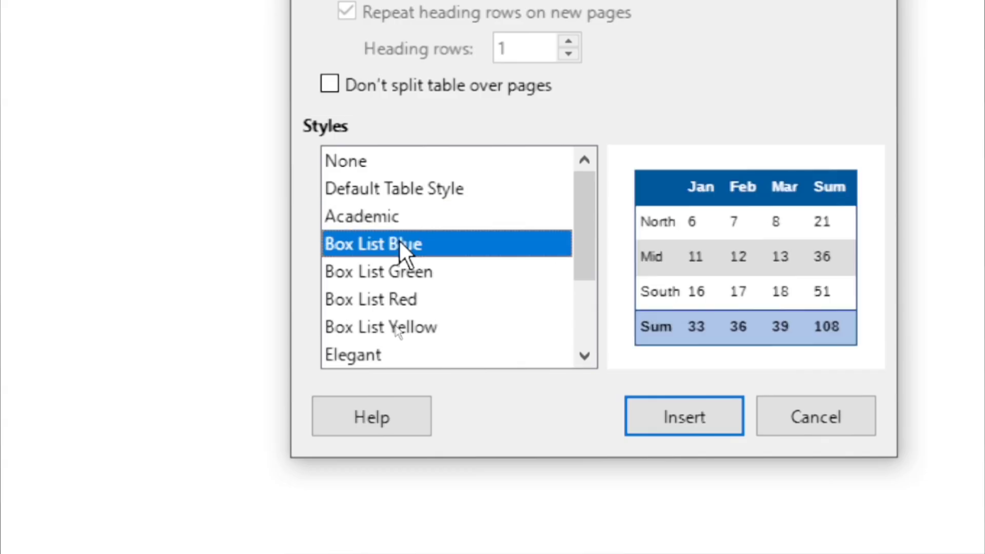
left_click(403, 273)
left_click(408, 329)
left_click(409, 353)
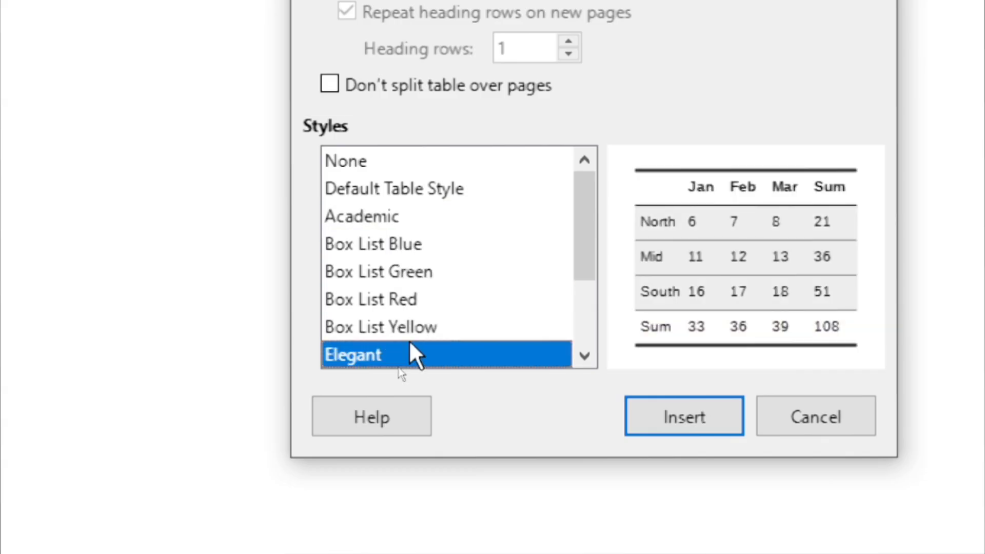
left_click(389, 190)
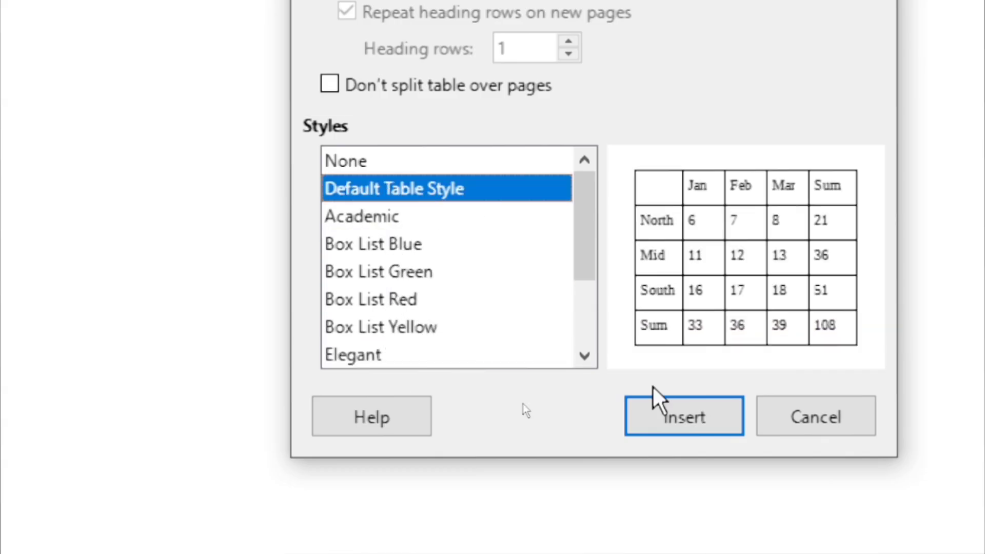
left_click(677, 429)
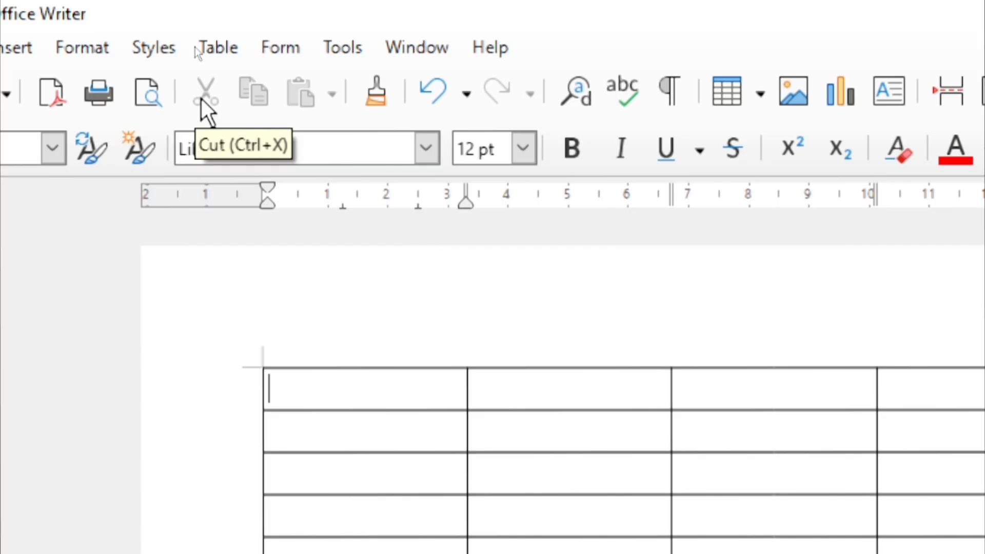
left_click(234, 49)
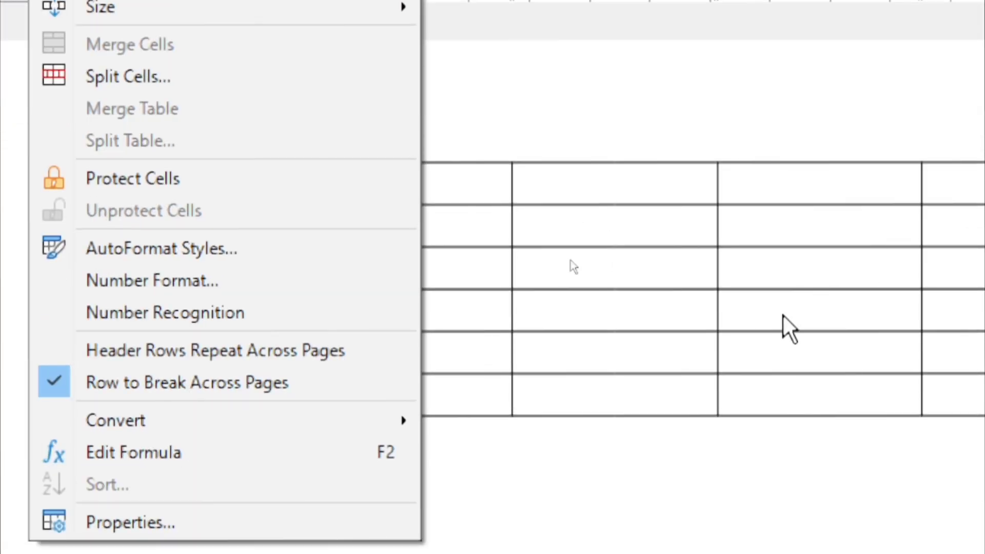
left_click(784, 315)
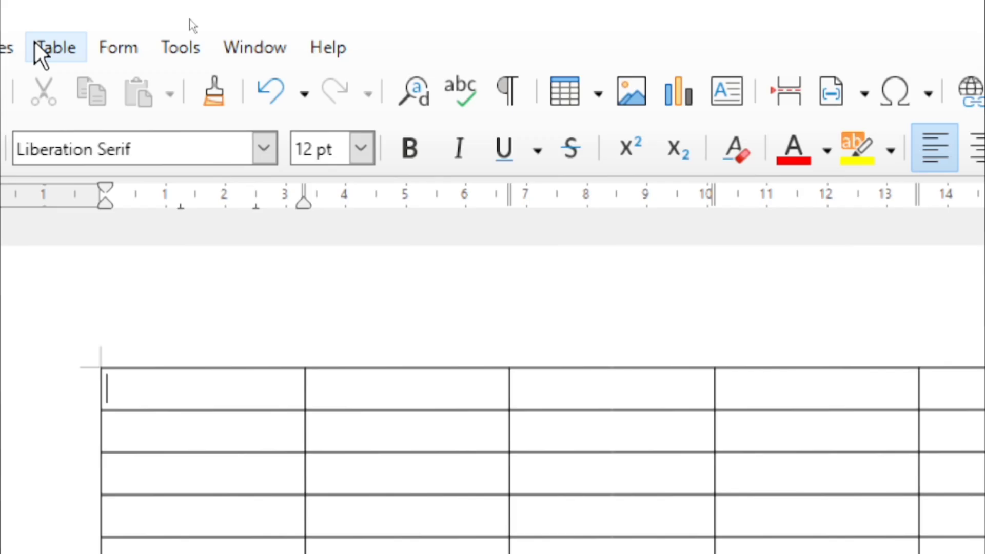
left_click(36, 44)
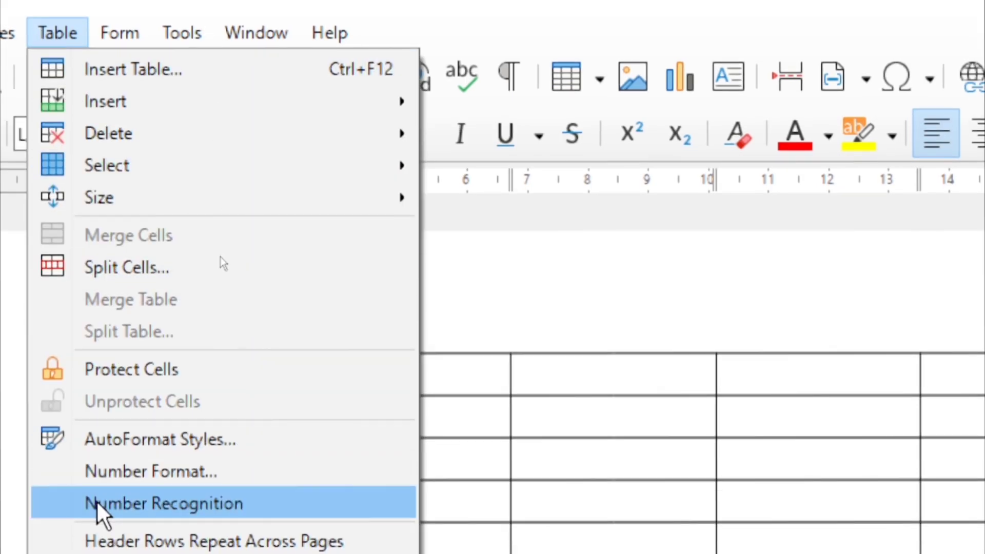
left_click(617, 381)
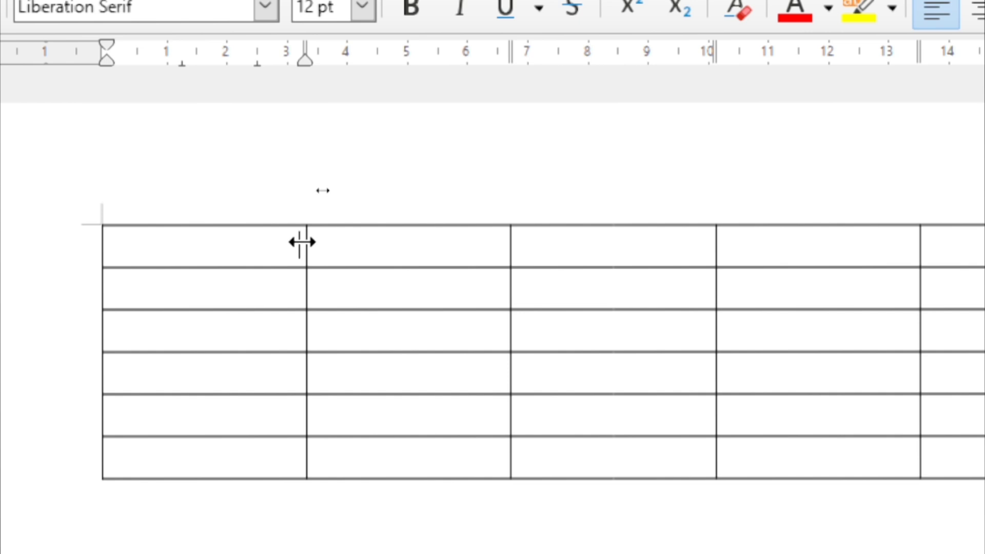
Narrow the first four columns and pull the table's right edge in to fit the page
left_click_drag(302, 242, 168, 267)
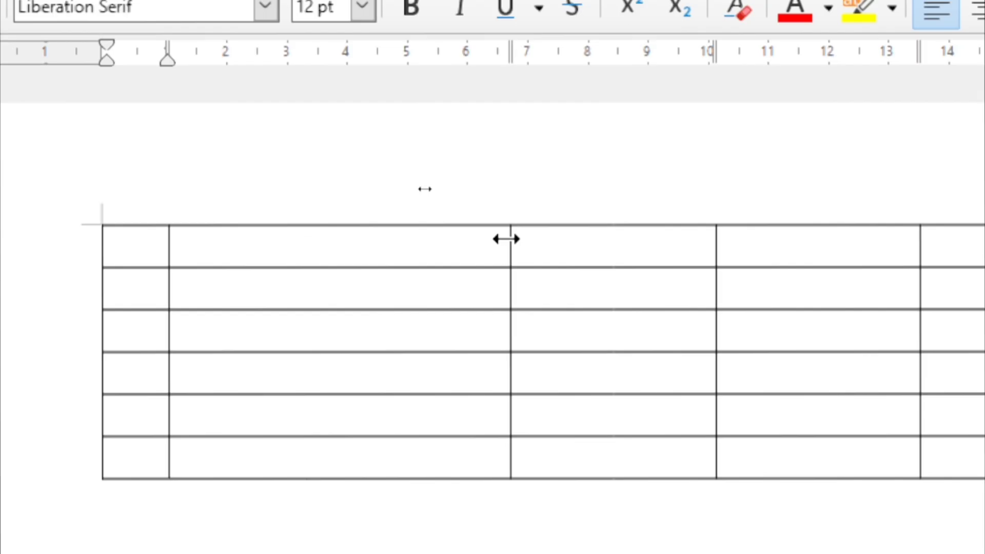
left_click_drag(506, 239, 328, 250)
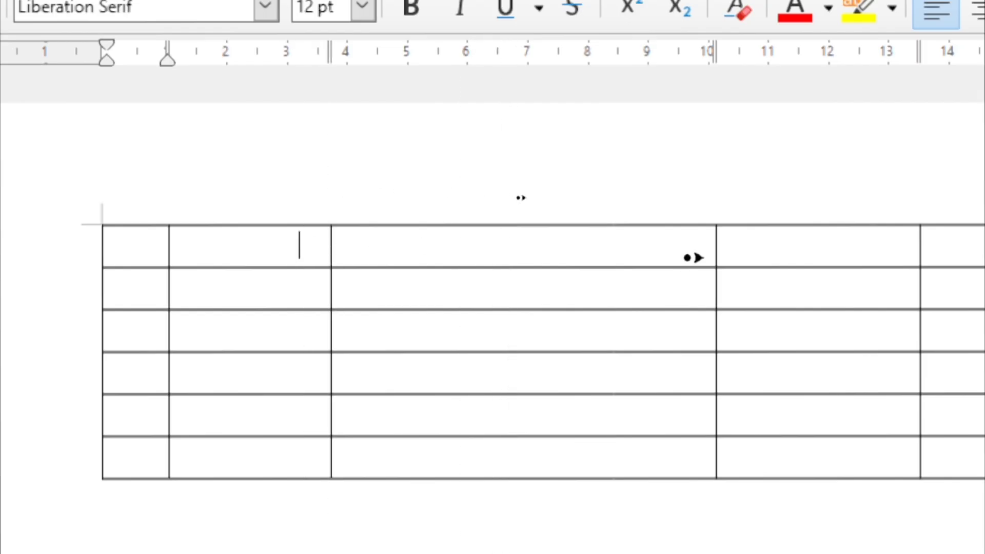
left_click_drag(711, 249, 496, 254)
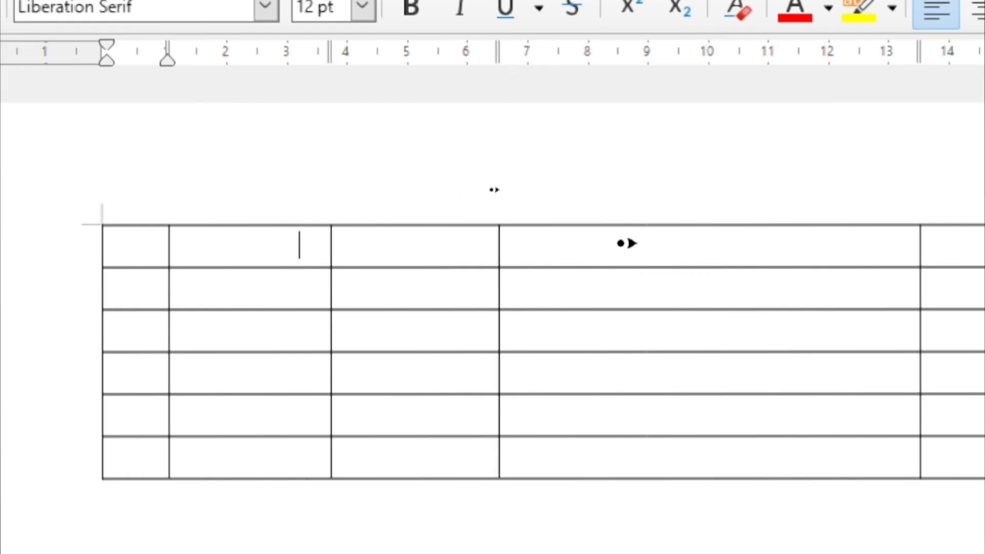
left_click_drag(919, 242, 654, 278)
left_click_drag(933, 251, 858, 265)
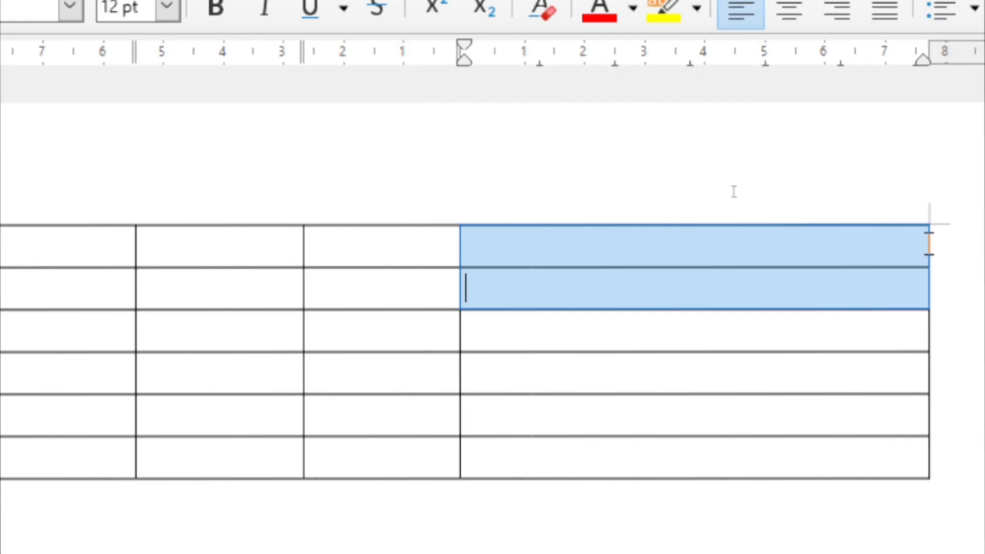
left_click(872, 262)
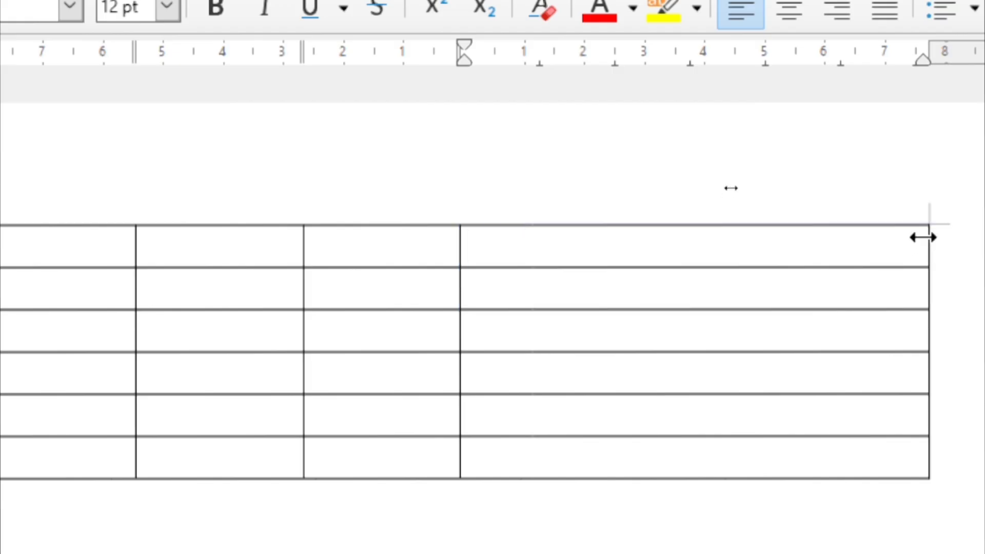
left_click_drag(923, 237, 639, 238)
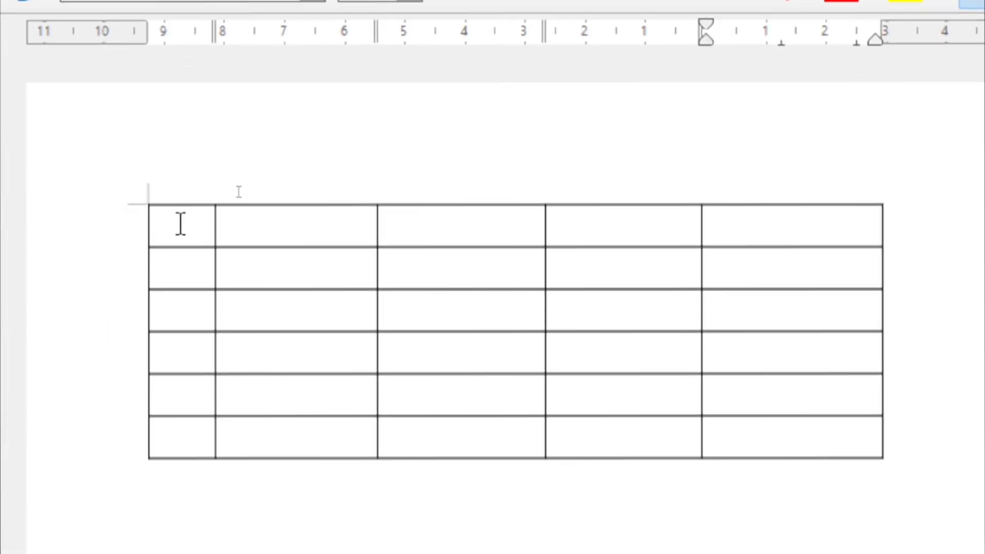
left_click(165, 247)
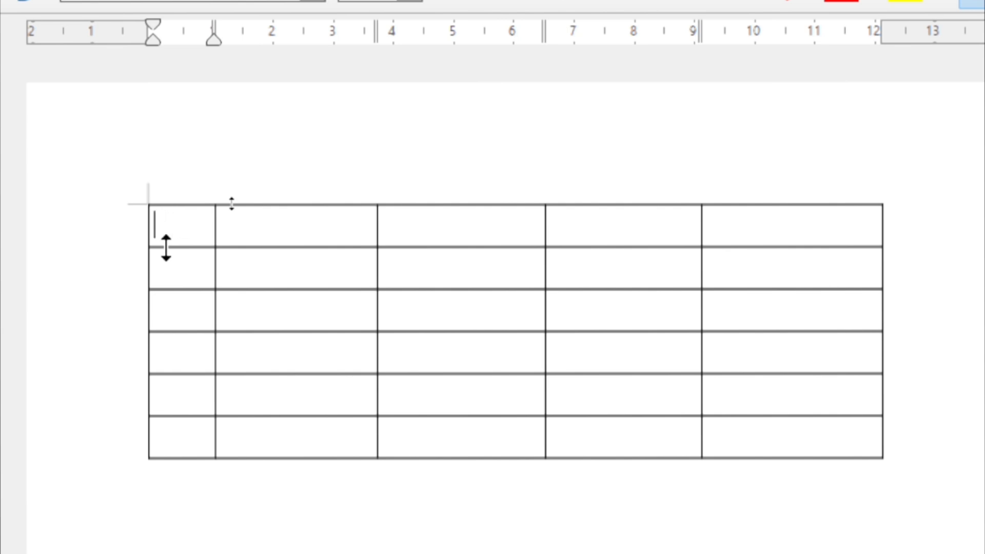
Enter the headings Sr. No, Name, Father Name and Gender across the header row
type("Sr. No.")
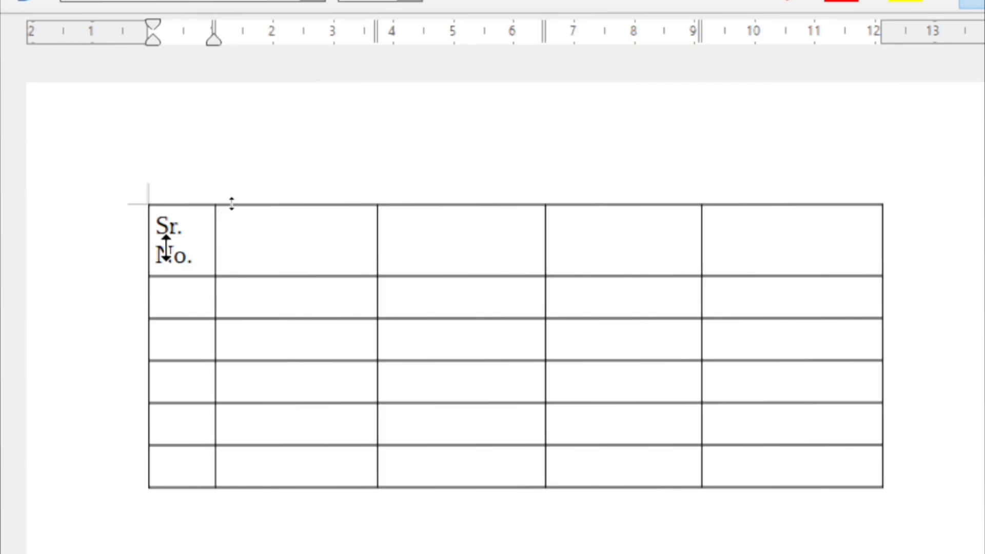
key("Tab")
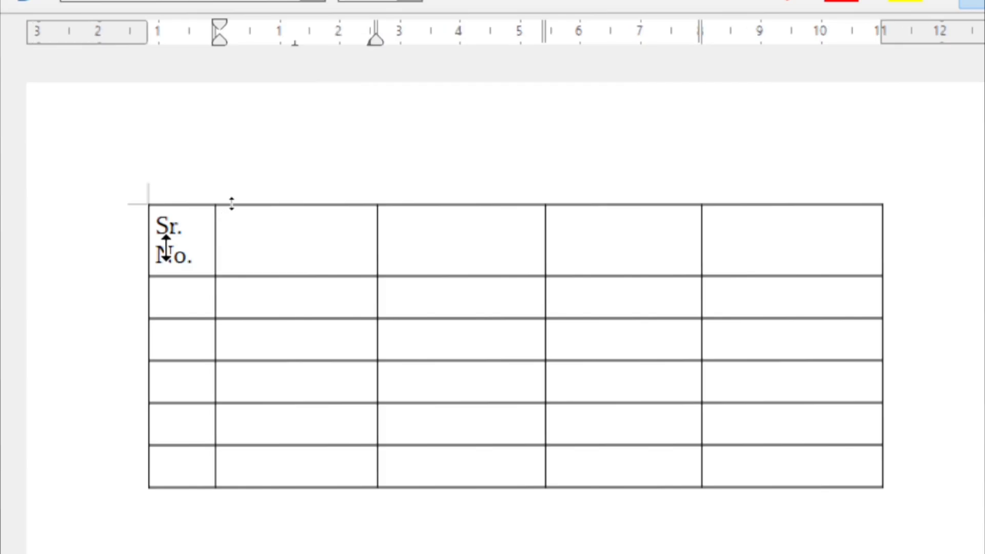
type("Name")
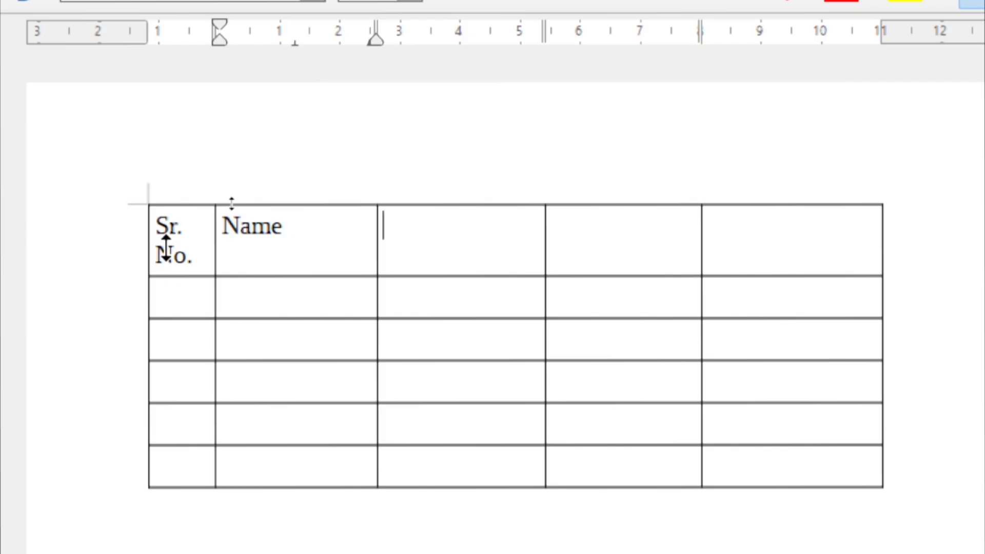
type("FAther ")
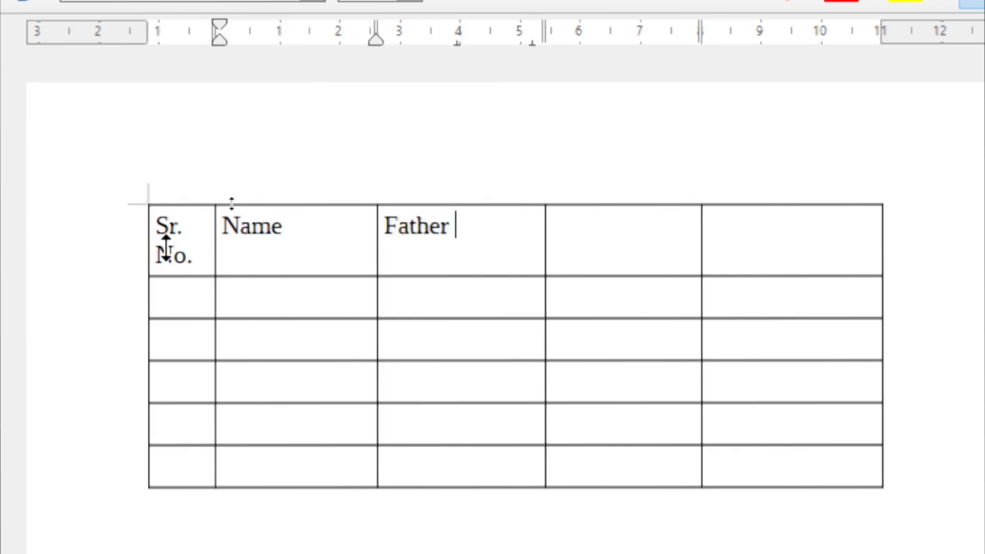
type("NAme")
key("Tab")
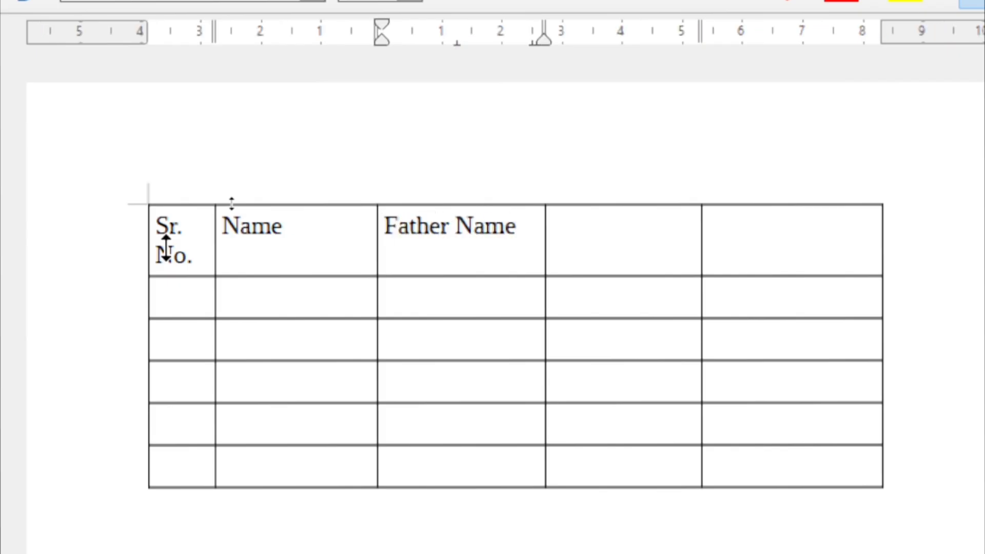
type("Gender")
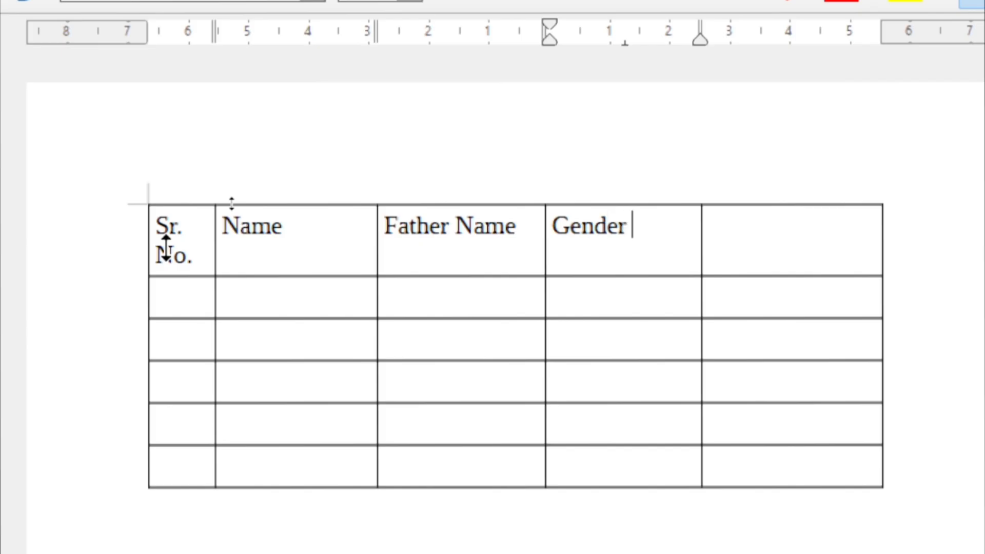
key("Tab")
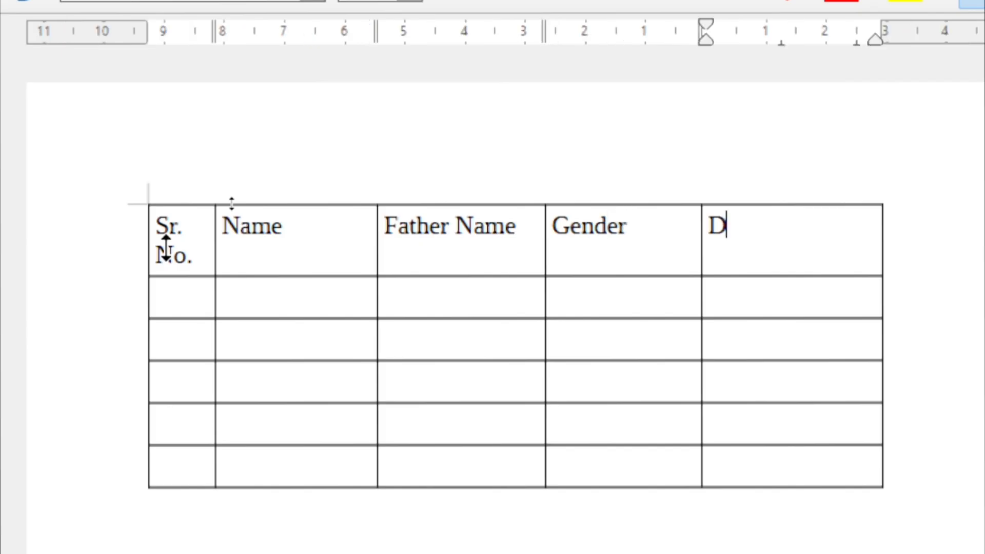
key("BackSpace")
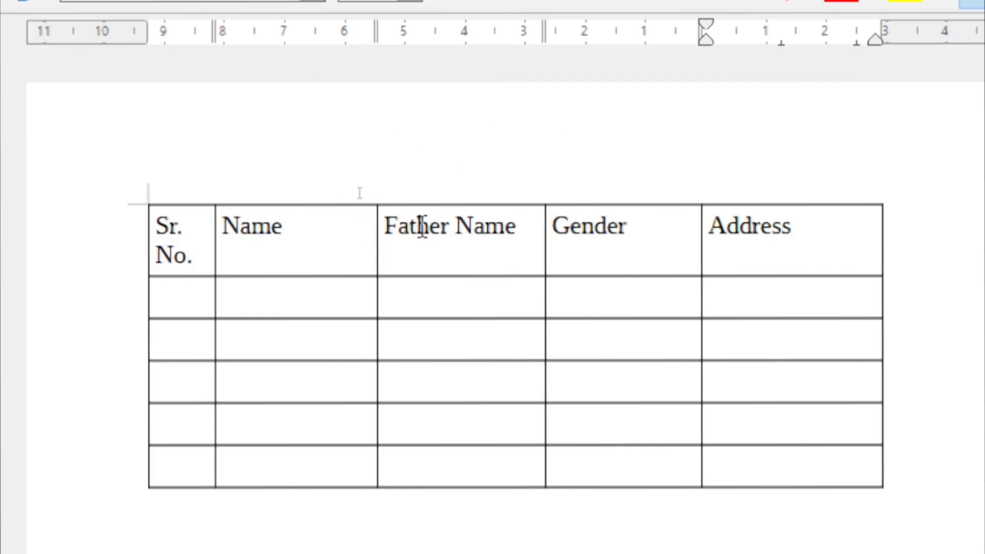
left_click(595, 251)
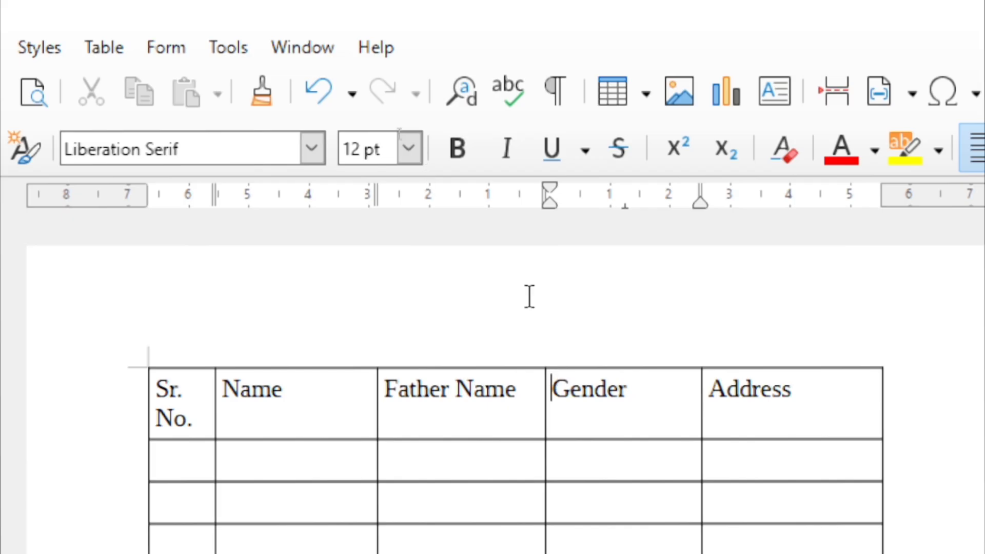
left_click(579, 418)
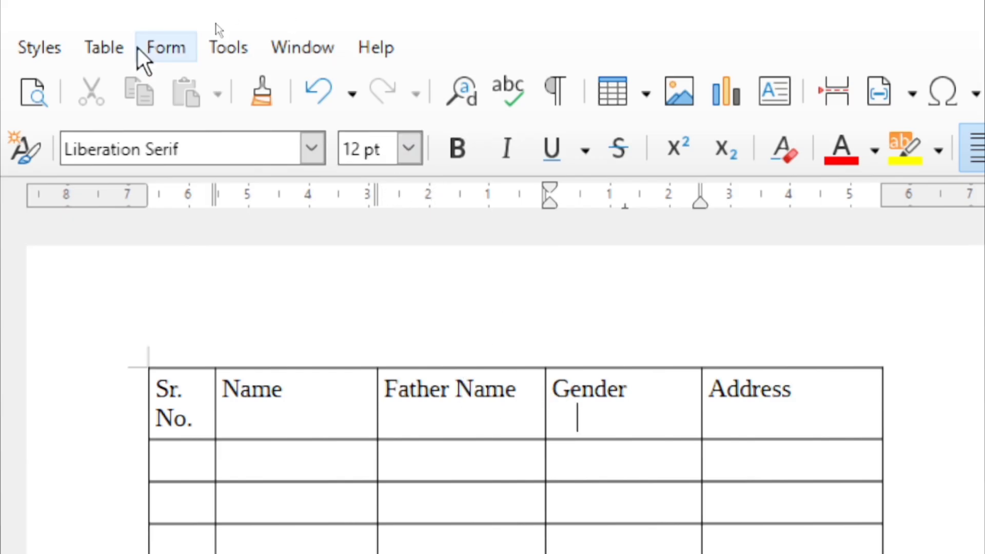
left_click(103, 48)
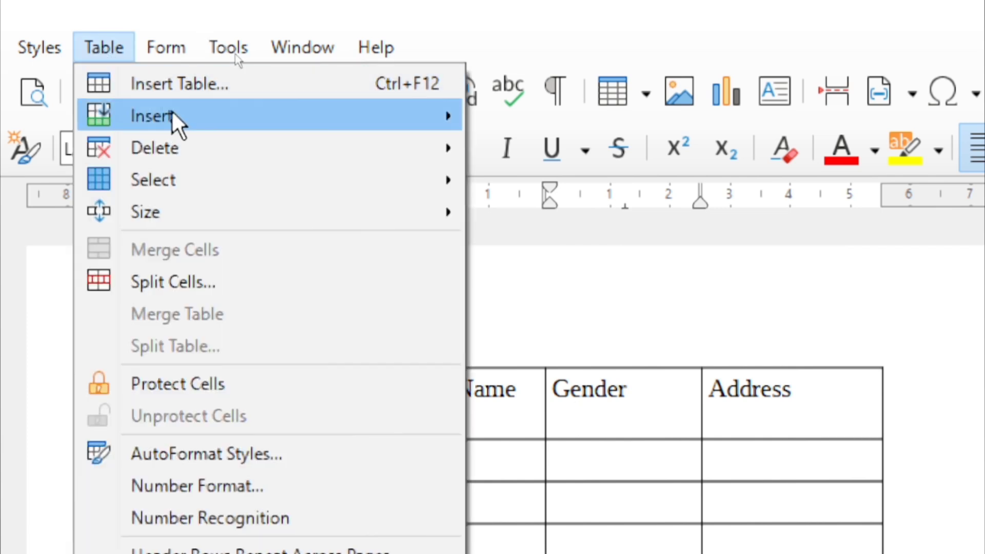
mouse_move(213, 110)
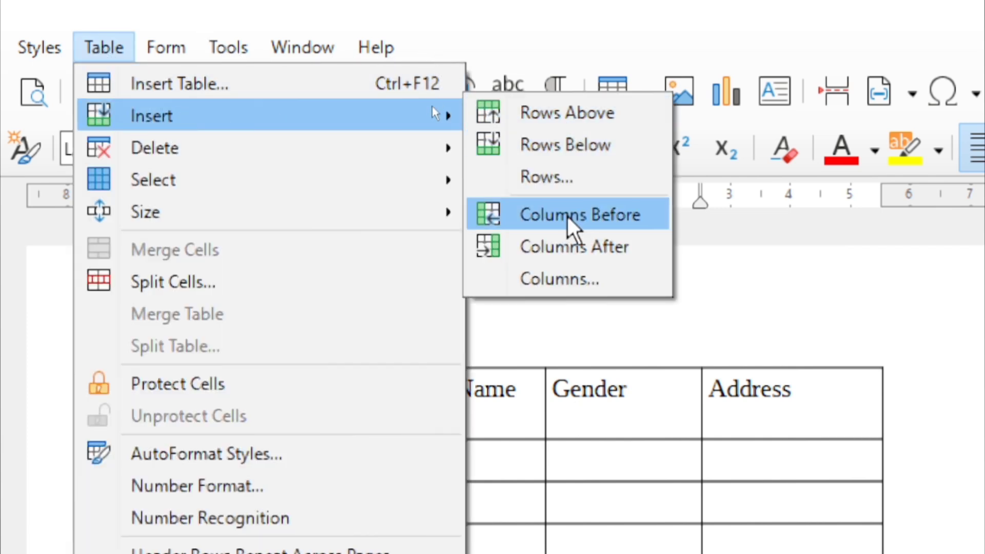
key("Escape")
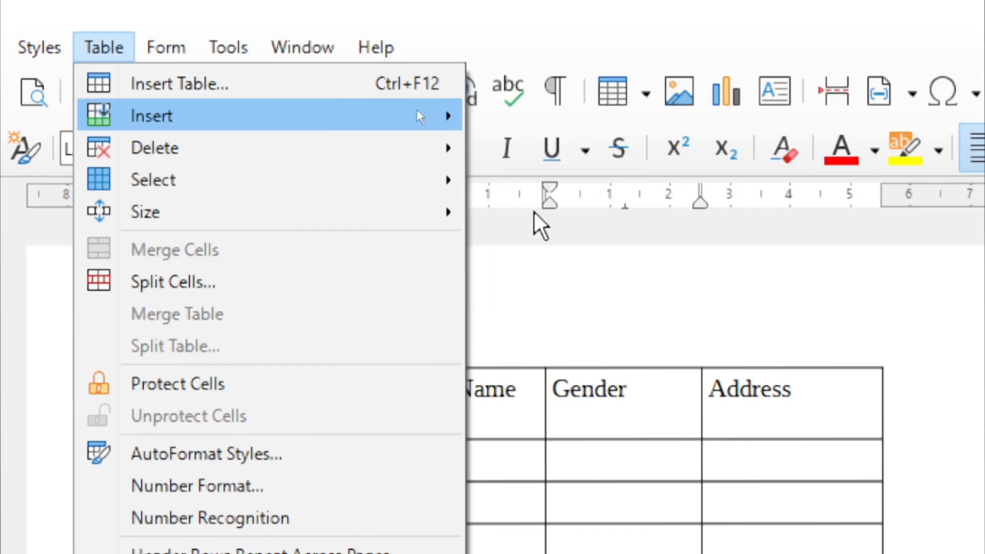
key("Escape")
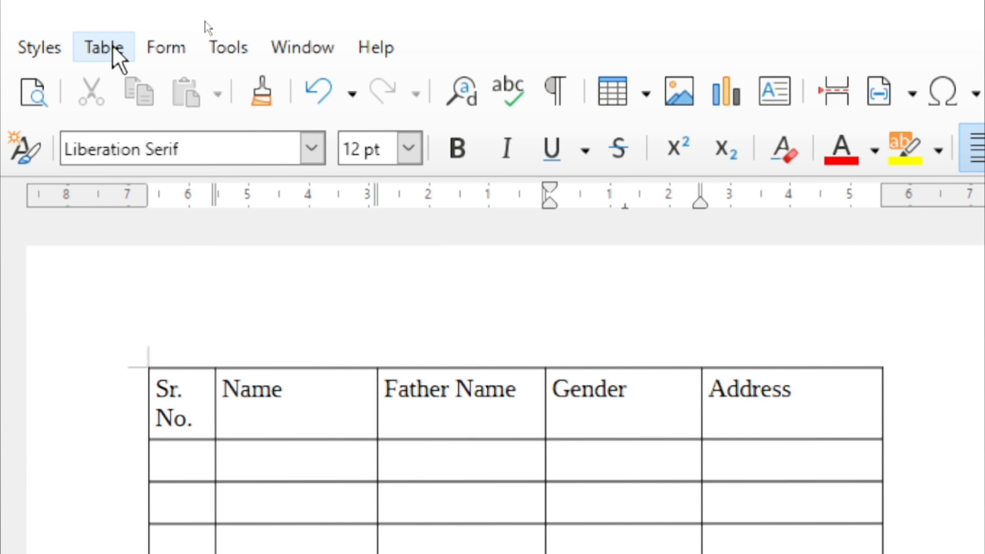
Insert empty columns before and after the Gender column
left_click(108, 50)
mouse_move(275, 108)
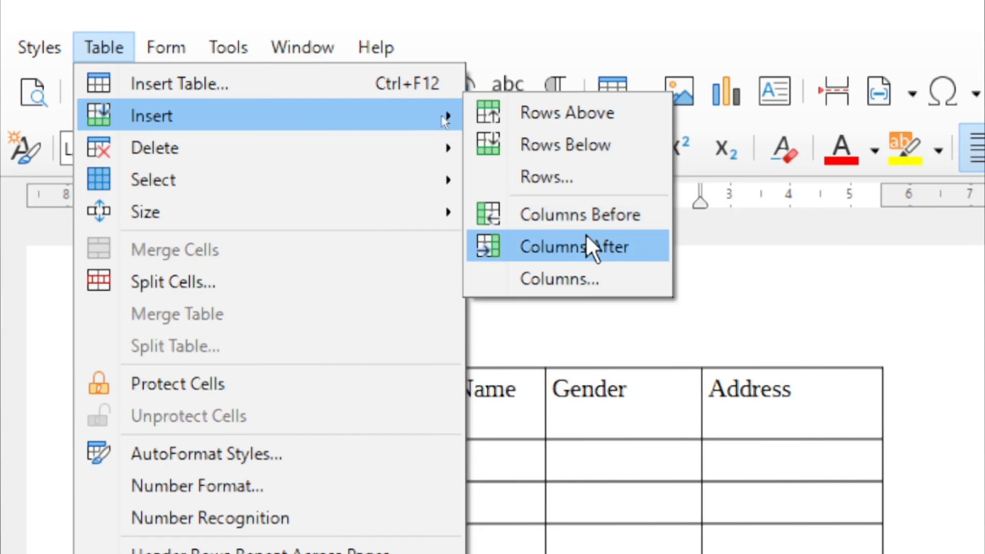
left_click(560, 213)
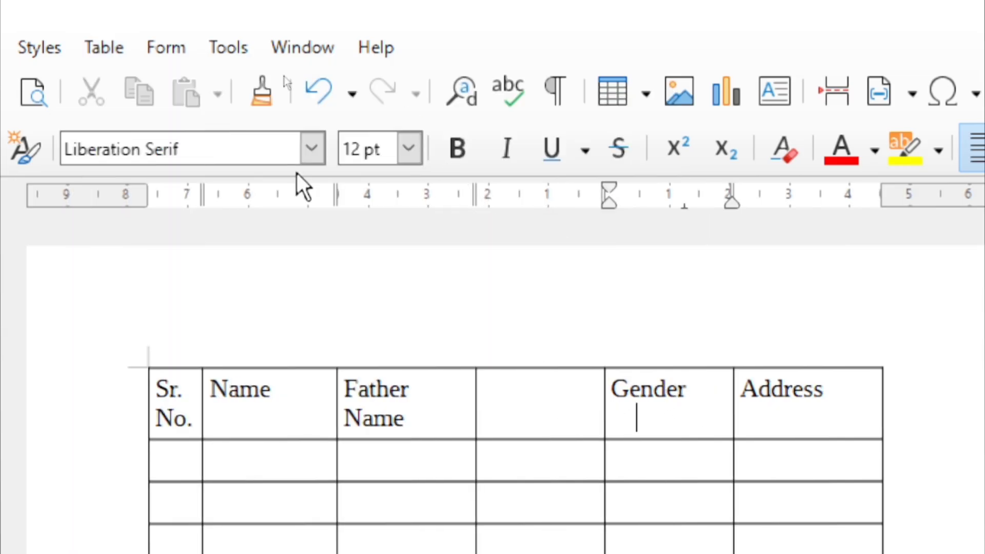
left_click(109, 35)
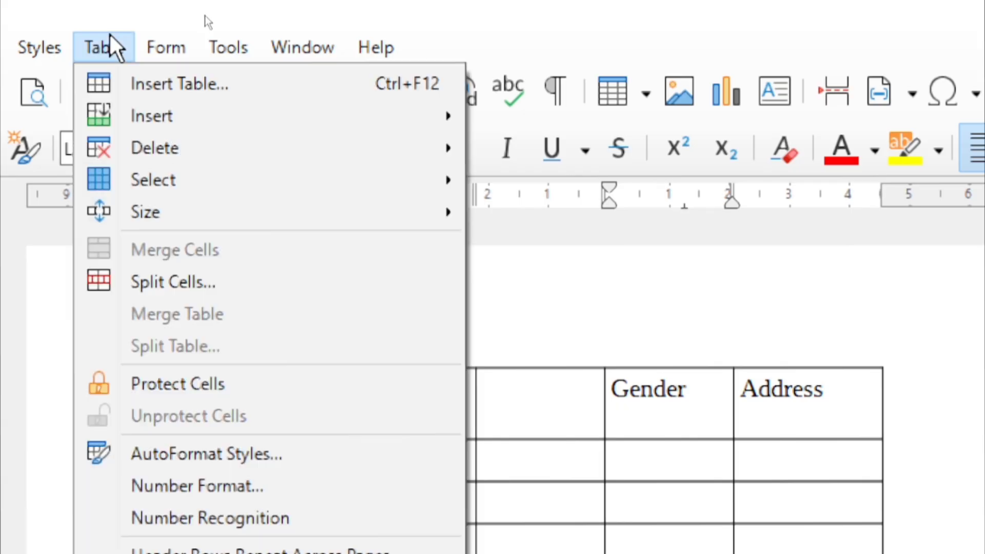
mouse_move(445, 121)
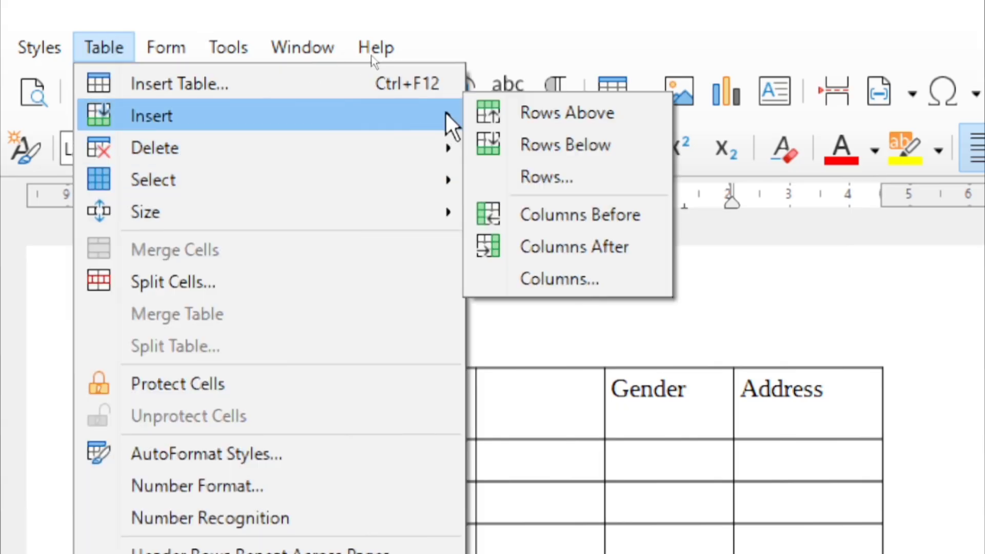
left_click(567, 245)
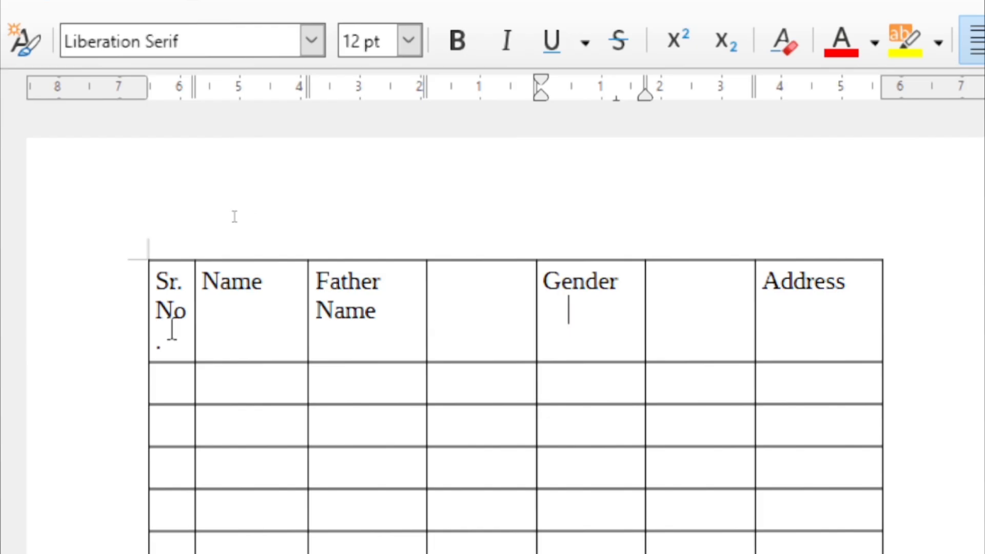
Add a column after Name, then undo it with Ctrl+Z
left_click(247, 312)
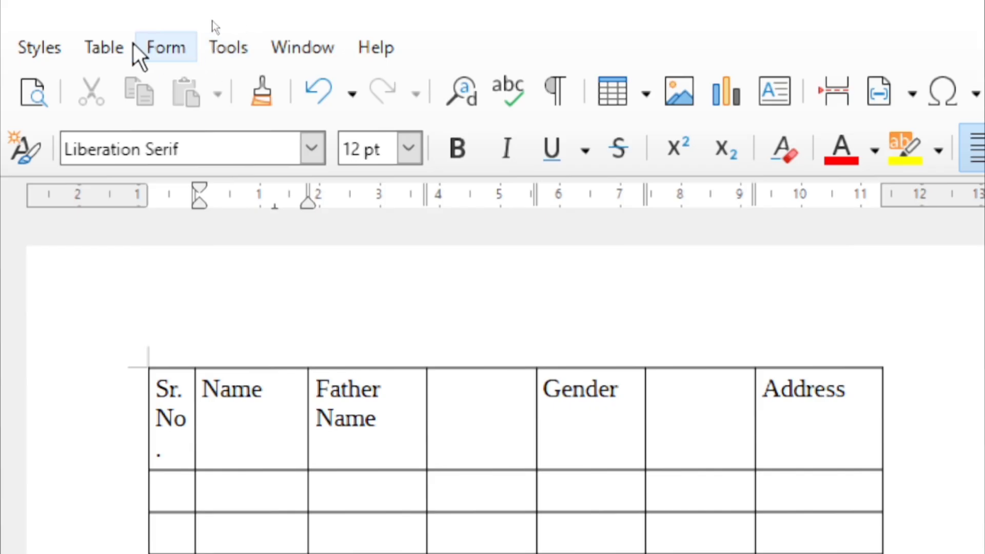
left_click(103, 48)
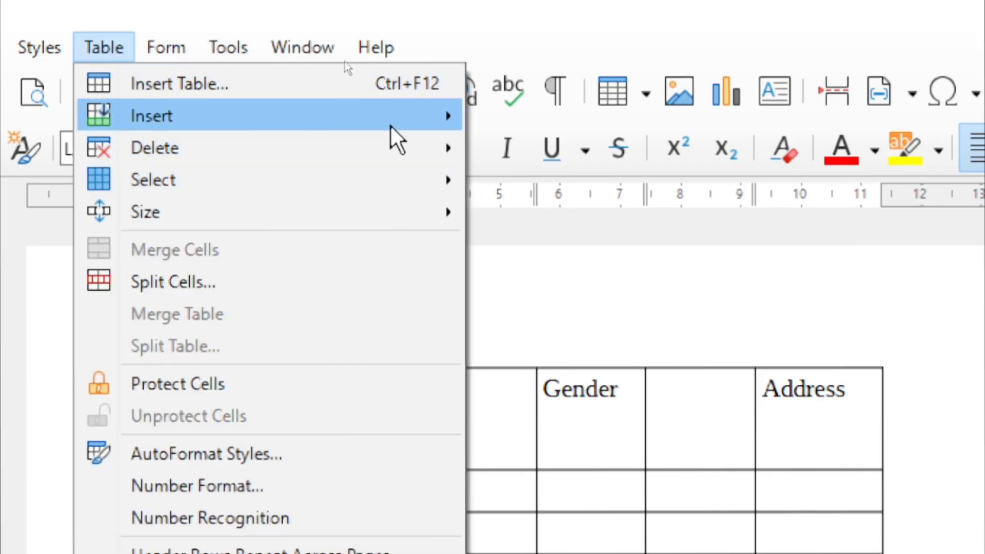
mouse_move(399, 125)
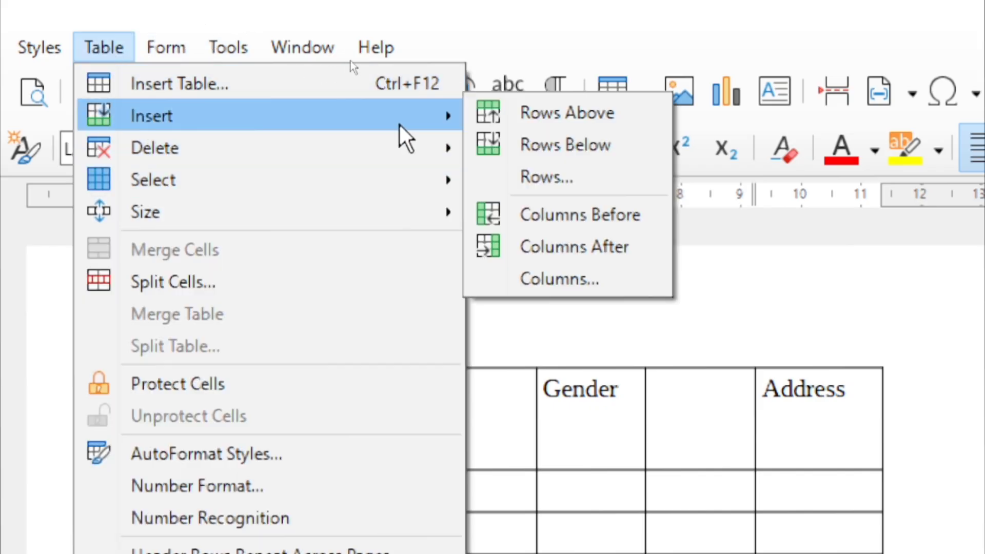
left_click(577, 245)
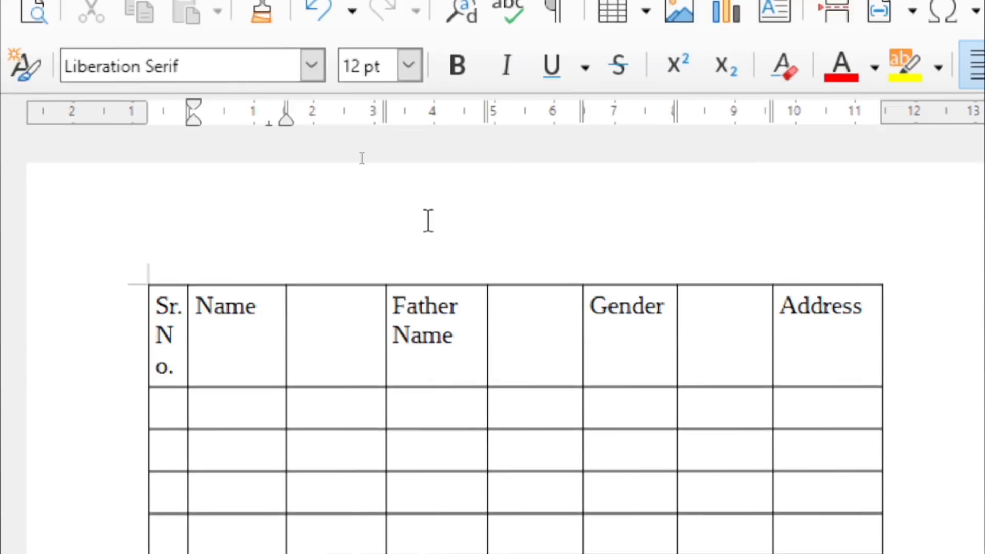
key("ctrl+z")
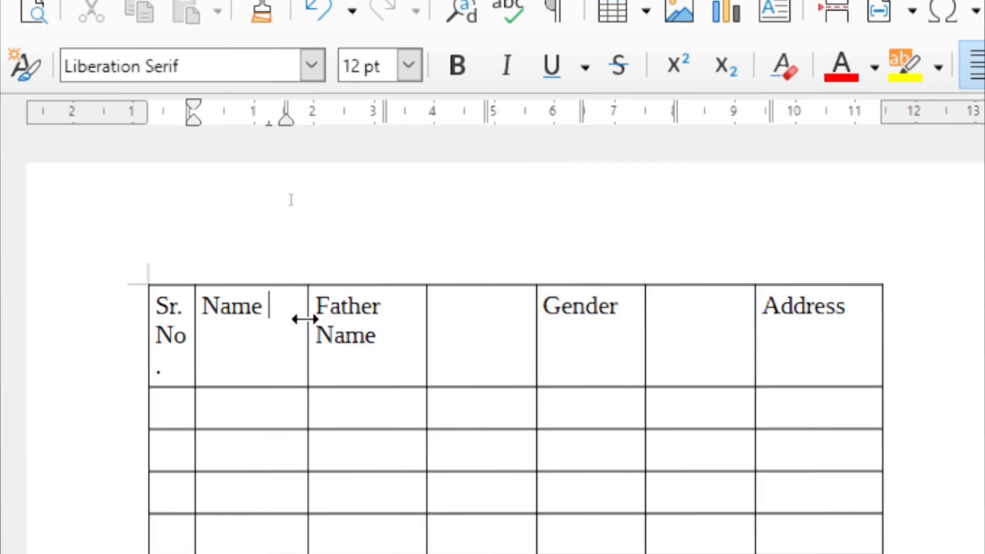
left_click(270, 306)
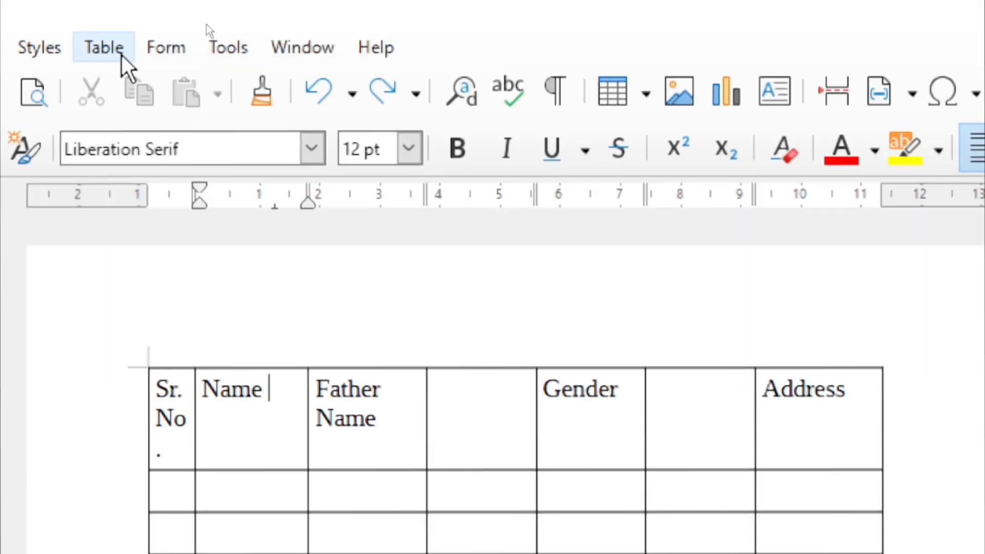
left_click(107, 49)
Insert four empty columns after the Name column (Number 4, After selection)
mouse_move(243, 110)
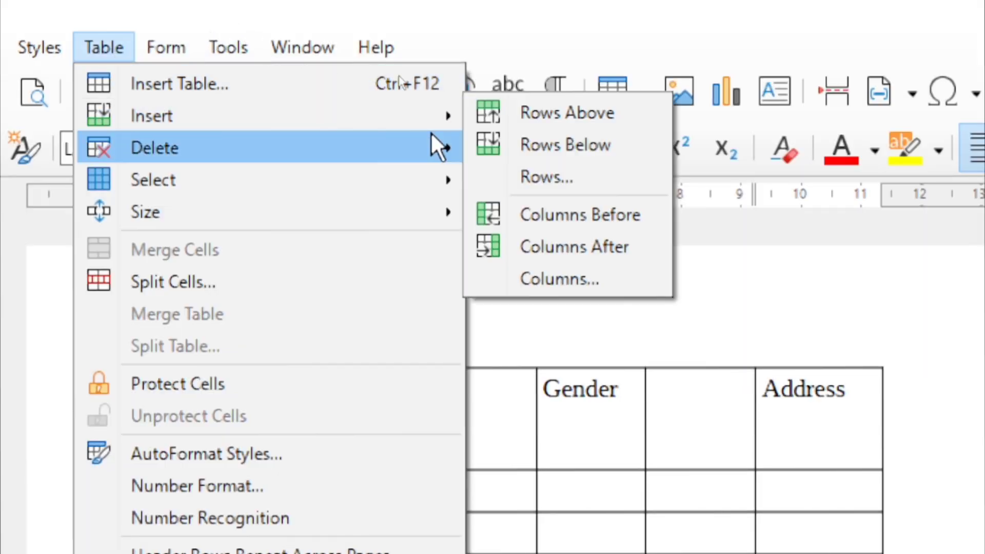
left_click(547, 279)
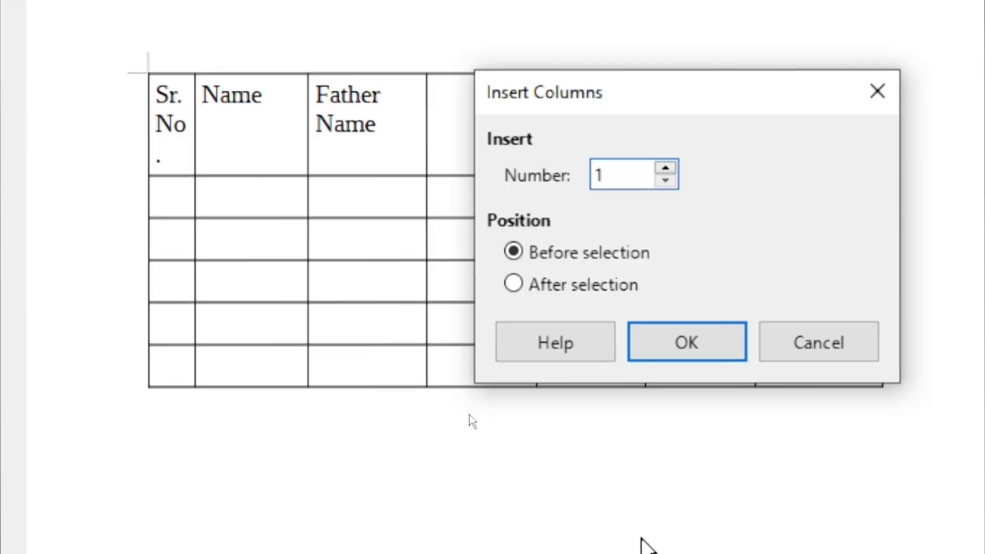
left_click(622, 159)
left_click_drag(622, 159, 579, 159)
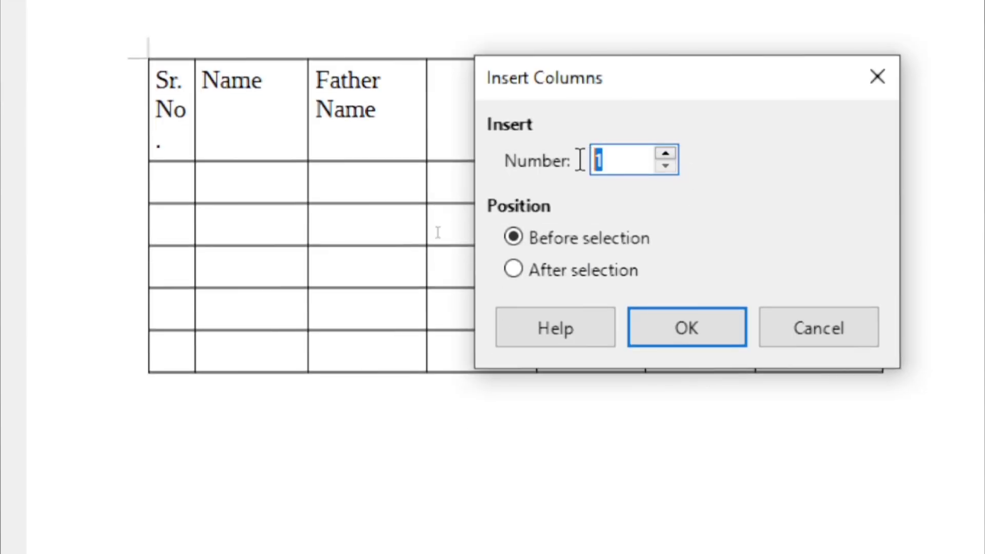
type("4")
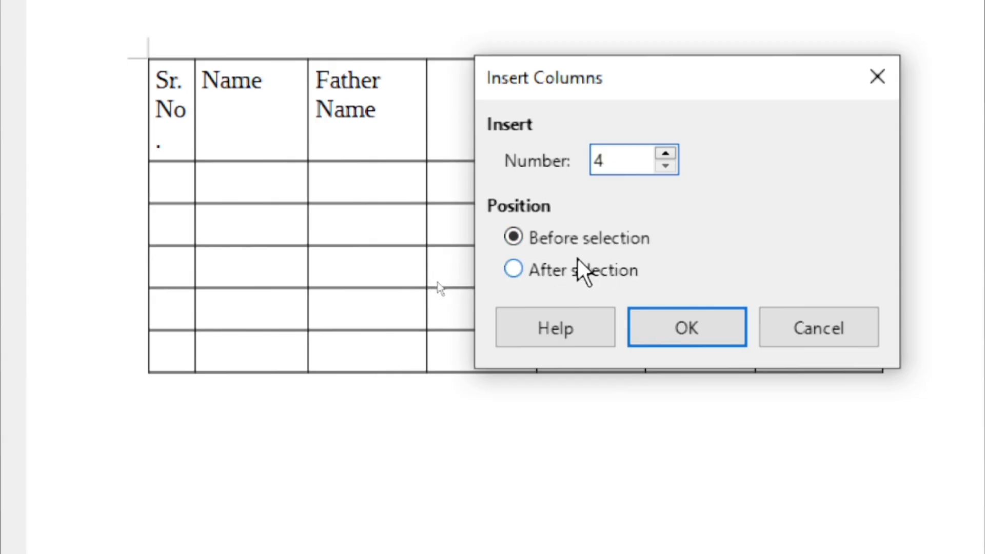
left_click(513, 269)
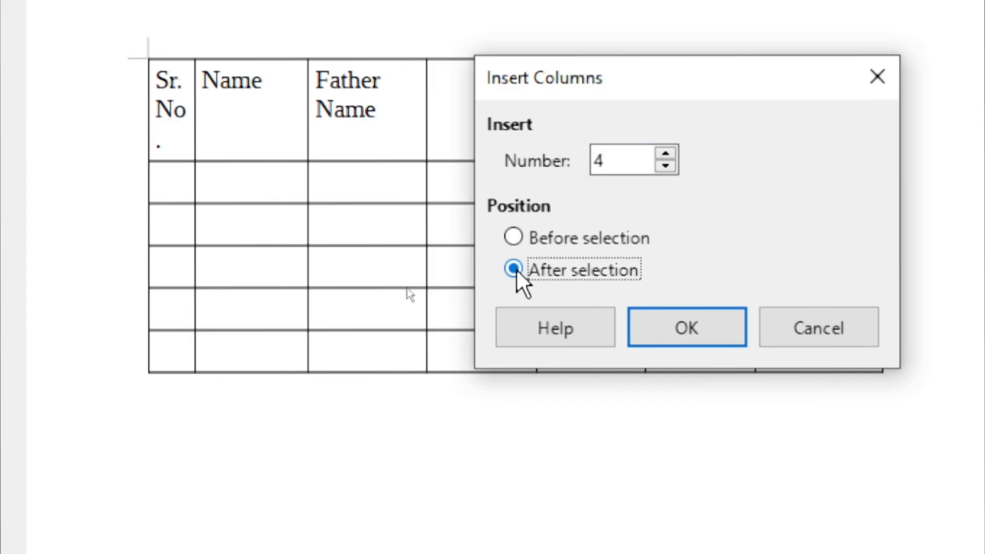
left_click(689, 324)
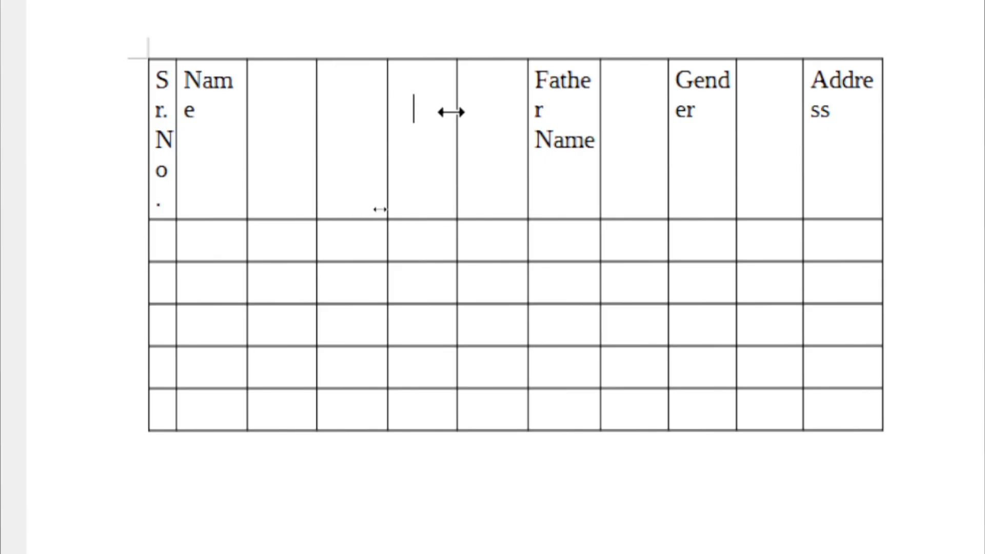
left_click(203, 115)
Undo the added columns, then number the Sr. No. column 1, 2, 3
key("ctrl+z")
key("ctrl+z")
key("ctrl+z")
key("ctrl+z")
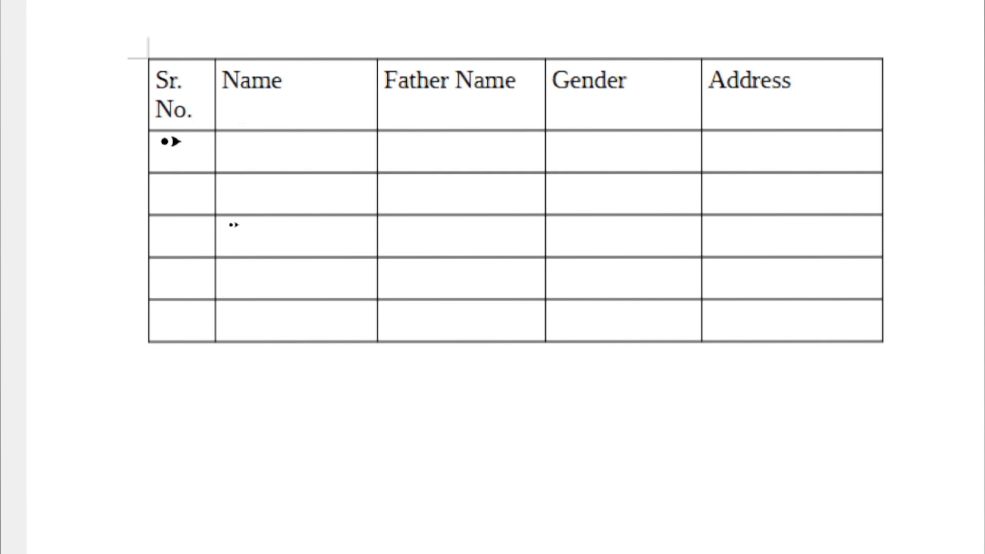
left_click(177, 155)
type("1 2 ")
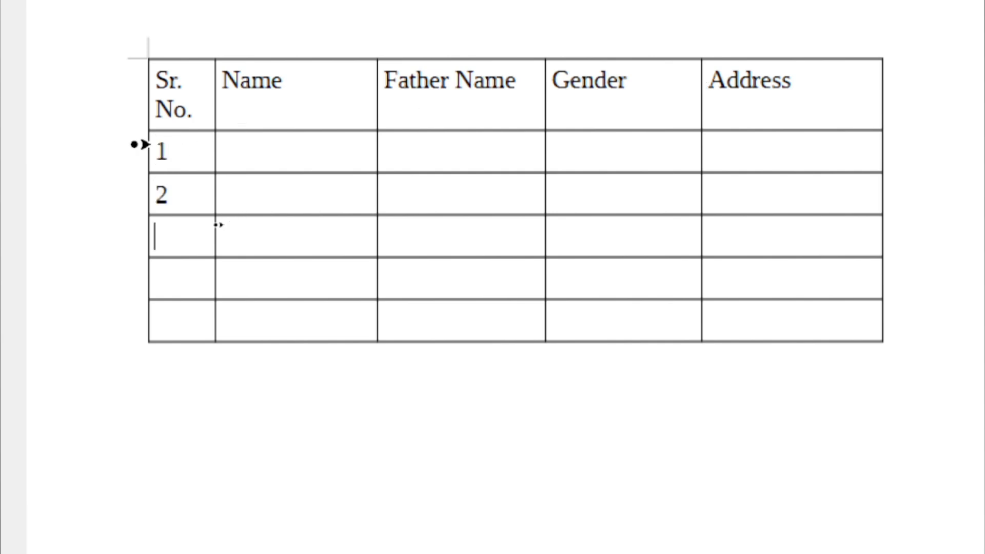
type("3")
key("Down")
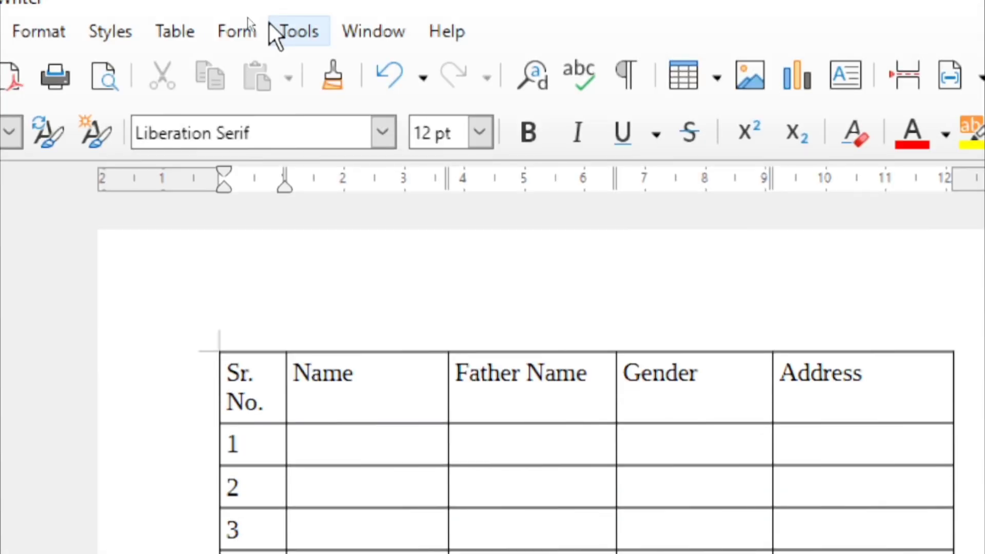
Insert 2 rows above the row numbered 3 using the Insert Rows dialog
left_click(169, 36)
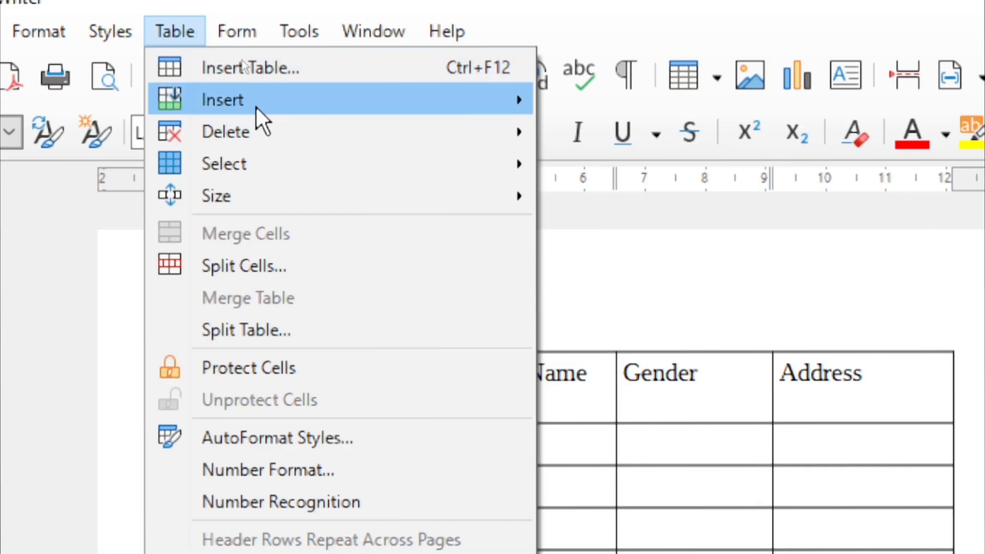
mouse_move(256, 108)
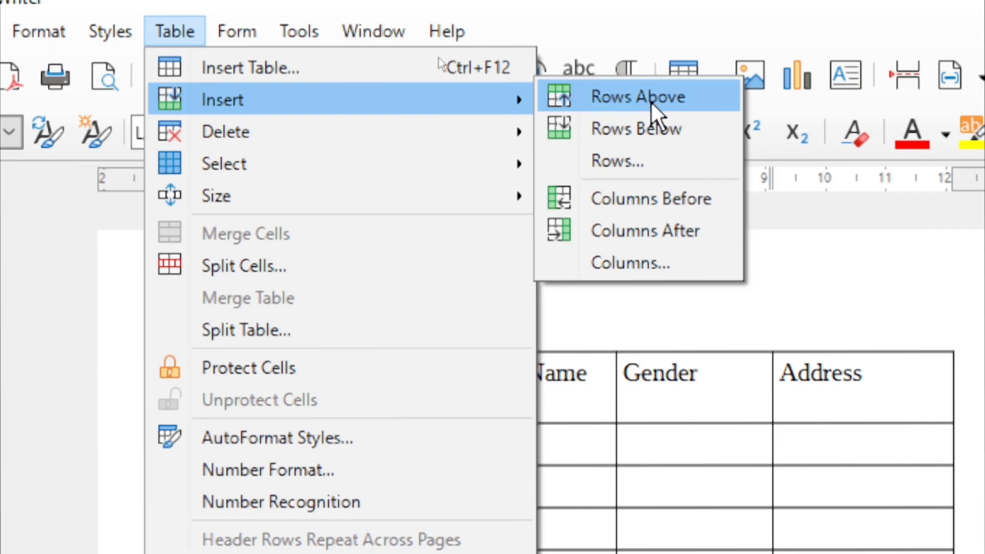
left_click(615, 159)
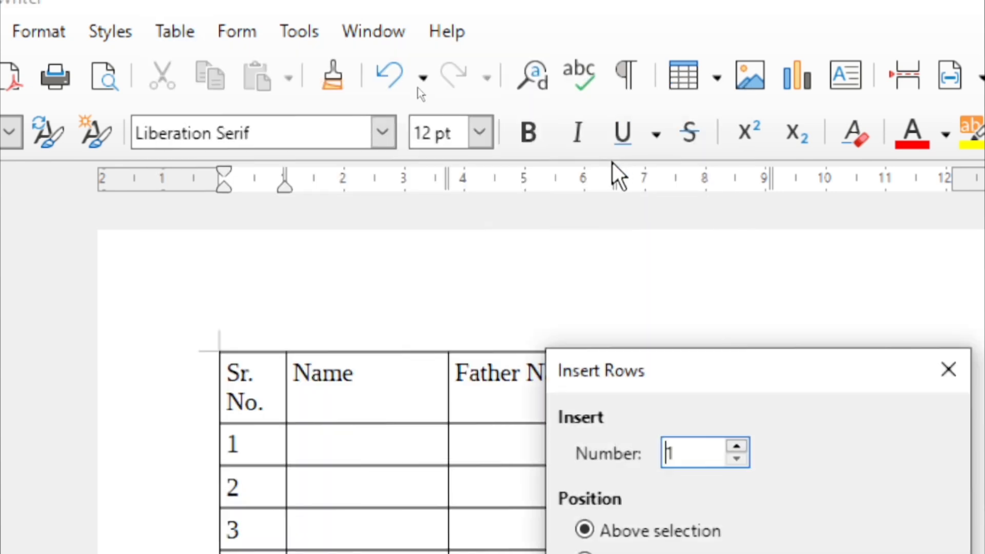
left_click_drag(768, 372, 627, 176)
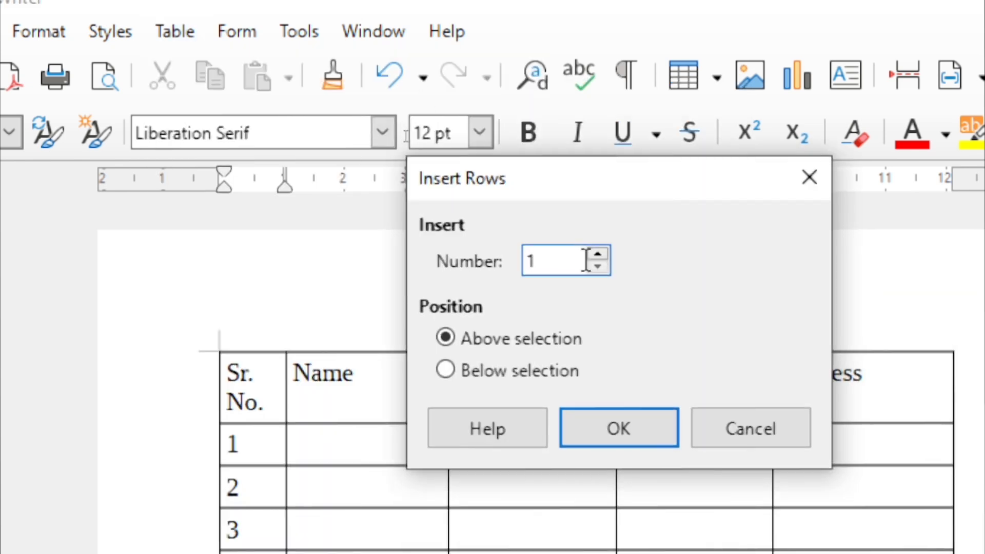
left_click_drag(585, 259, 523, 247)
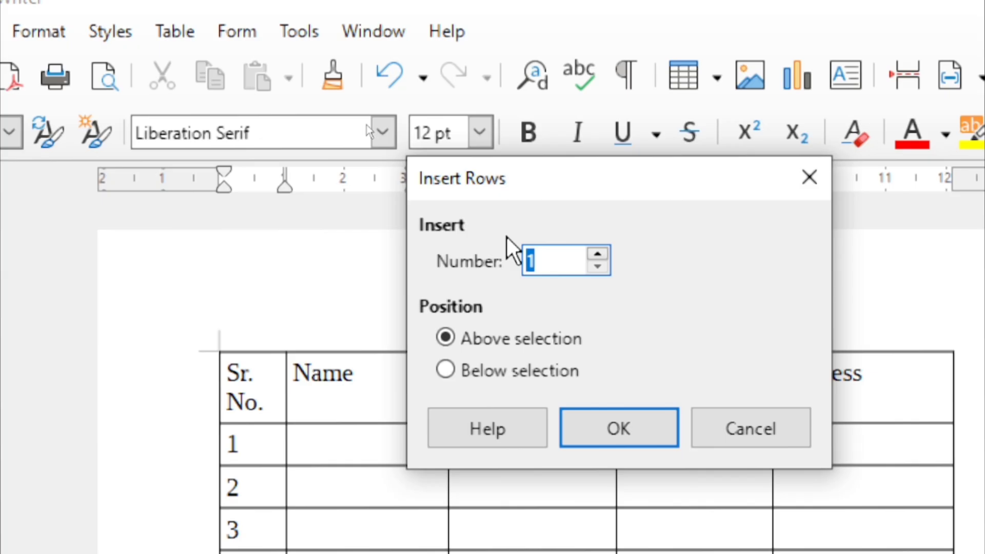
type("2")
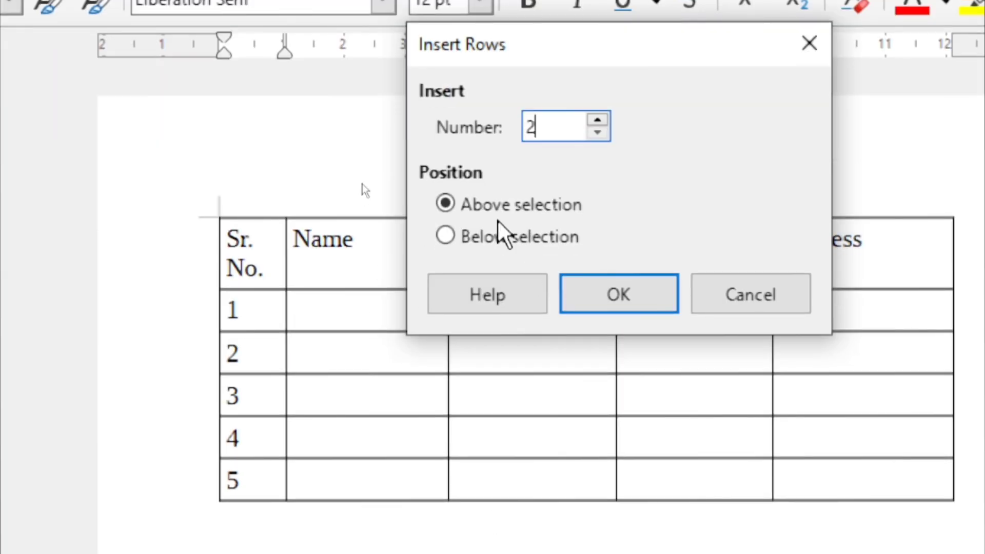
left_click(496, 214)
left_click(485, 237)
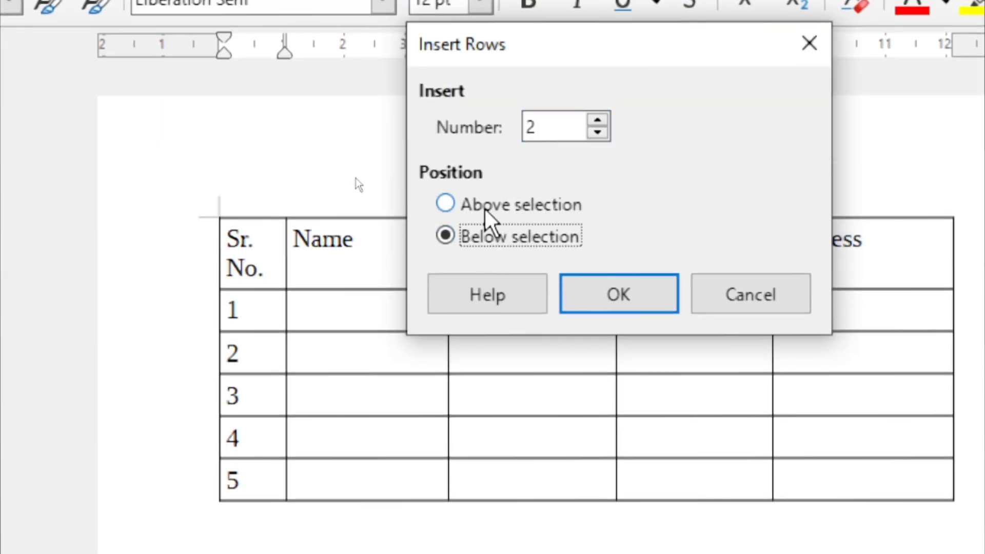
left_click(486, 209)
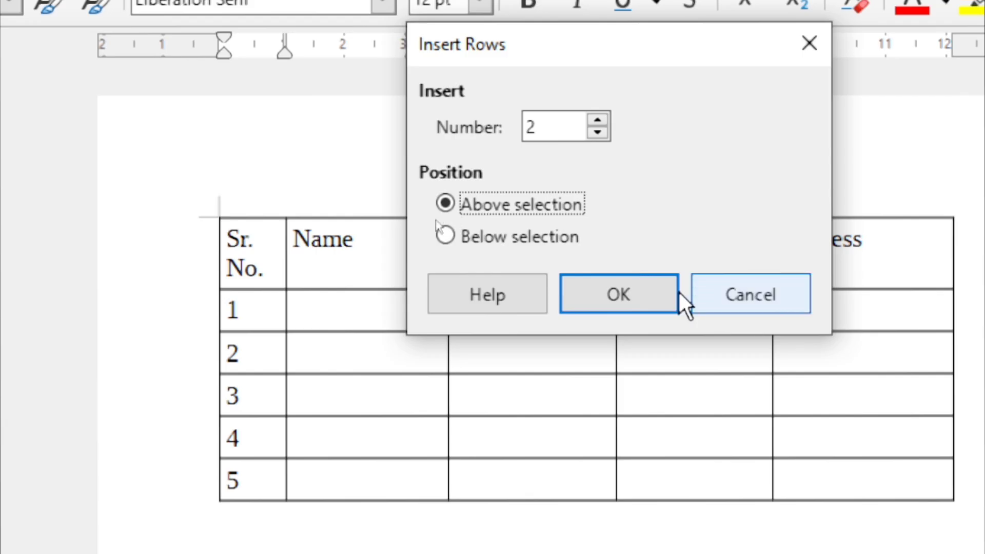
left_click(634, 292)
Move the caret between the two new empty rows, ending after the 3 in Sr. No
left_click(260, 436)
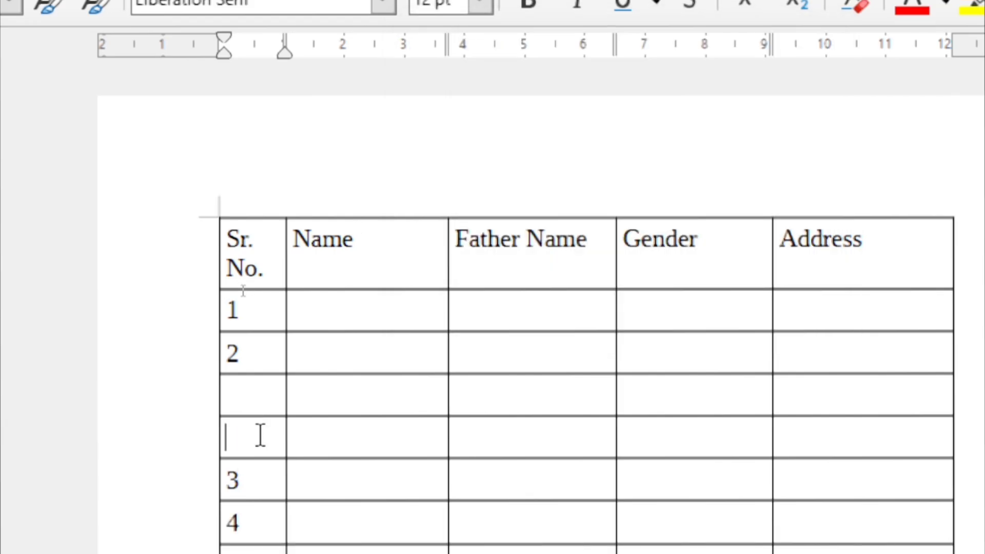
left_click(262, 387)
left_click(245, 436)
left_click(255, 394)
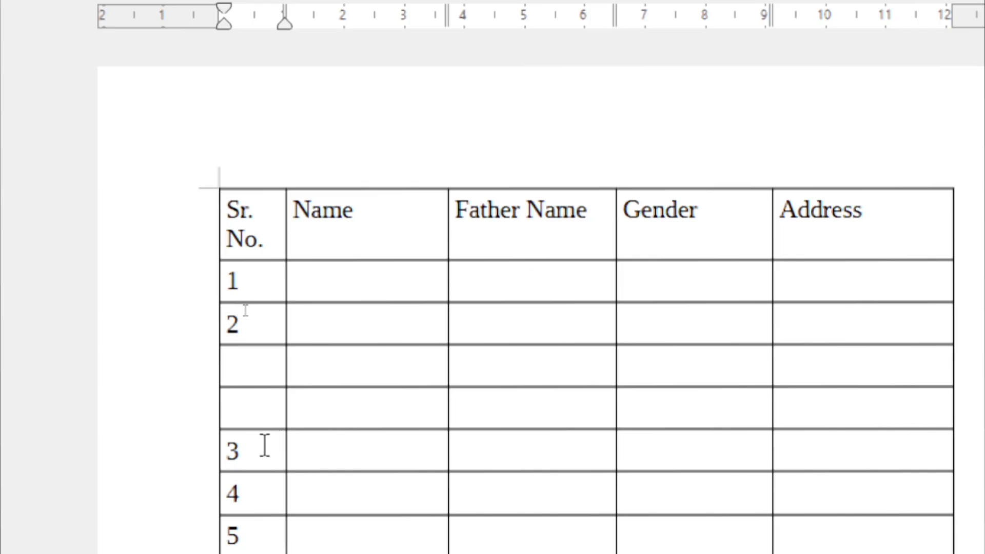
left_click(259, 447)
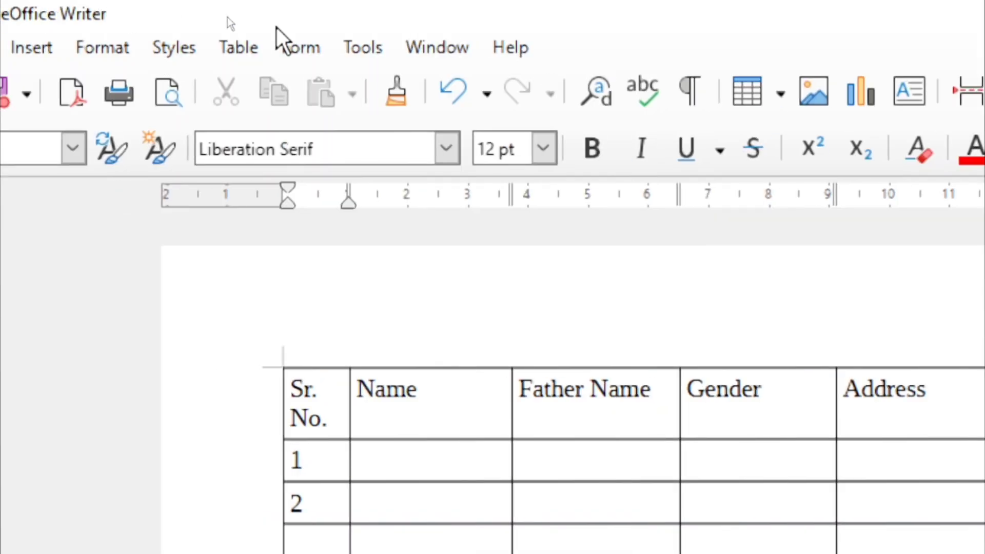
Browse the Table menu's commands without choosing any
left_click(239, 46)
mouse_move(324, 128)
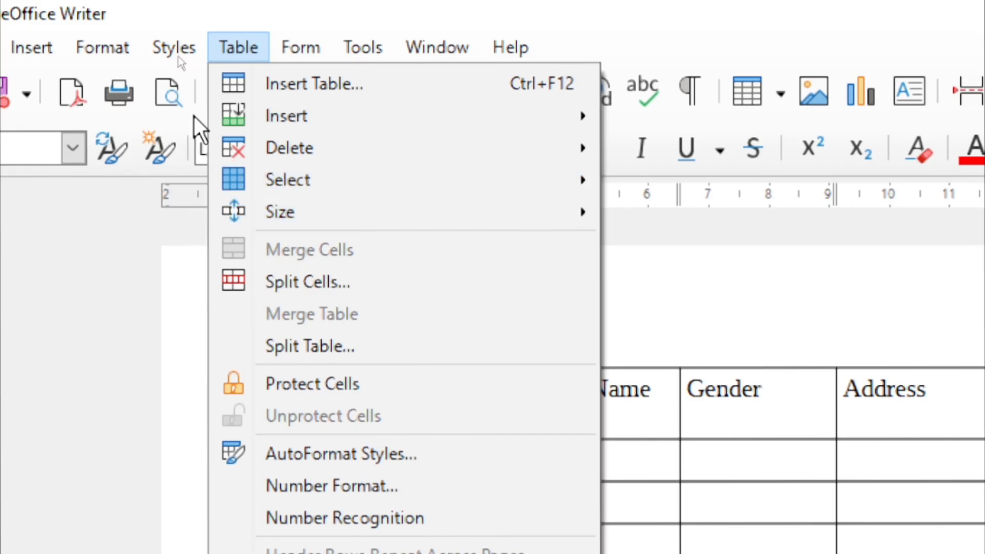
mouse_move(371, 158)
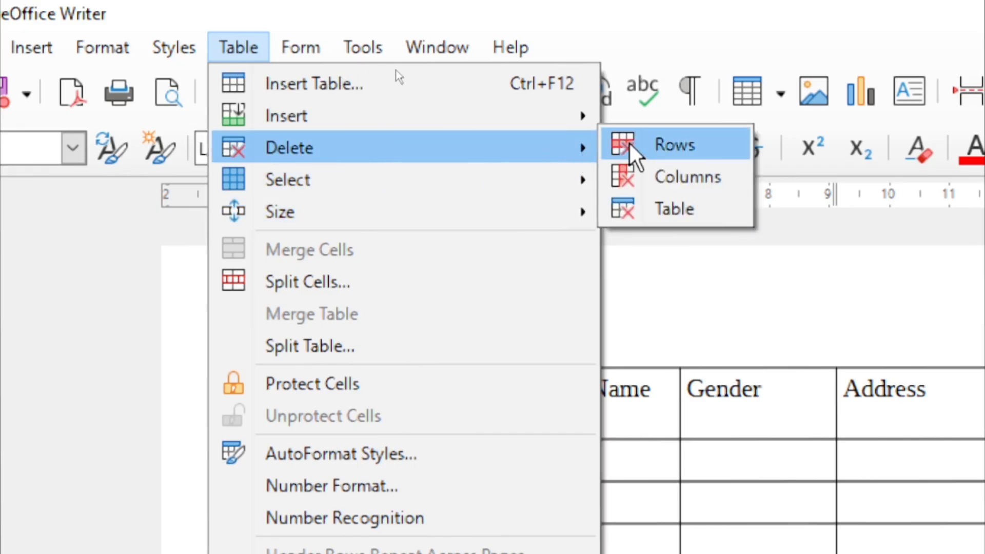
left_click(773, 452)
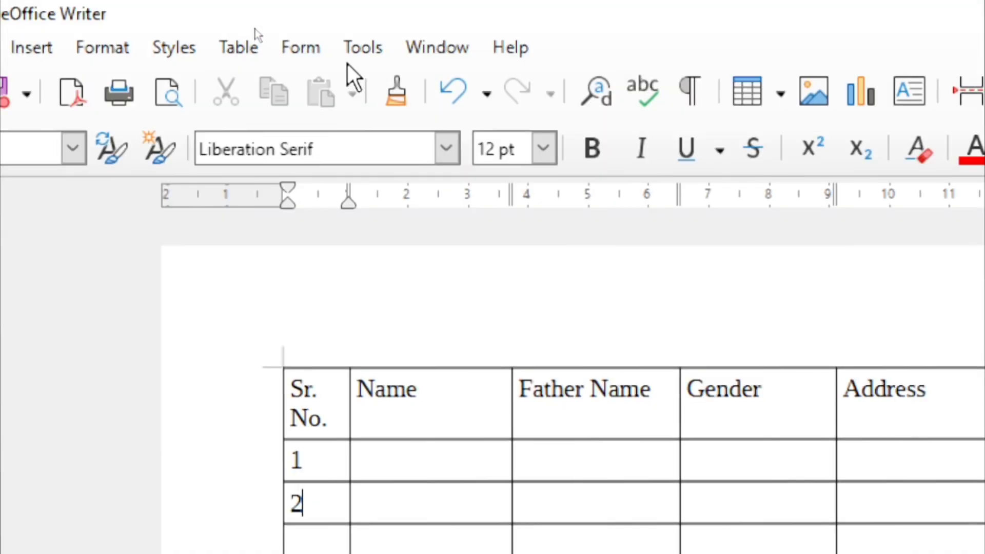
left_click(241, 43)
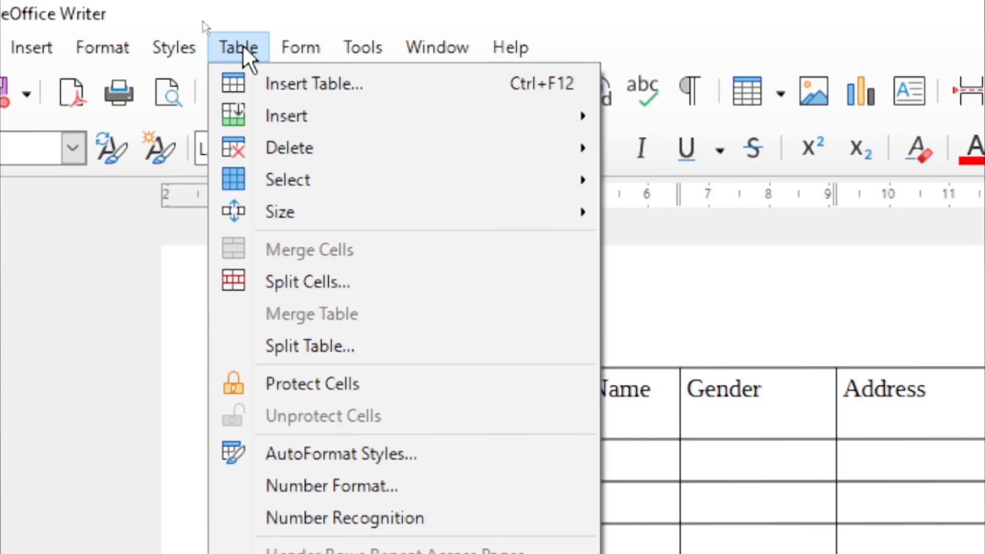
left_click(742, 524)
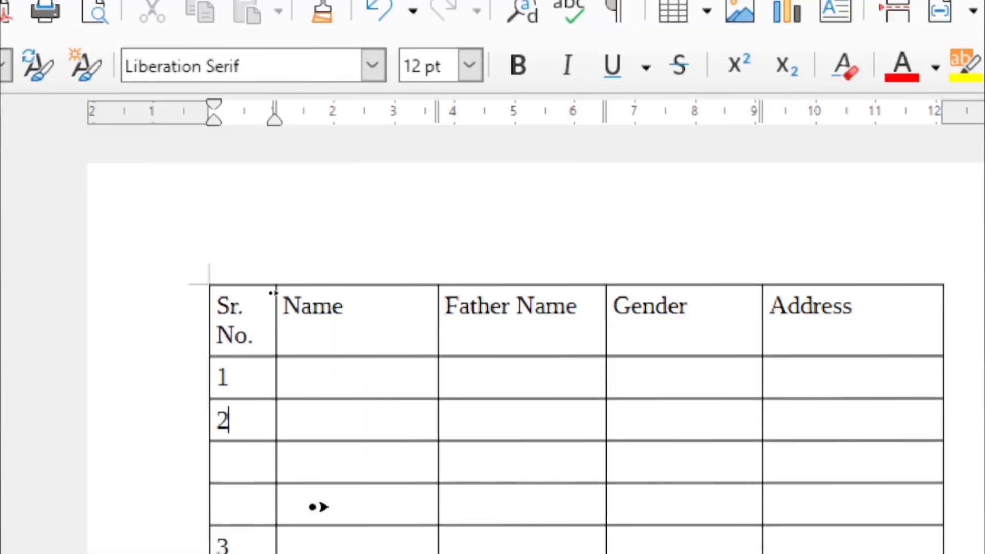
Delete the row numbered 1
left_click(259, 382)
left_click(150, 25)
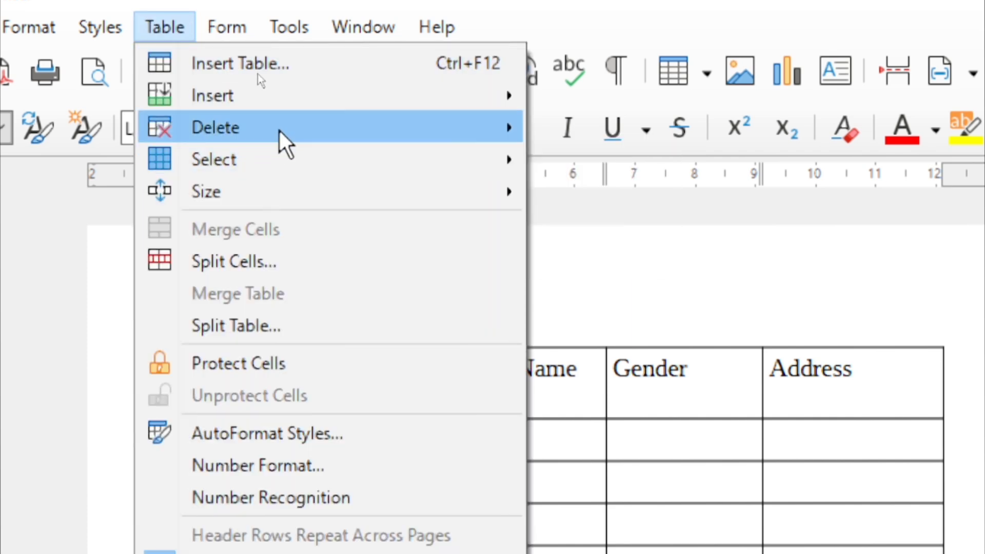
mouse_move(281, 134)
left_click(577, 141)
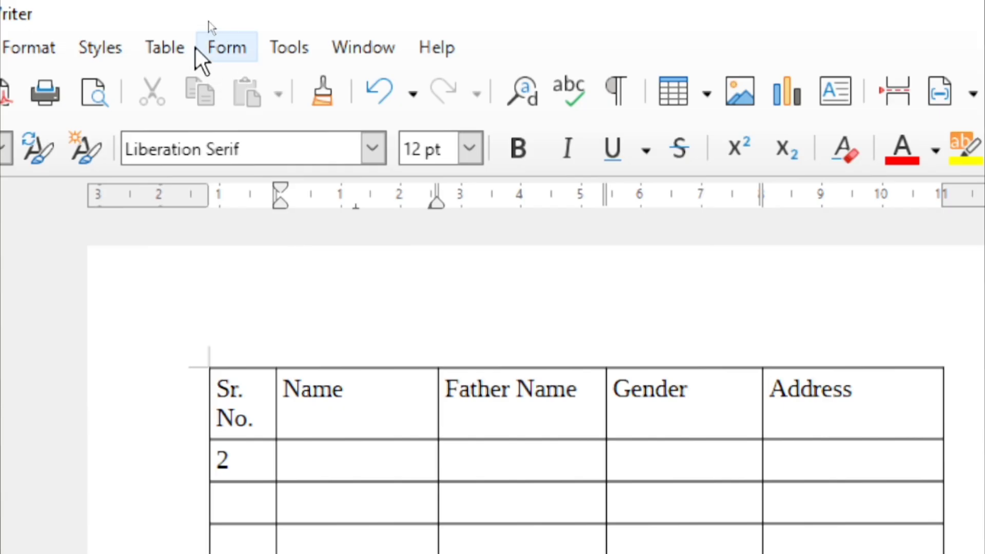
Delete the Name column, then delete the entire table
left_click(168, 48)
mouse_move(369, 144)
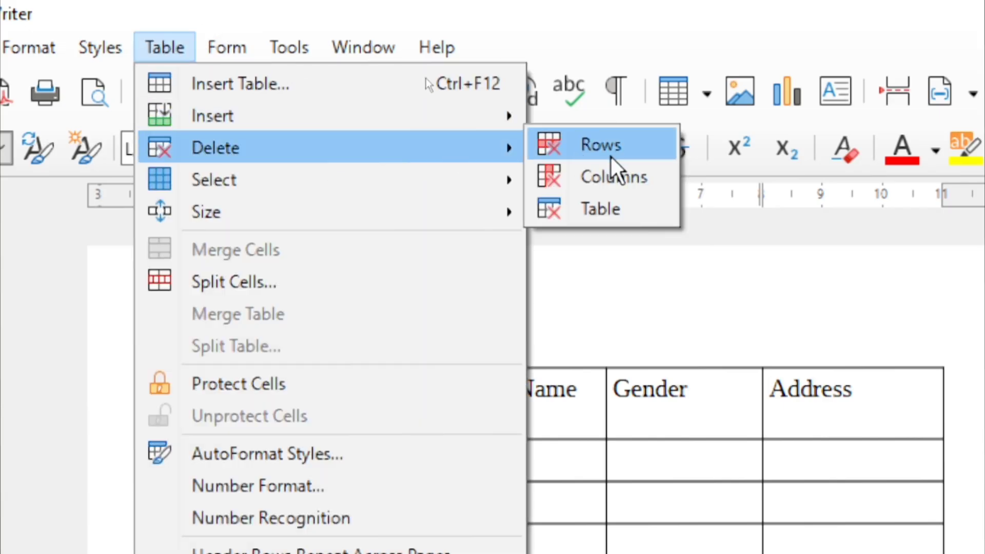
left_click(629, 172)
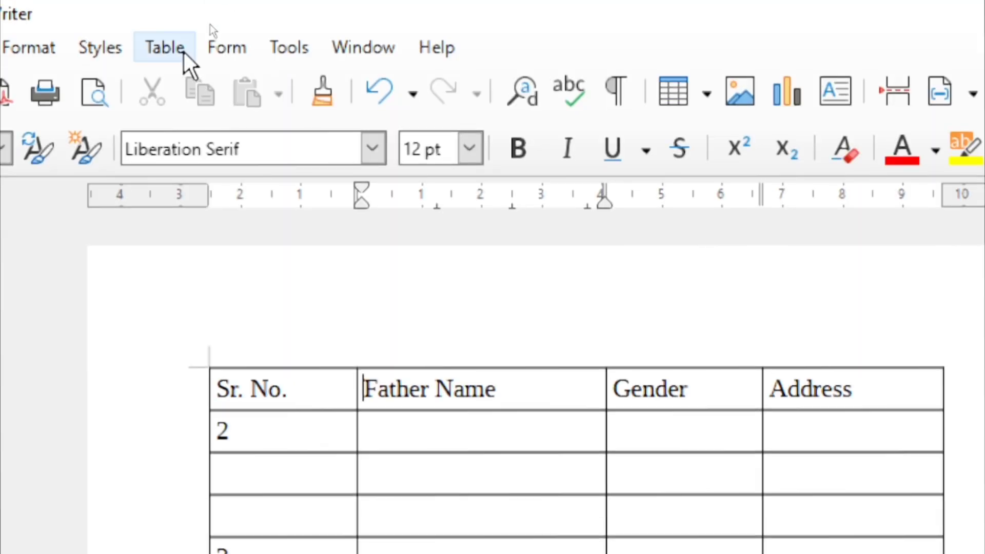
left_click(184, 50)
mouse_move(317, 159)
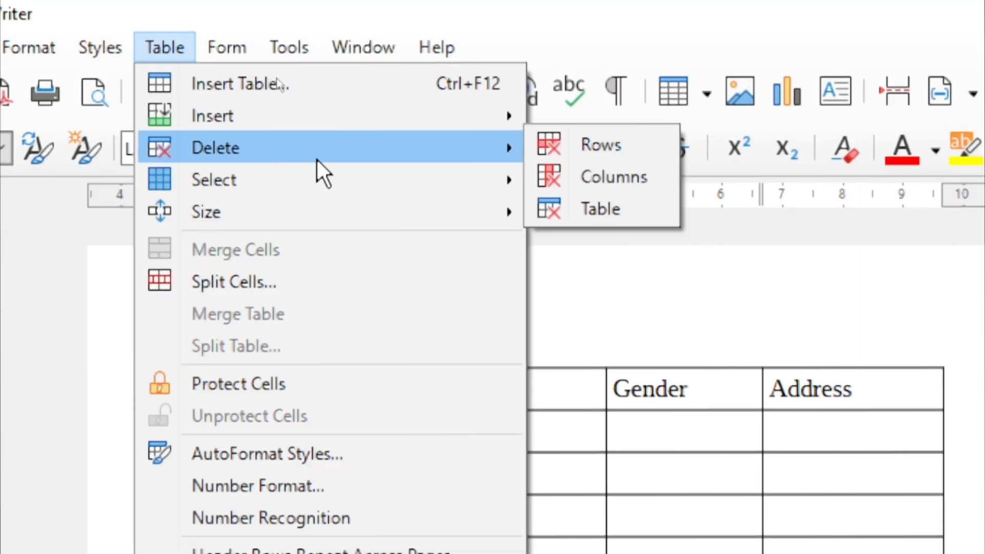
left_click(627, 220)
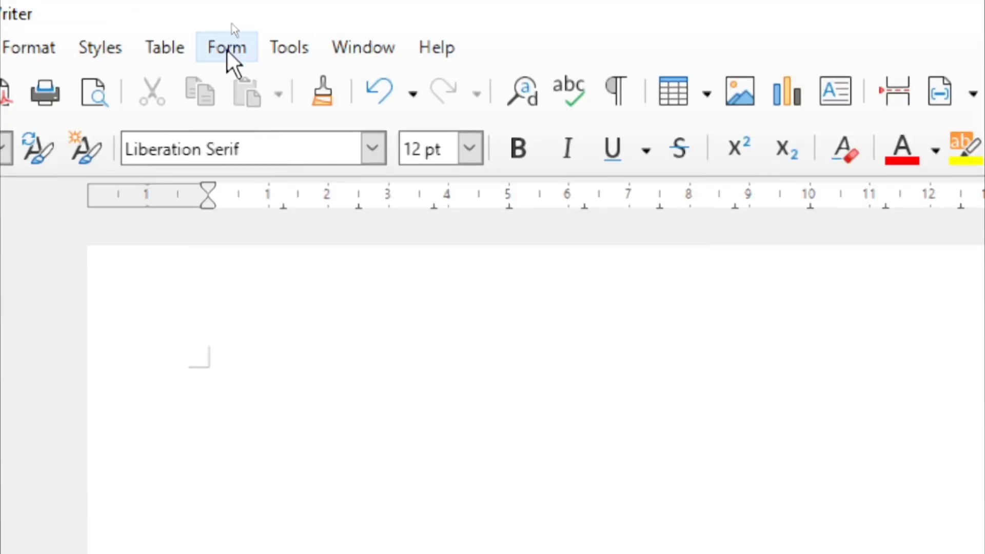
Insert an empty 4-column, 4-row table using the Default Table Style
left_click(170, 49)
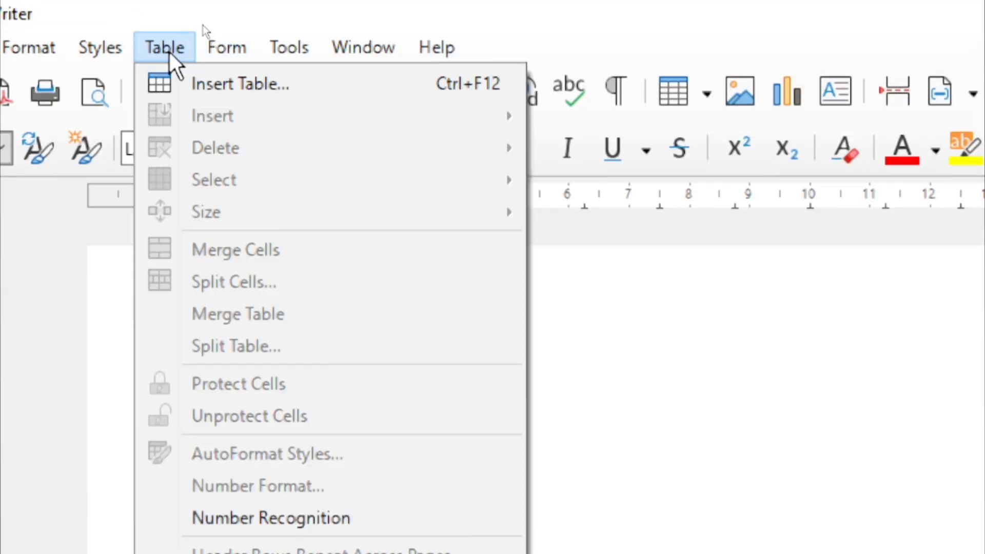
left_click(192, 86)
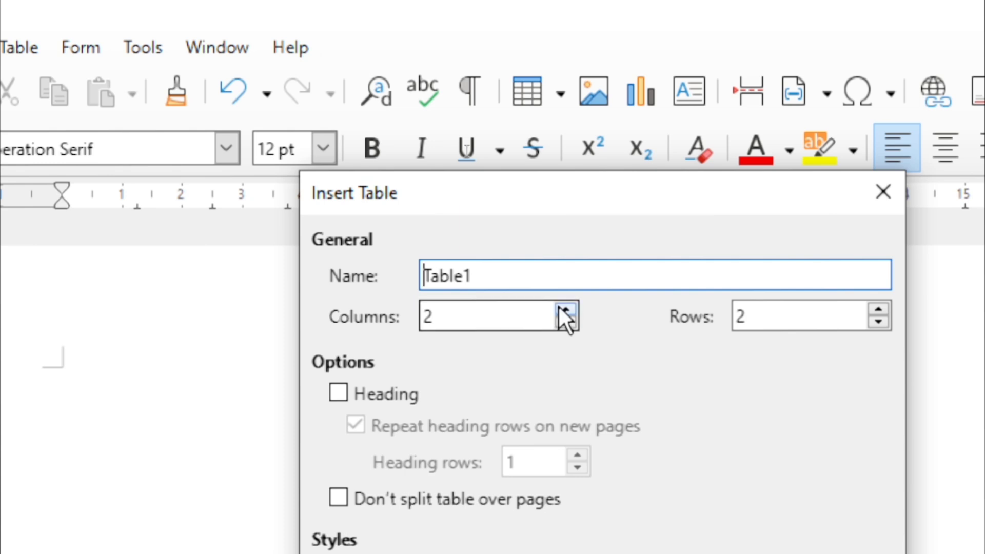
left_click(566, 310)
left_click(566, 310)
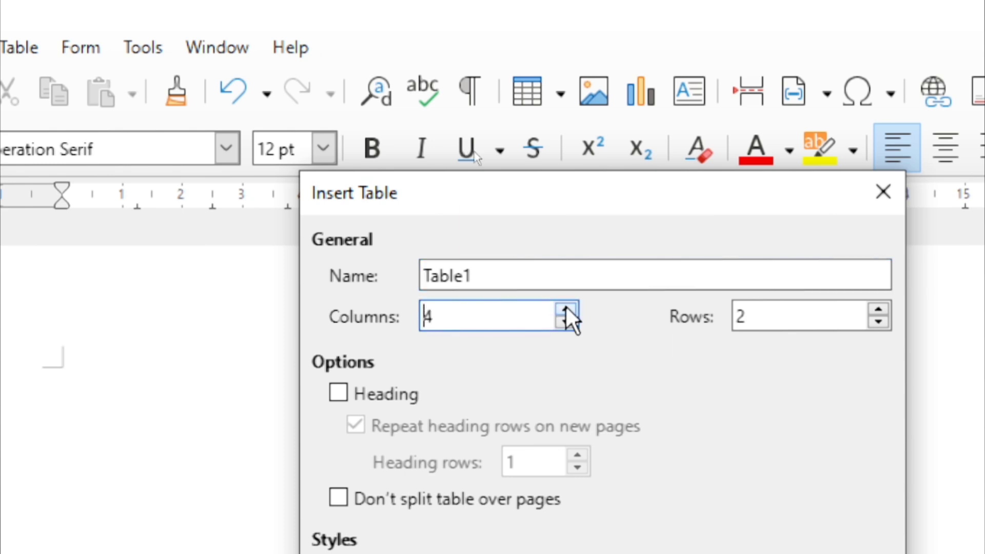
left_click(879, 310)
left_click(879, 310)
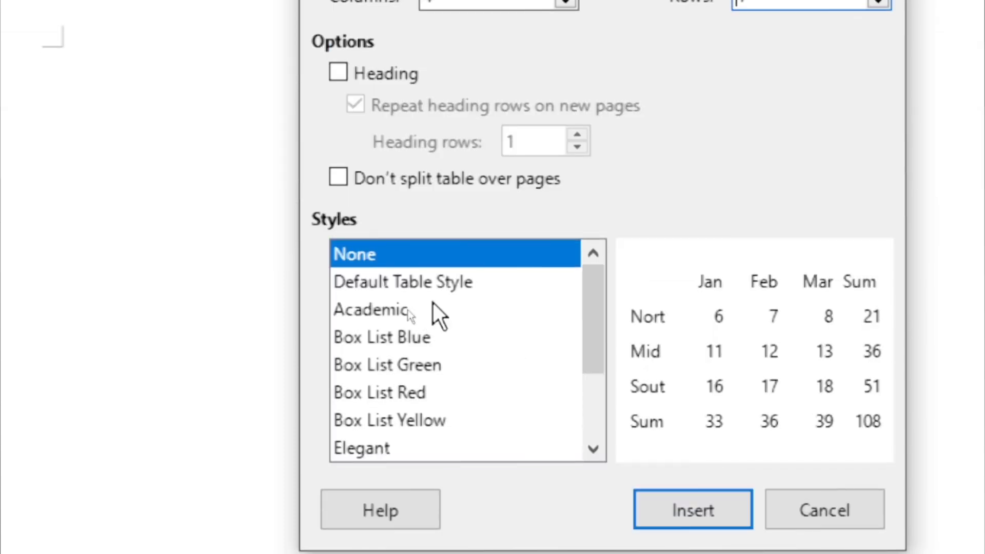
left_click(421, 291)
left_click(708, 505)
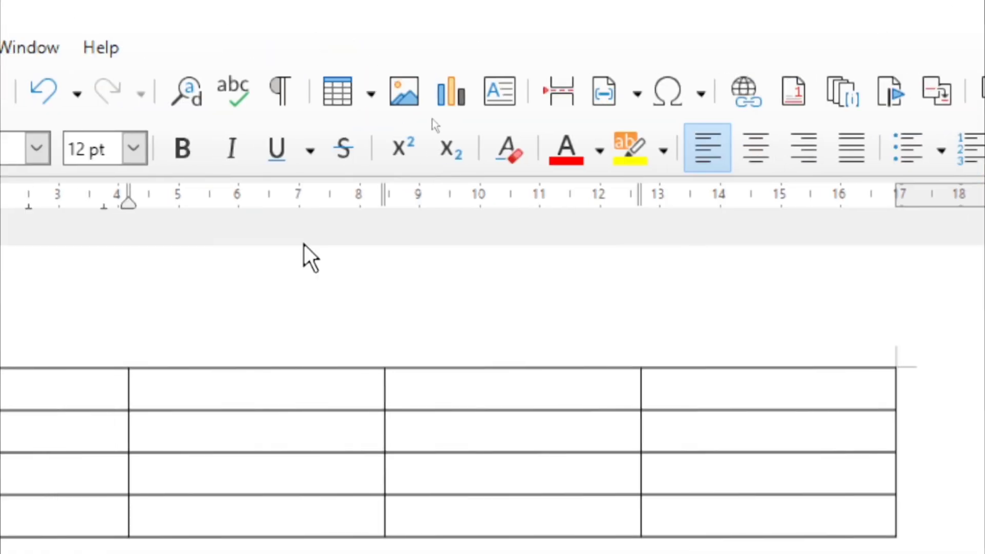
left_click(96, 49)
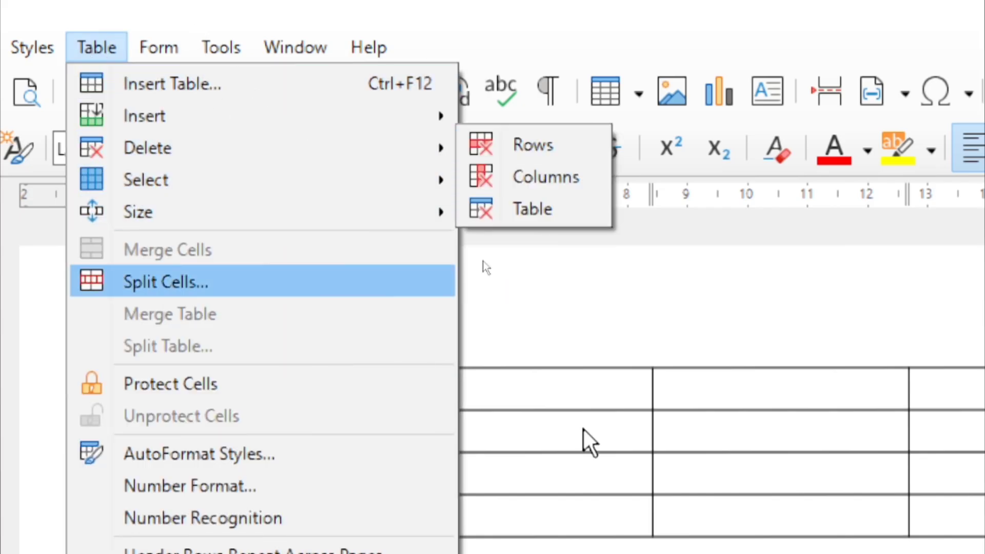
left_click(388, 432)
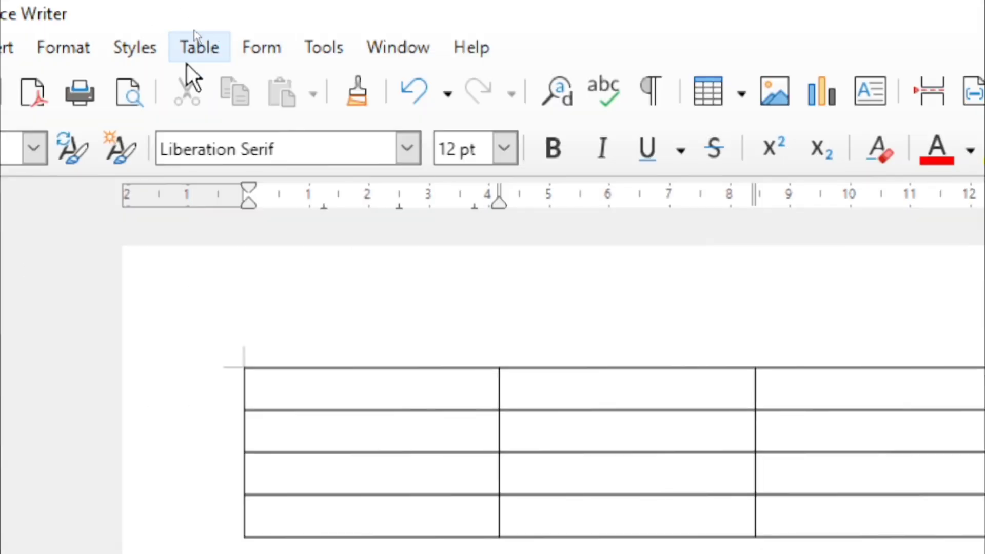
left_click(191, 55)
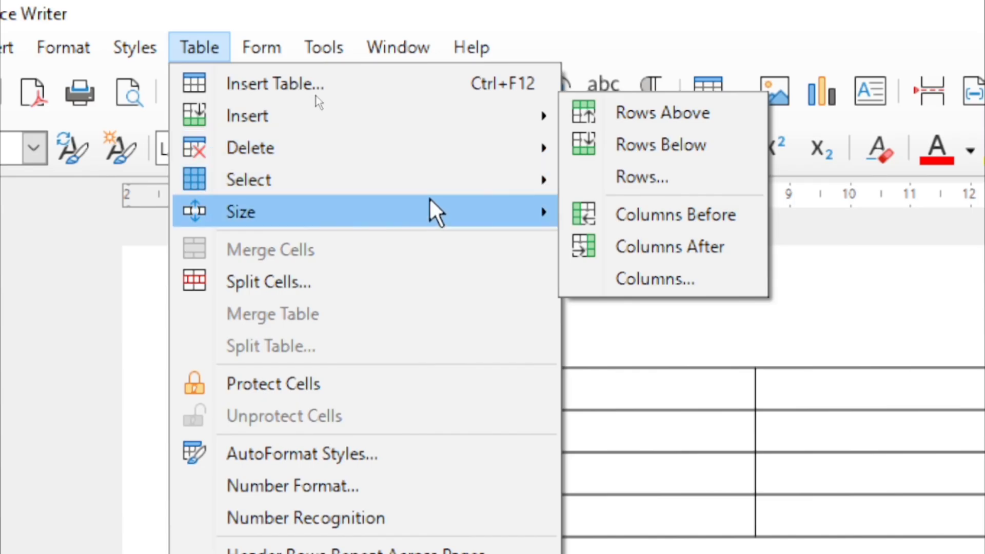
mouse_move(430, 184)
left_click(651, 183)
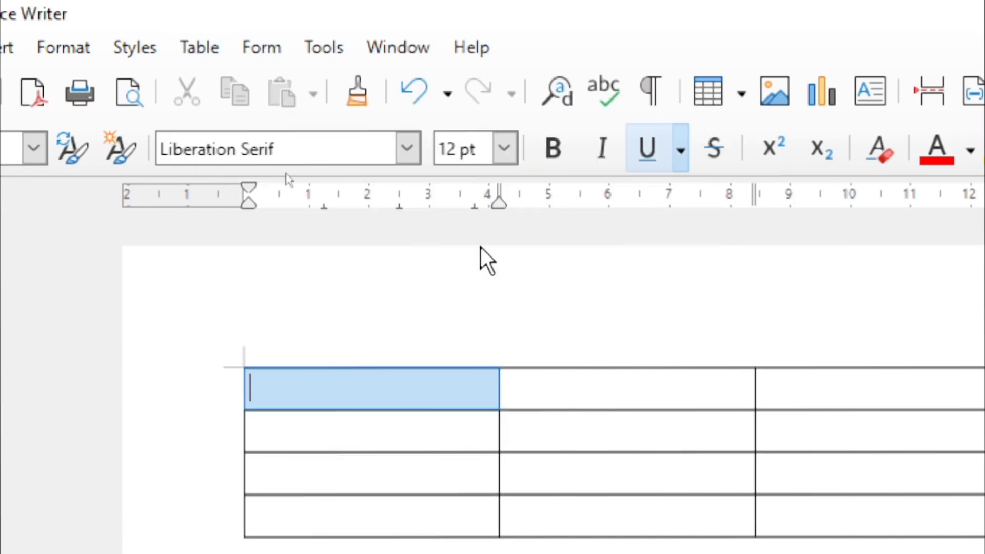
left_click(366, 390)
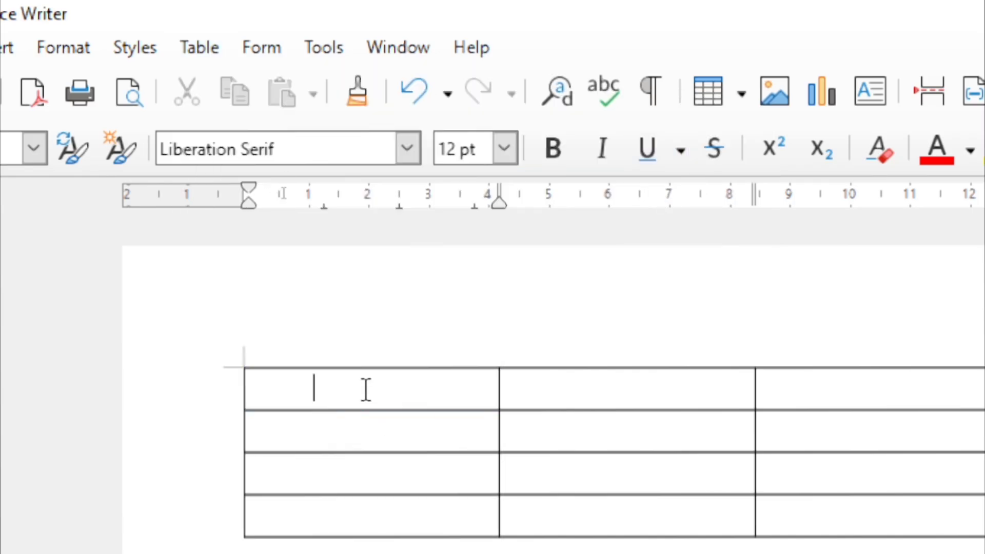
left_click(201, 48)
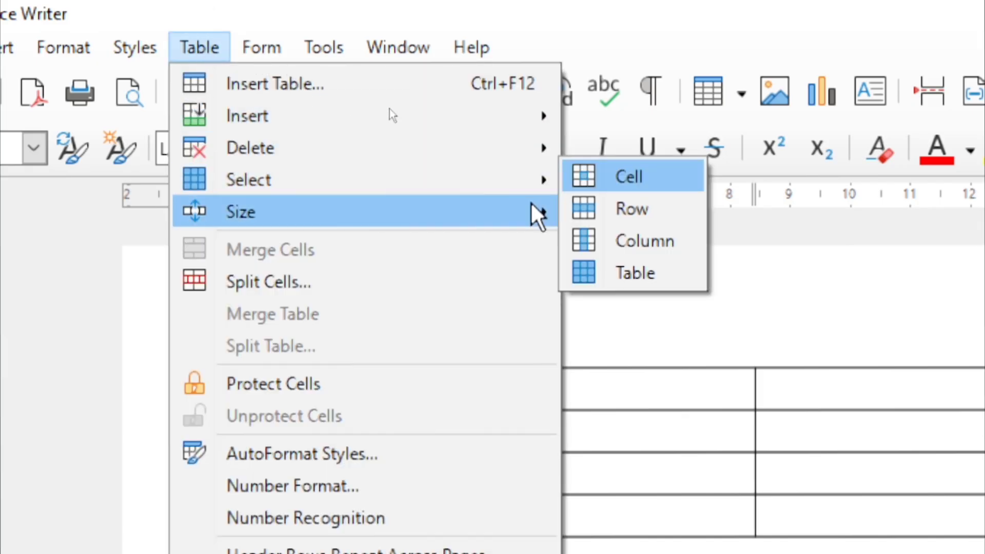
mouse_move(539, 180)
left_click(612, 216)
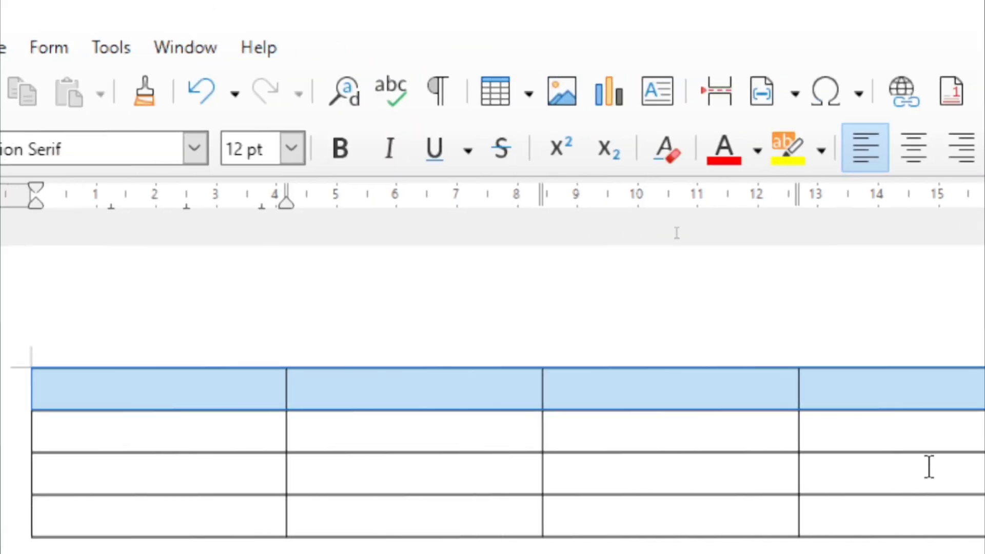
left_click(168, 388)
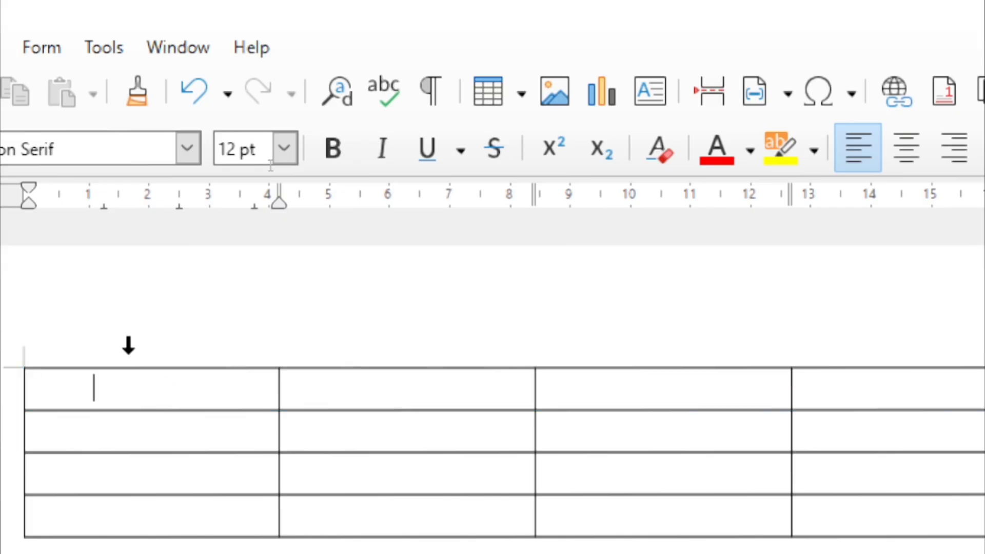
left_click(40, 14)
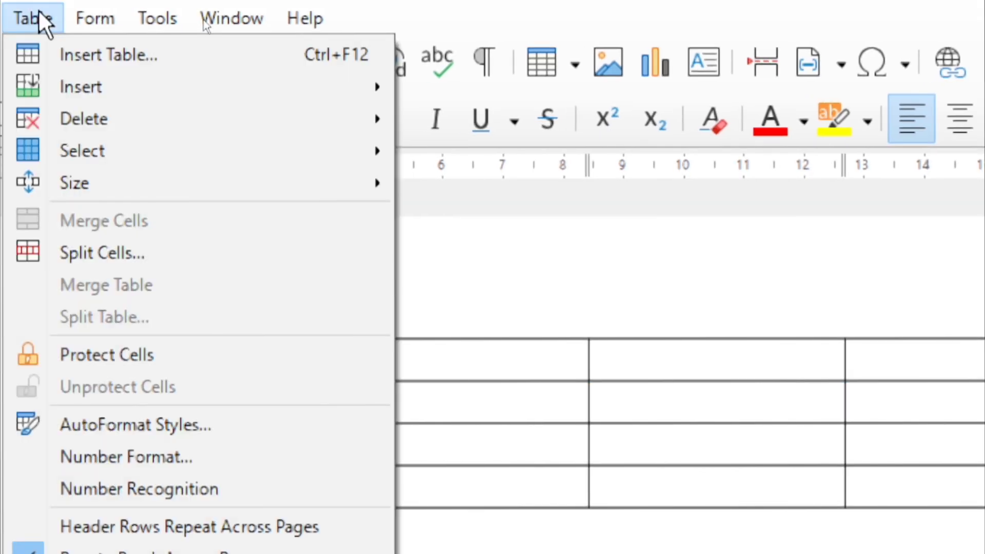
mouse_move(245, 154)
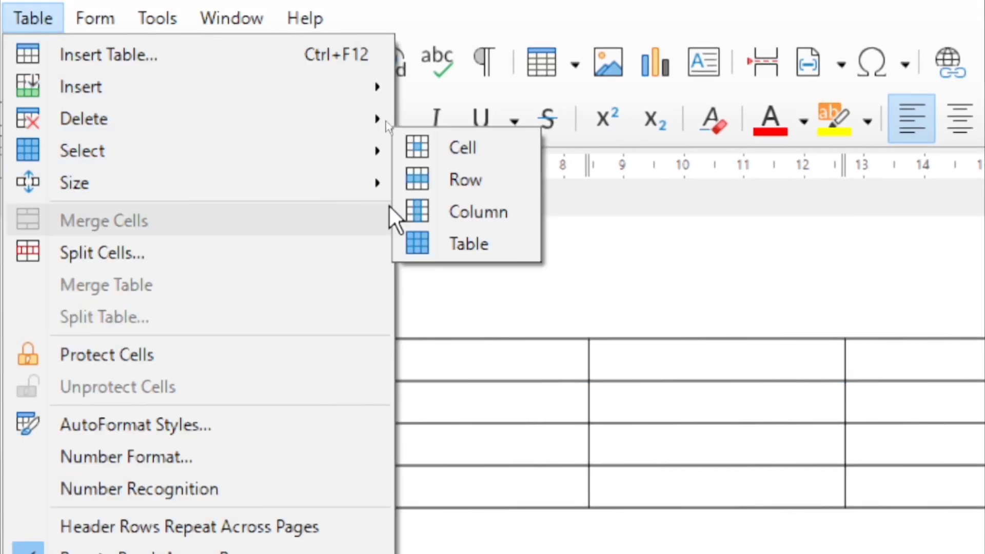
left_click(444, 213)
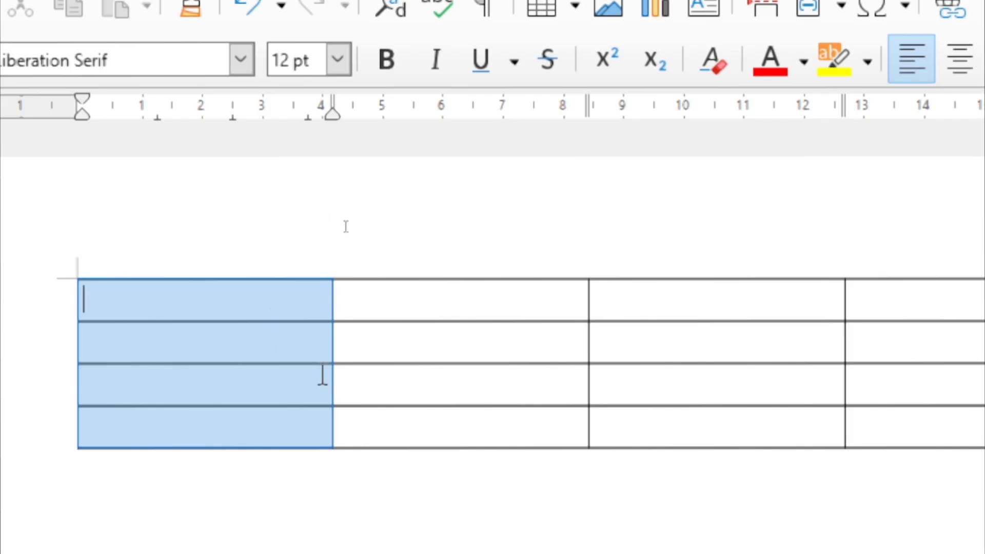
left_click(314, 311)
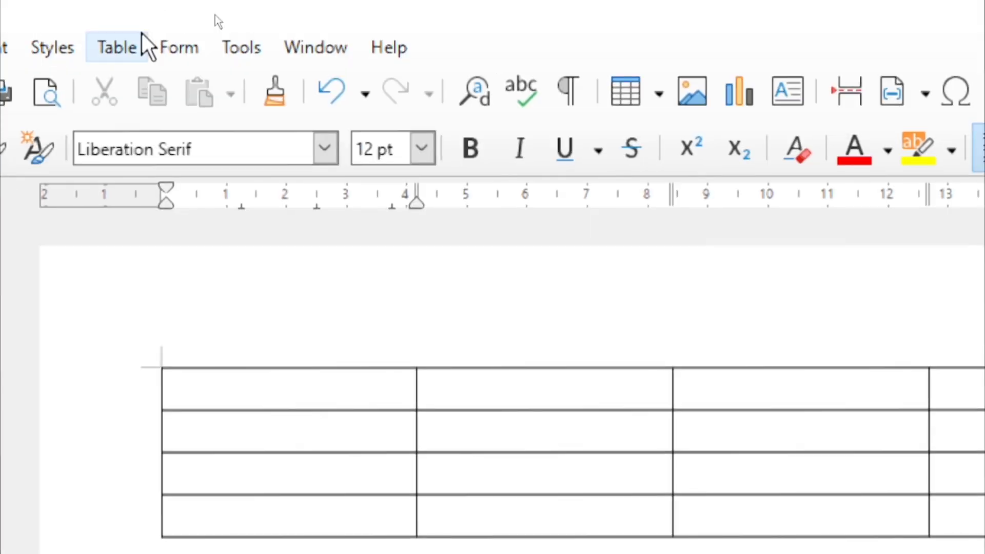
left_click(132, 41)
mouse_move(275, 186)
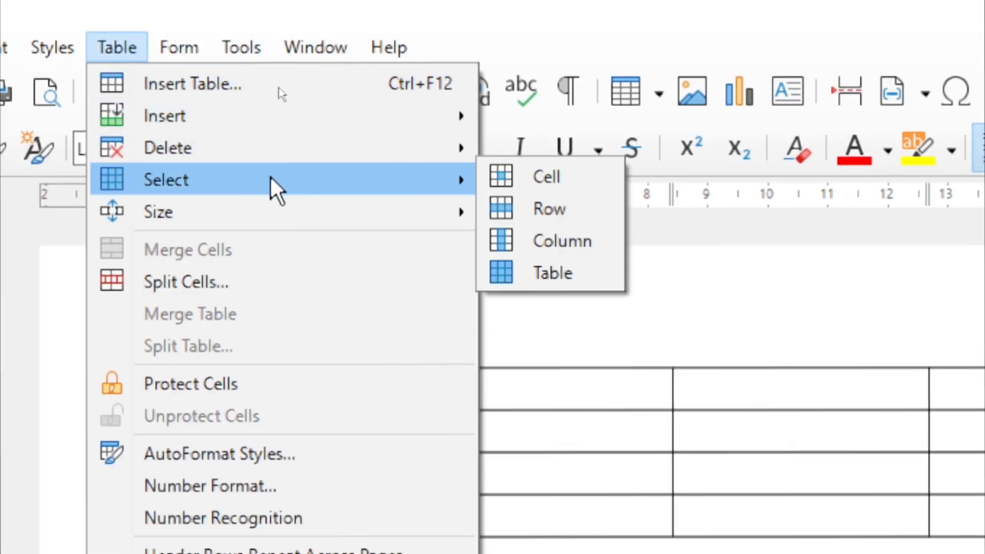
left_click(562, 274)
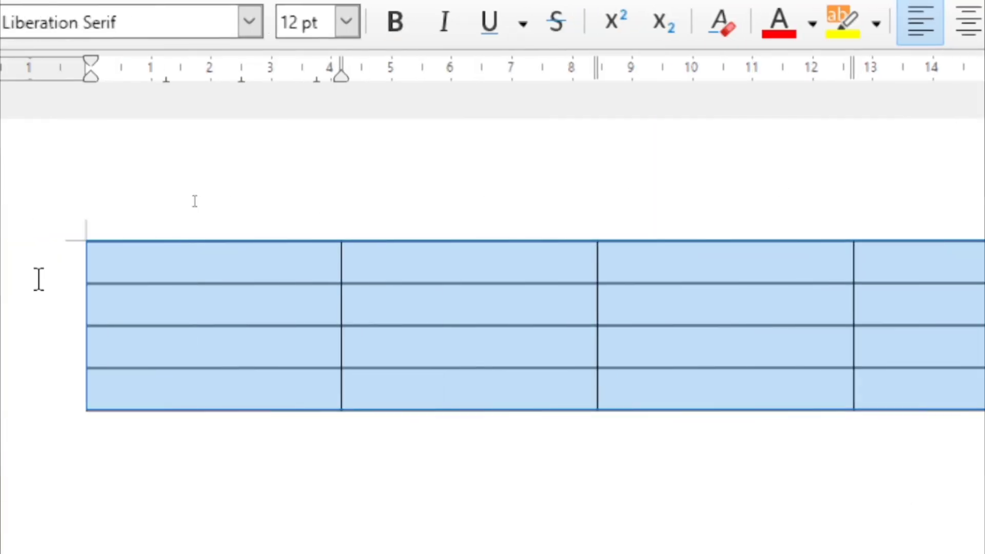
left_click(185, 261)
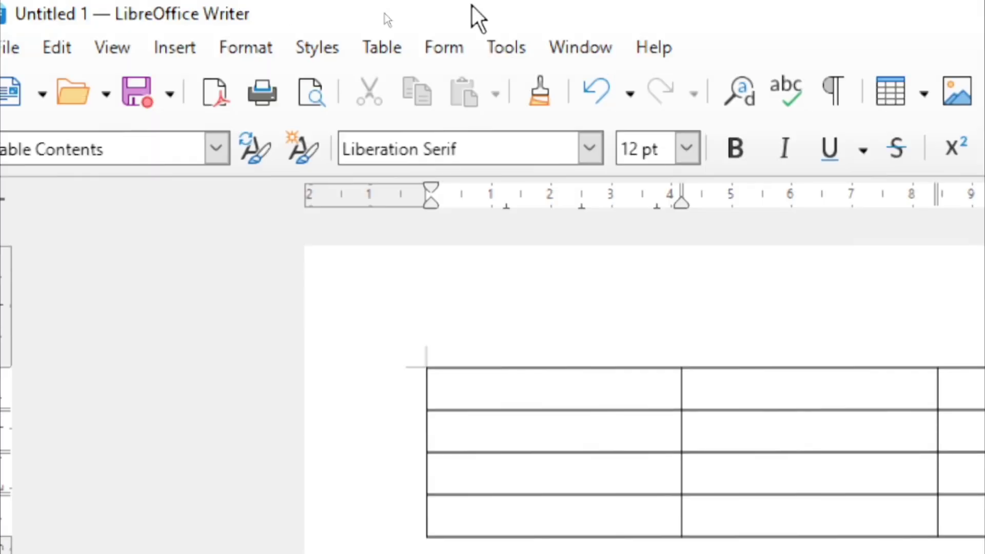
Raise the first row's height to 0.70 cm
left_click(296, 41)
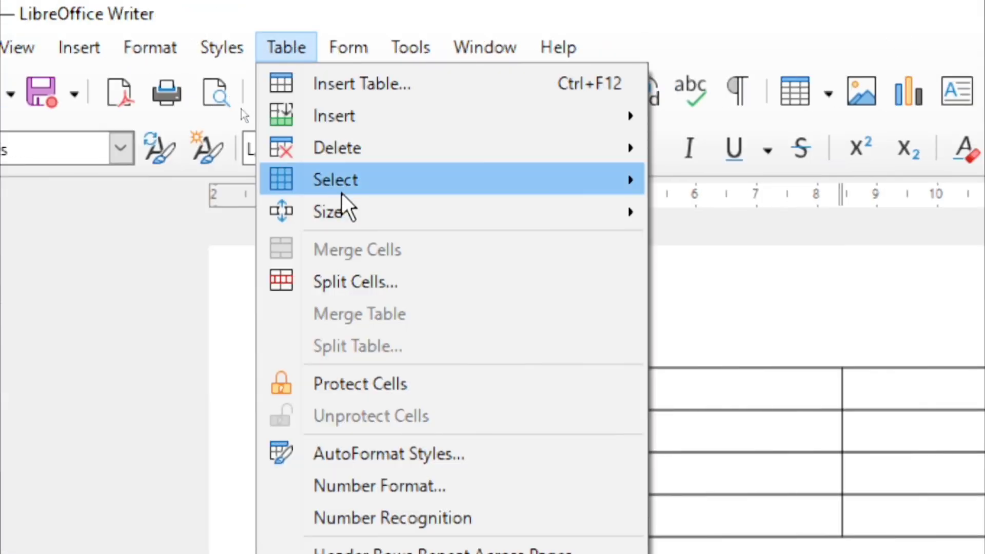
mouse_move(373, 215)
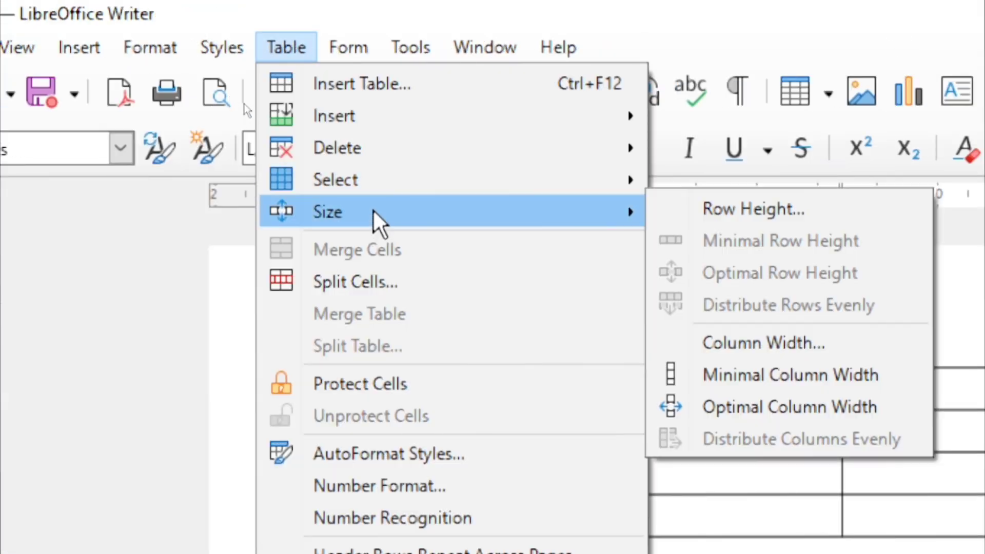
left_click(779, 222)
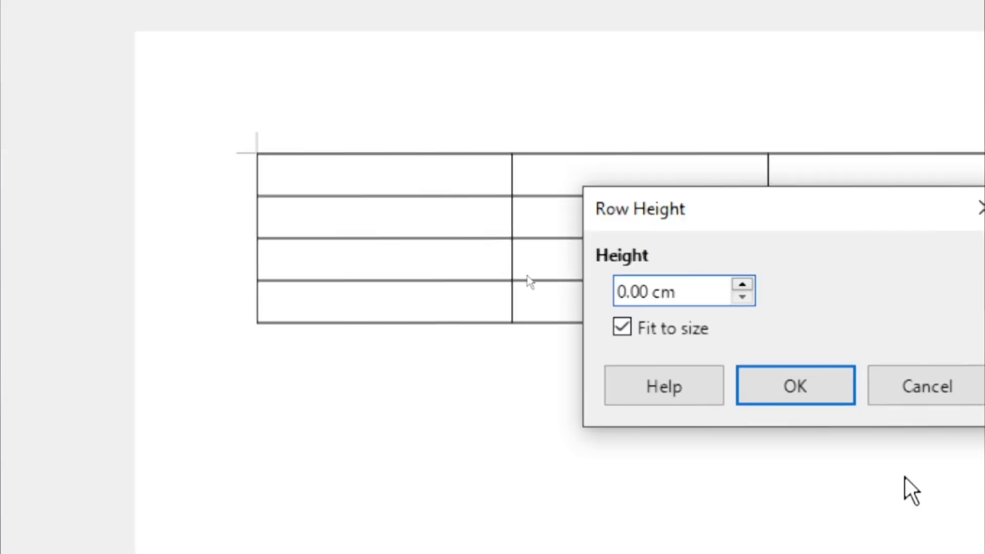
left_click(743, 286)
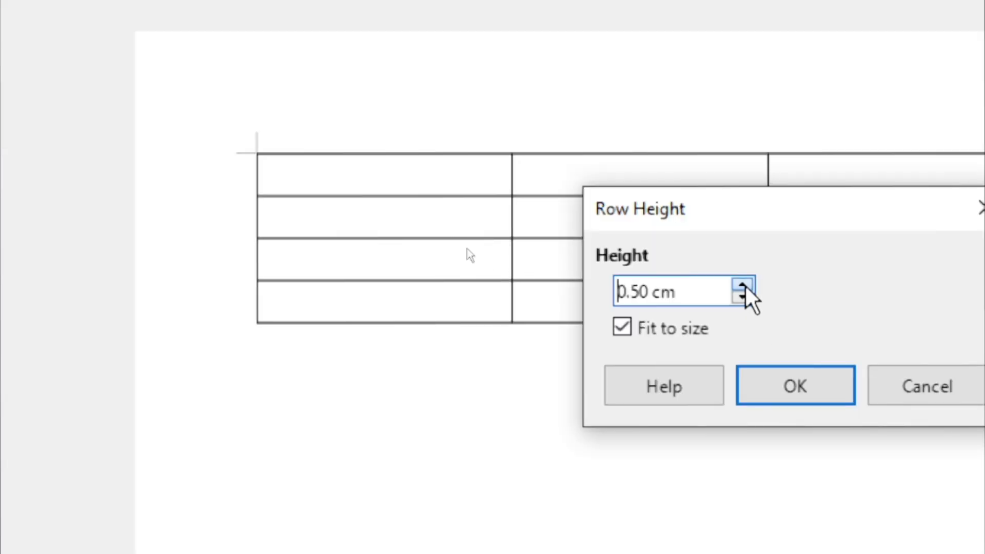
left_click(743, 285)
left_click(743, 285)
left_click(798, 400)
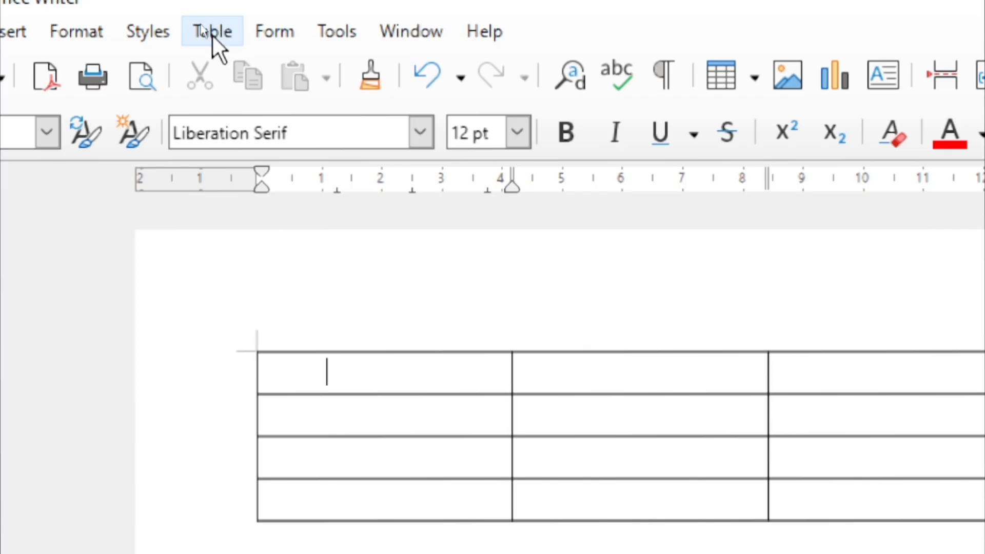
Turn off Fit to size and make the first row 2.40 cm tall
left_click(214, 36)
mouse_move(340, 196)
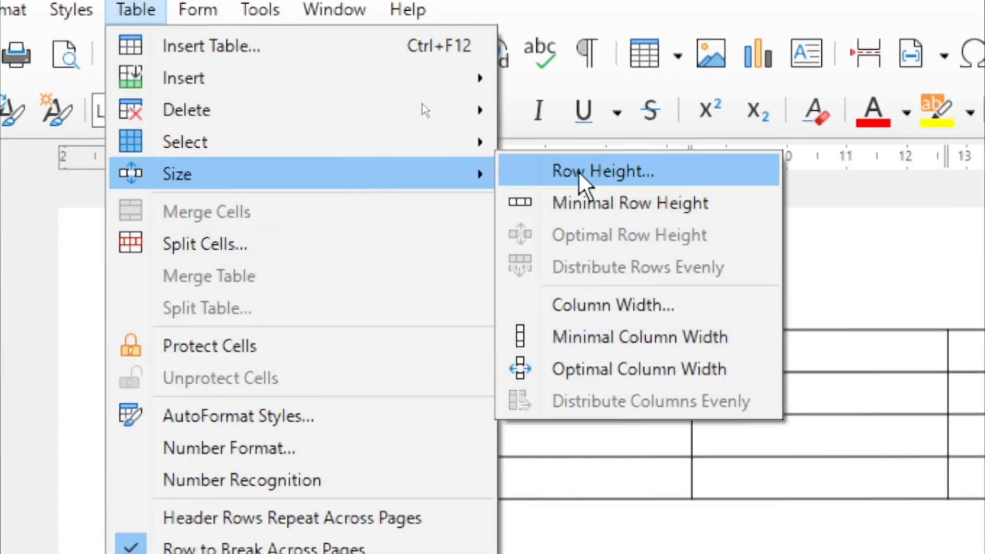
left_click(578, 170)
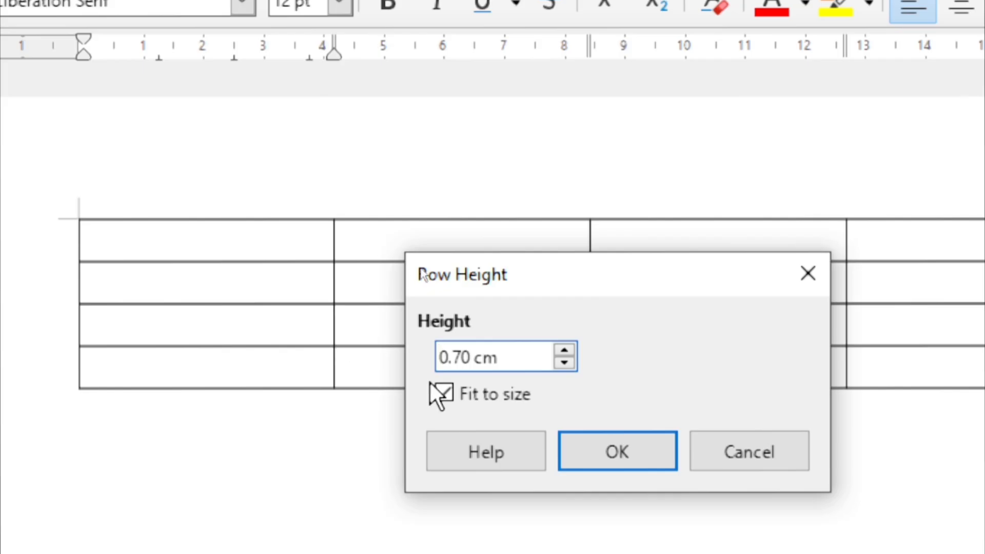
left_click(468, 396)
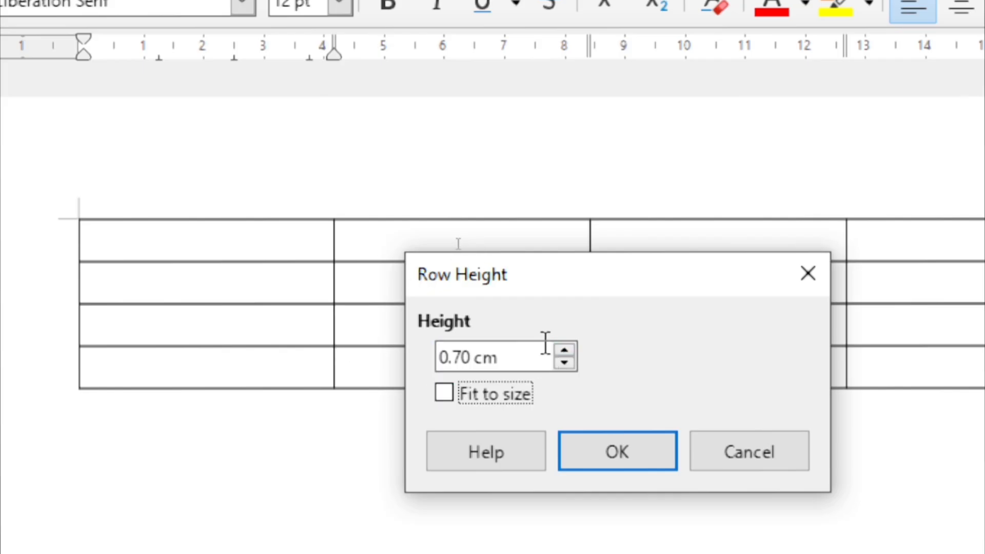
left_click(564, 350)
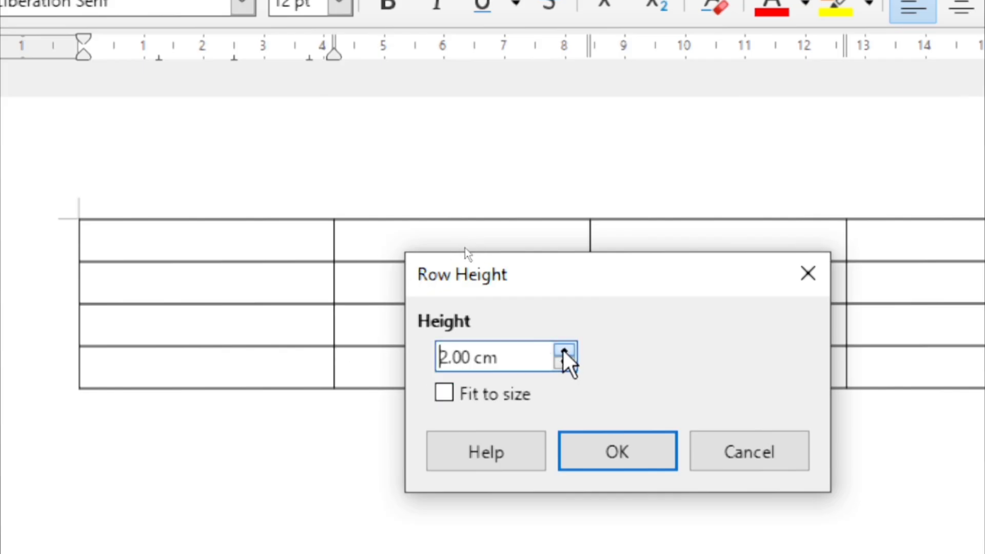
left_click(564, 350)
left_click(618, 449)
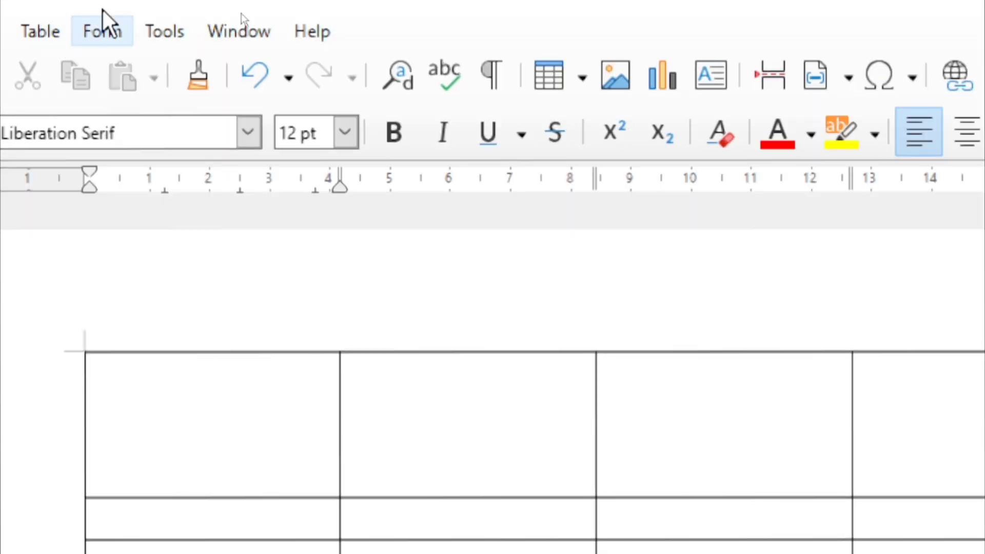
Set the first row back to 0.70 cm with Fit to size switched on again
left_click(56, 30)
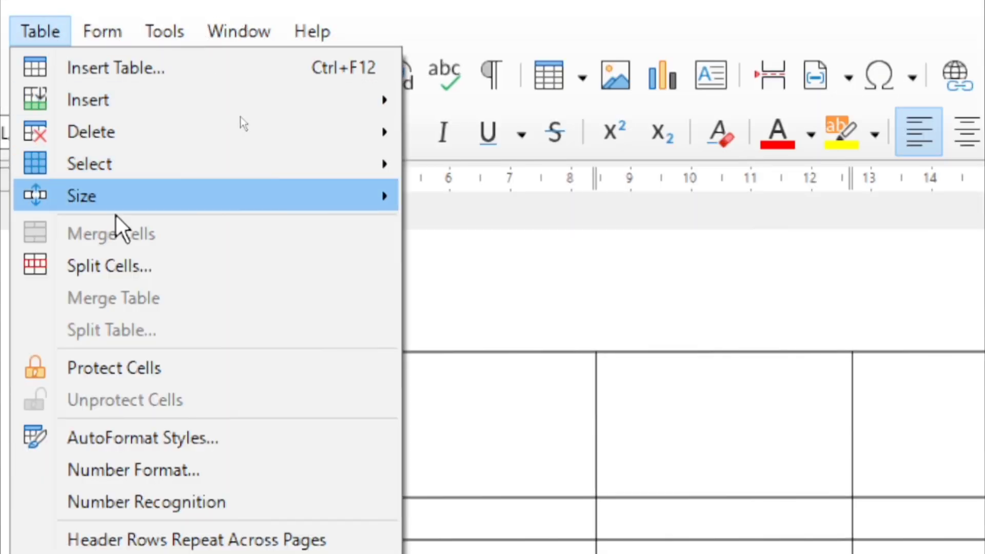
mouse_move(197, 201)
left_click(435, 202)
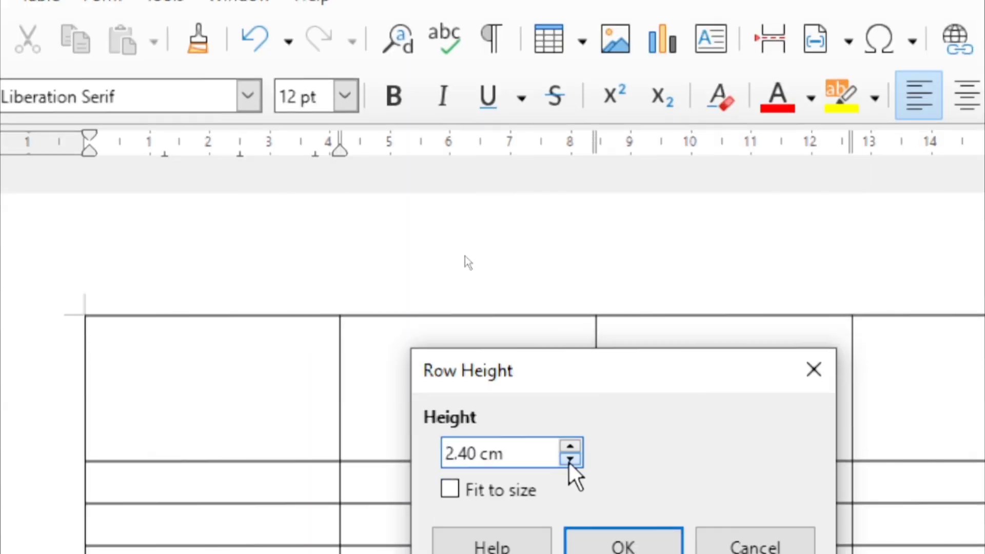
left_click(570, 459)
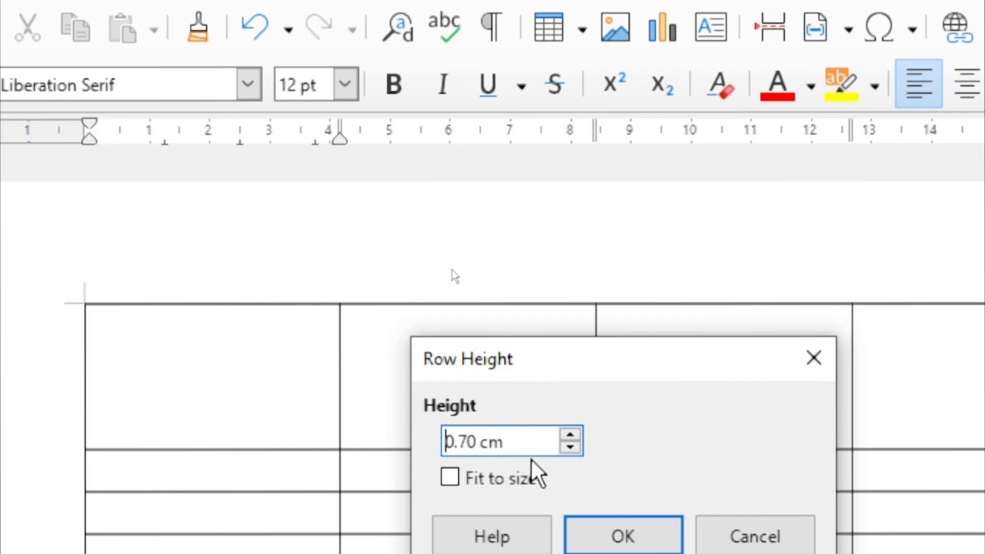
left_click(450, 480)
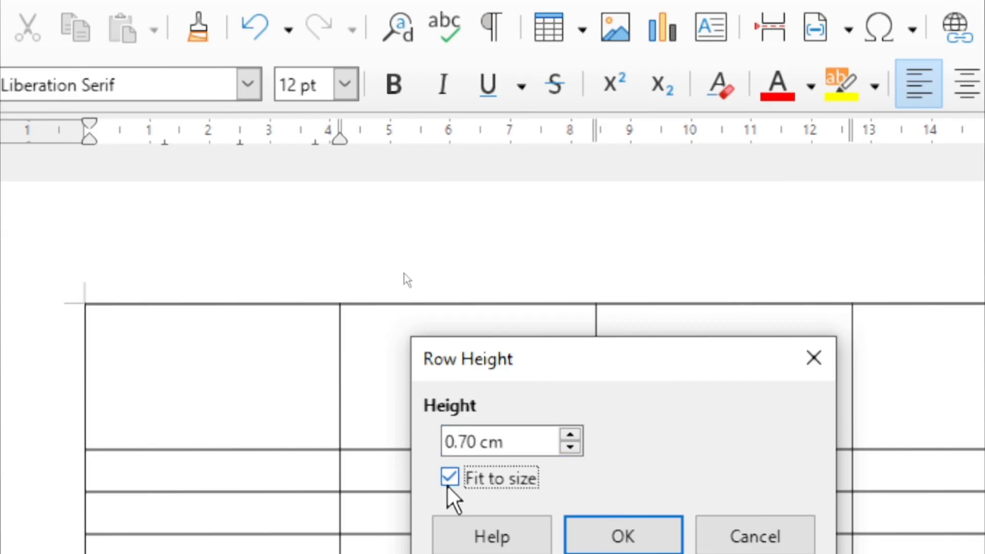
left_click(450, 479)
left_click(636, 536)
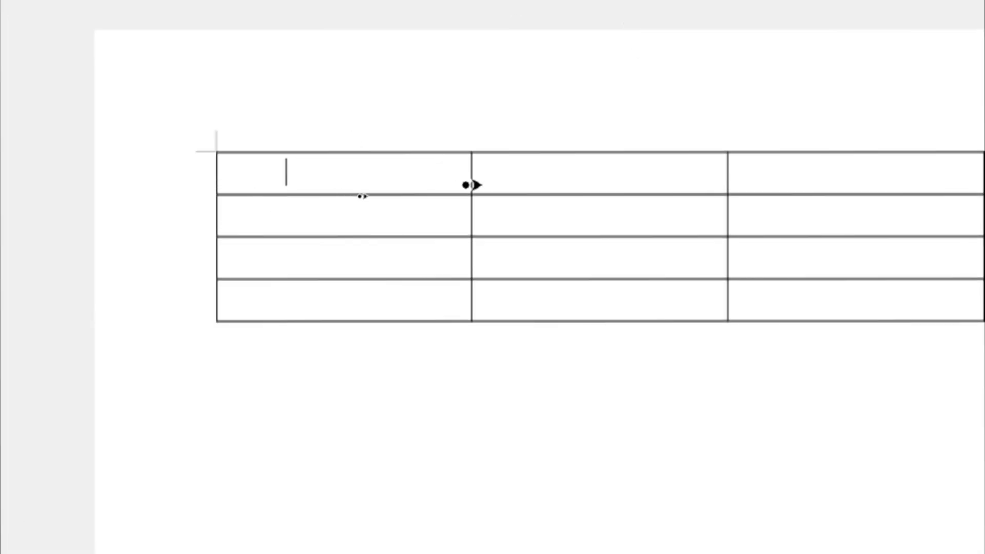
Make the first row much taller and adjust the first column's width
left_click_drag(472, 171, 560, 164)
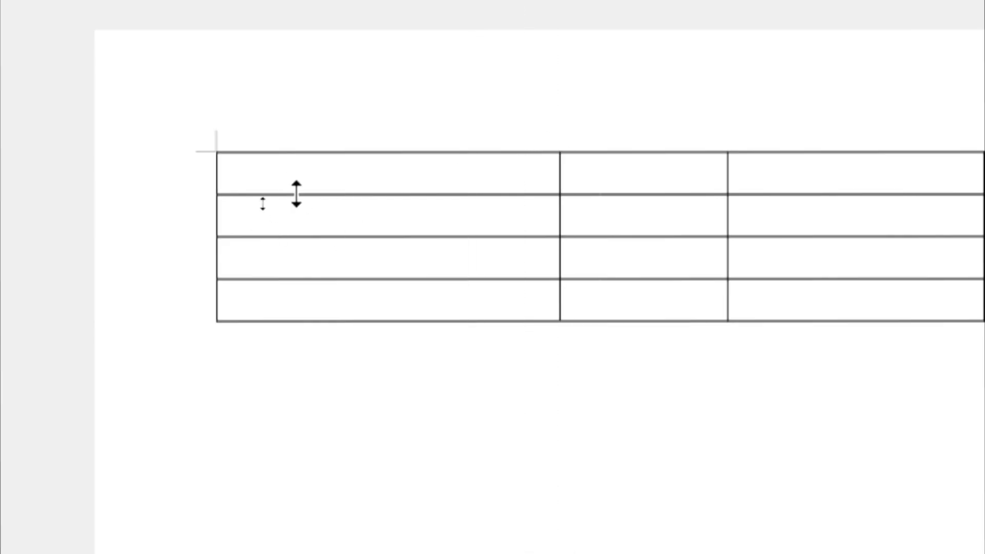
left_click_drag(302, 196, 344, 237)
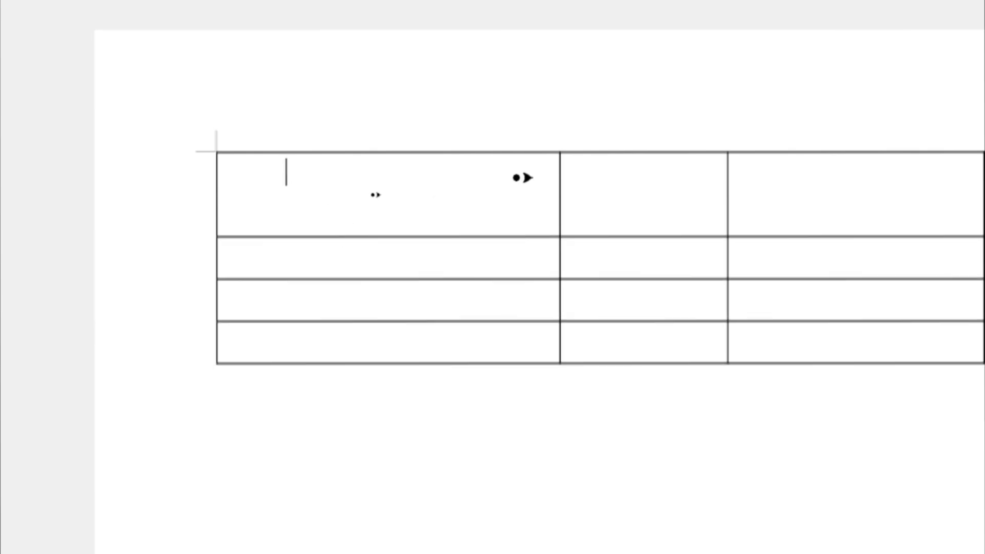
left_click_drag(555, 182, 536, 218)
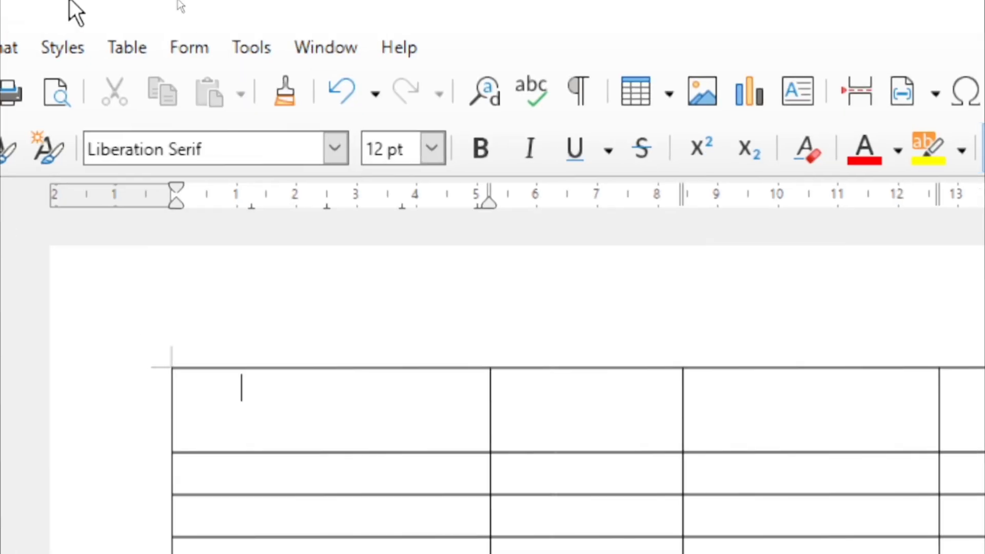
left_click(118, 48)
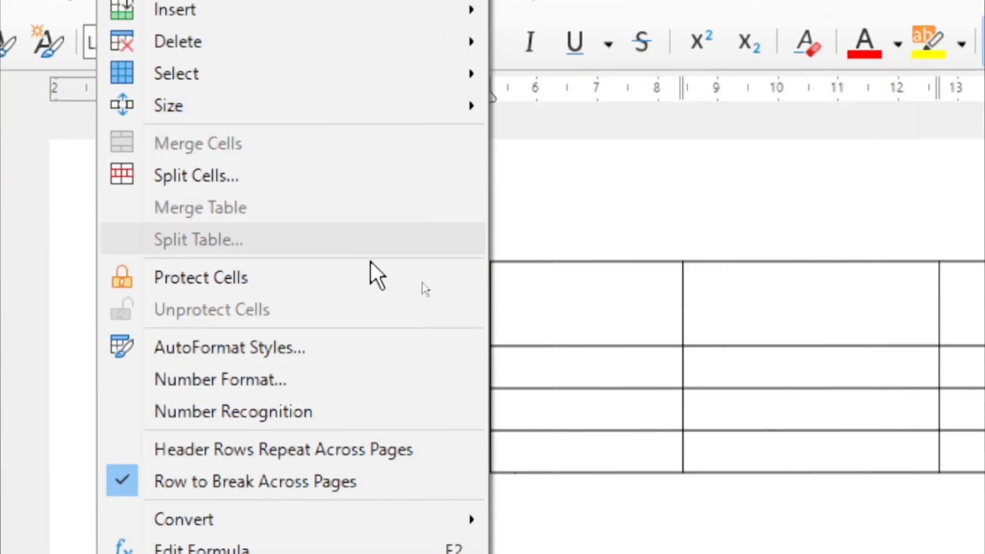
left_click(657, 329)
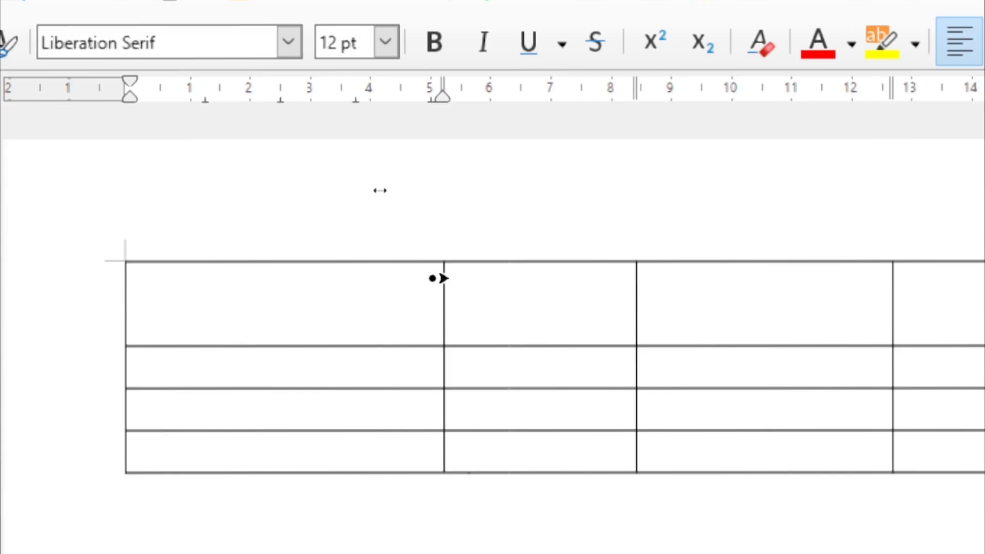
Narrow the first three columns and pull the table's right edge inside the page
left_click_drag(436, 278, 314, 295)
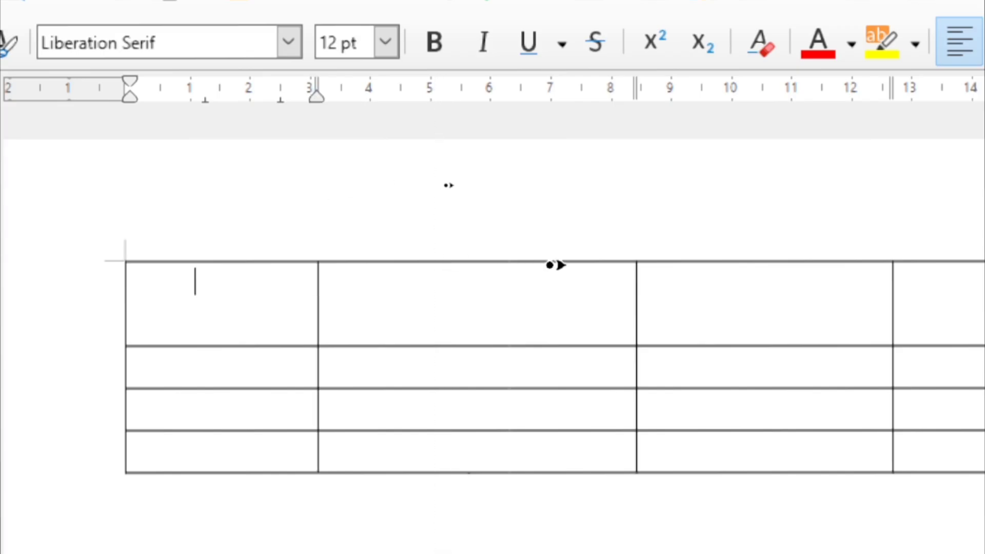
left_click_drag(631, 278, 450, 294)
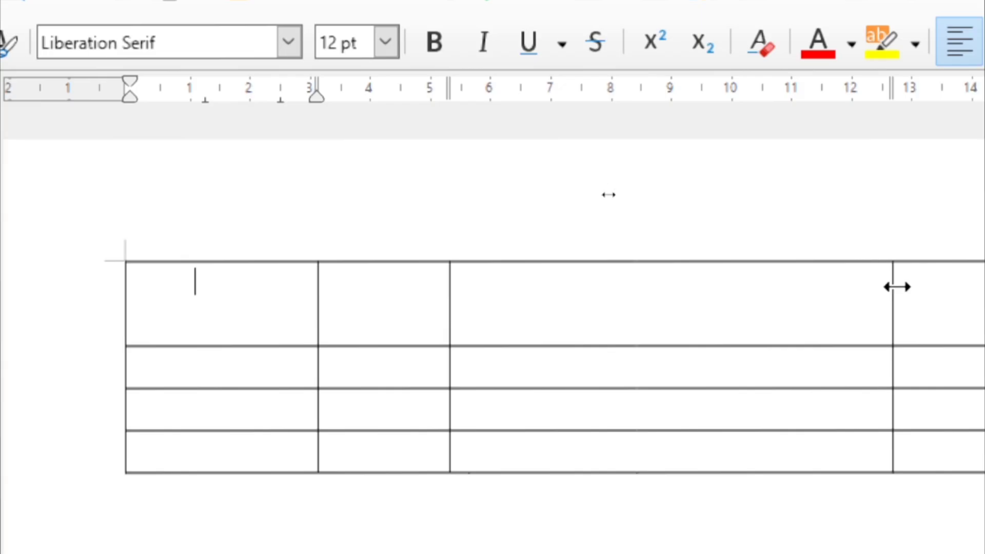
left_click_drag(897, 287, 639, 290)
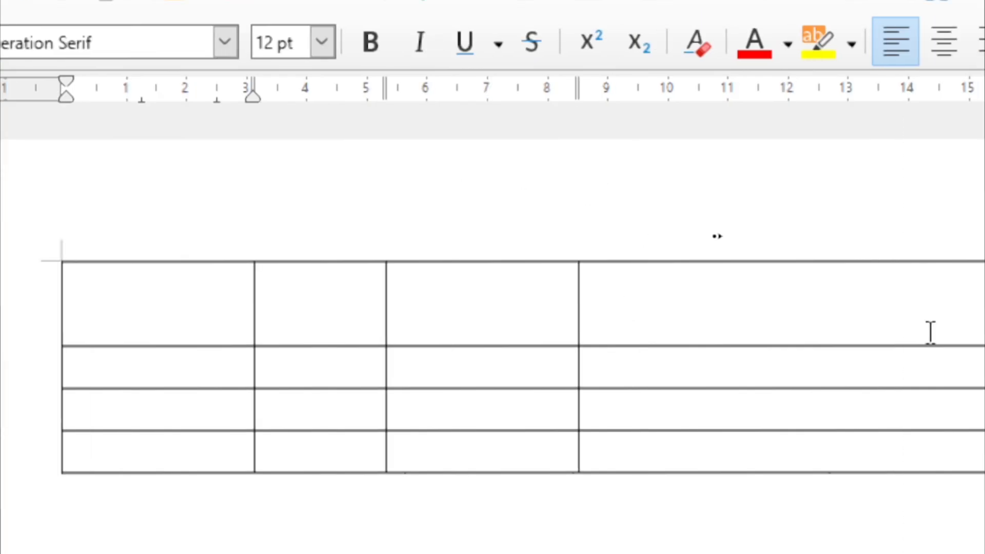
left_click_drag(864, 282, 478, 328)
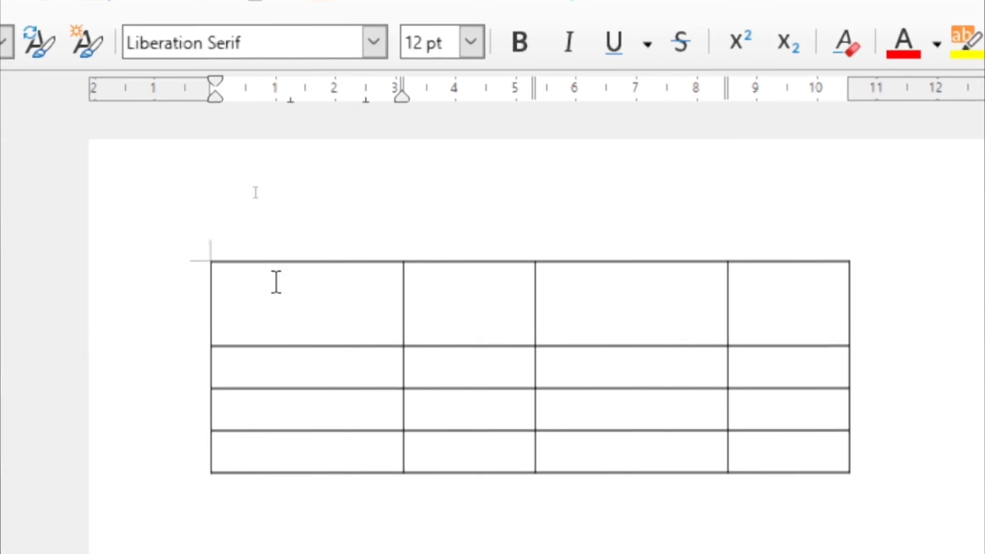
Label the header cells Name, Father Name, Gender and Mobile No, then begin the first student's name
type("Name")
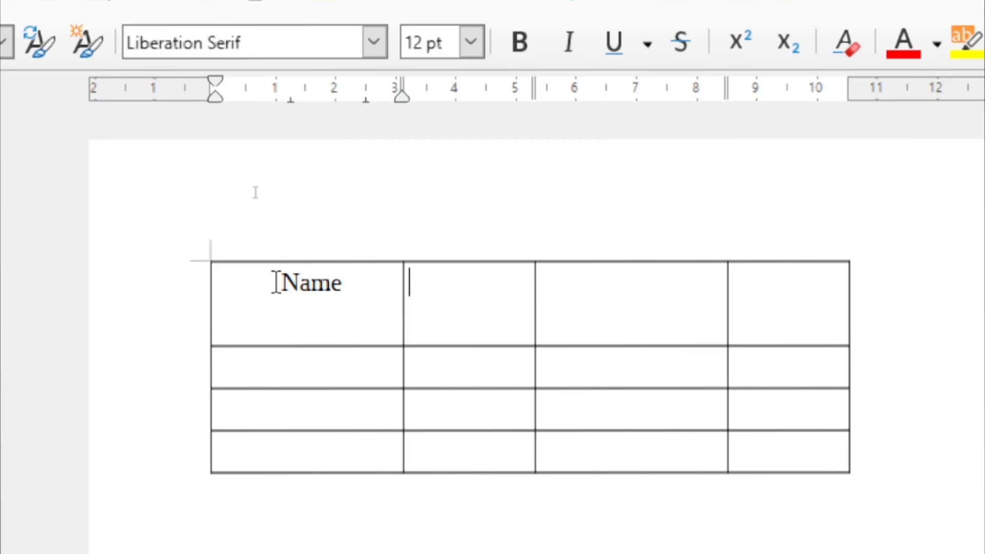
type("Fathe")
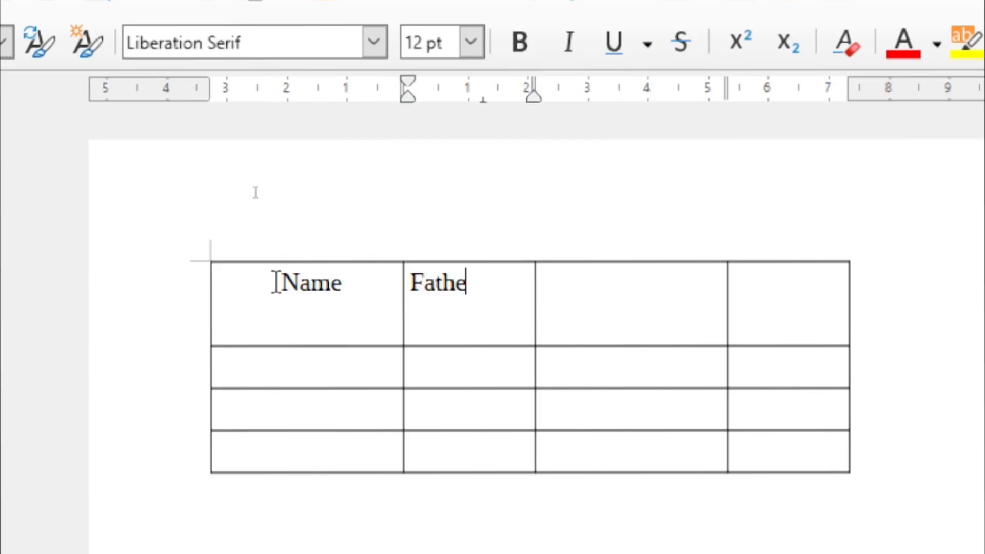
type("r Name ")
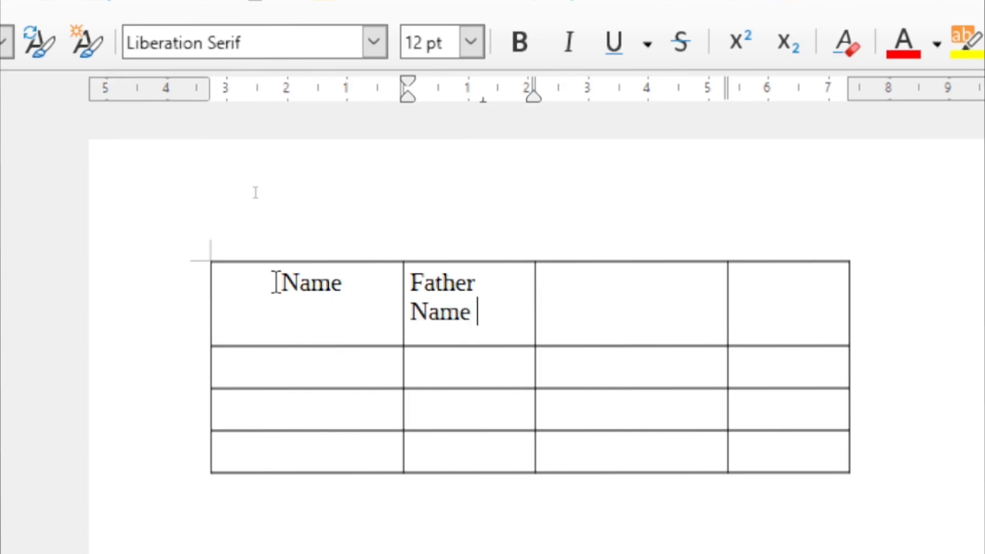
type("Gender")
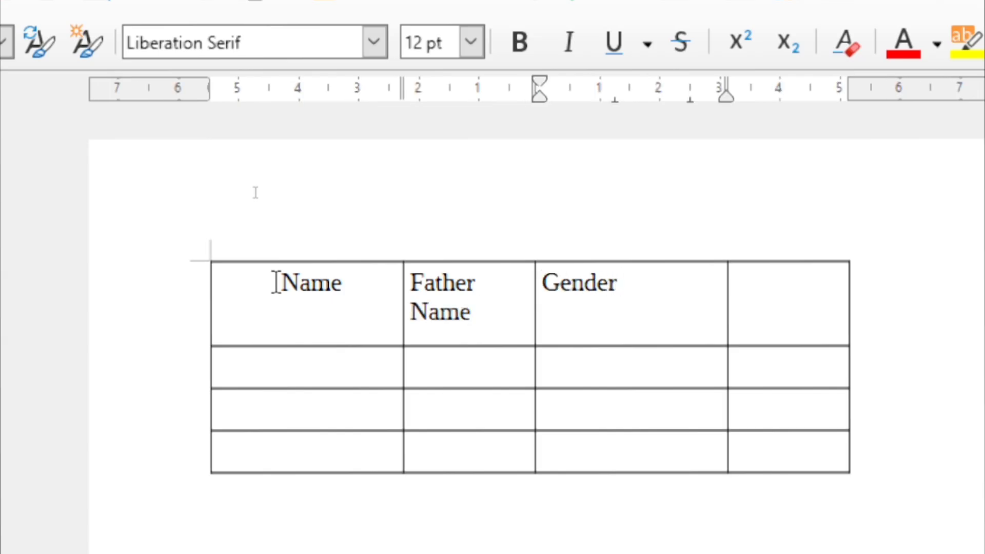
key("Tab")
type("Mo")
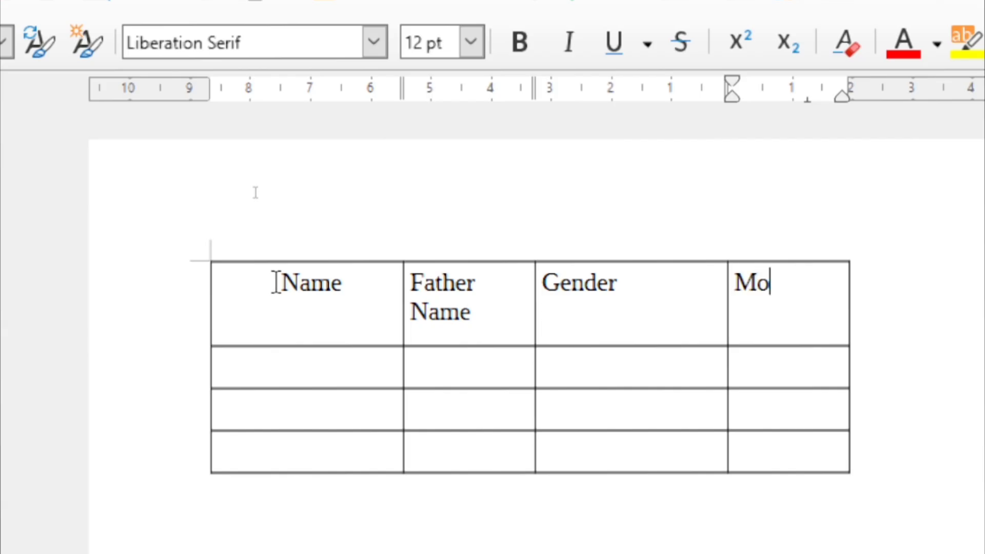
type("bile No.")
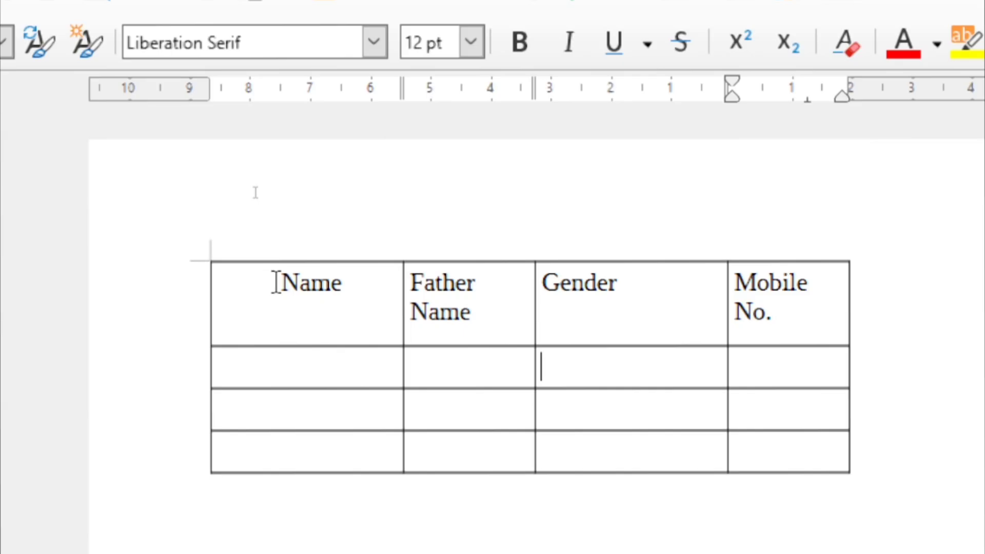
type("Shalu")
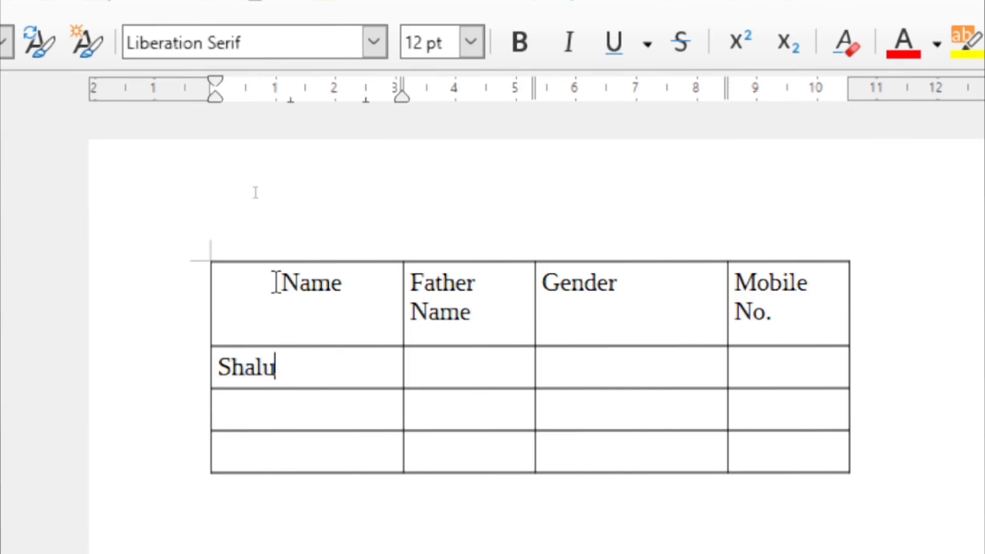
Enter the other two students' names and all three fathers' names
key("Down")
type("Poonam")
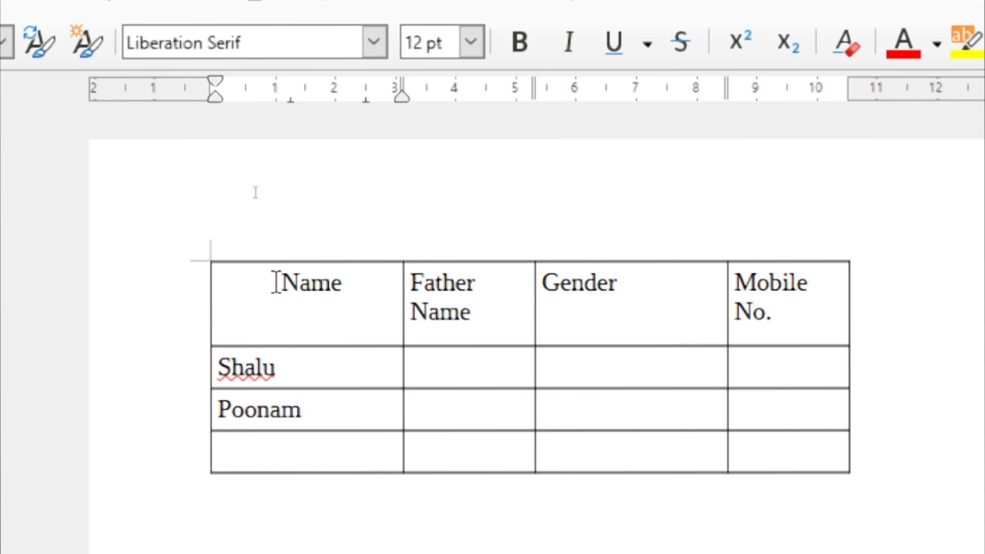
key("Down")
type("Savita")
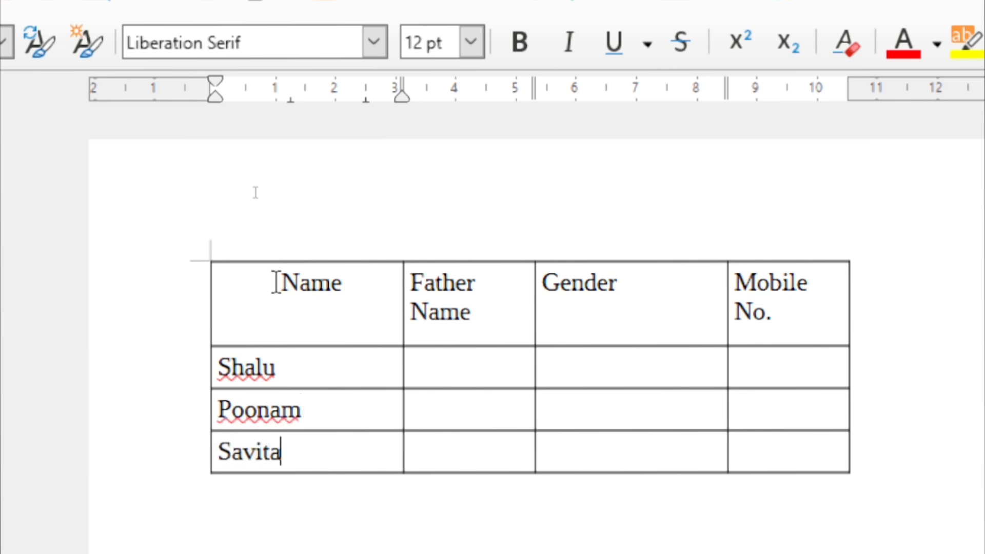
key("Tab")
key("Up")
type("Mr. Suresh")
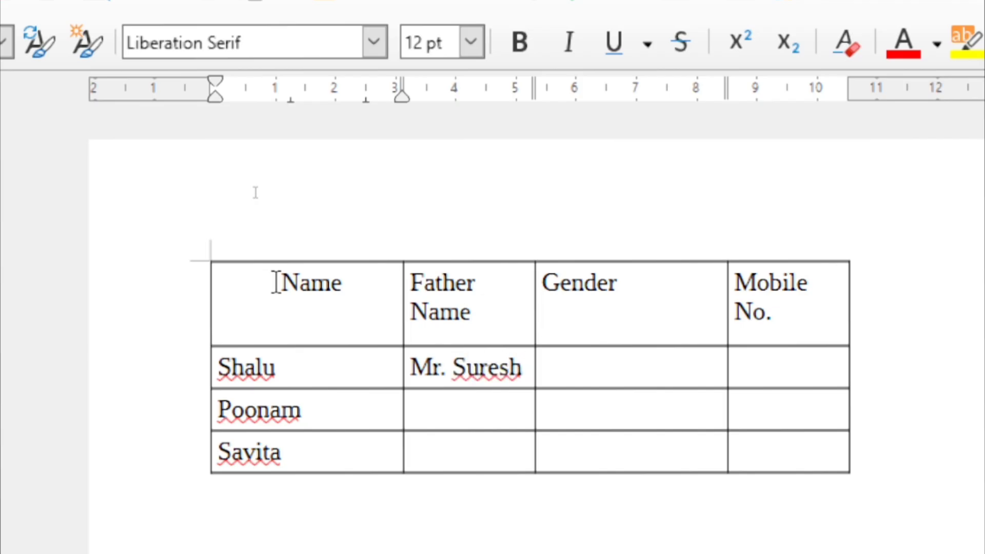
key("Down")
type("Mr. Pawan")
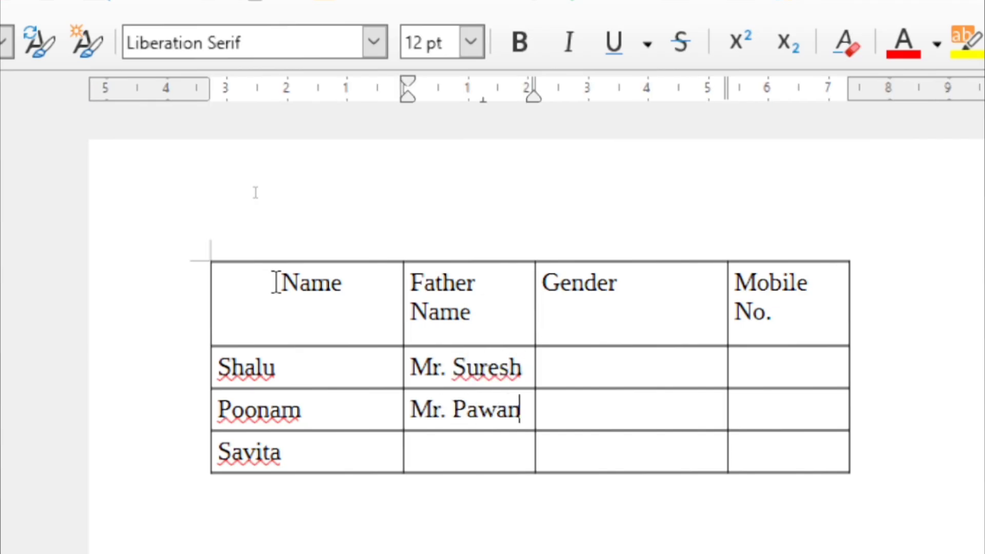
key("Down")
type("Mr. Pankaj")
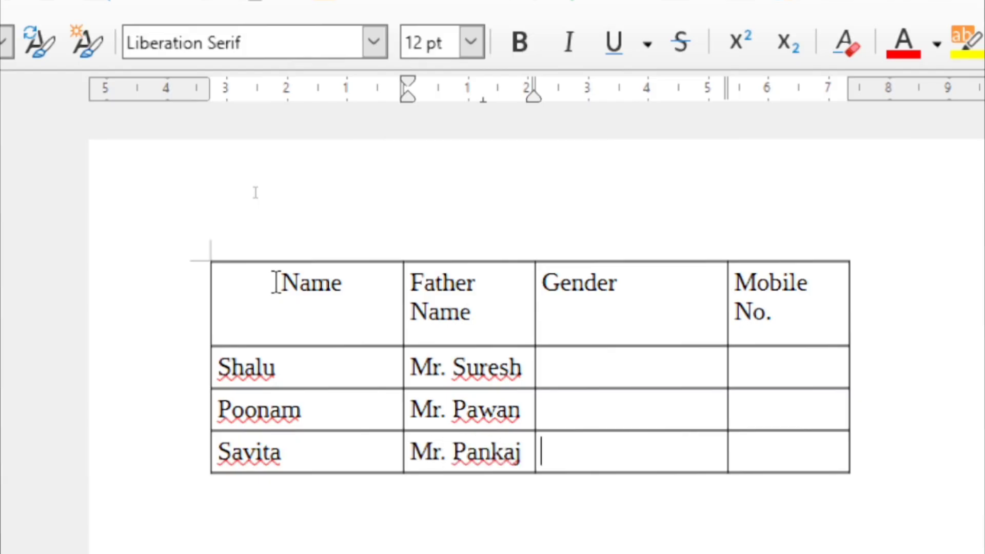
Enter Female in all three Gender cells and the first student's mobile number
key("Up")
key("Up")
key("Right")
type("Fa")
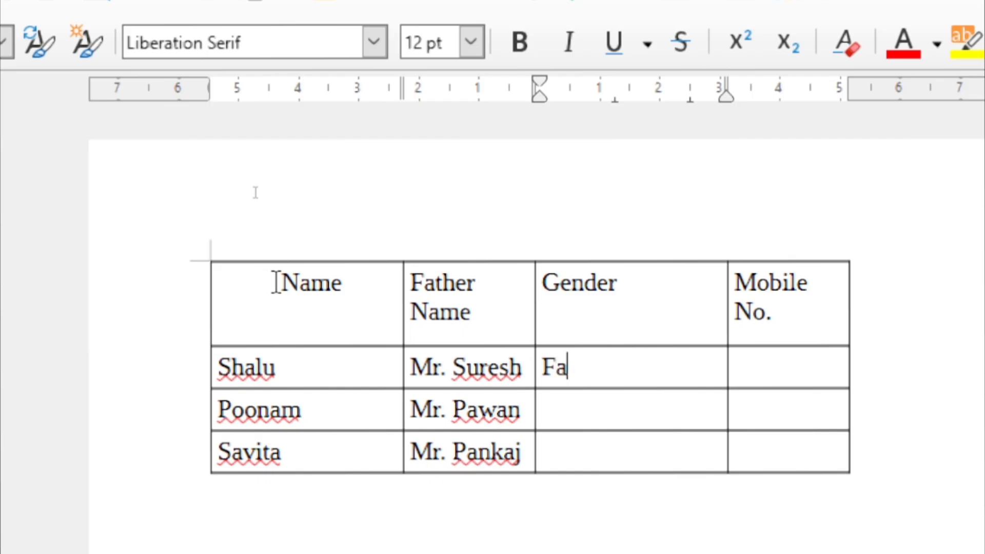
key("BackSpace")
type("emale")
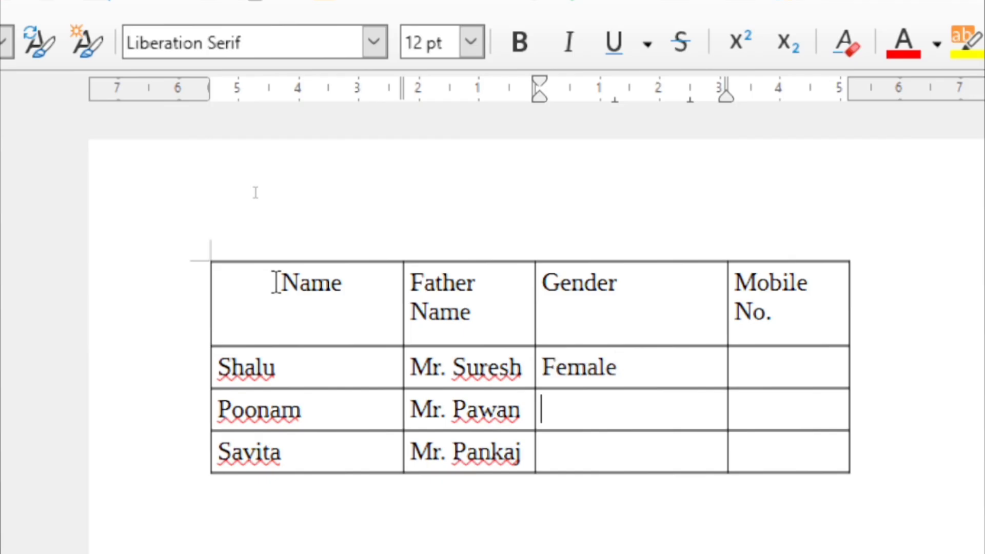
key("Down")
type("Female")
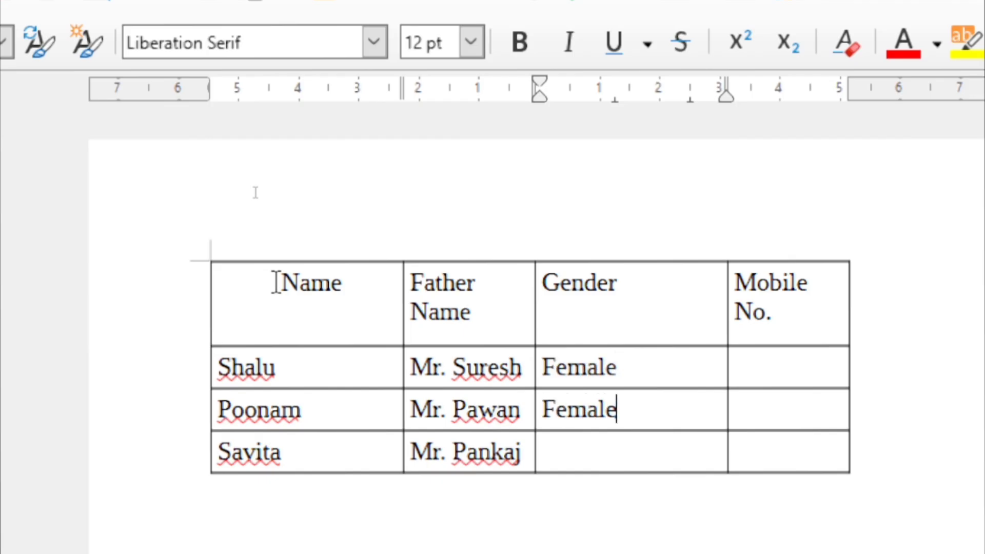
key("Down")
type("Female")
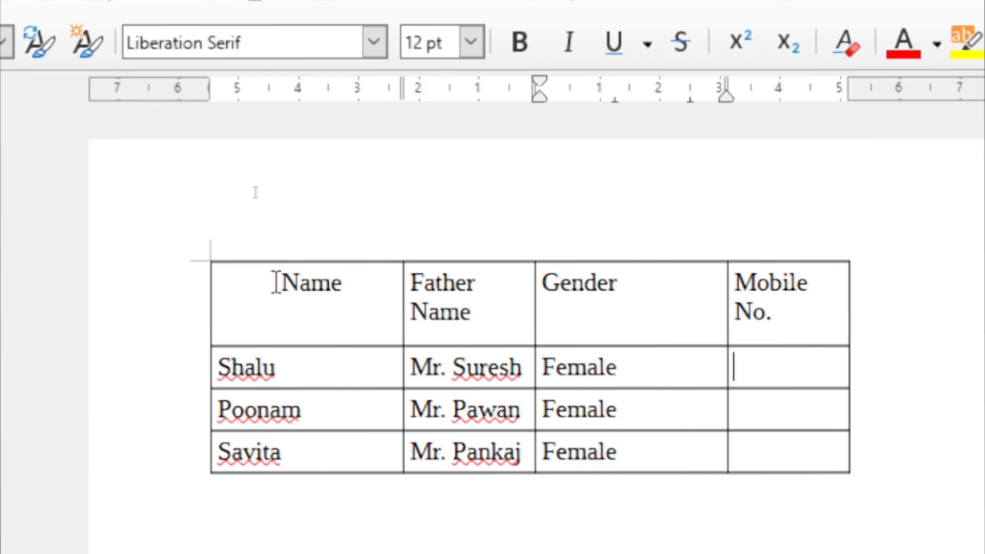
key("Tab")
key("Up")
key("Up")
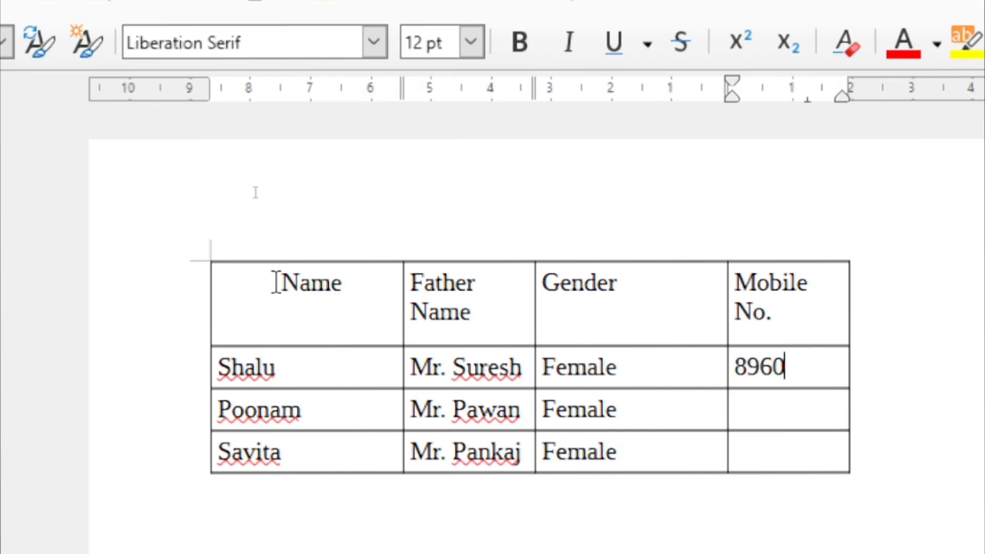
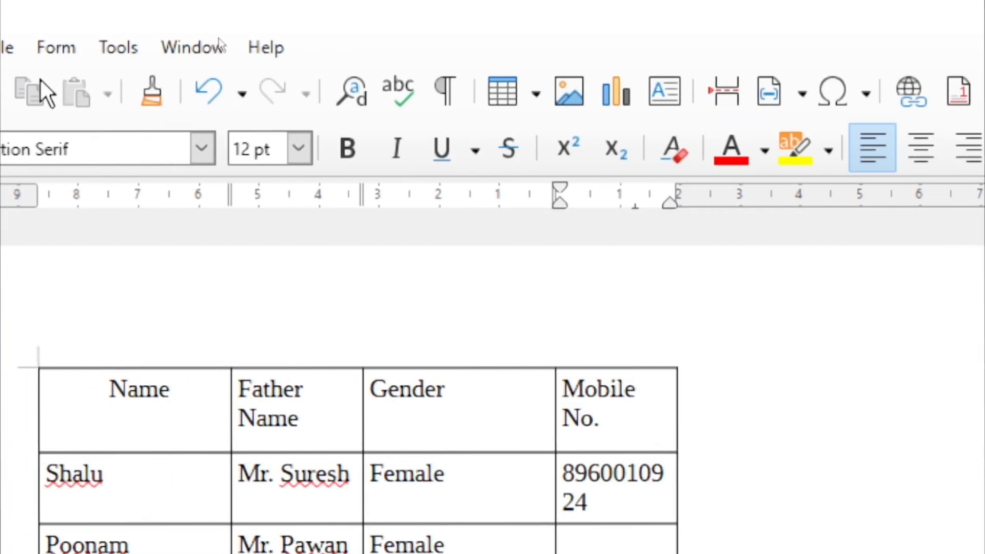
Insert a column after Mobile No. and type a second mobile number in its first data cell
left_click(68, 49)
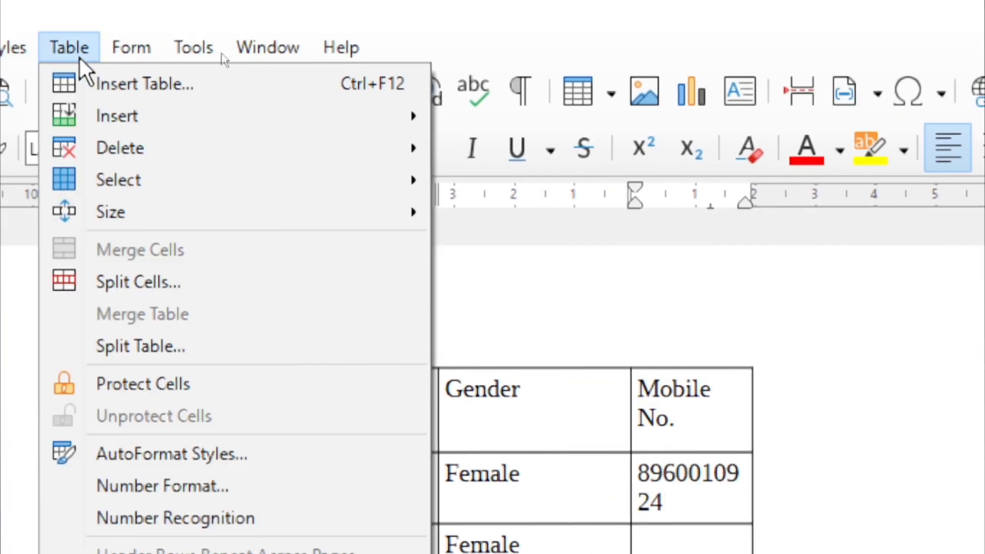
mouse_move(142, 116)
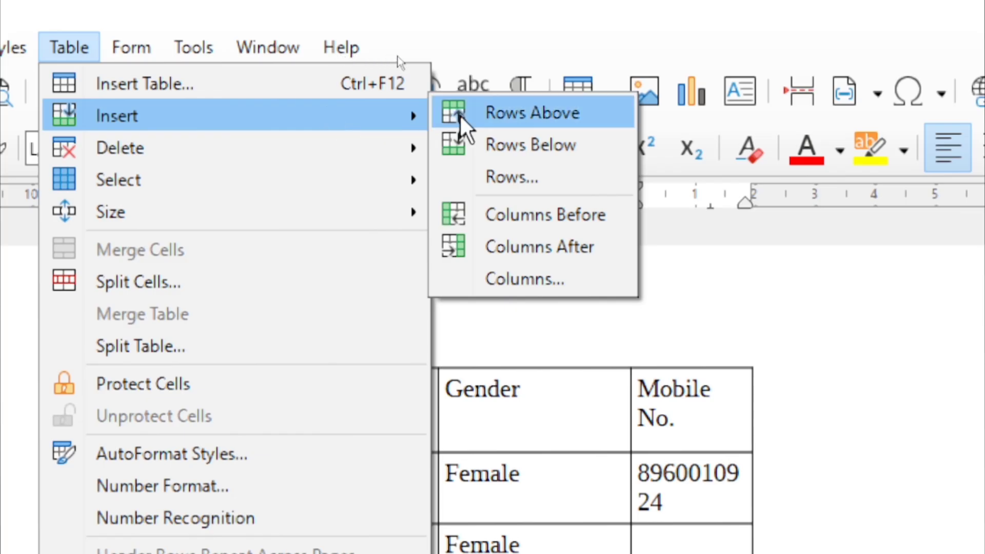
left_click(571, 253)
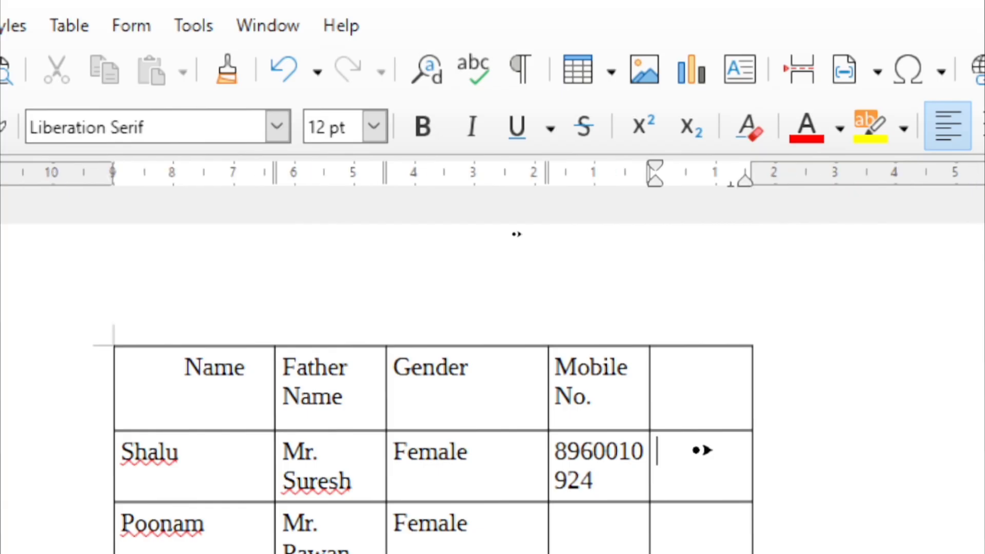
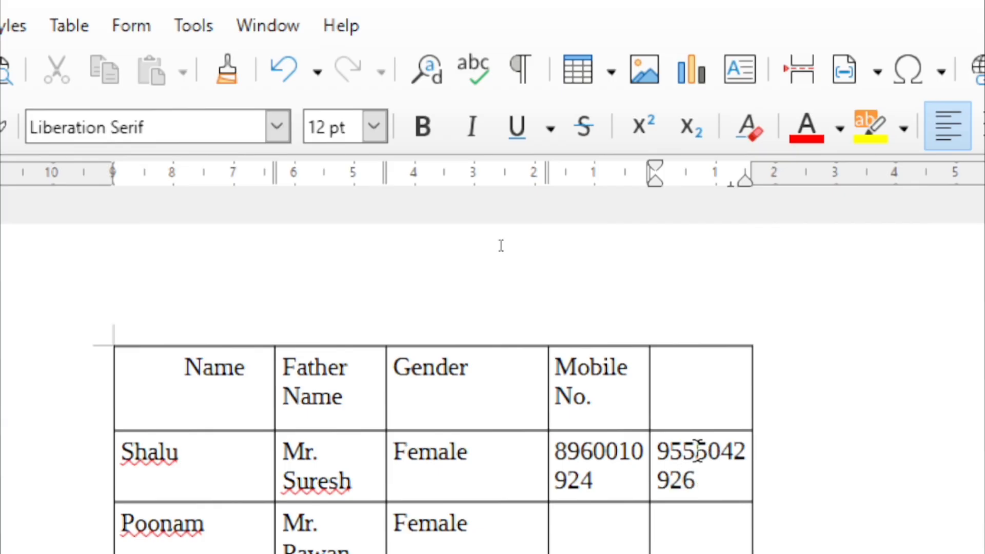
Widen Mobile No., narrow Name to widen Father Name, and nudge the table's left edge right
left_click_drag(543, 116, 491, 134)
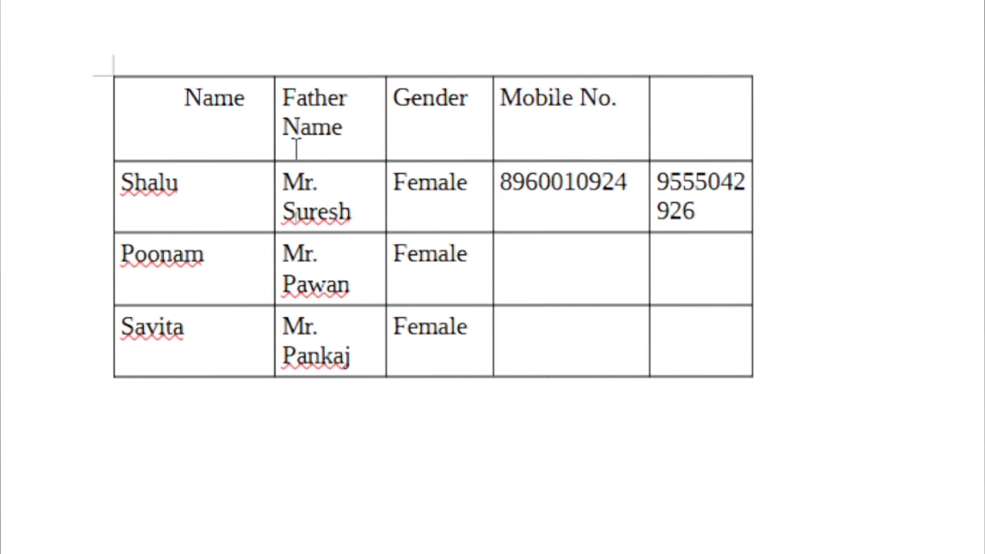
left_click_drag(273, 105, 238, 128)
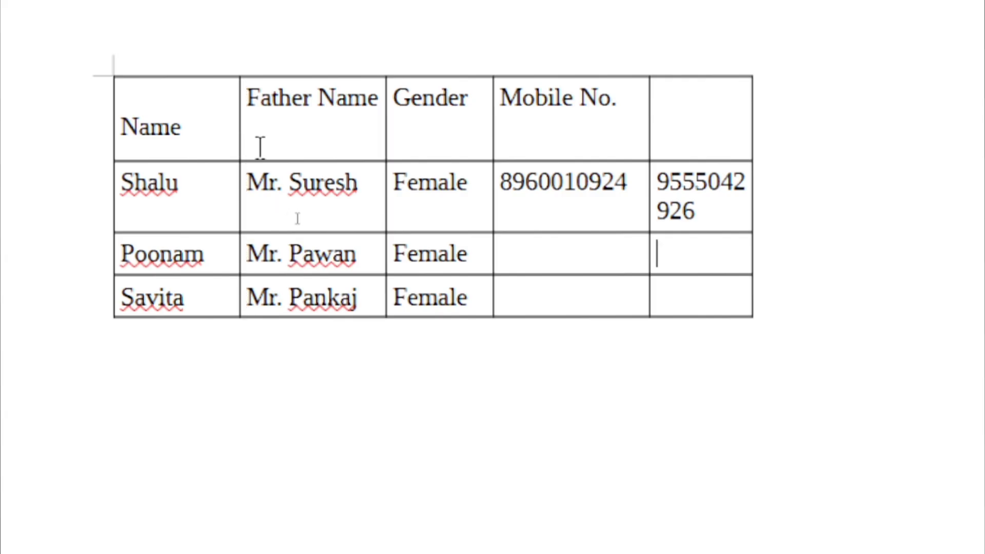
left_click_drag(114, 122, 118, 120)
left_click(137, 132)
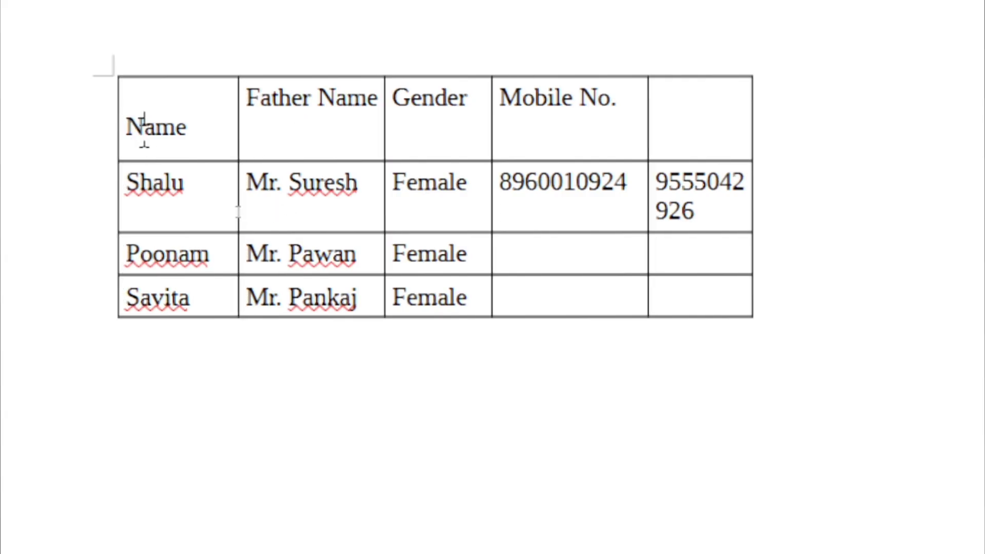
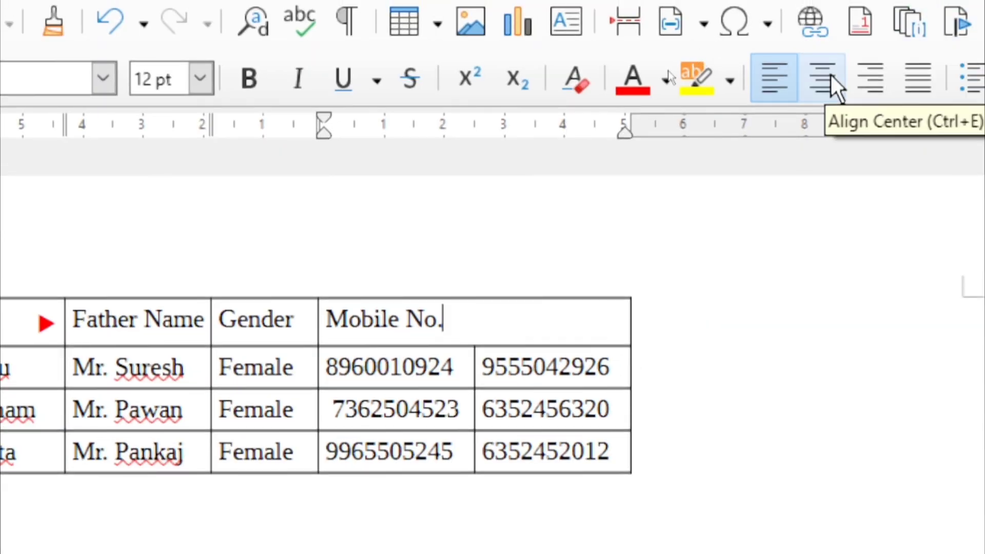
Center the Mobile No. heading and select the three Female cells in the Gender column
left_click(820, 77)
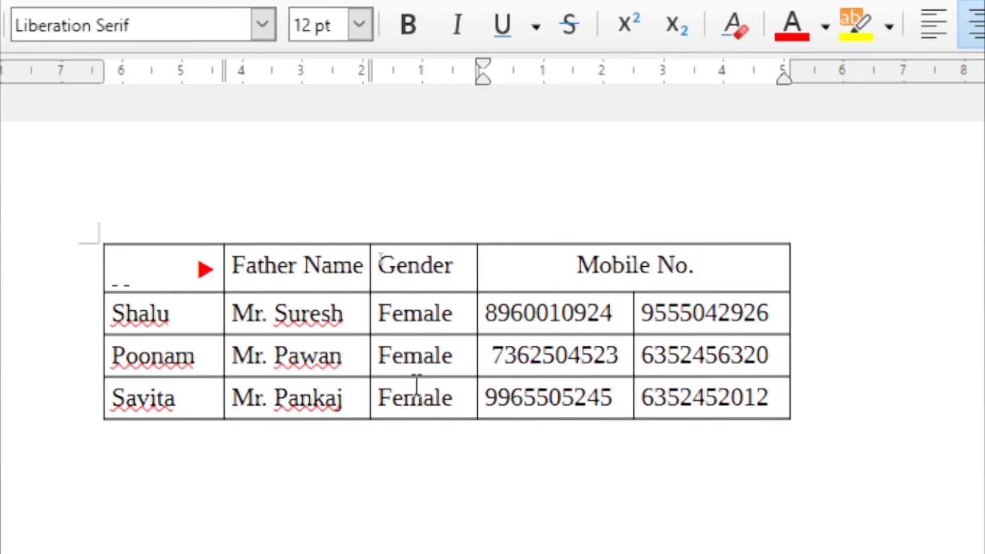
left_click_drag(416, 397, 404, 308)
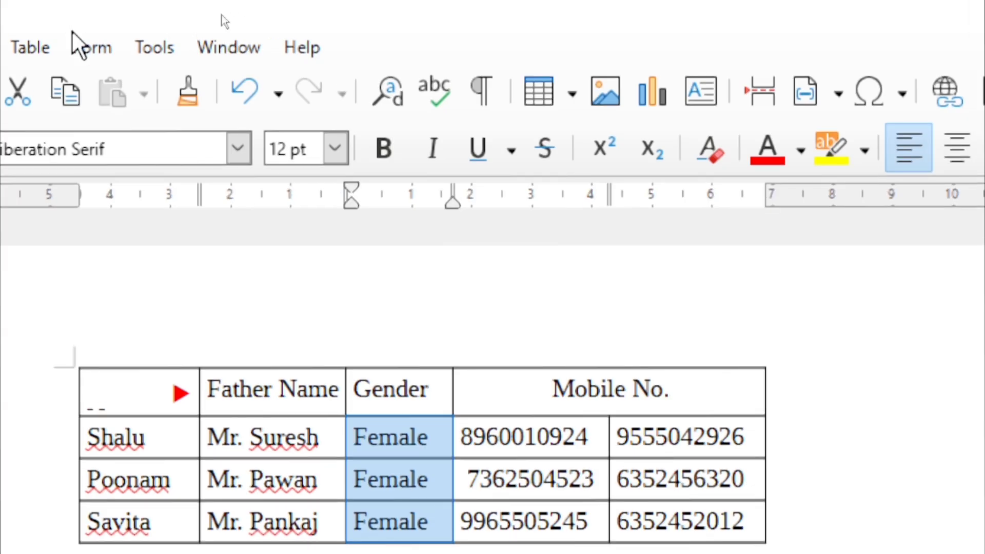
Merge the three Gender cells with Table > Merge Cells and delete the two duplicate Female lines
left_click(36, 46)
left_click(92, 249)
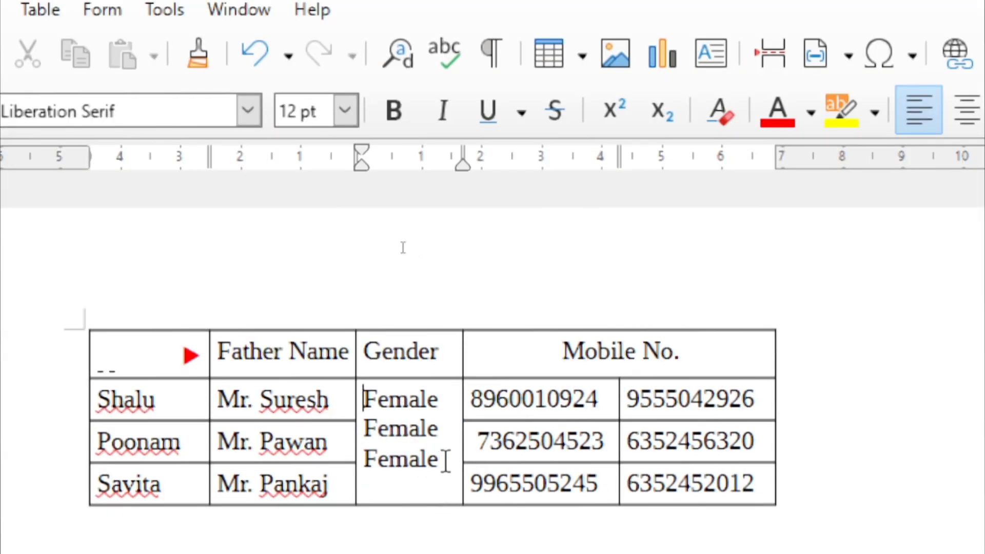
left_click_drag(445, 460, 348, 455)
left_click(409, 458)
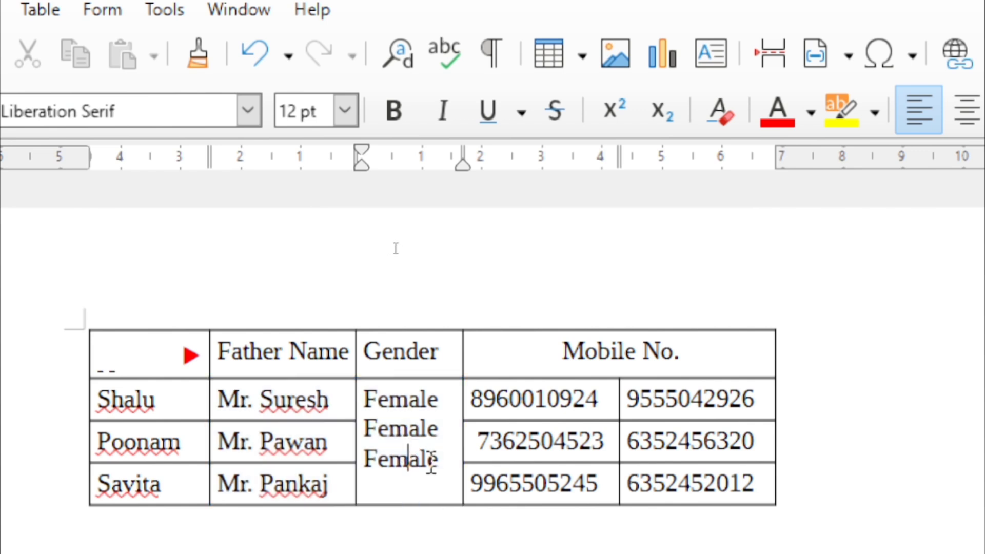
left_click_drag(440, 460, 364, 464)
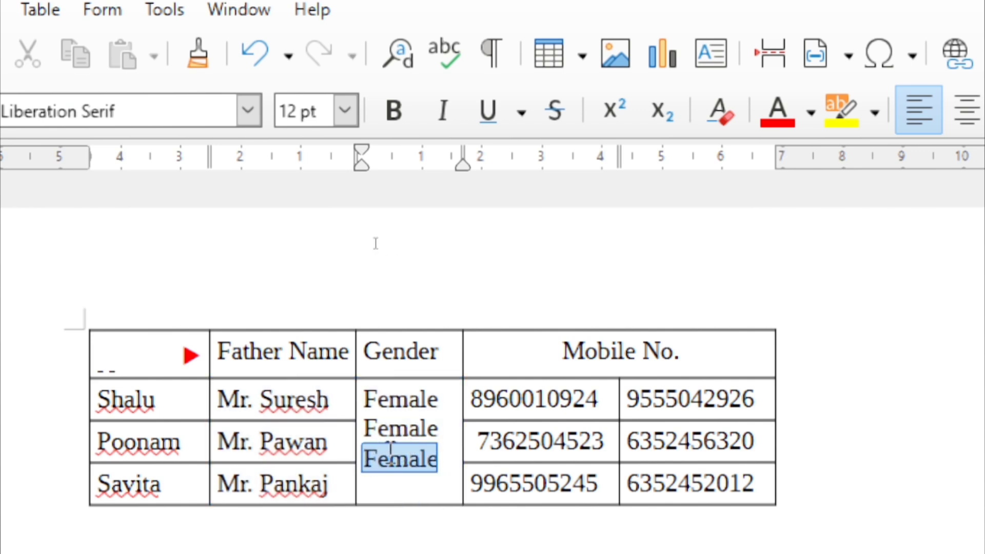
key("BackSpace")
left_click_drag(440, 400, 362, 400)
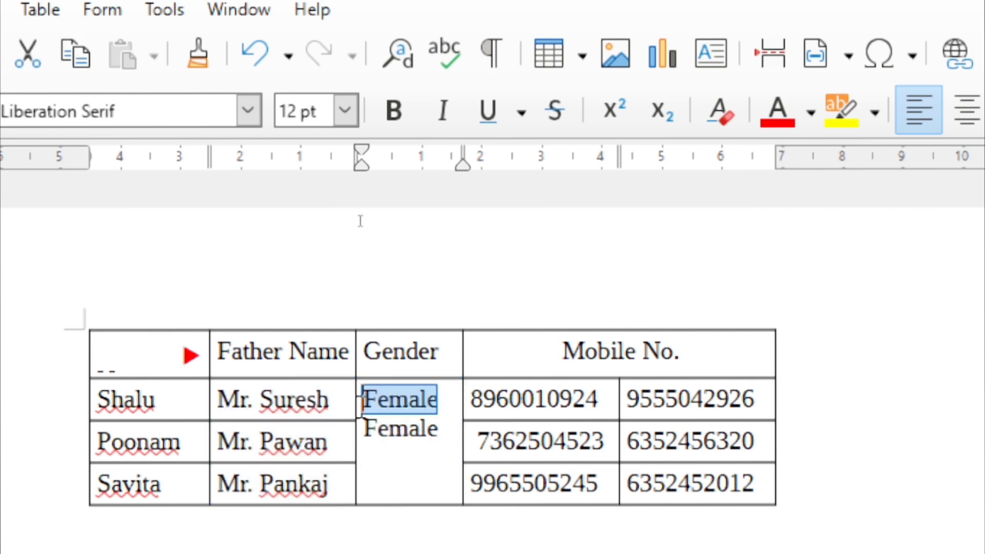
key("BackSpace")
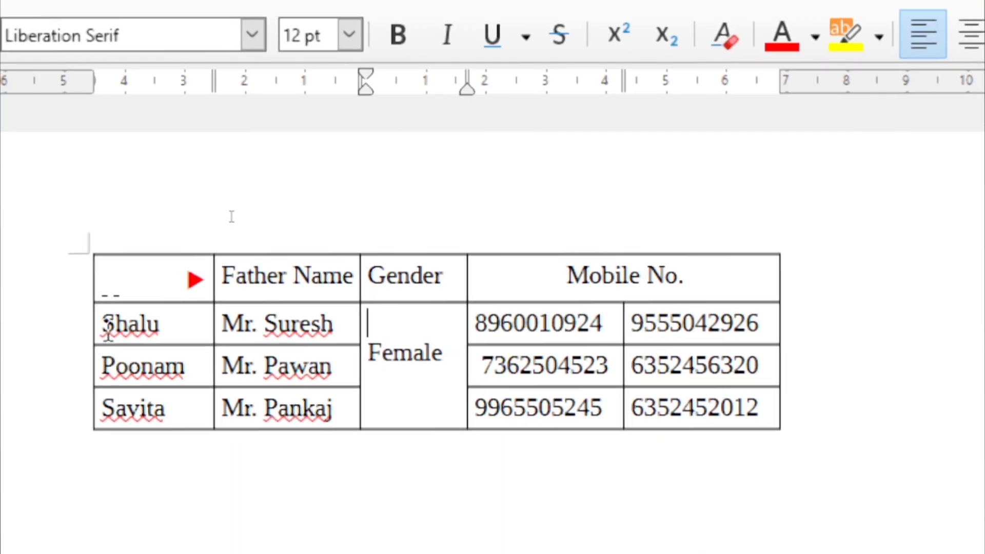
Widen the first column, delete the spaces before Name, then narrow the column back
left_click(265, 325)
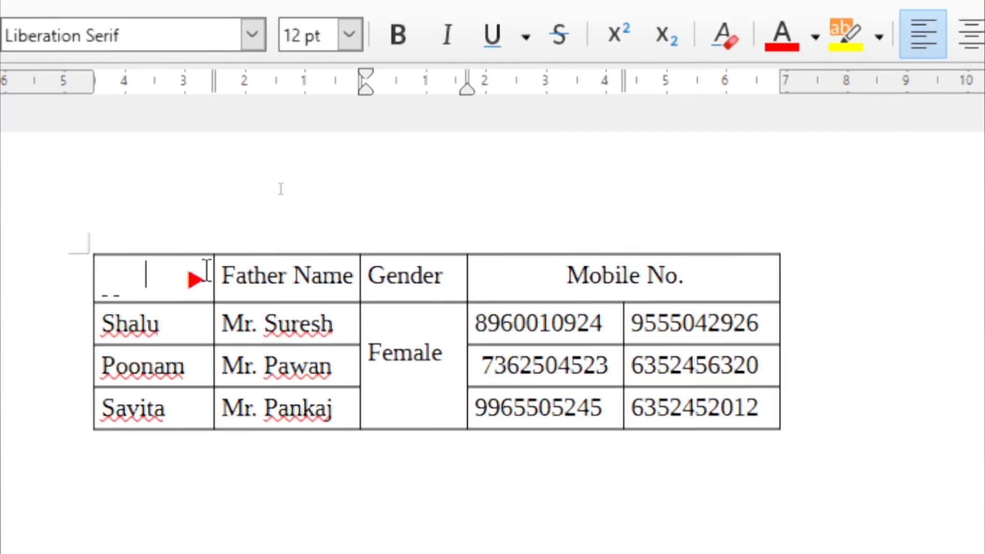
left_click(200, 279)
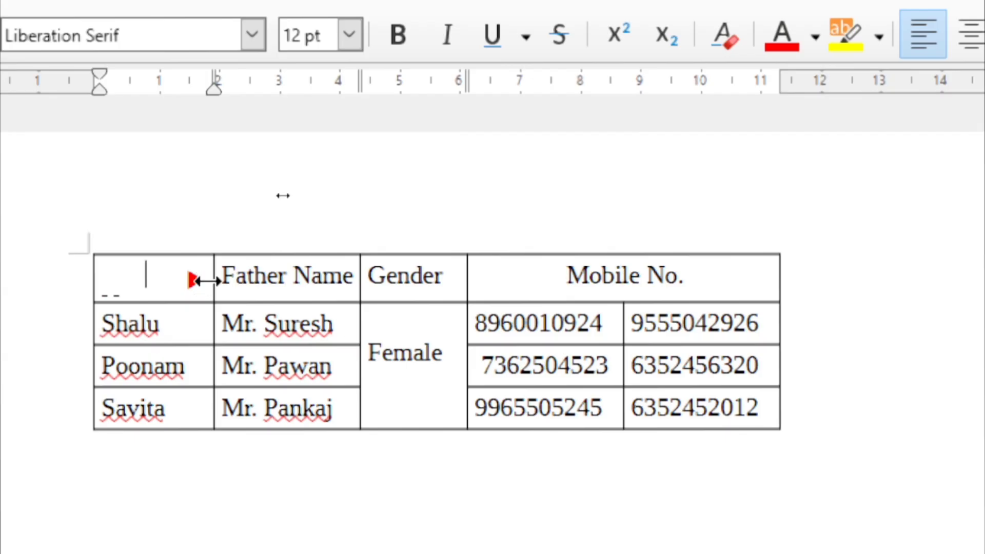
left_click_drag(205, 280, 224, 277)
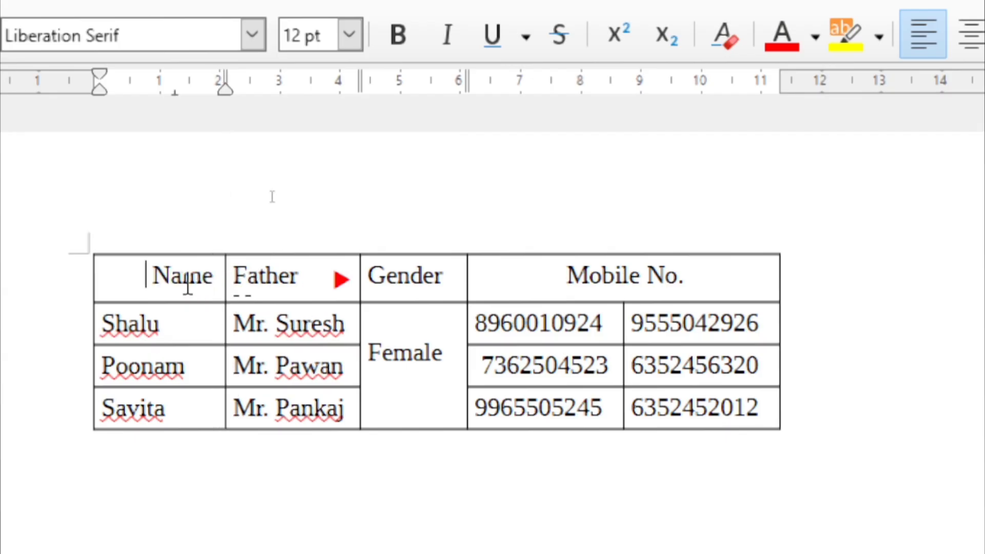
key("BackSpace")
key("BackSpace")
key("BackSpace")
key("BackSpace")
key("BackSpace")
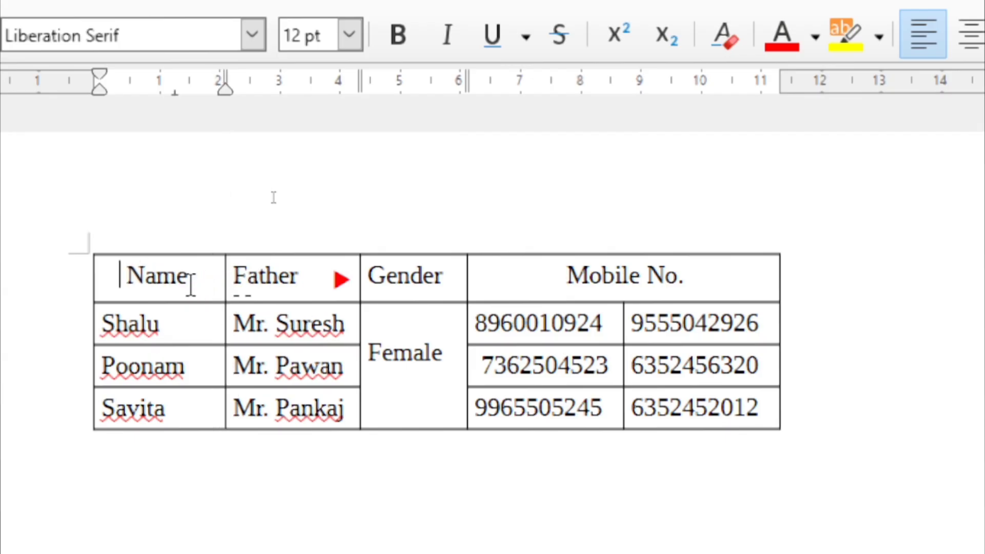
key("BackSpace")
key("BackSpace")
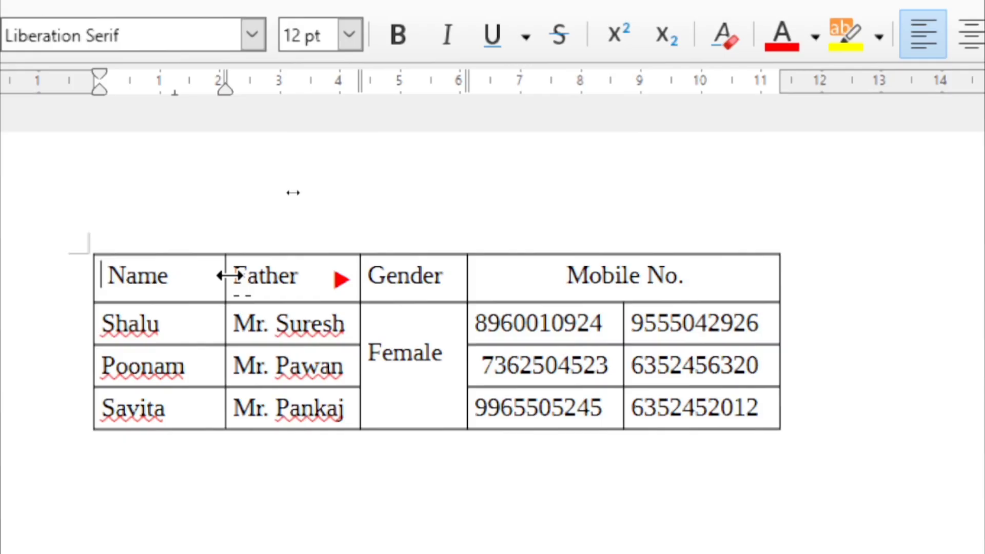
left_click_drag(229, 276, 208, 276)
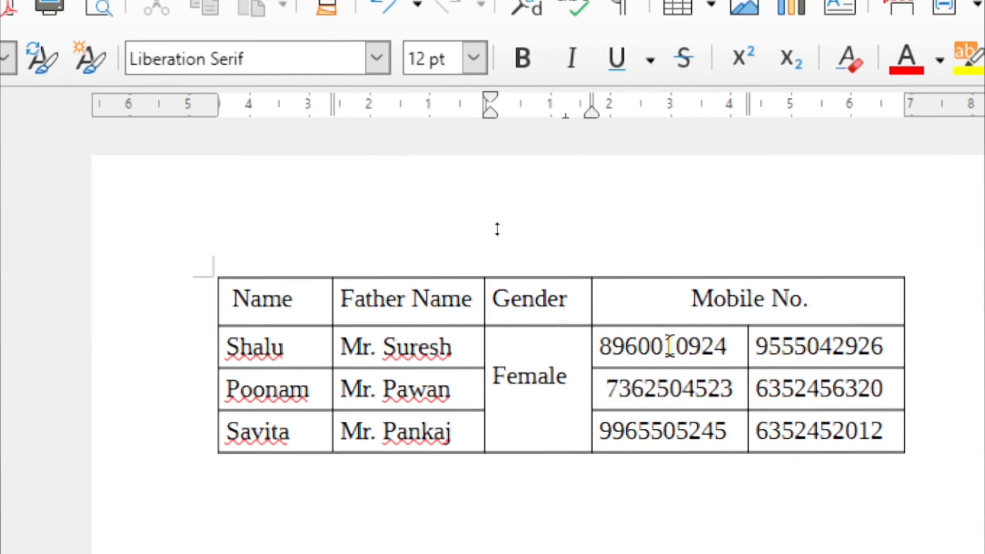
Append an empty row below the table's last row with Tab
scroll(669, 345, "down", 1)
left_click(811, 360)
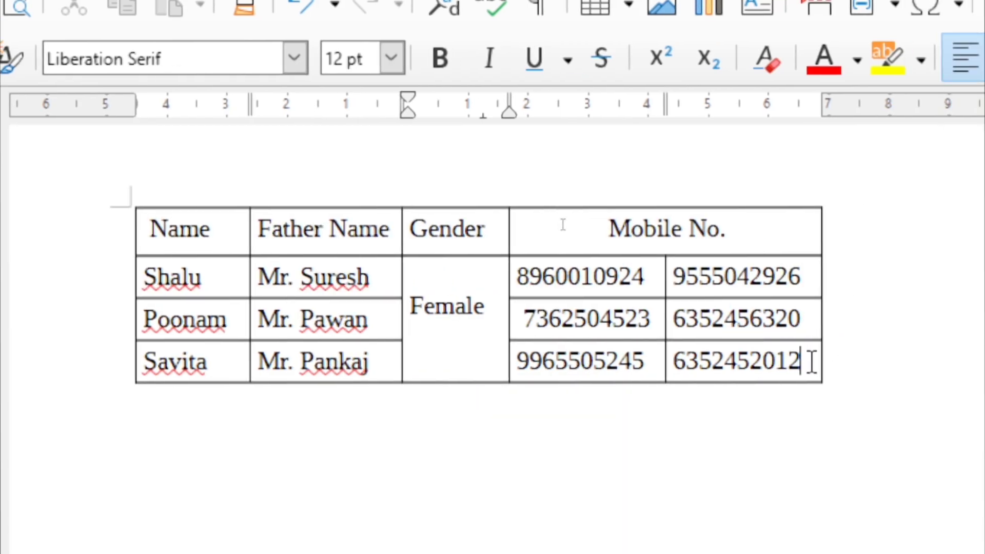
key("Tab")
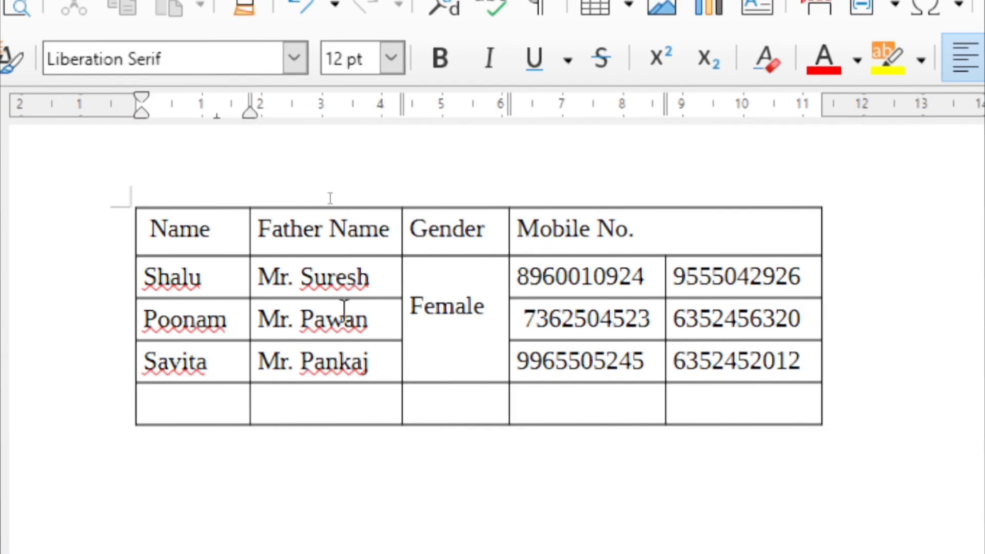
left_click(708, 231)
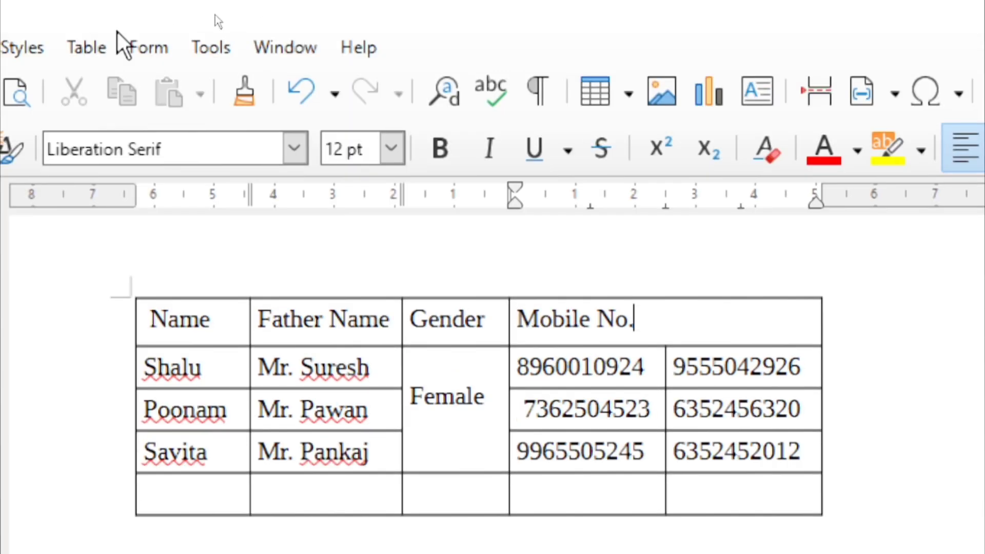
Split the Mobile No. header cell vertically into 3 parts via Table > Split Cells
left_click(82, 46)
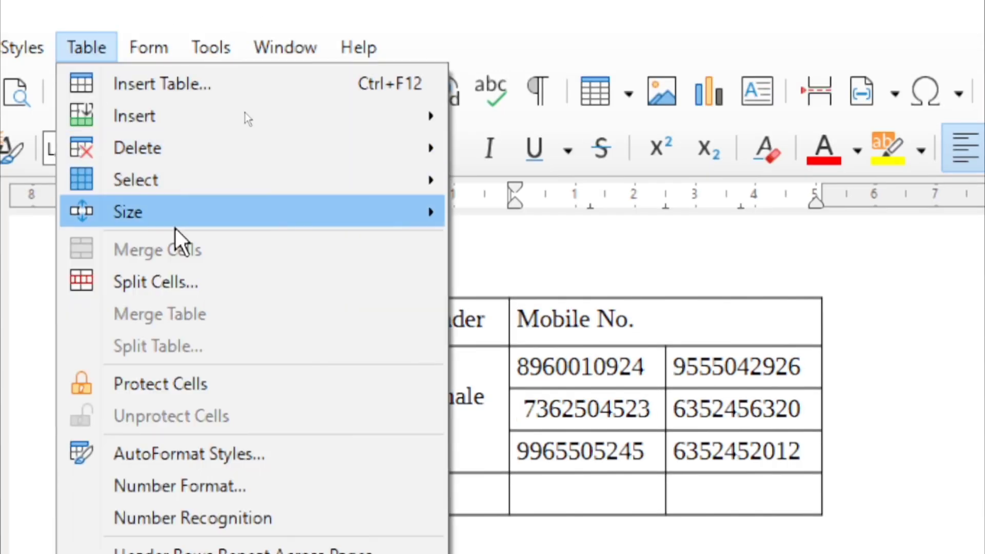
left_click(188, 281)
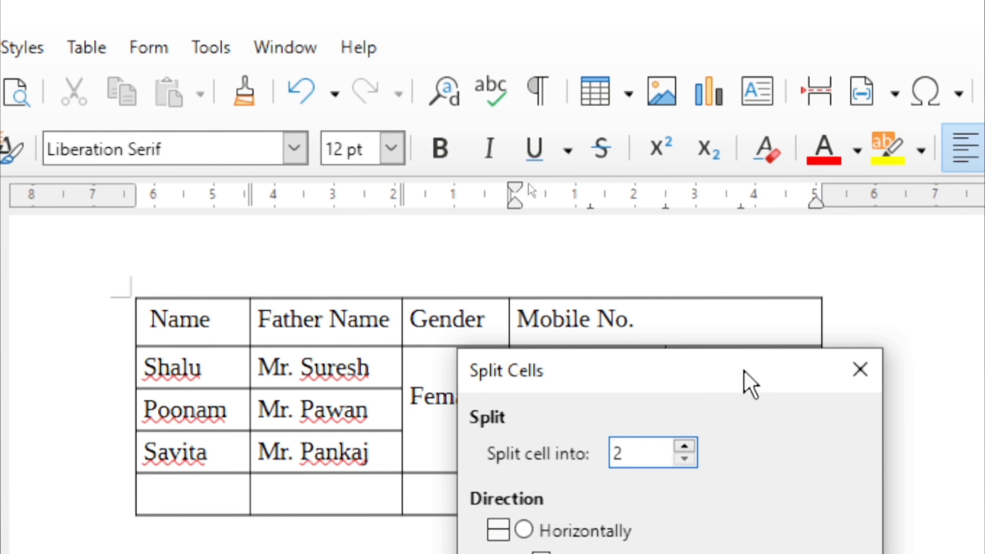
left_click_drag(744, 370, 899, 380)
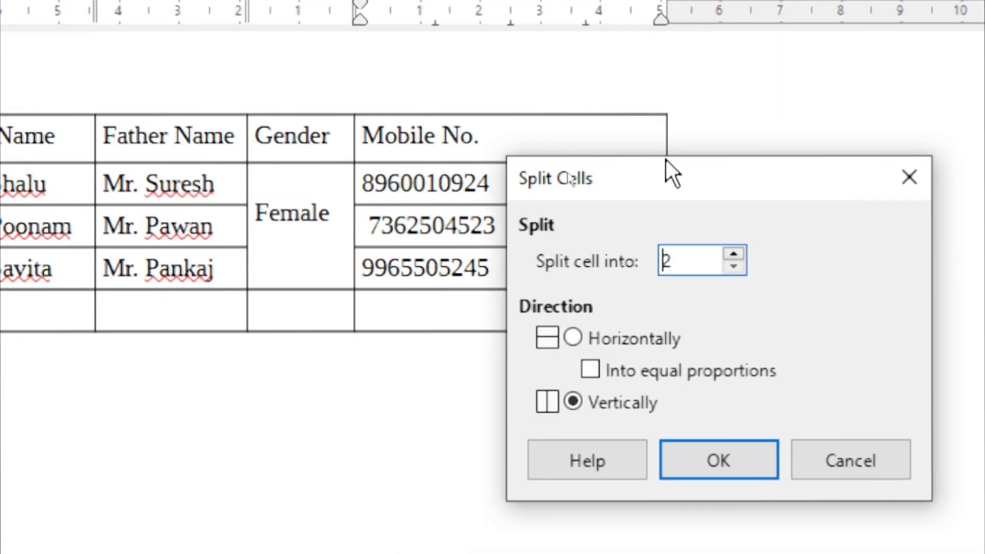
left_click_drag(672, 185, 653, 216)
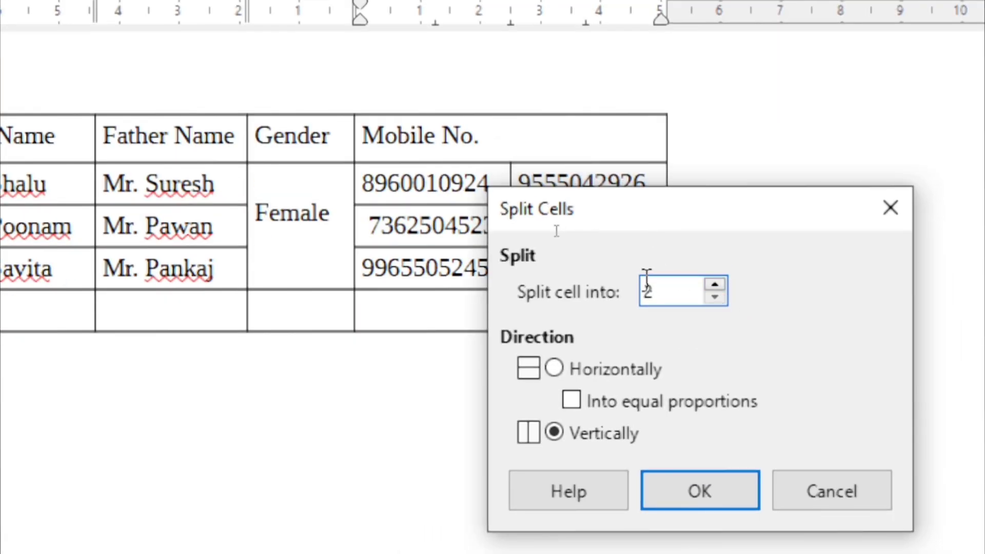
left_click(664, 291)
left_click_drag(664, 291, 643, 292)
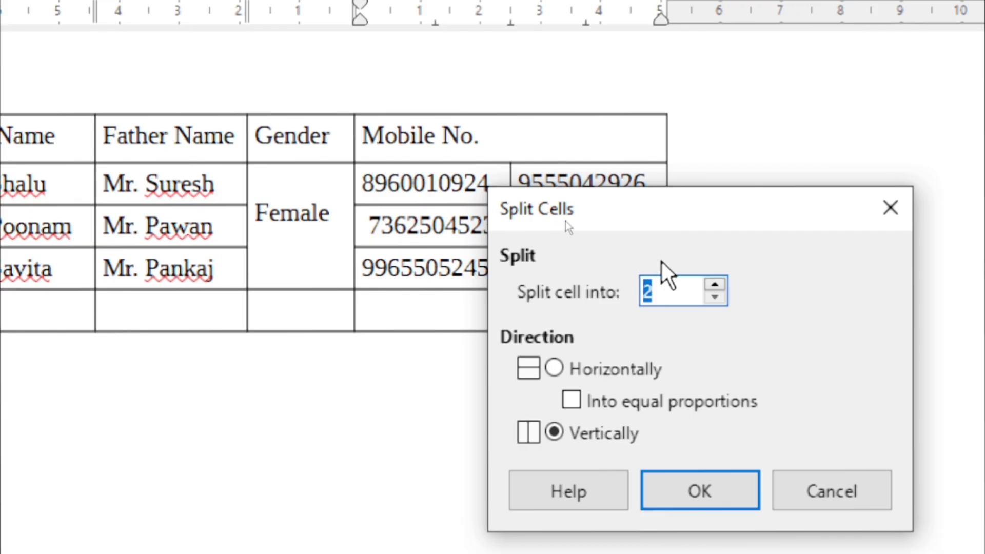
type("3")
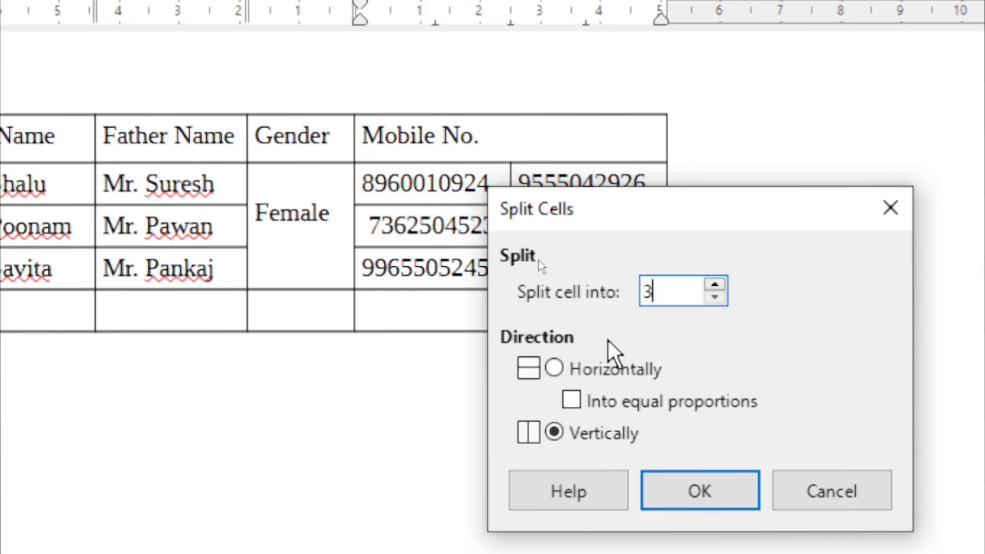
left_click(552, 432)
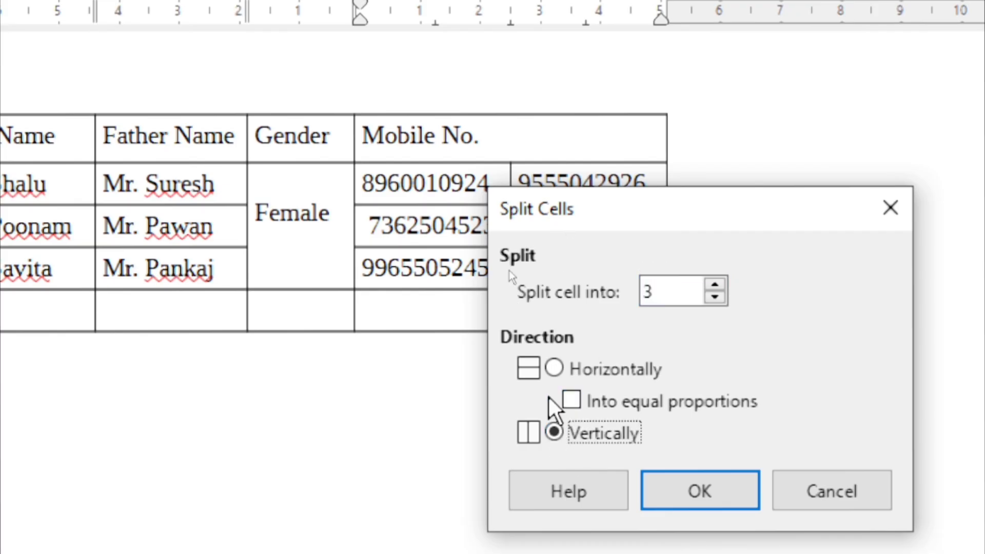
left_click(555, 368)
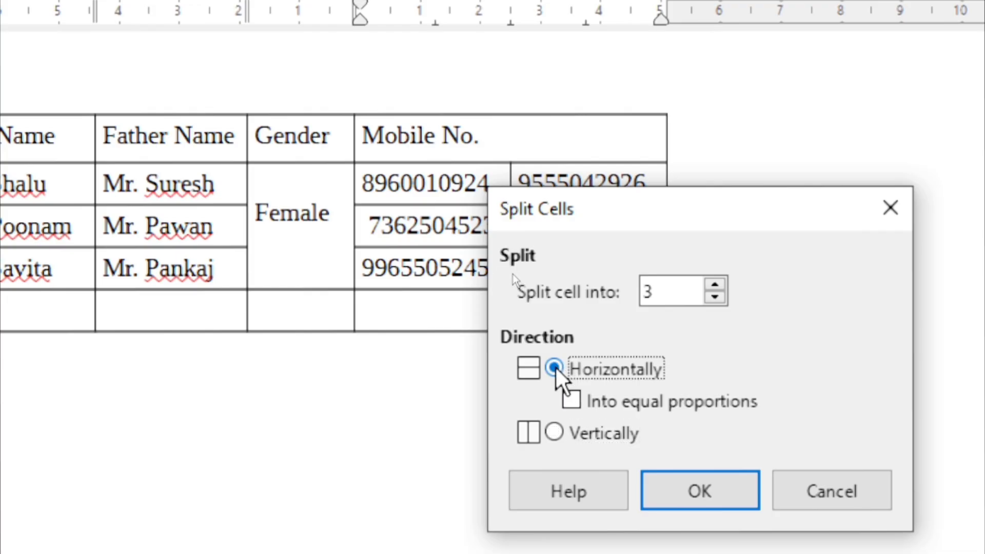
left_click(552, 433)
left_click(690, 491)
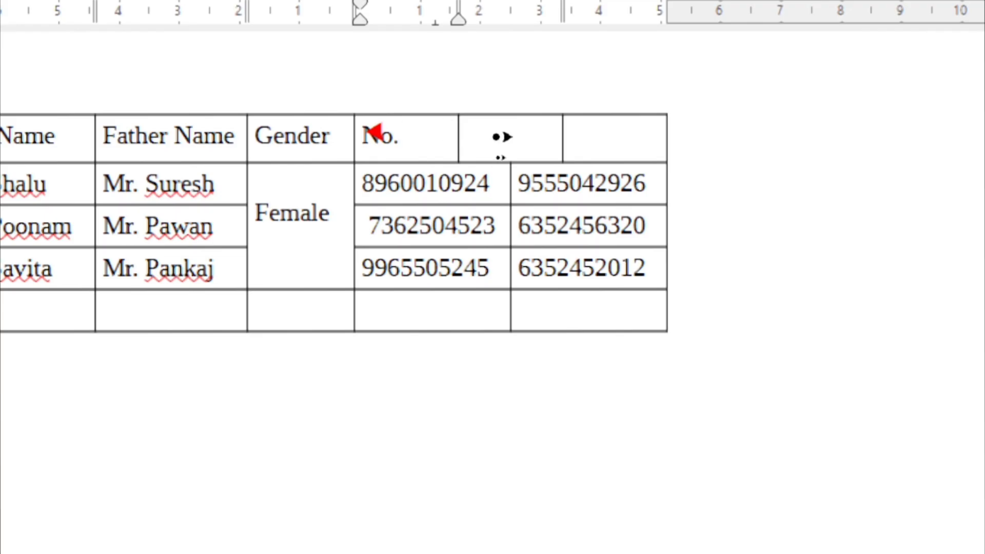
Drag the split header borders so Mobile No. fits one line and aligns with the rows below
left_click_drag(458, 134, 504, 147)
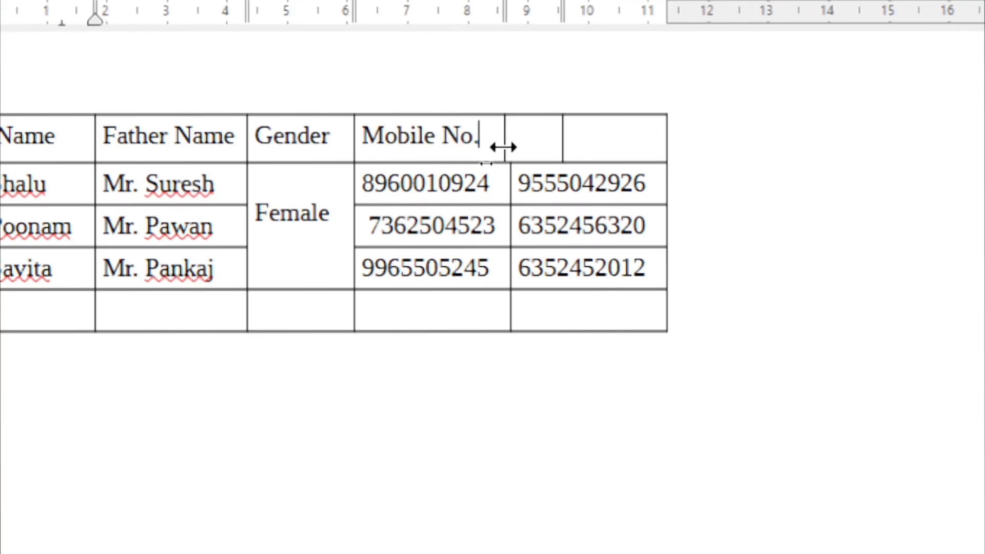
left_click_drag(570, 135, 662, 143)
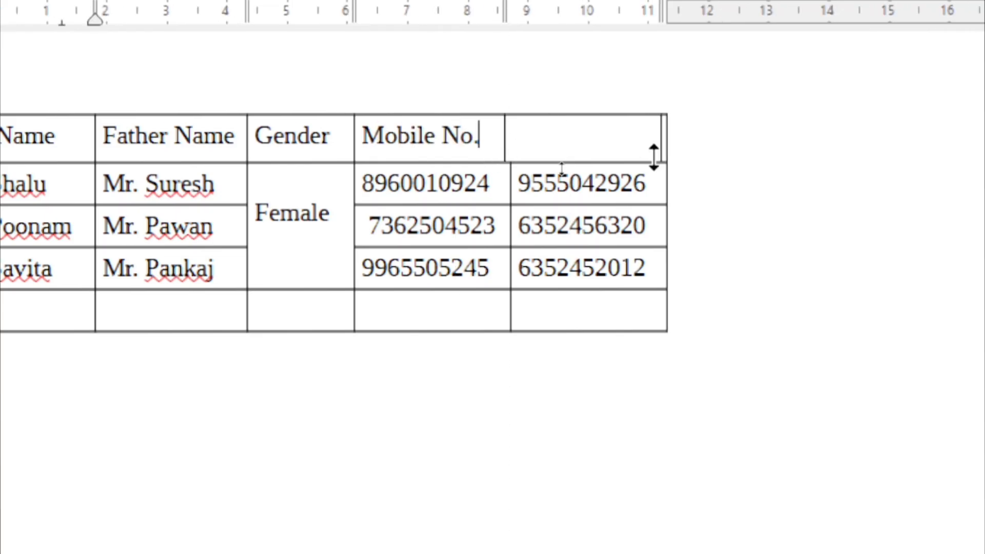
left_click(669, 147)
left_click_drag(669, 131, 793, 163)
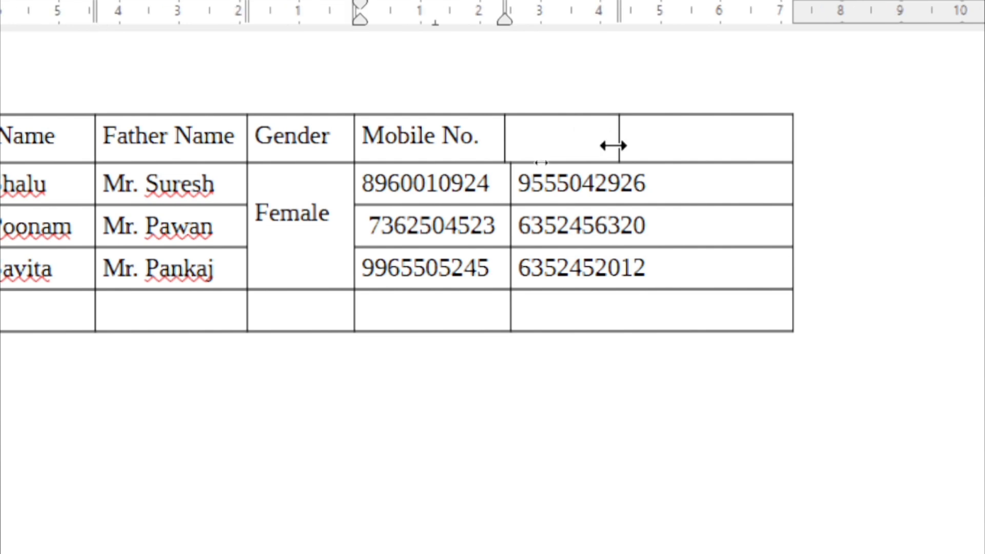
left_click_drag(619, 146, 661, 153)
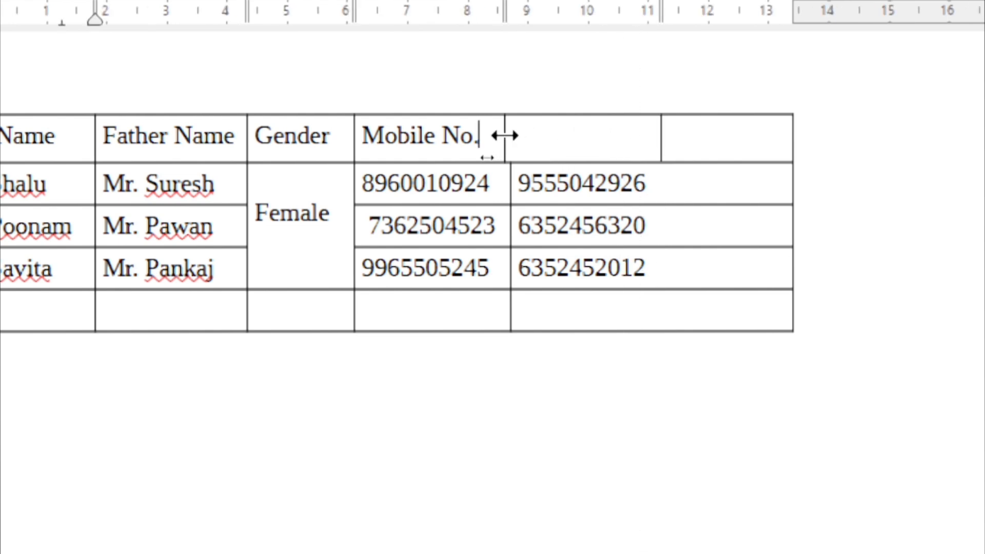
mouse_move(504, 134)
left_mouse_down()
mouse_move(523, 137)
mouse_move(509, 135)
left_mouse_up()
left_click(542, 145)
left_click(723, 141)
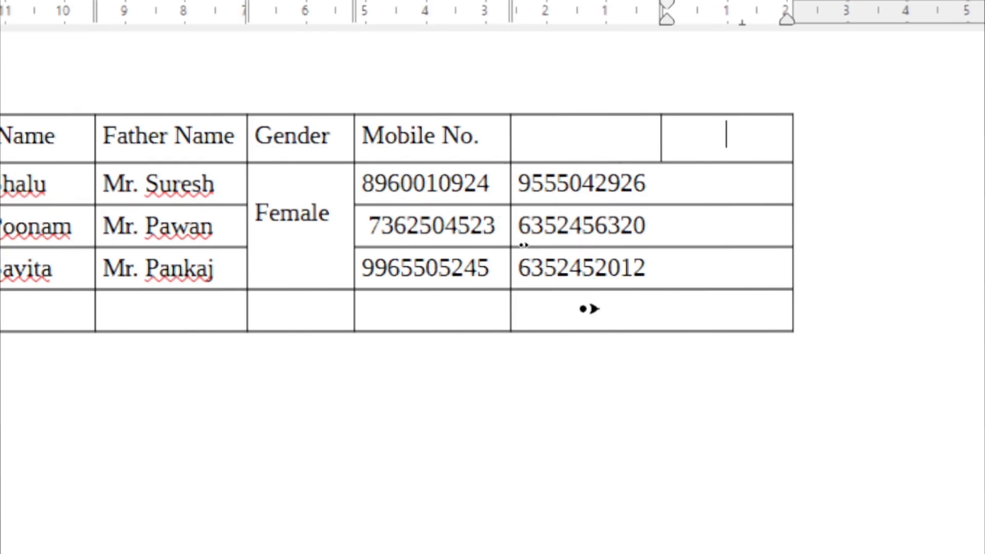
left_click(582, 310)
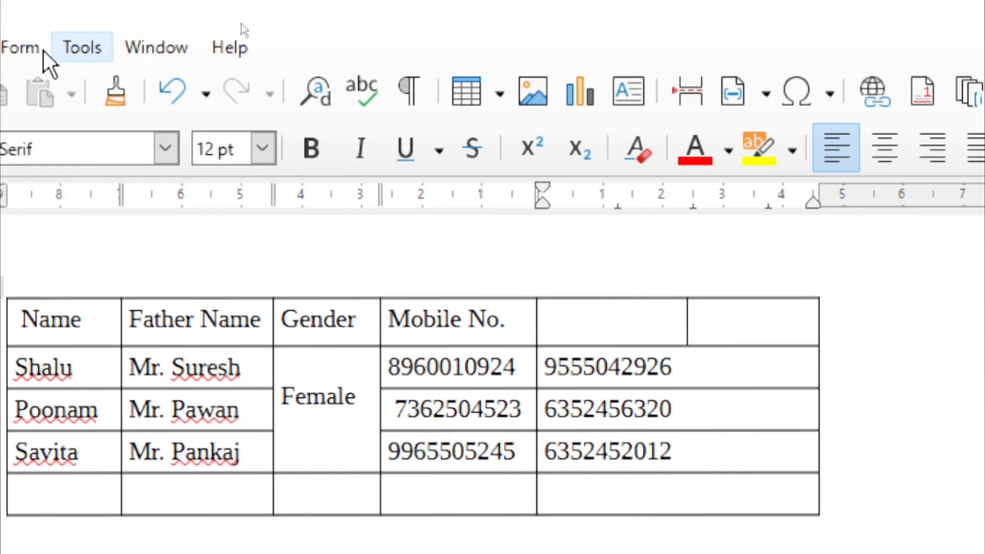
Split the empty bottom-right cell horizontally into two stacked cells via Table > Split Cells
left_click(66, 55)
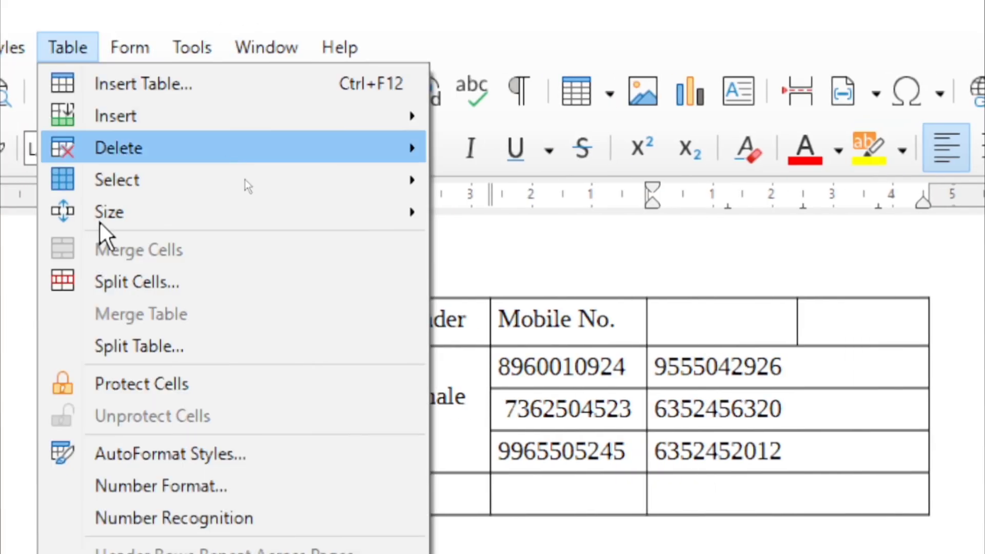
left_click(144, 281)
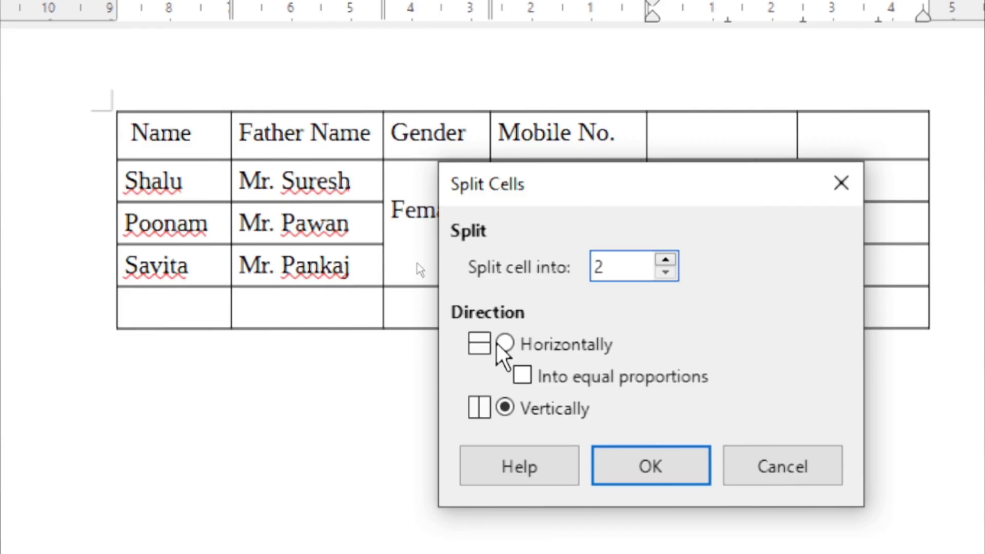
left_click(504, 344)
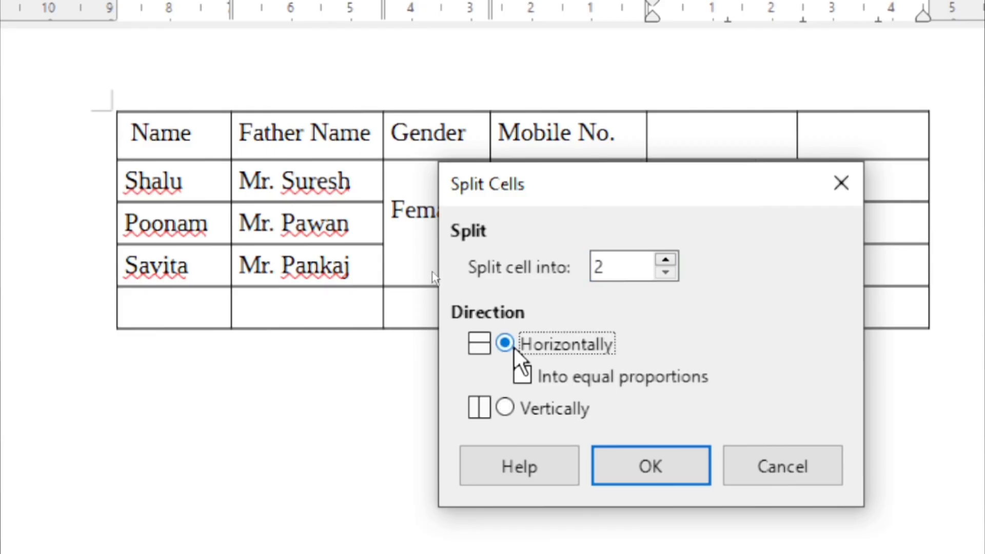
left_click(686, 475)
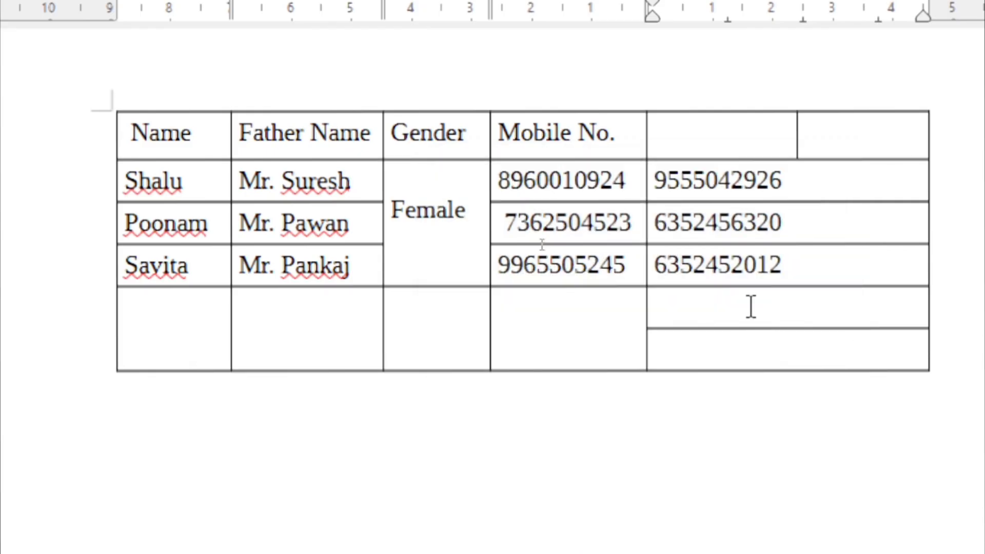
left_click(750, 345)
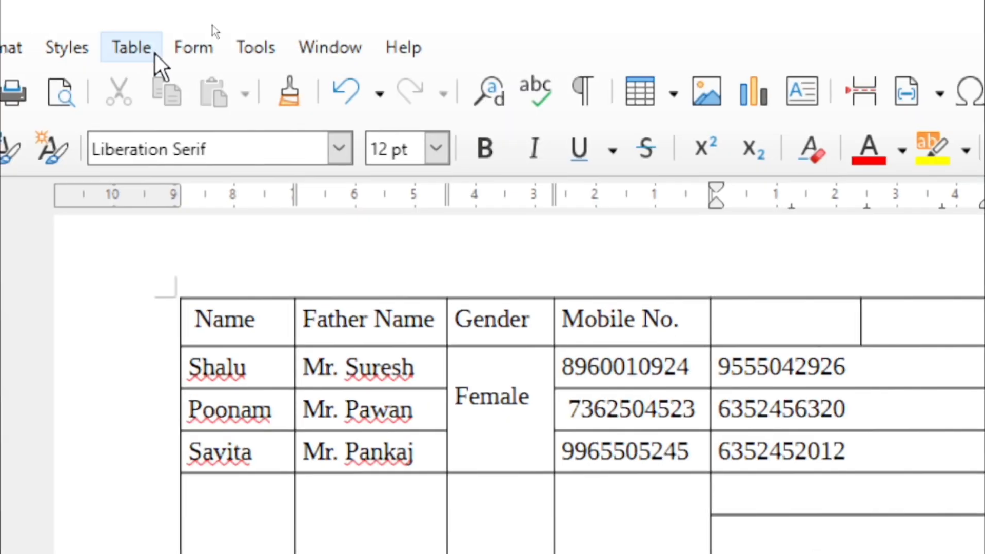
Open the Split Table options, cancel them, and back out of the Table menu
left_click(149, 51)
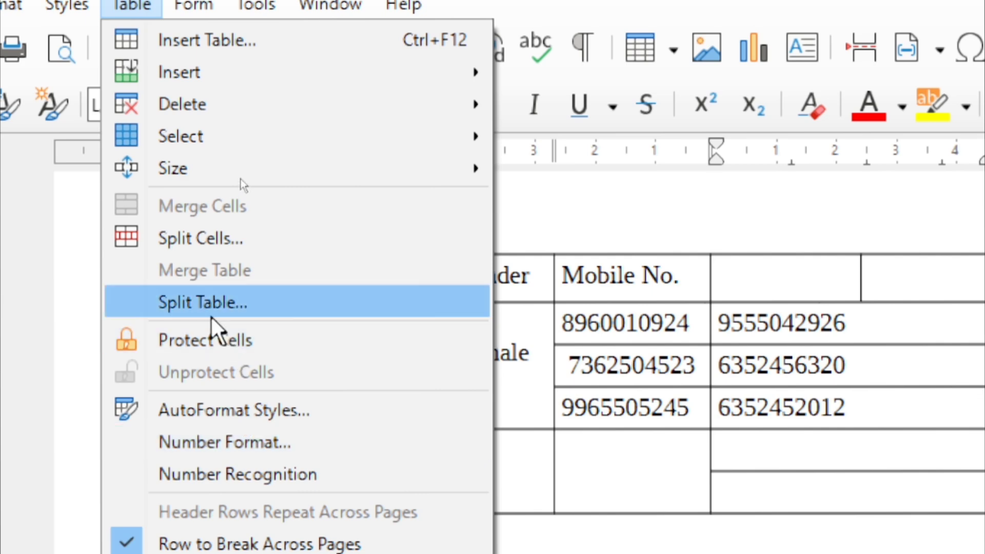
left_click(209, 308)
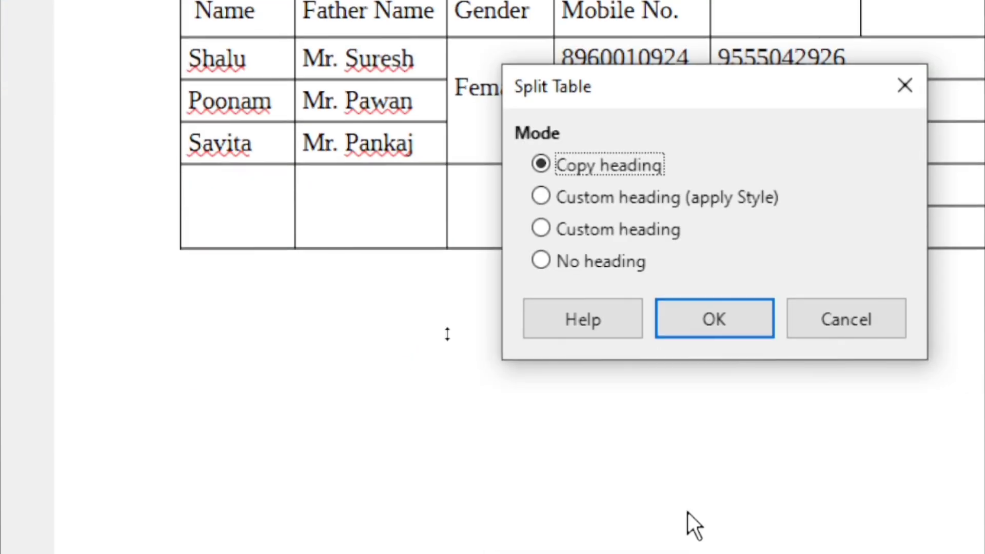
left_click(894, 95)
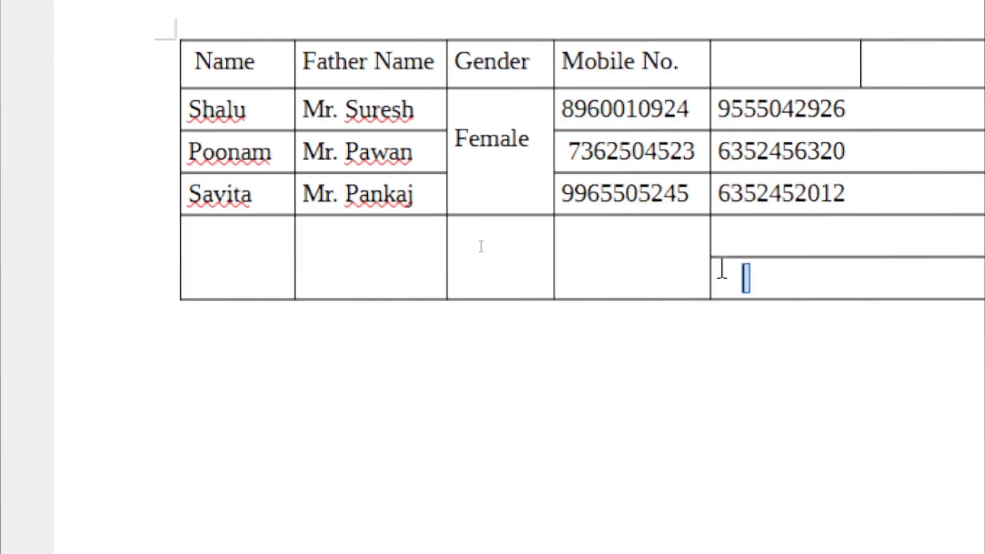
left_click(255, 205)
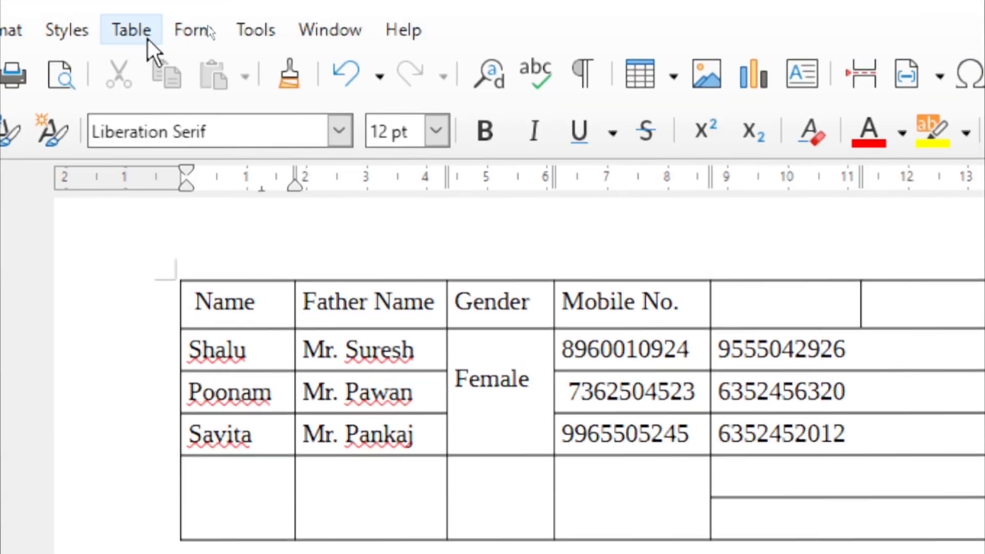
left_click(148, 39)
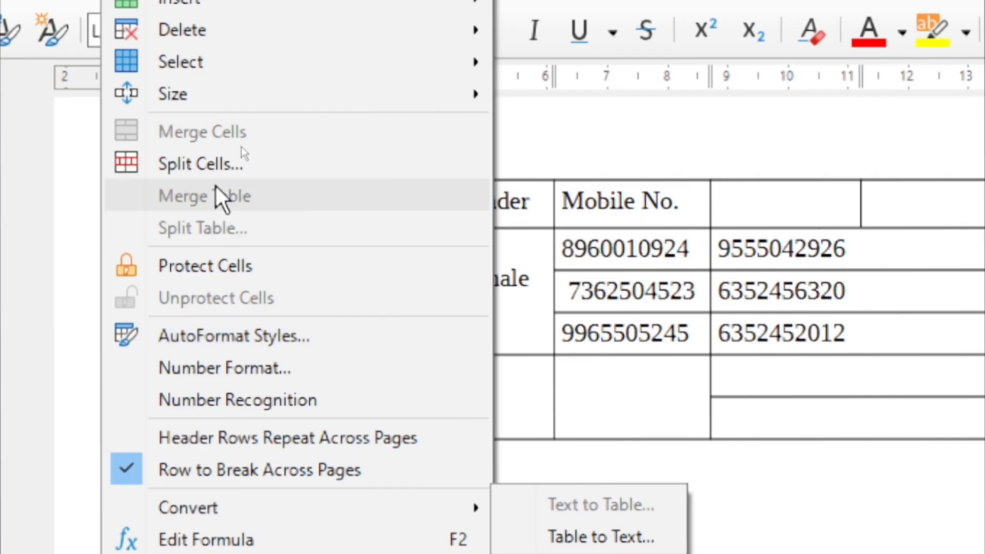
left_click(785, 403)
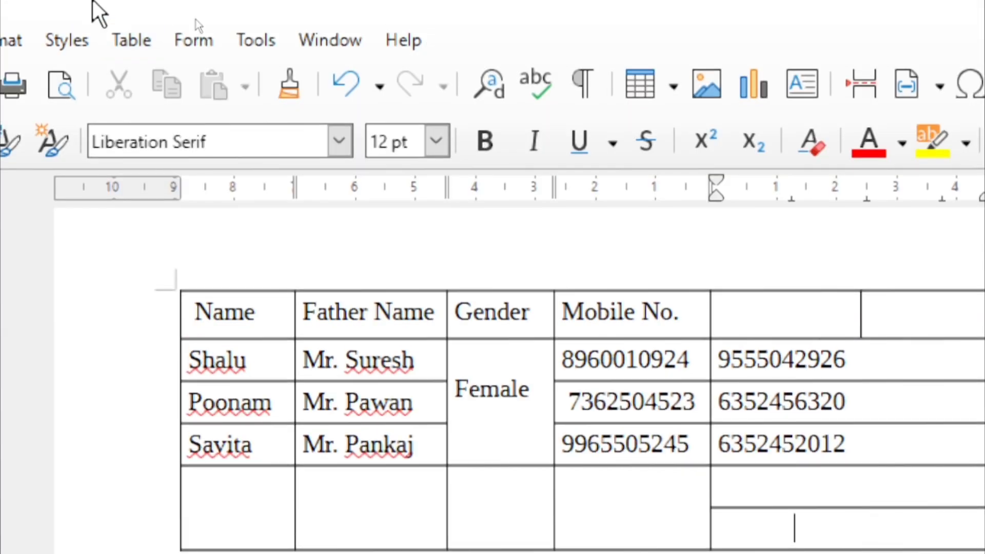
Split the table with a Custom heading (apply Style) and add rows to the lower table
left_click(131, 41)
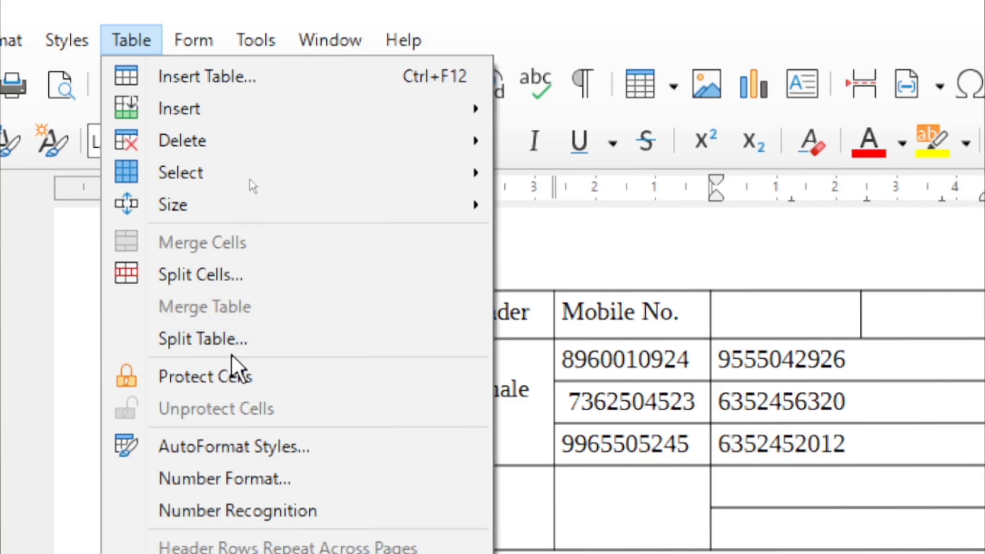
left_click(217, 345)
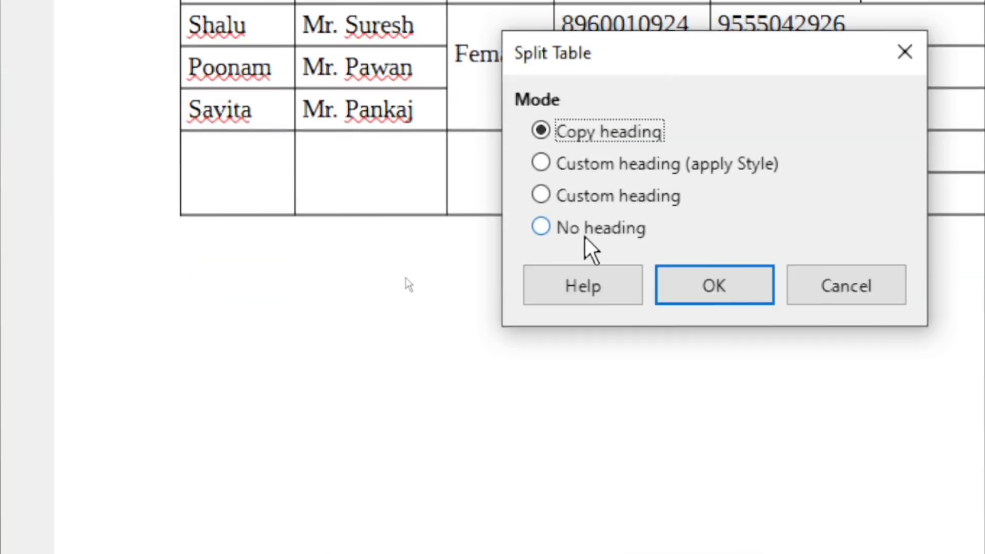
left_click(601, 171)
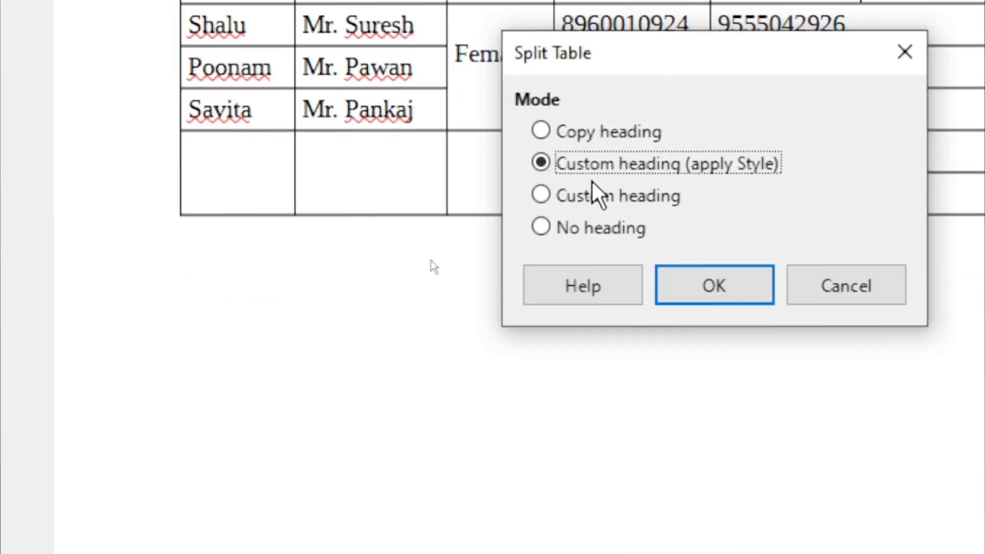
left_click(750, 303)
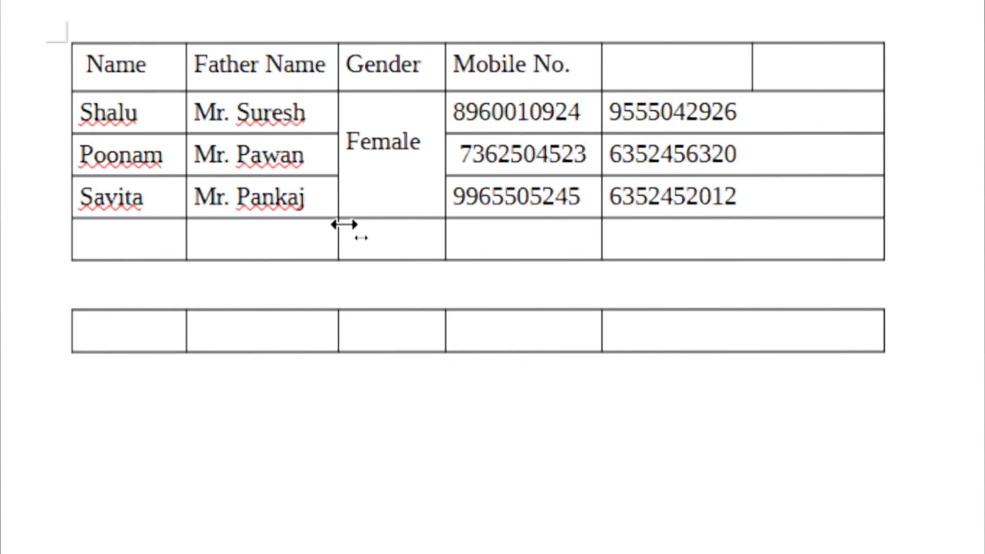
key("Tab")
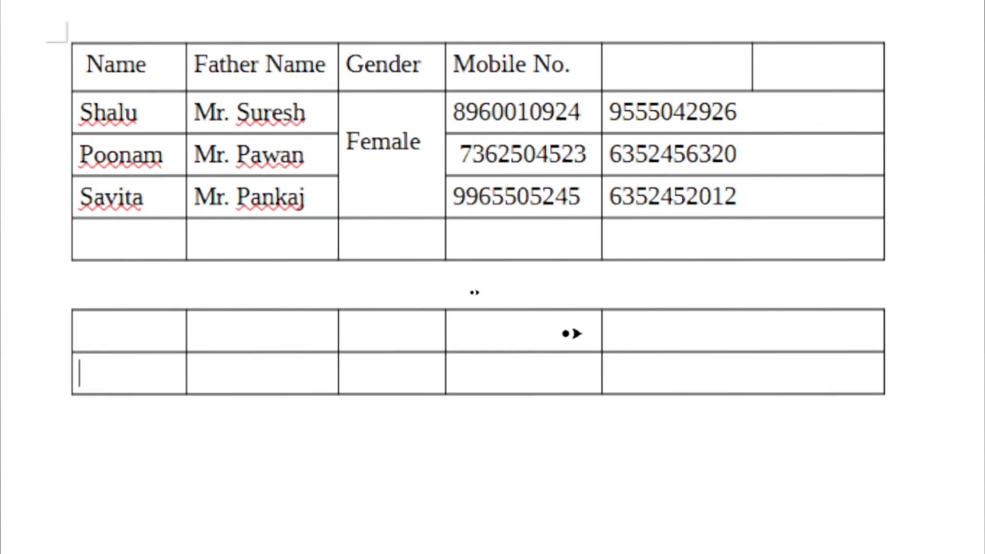
key("Tab")
key("Tab")
key("Tab")
key("Tab")
key("Tab")
key("Tab")
key("Tab")
key("Tab")
key("Tab")
key("Tab")
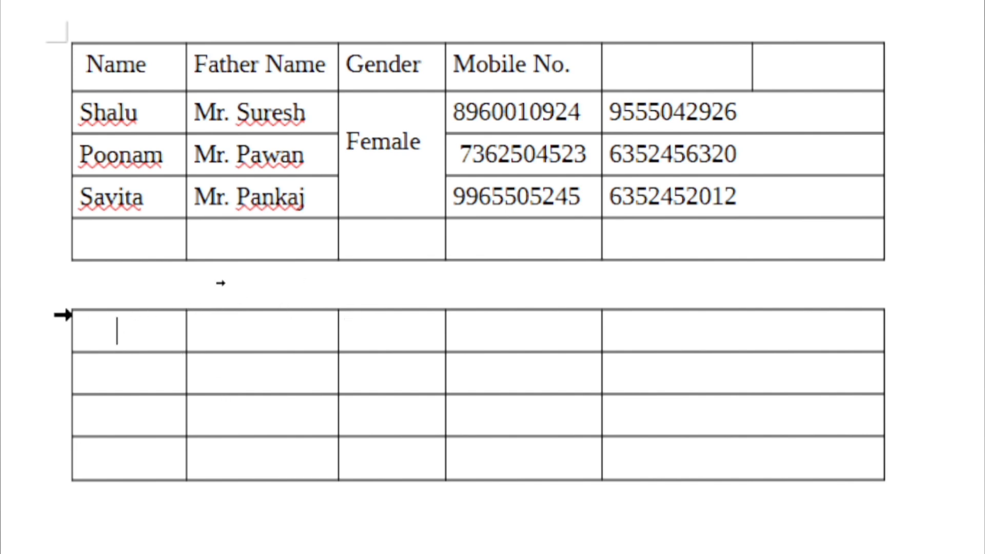
left_click(103, 324)
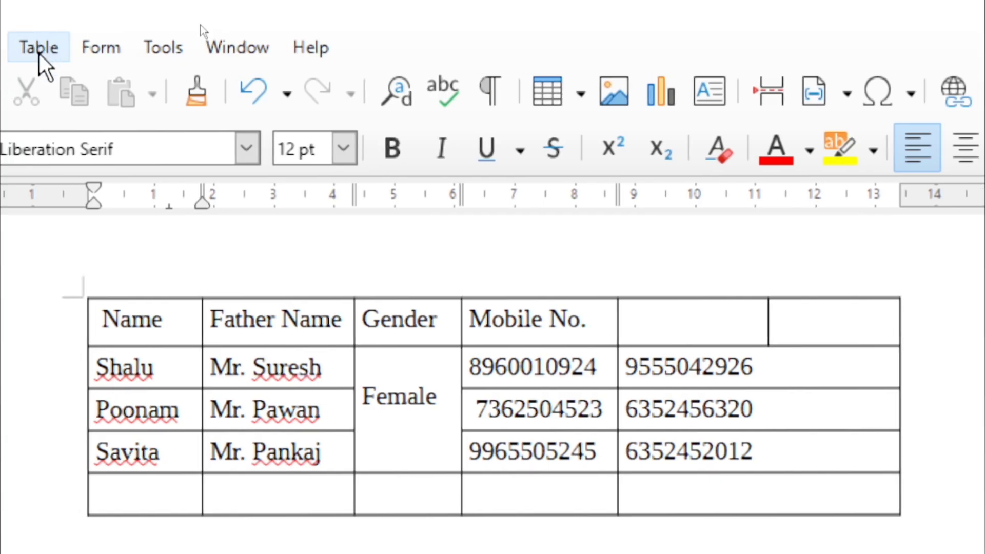
Overwrite the top row's first mobile number with a new ten-digit number
left_click(39, 52)
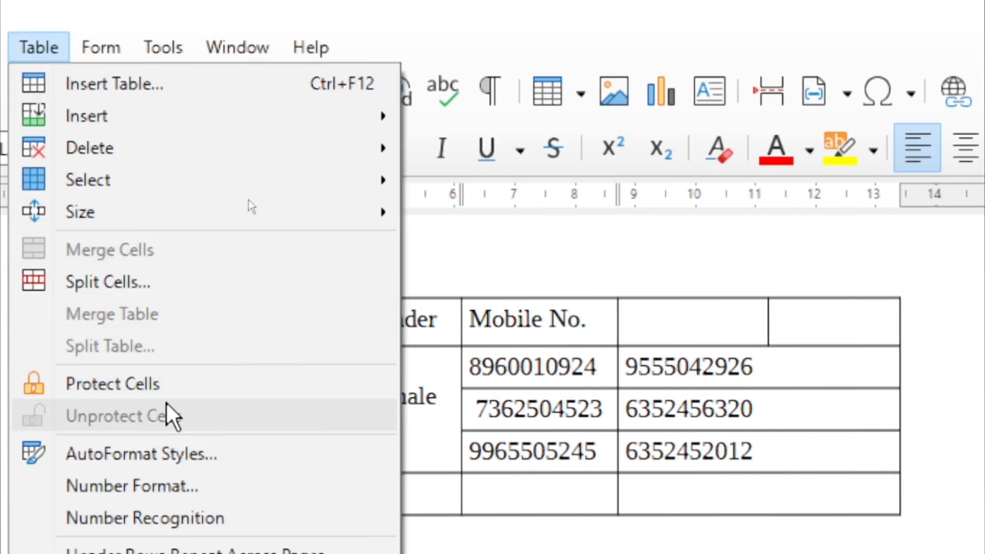
left_click(639, 452)
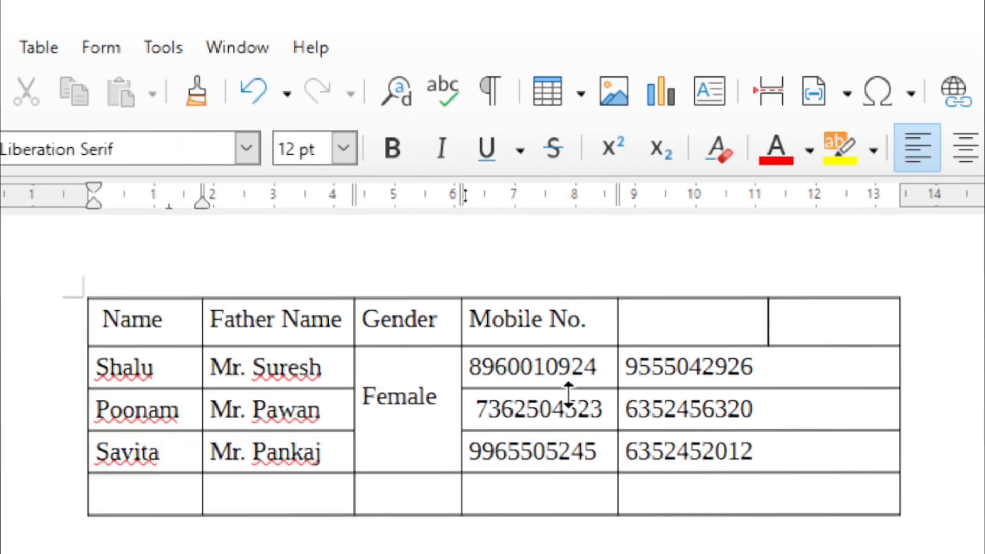
double_click(596, 369)
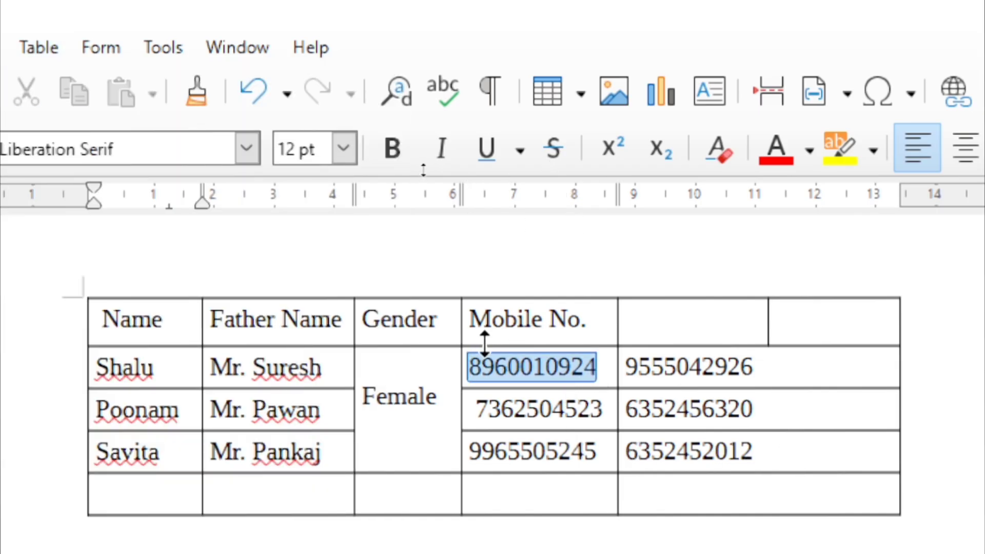
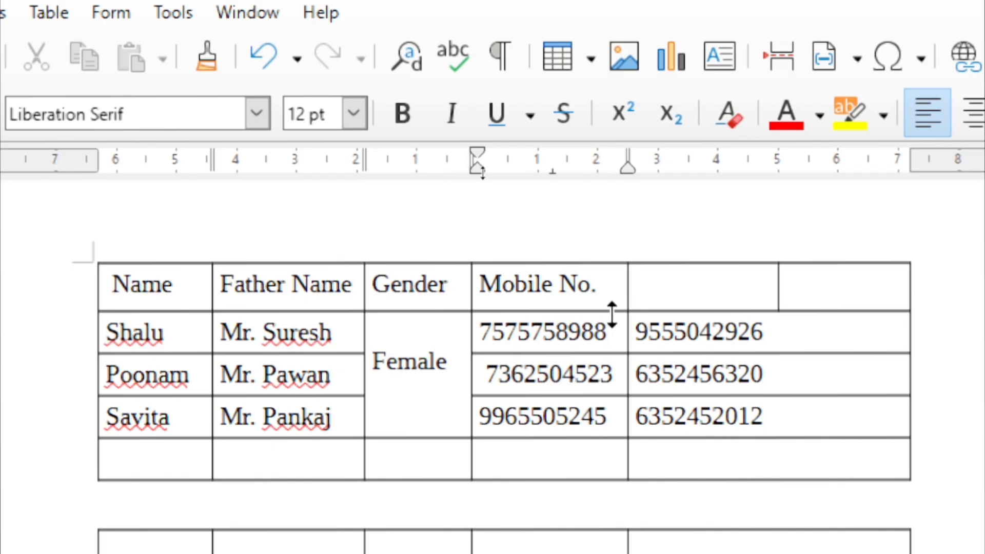
left_click_drag(778, 325, 547, 333)
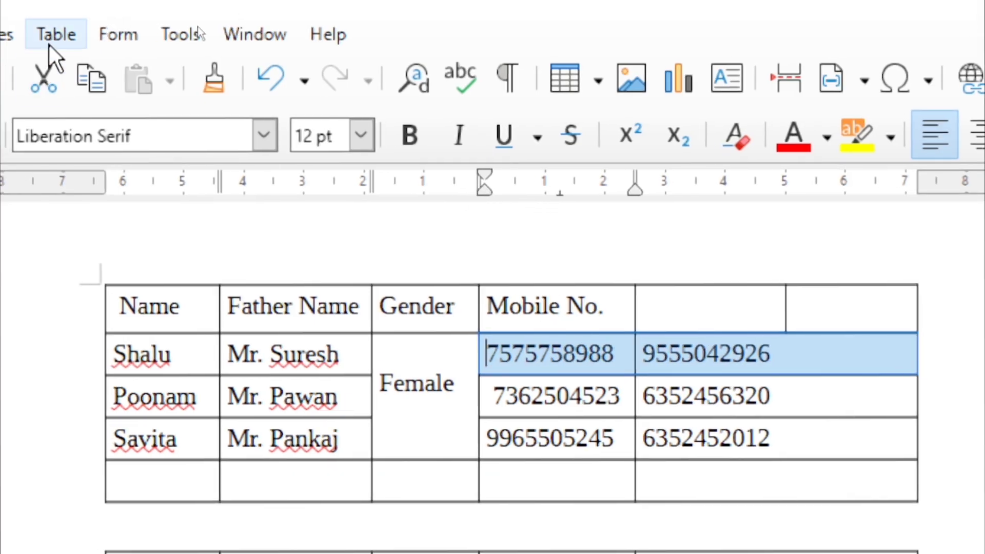
Protect the top row's two mobile cells, make the header row taller, and test deleting a number
left_click(48, 19)
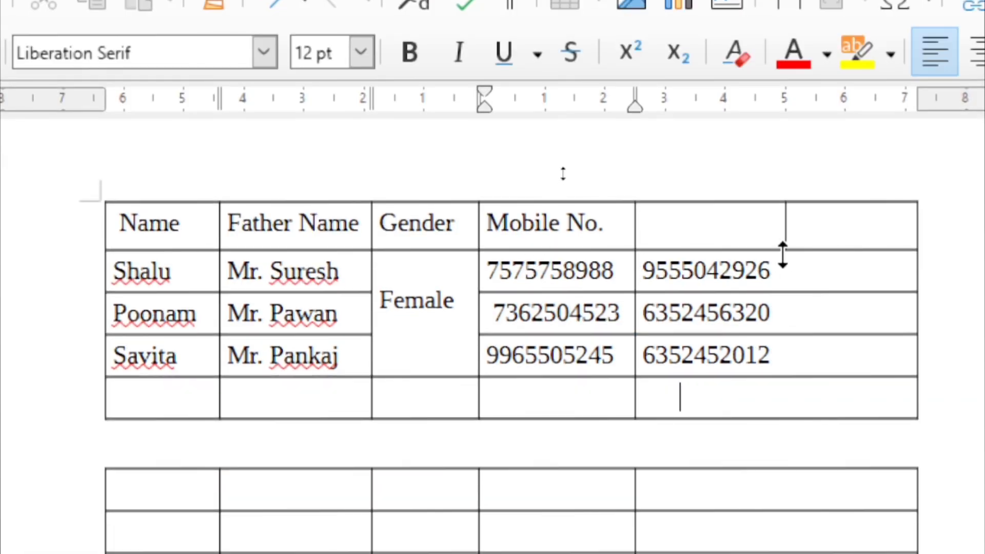
left_click_drag(780, 252, 662, 274)
double_click(667, 292)
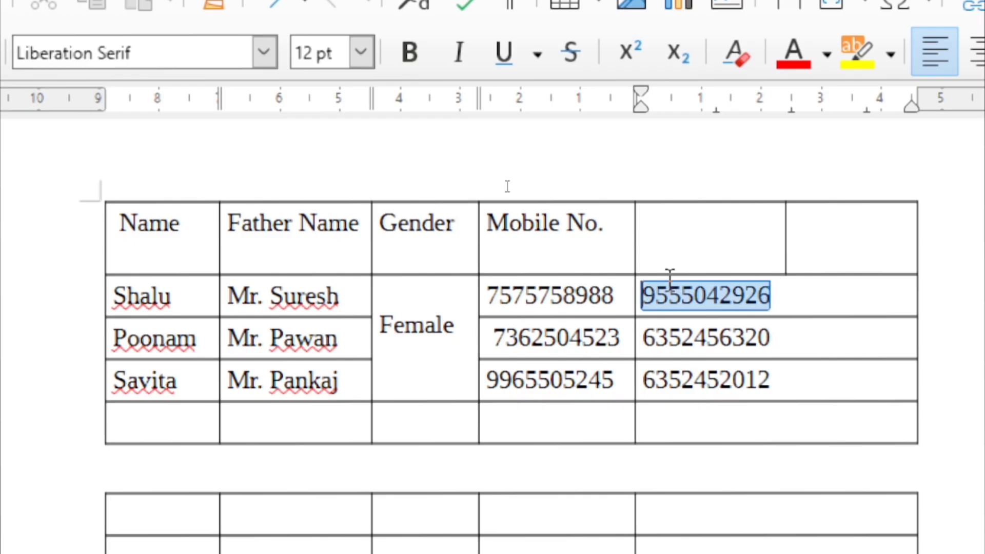
key("Delete")
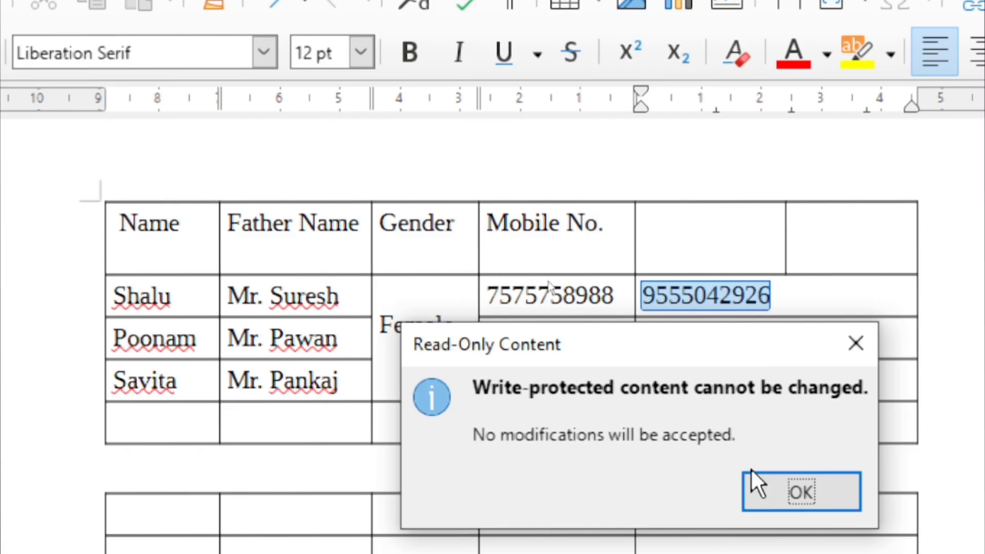
left_click(770, 493)
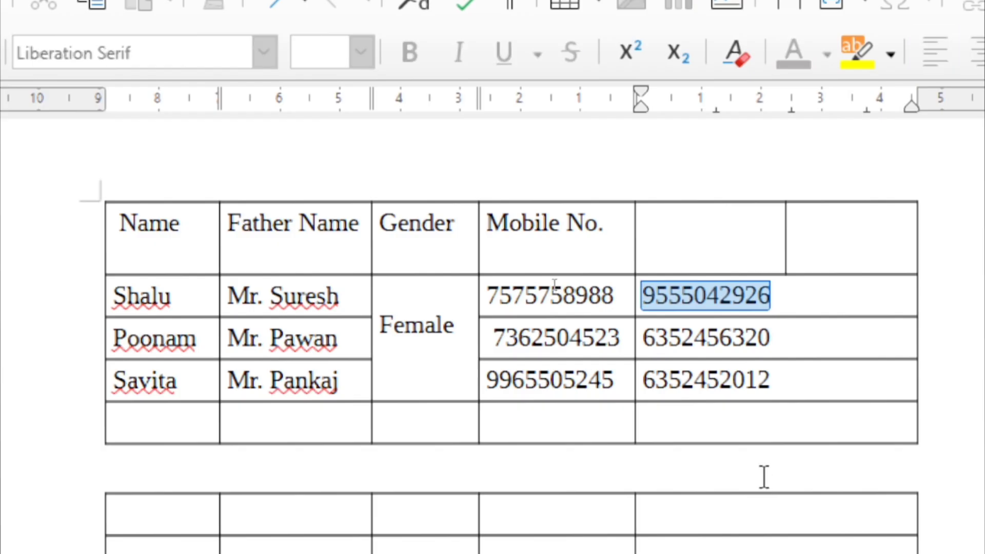
Retry editing the protected number, dismiss the Read-Only warnings, and reselect both protected cells
key("Delete")
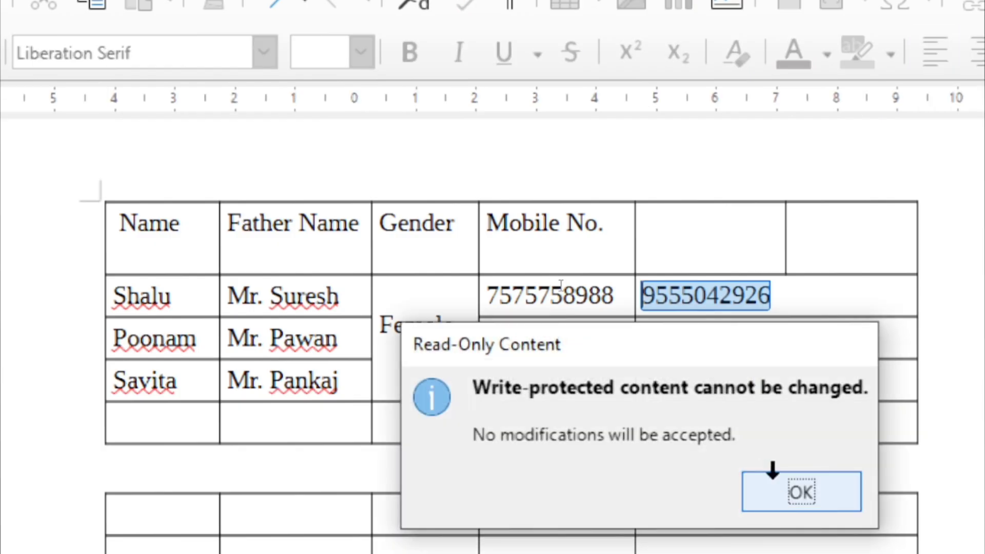
left_click(772, 471)
left_click(802, 295)
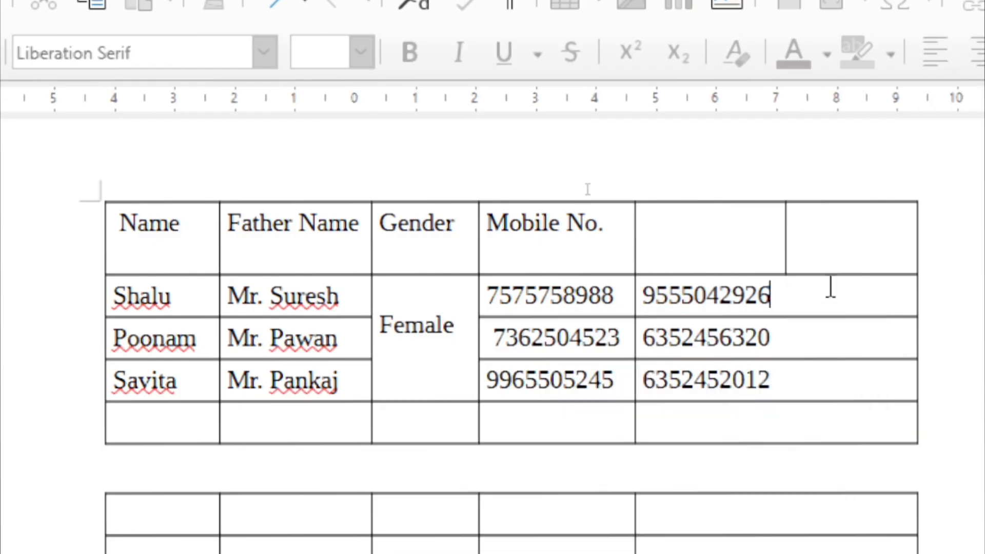
left_click_drag(830, 287, 522, 277)
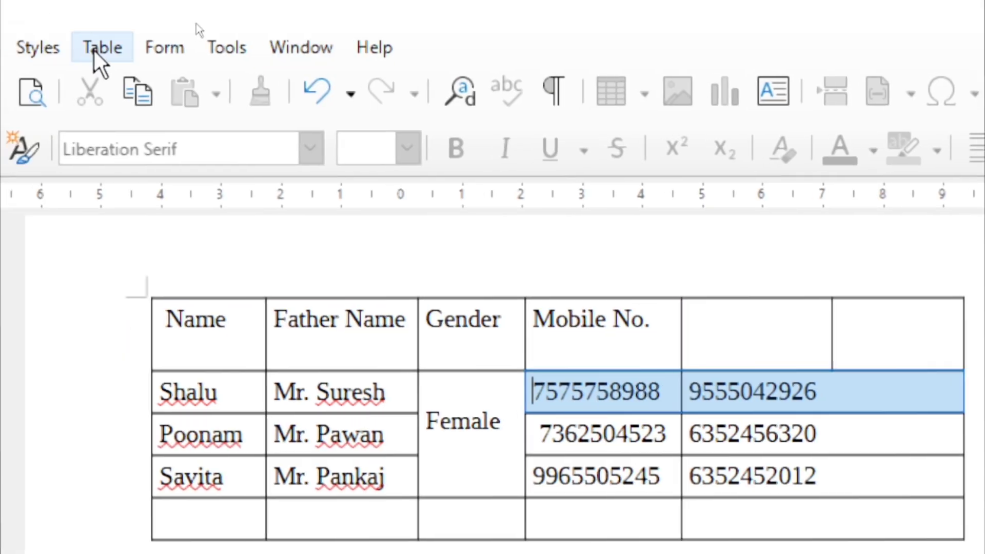
Unprotect the top row's mobile number cells and enter the two new mobile numbers in them
left_click(100, 48)
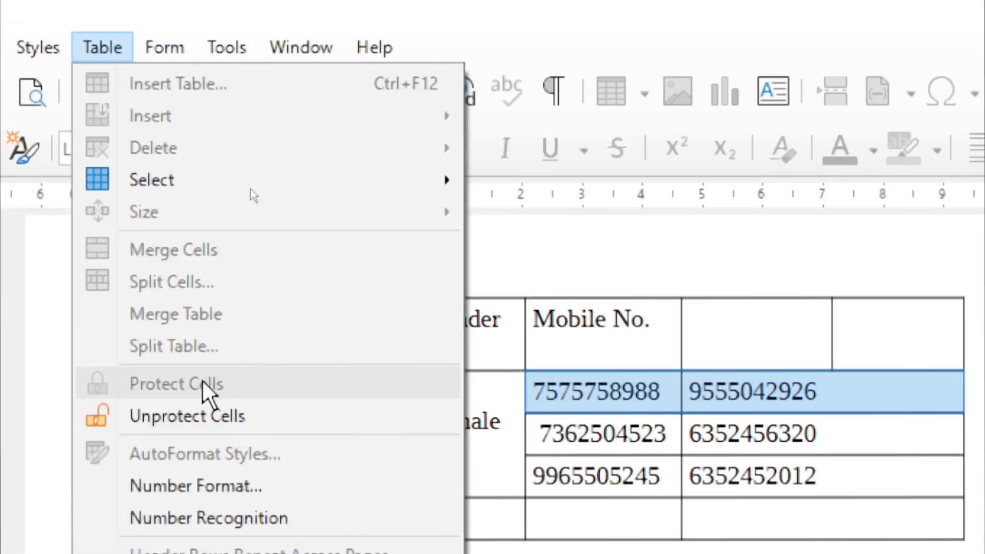
left_click(224, 424)
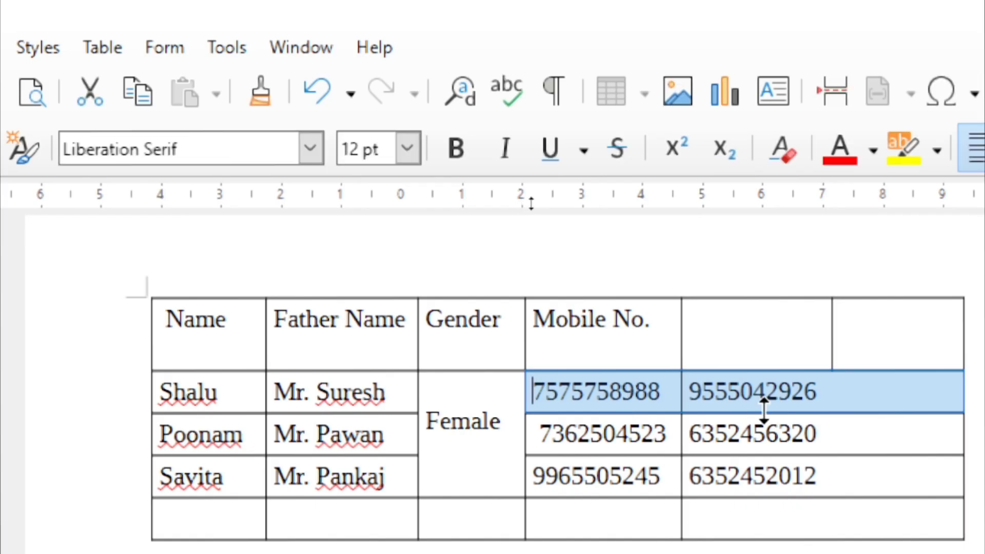
left_click(892, 393)
left_click_drag(892, 393, 670, 399)
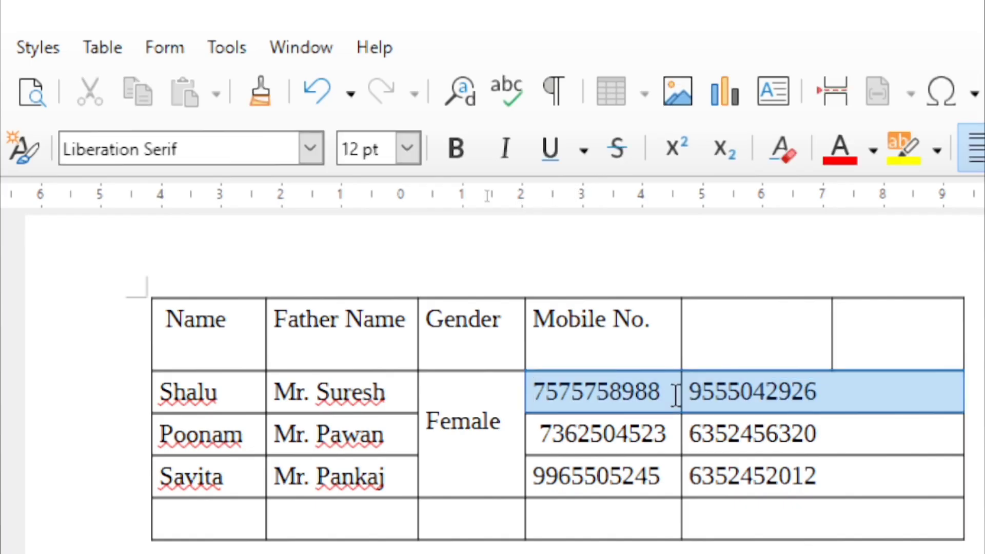
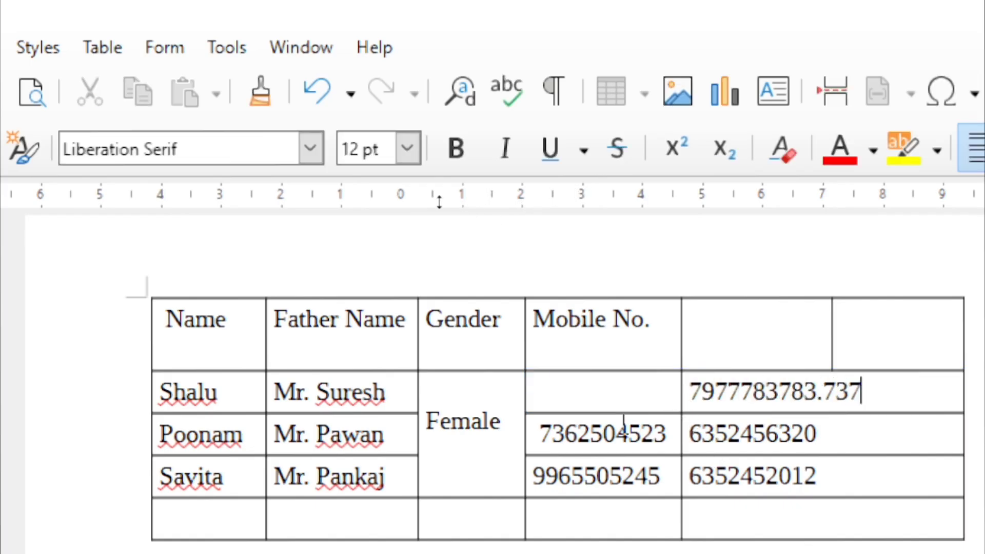
left_click(576, 401)
type("7966769")
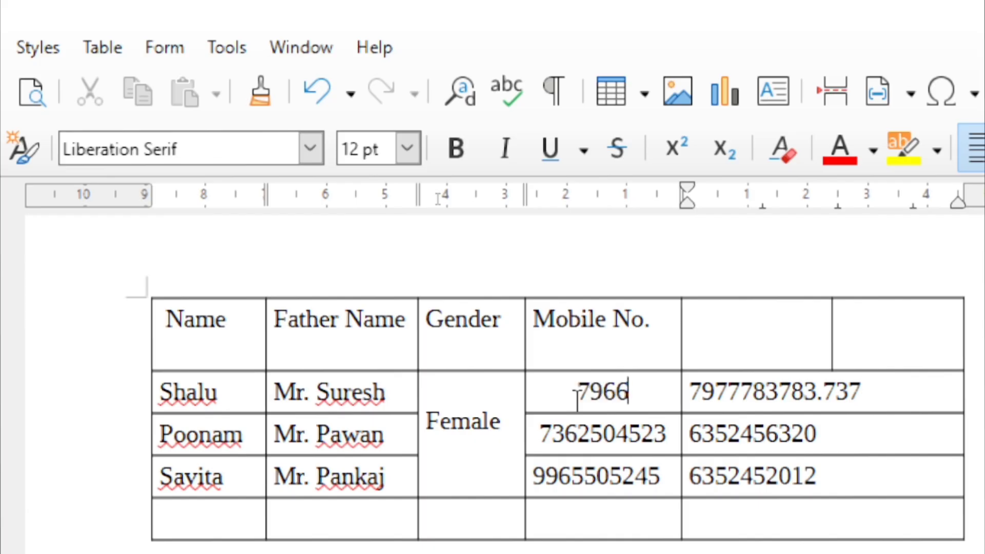
Check the table's protection commands, then put the caret in the Name header cell
left_click(118, 56)
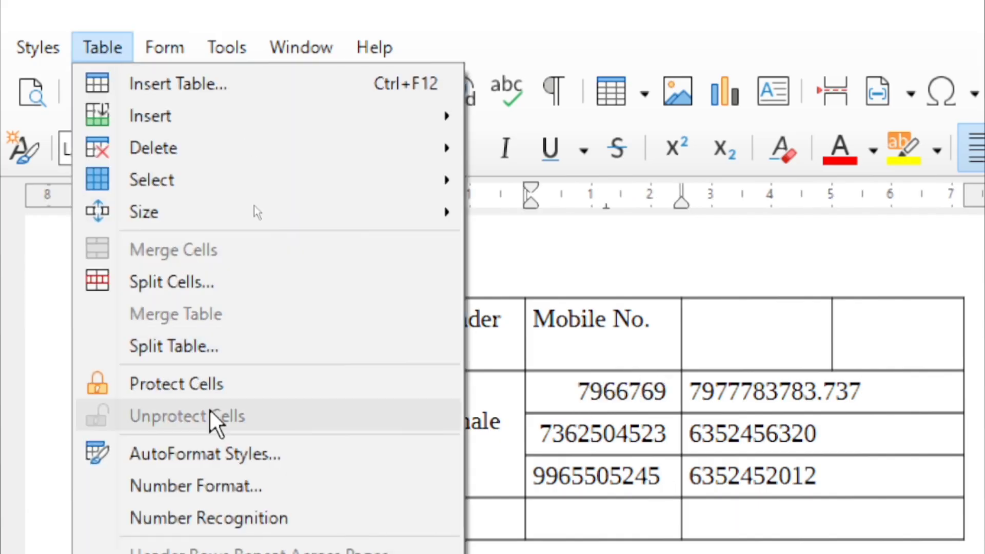
left_click(668, 491)
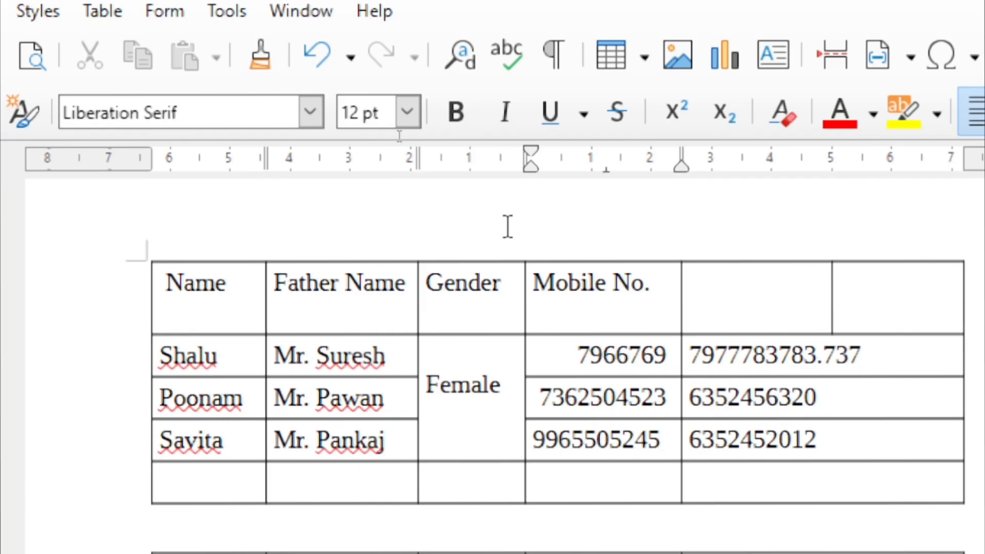
left_click(220, 316)
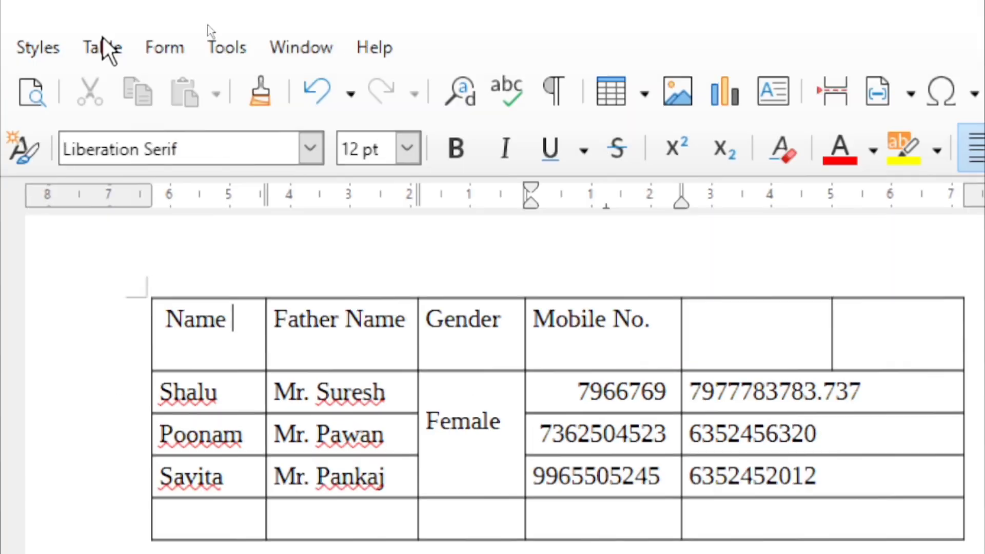
left_click(112, 56)
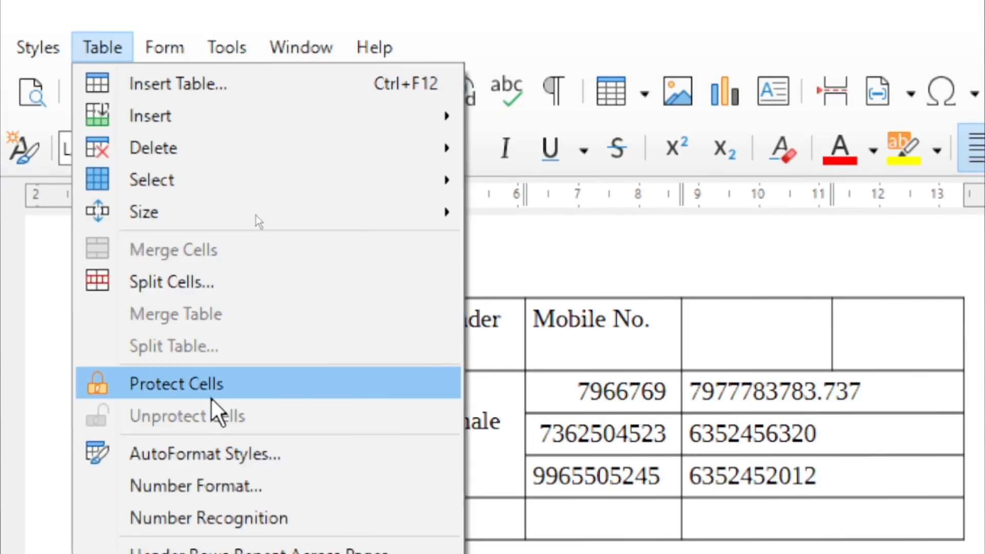
Compare Box List Blue and Academic, then apply Default Table Style to the names table
left_click(217, 465)
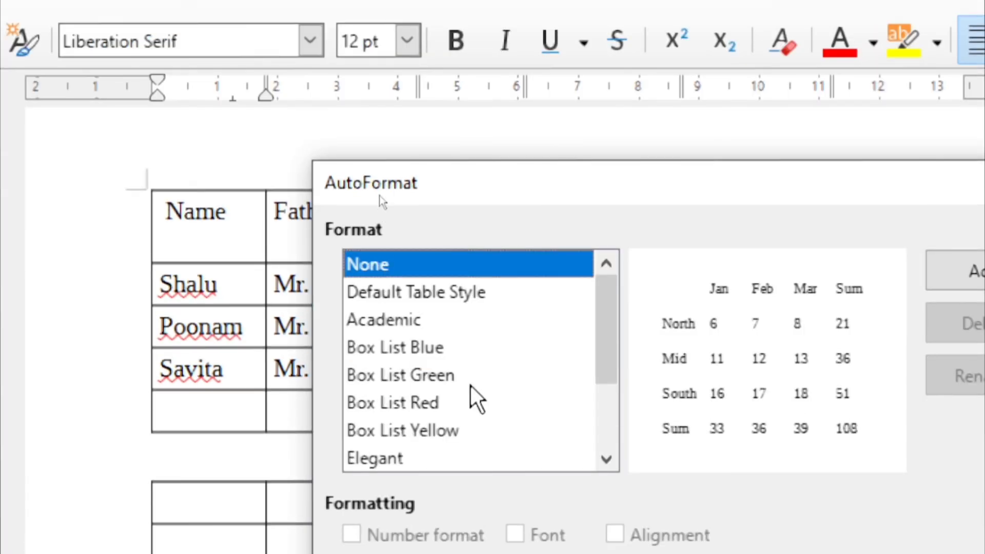
left_click(452, 400)
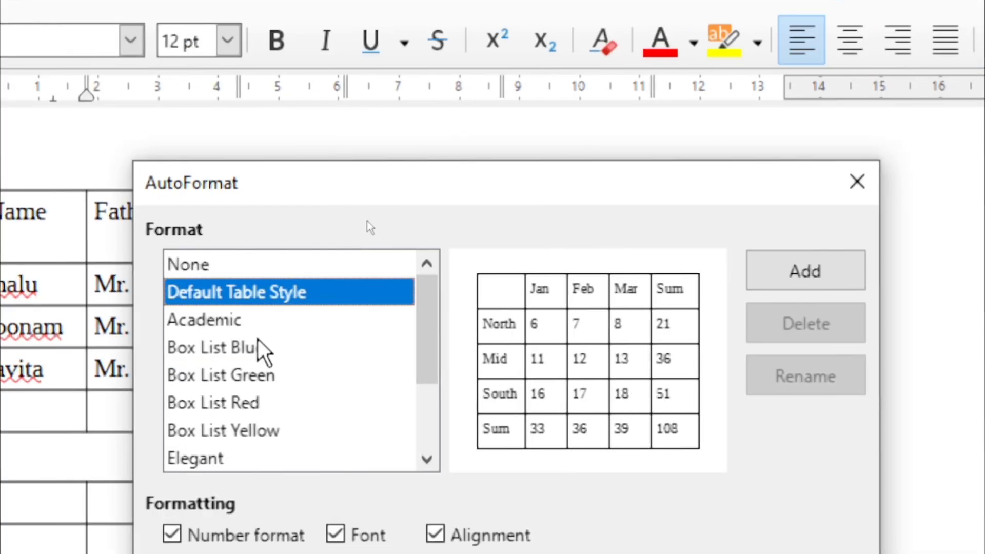
left_click(444, 350)
left_click(231, 318)
left_click(257, 295)
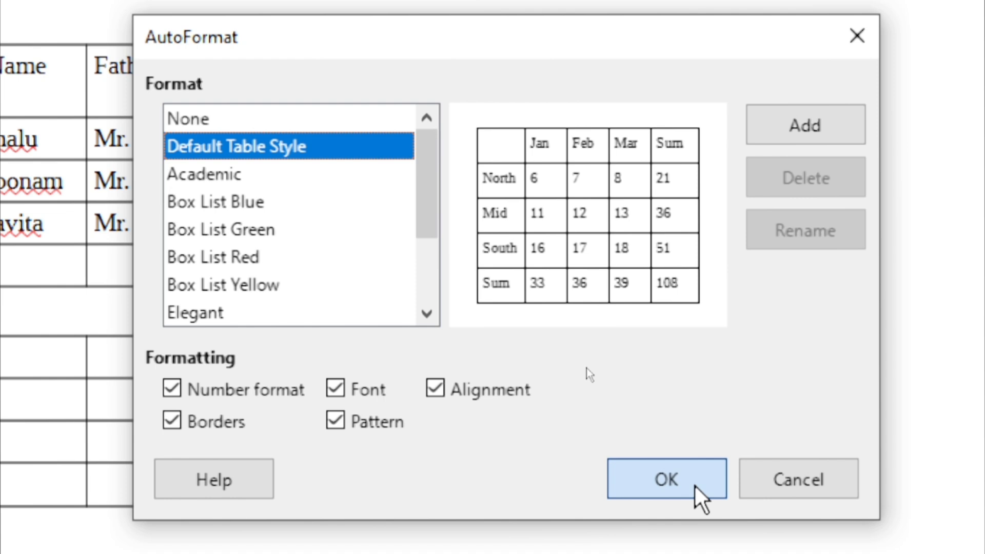
left_click(677, 549)
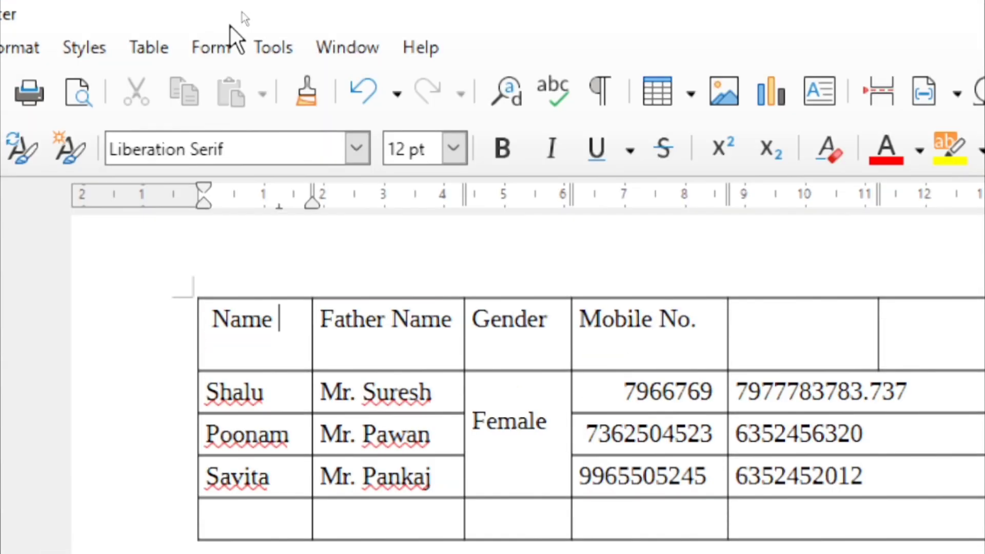
left_click(157, 45)
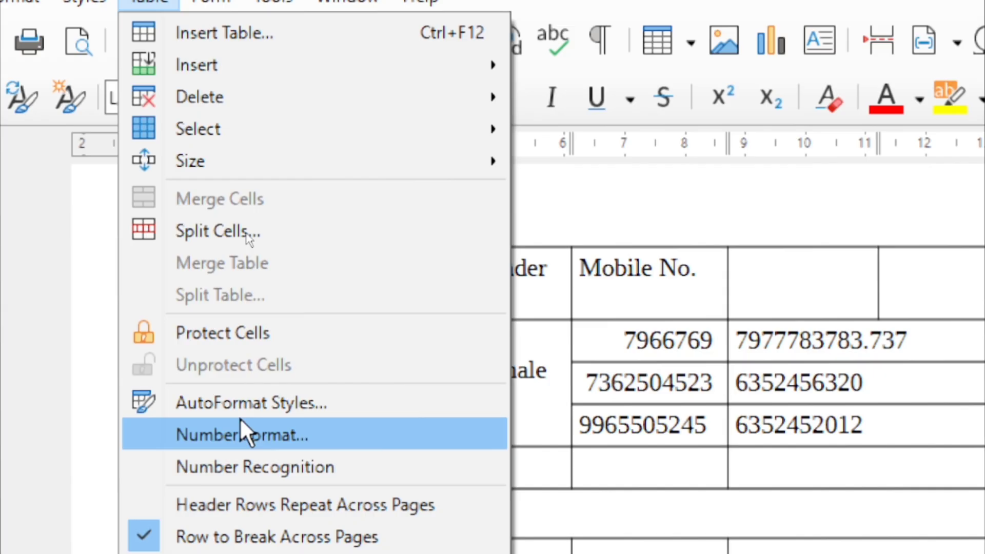
Apply the Box List Green autoformat with number format, font, alignment and background shading all enabled
left_click(241, 404)
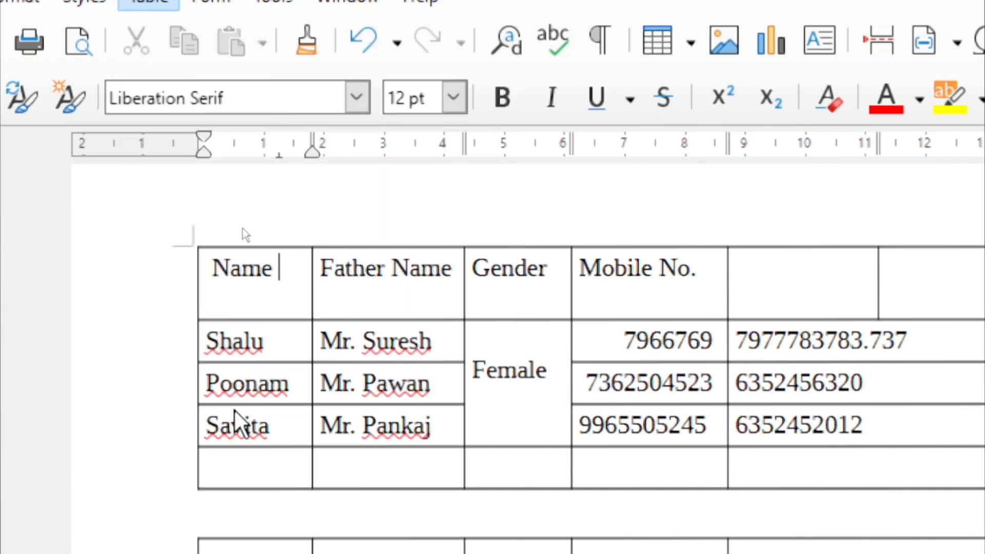
left_click(513, 220)
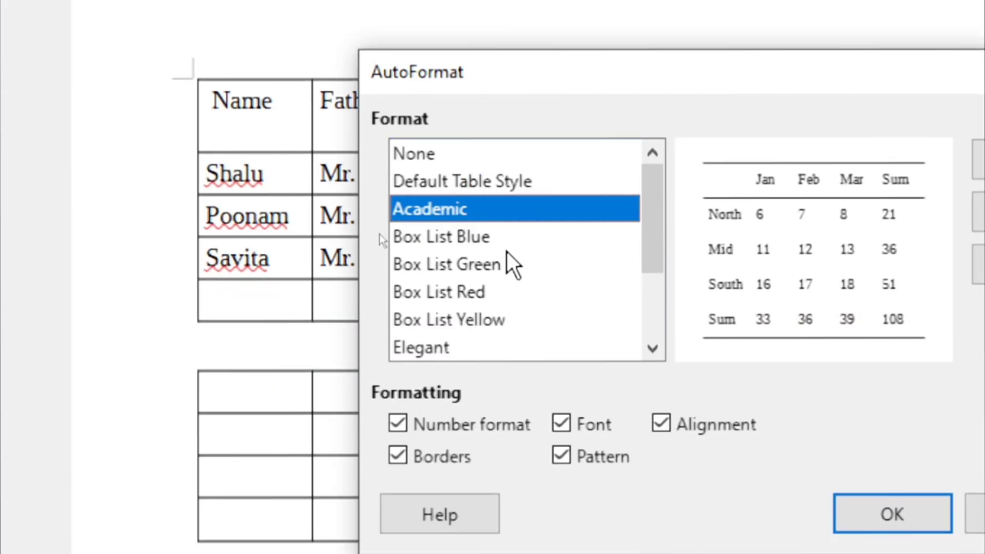
left_click(511, 263)
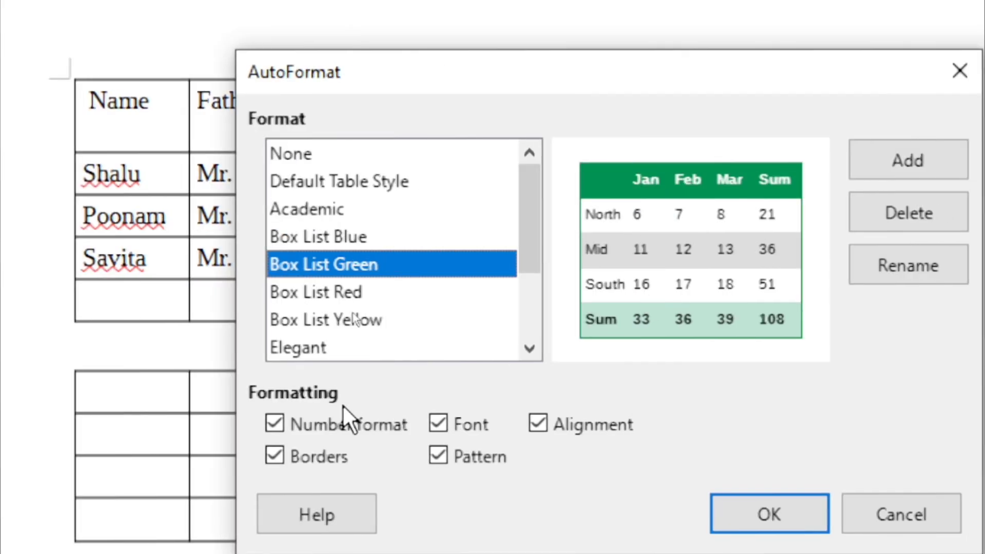
left_click(322, 428)
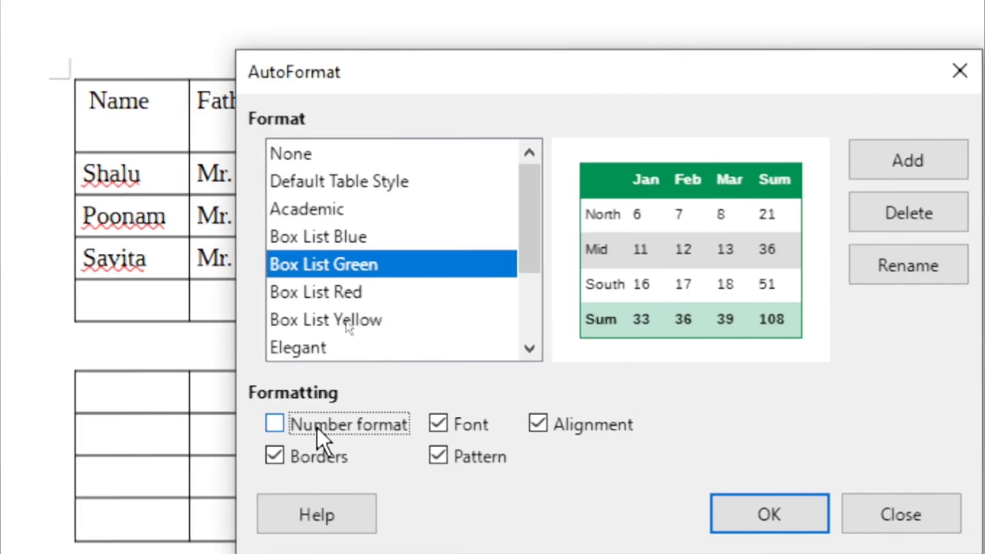
left_click(322, 425)
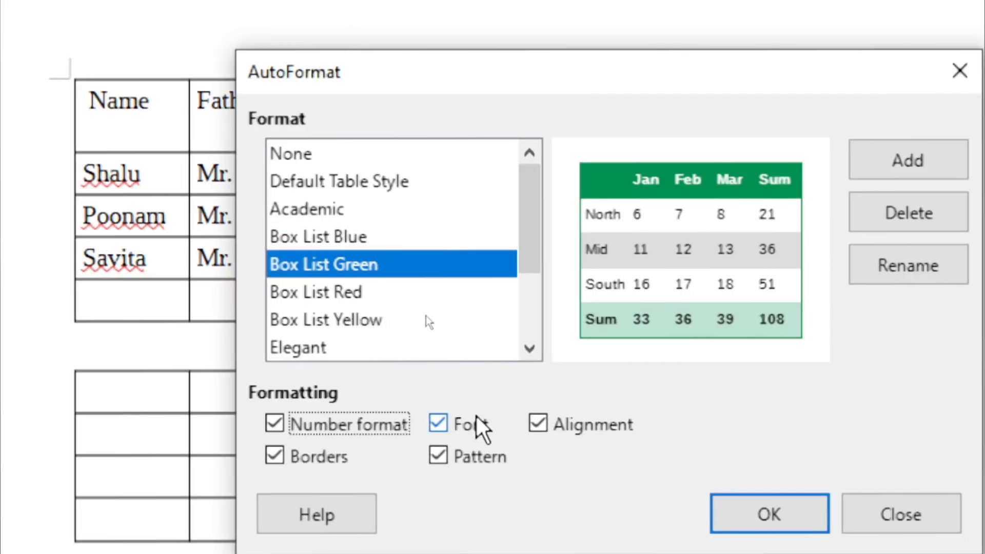
left_click(467, 432)
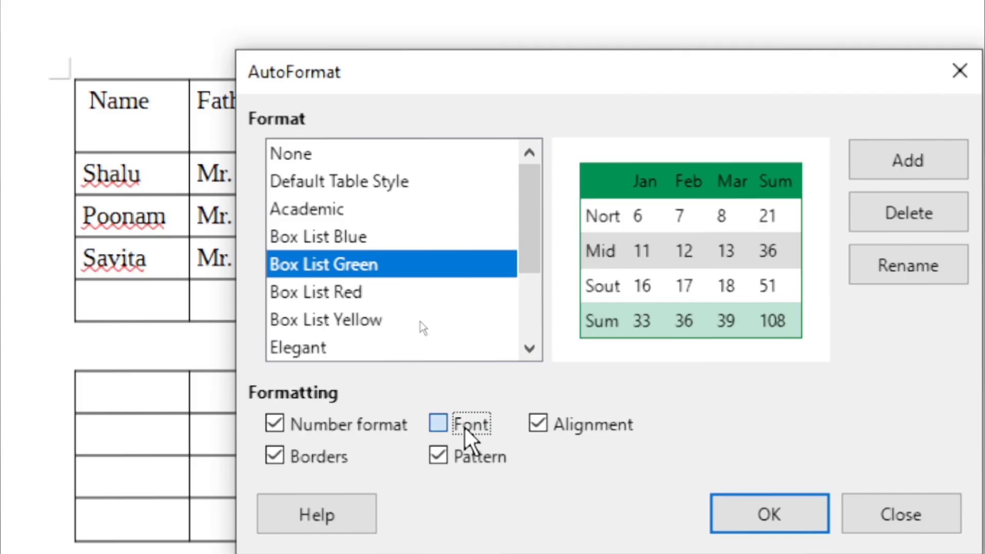
left_click(467, 433)
left_click(575, 425)
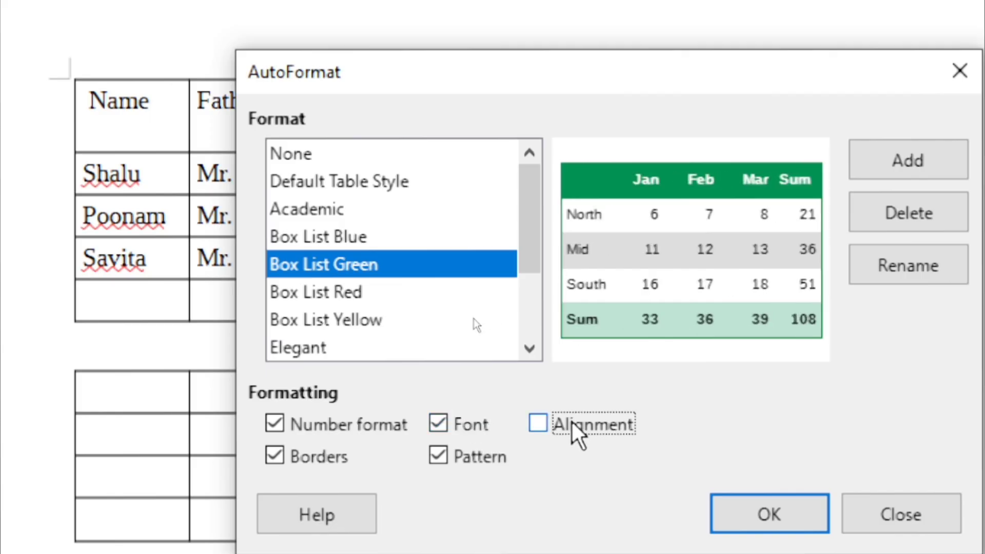
left_click(553, 426)
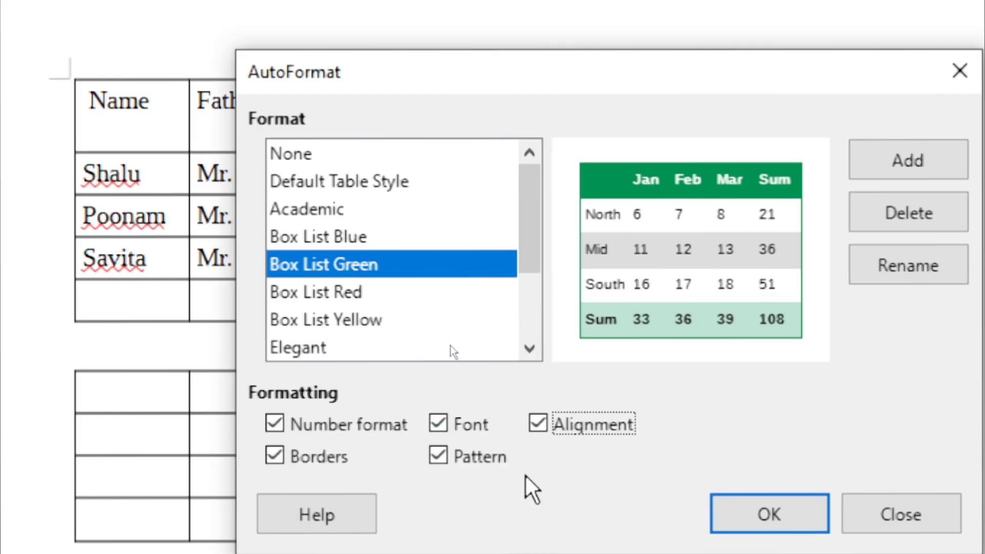
left_click(440, 456)
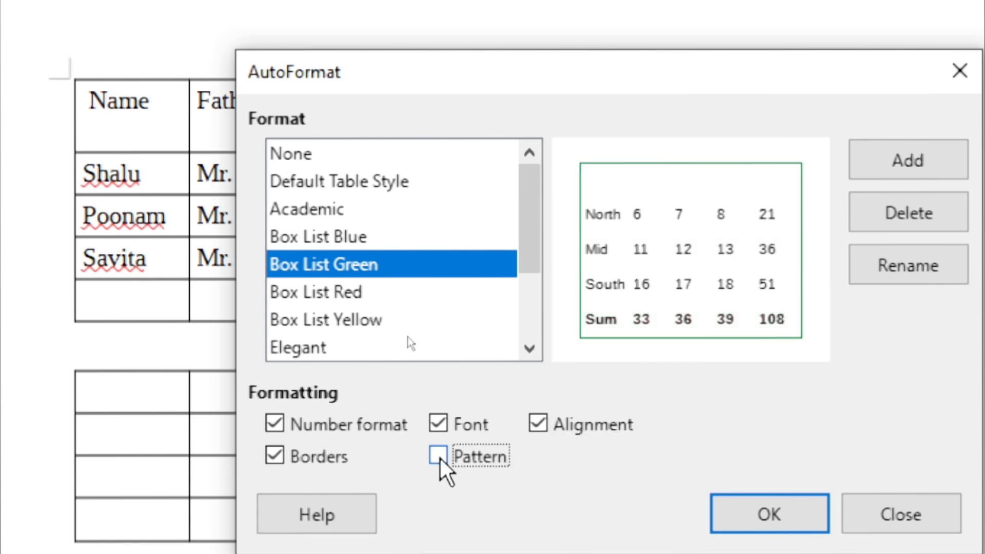
left_click(439, 456)
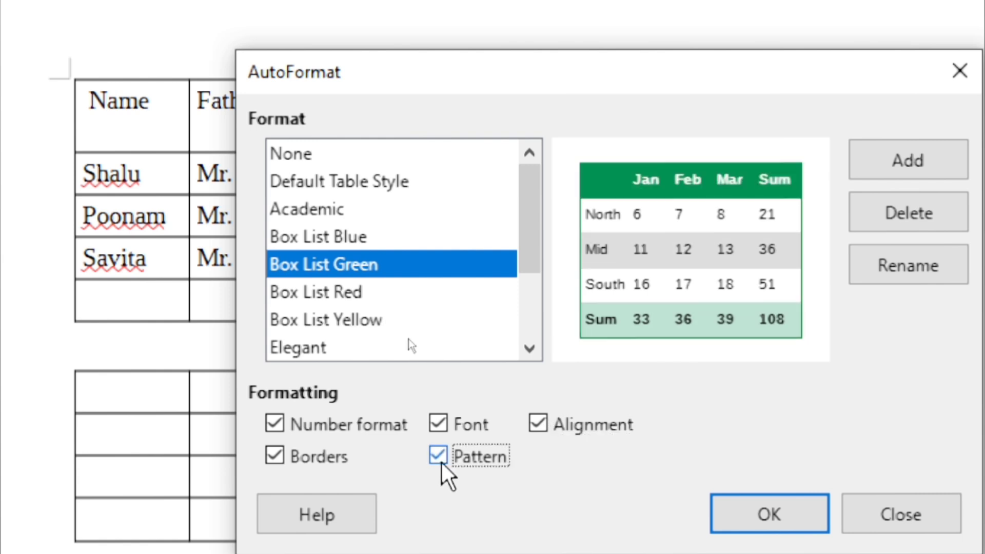
left_click(774, 518)
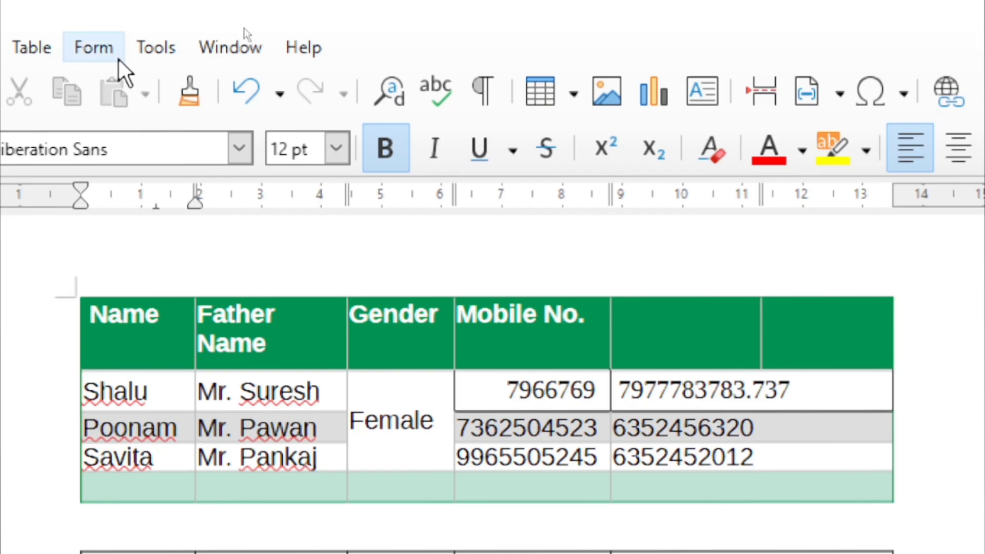
Enter 20, 30, 40 and 50 down the lower table's first column, removing the spaces before 20
left_click(32, 47)
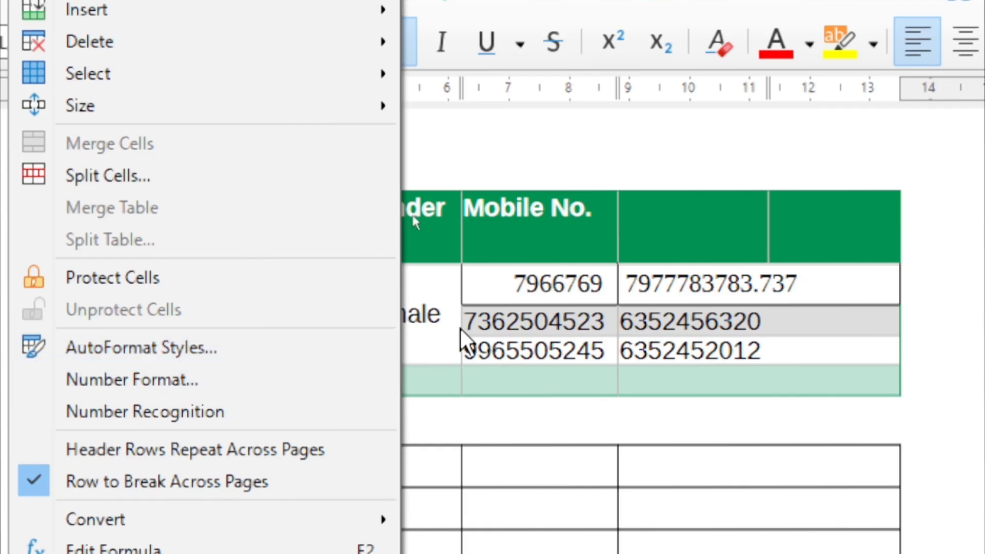
left_click(662, 334)
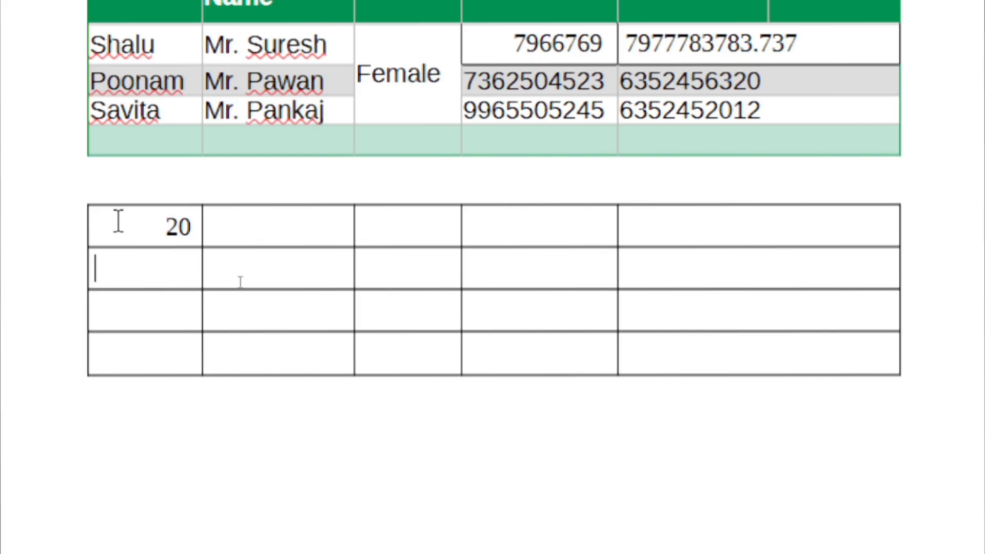
type("30")
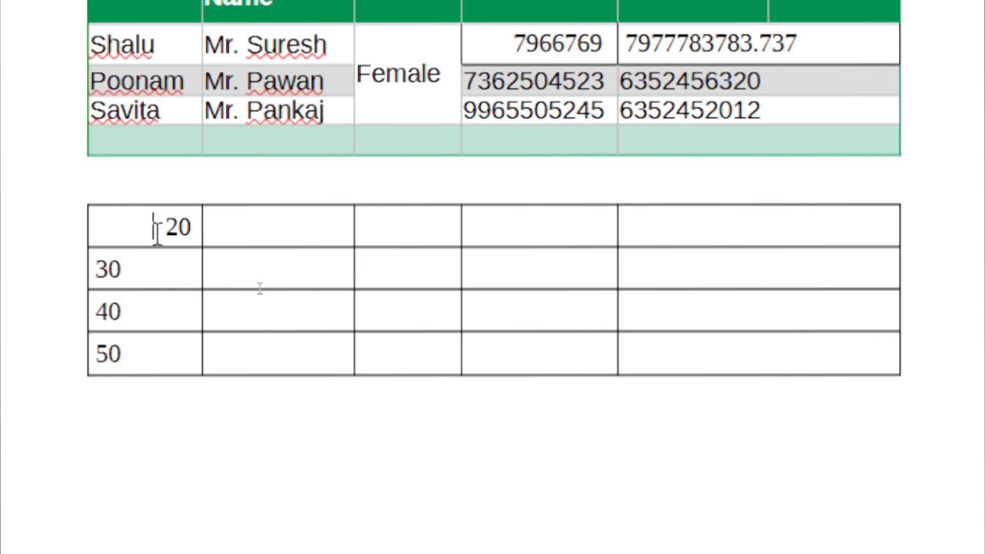
key("BackSpace")
key("BackSpace")
key("BackSpace")
key("BackSpace")
key("BackSpace")
key("BackSpace")
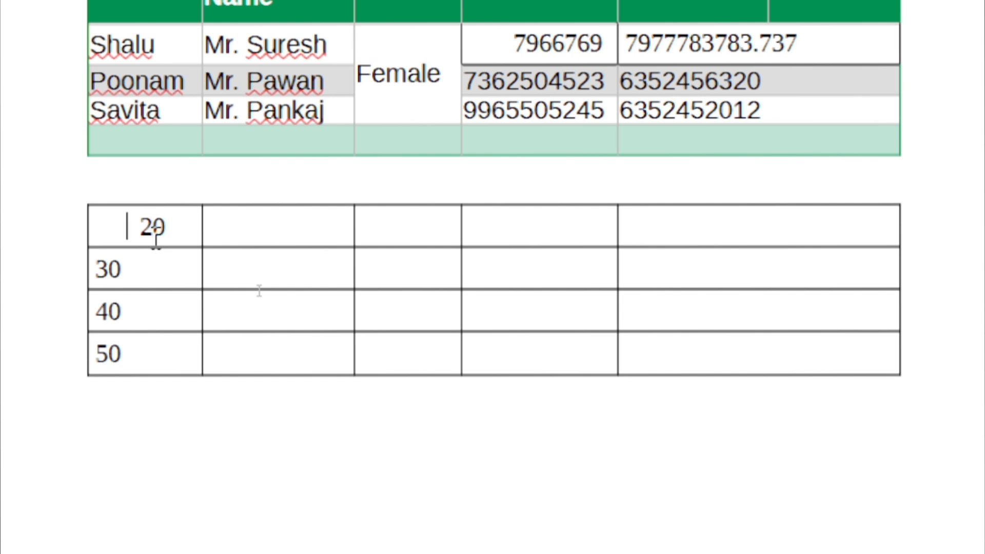
key("BackSpace")
key("BackSpace")
key("BackSpace")
key("BackSpace")
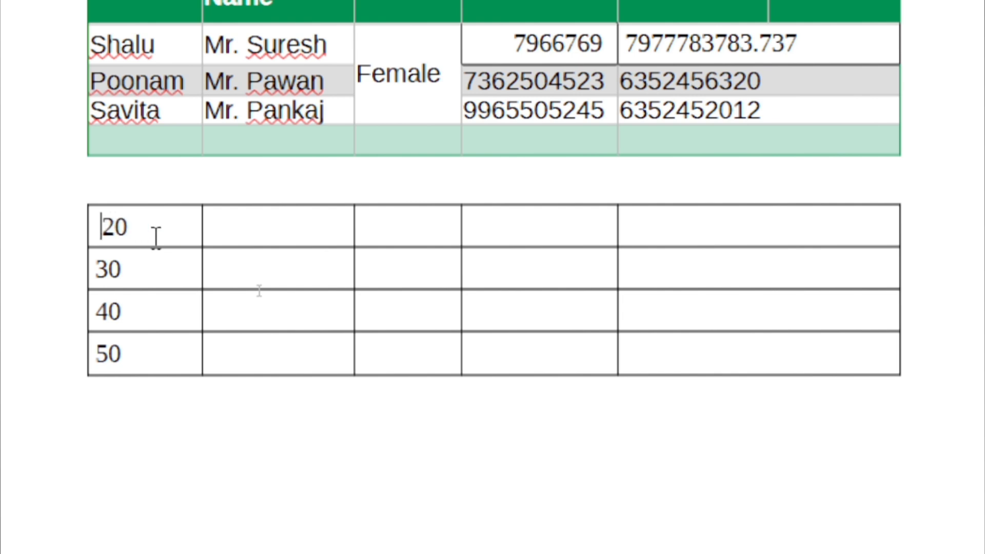
left_click_drag(165, 355, 125, 231)
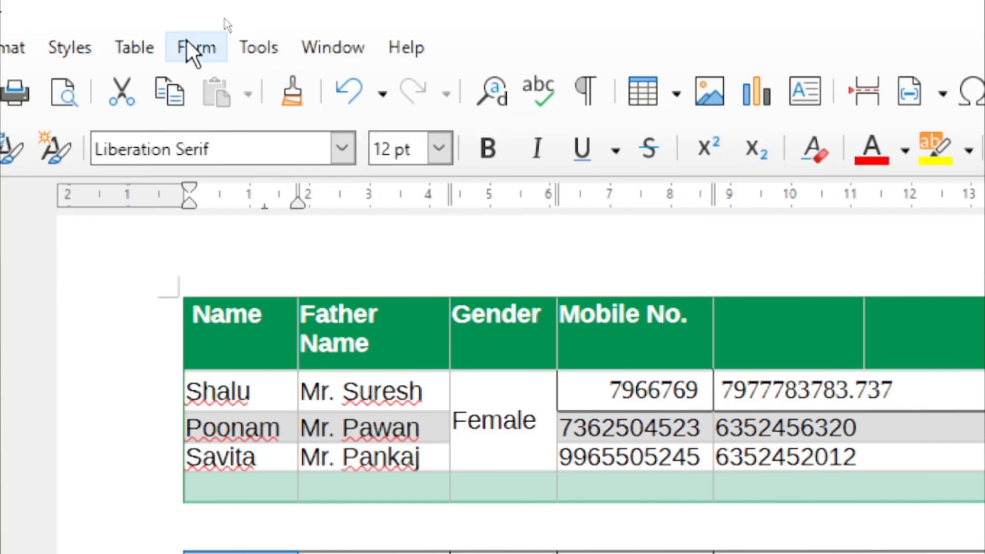
Open Number Format for the selected numbers and choose the Currency category
left_click(149, 45)
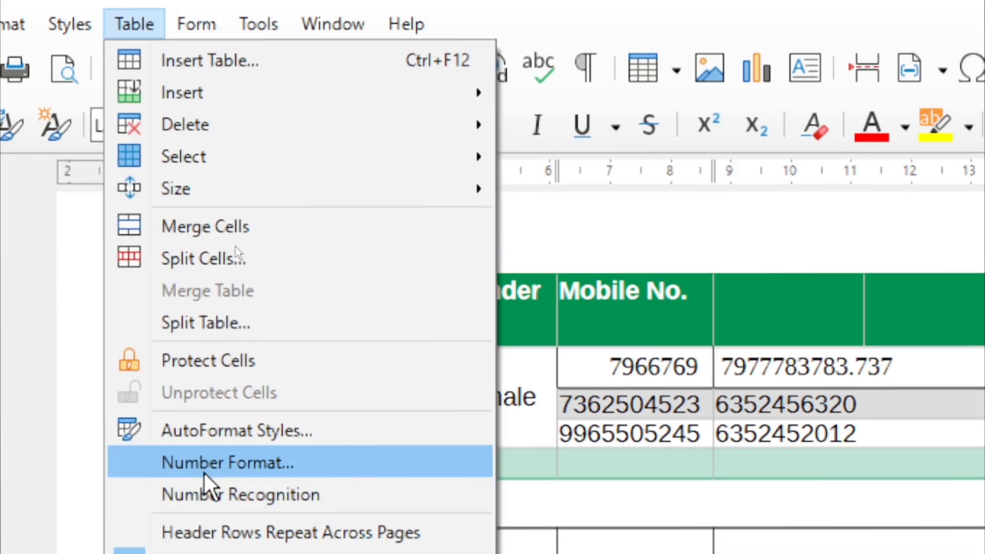
left_click(149, 466)
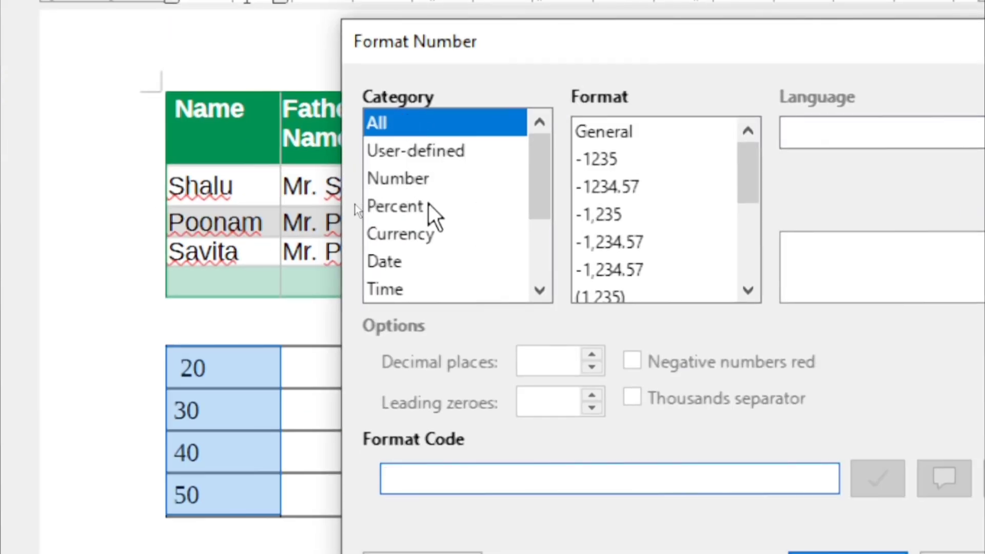
left_click(427, 233)
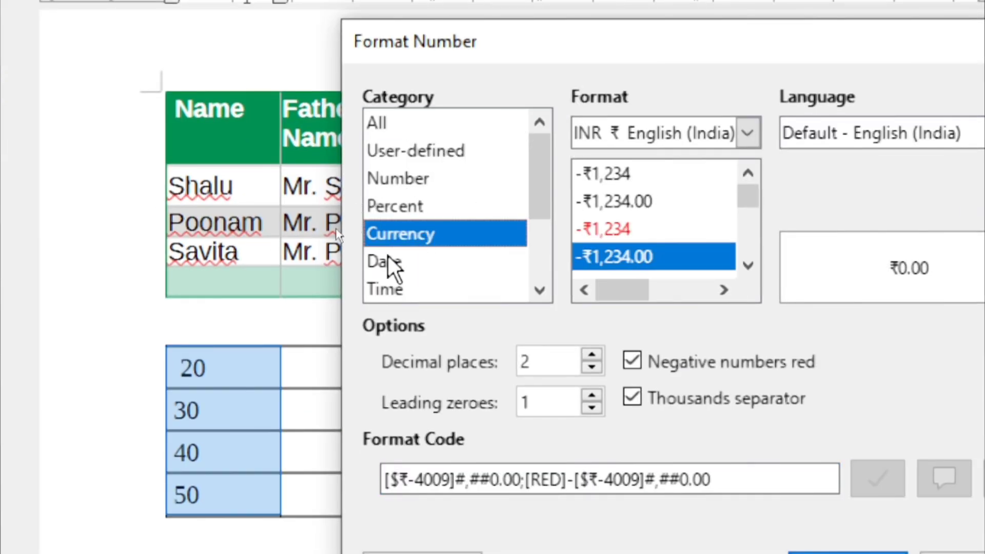
left_click(397, 213)
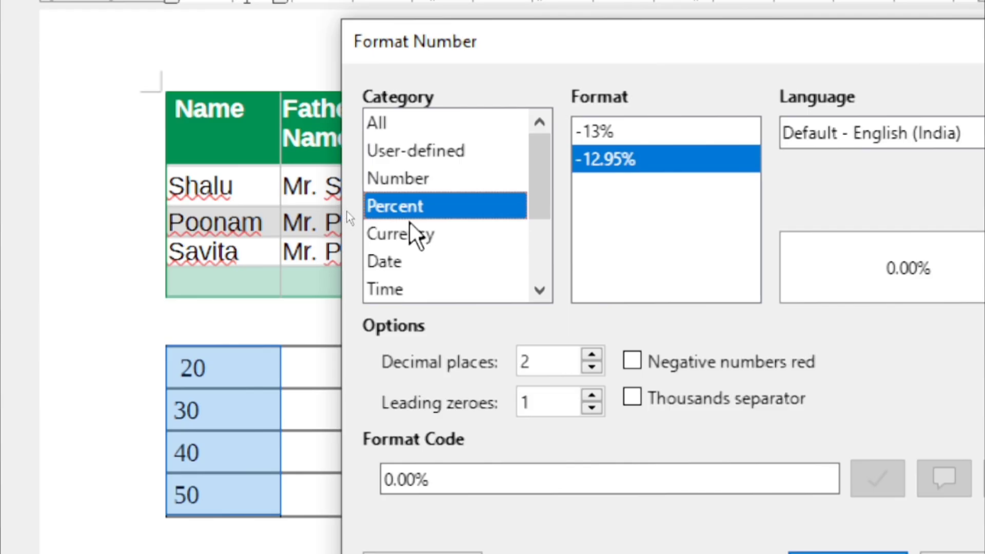
left_click(406, 264)
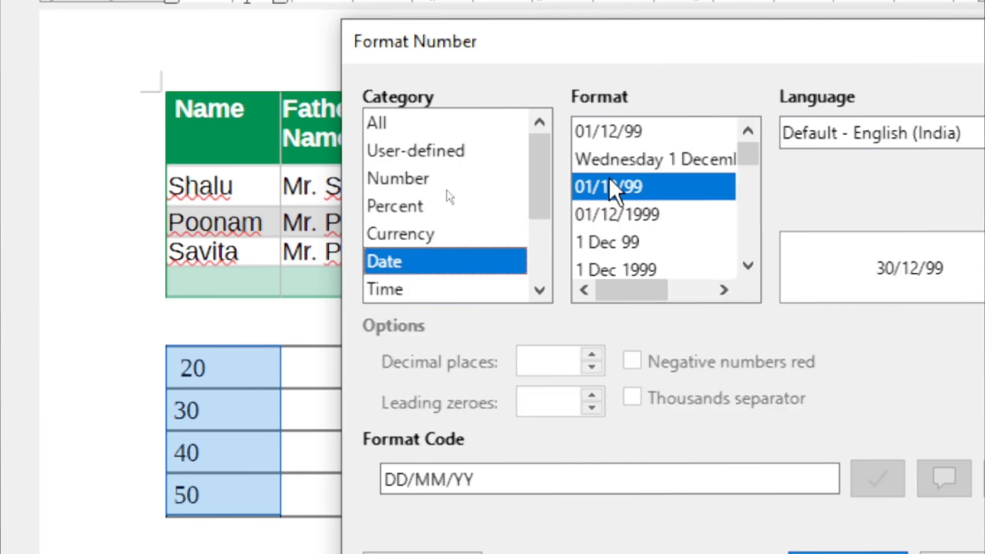
left_click(426, 233)
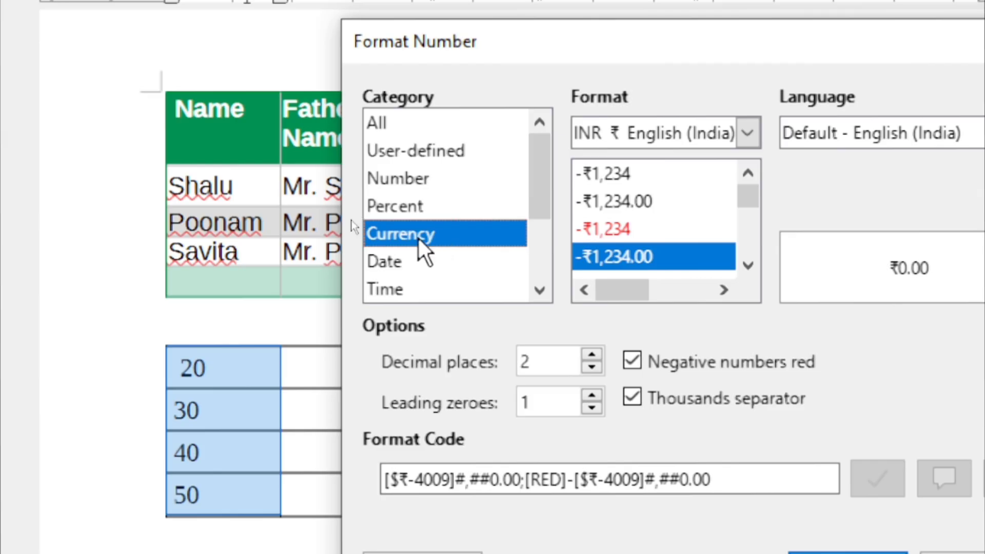
Pick INR ₹ English (India) with the two-decimal -₹1,234.00 red-negative format
left_click(747, 133)
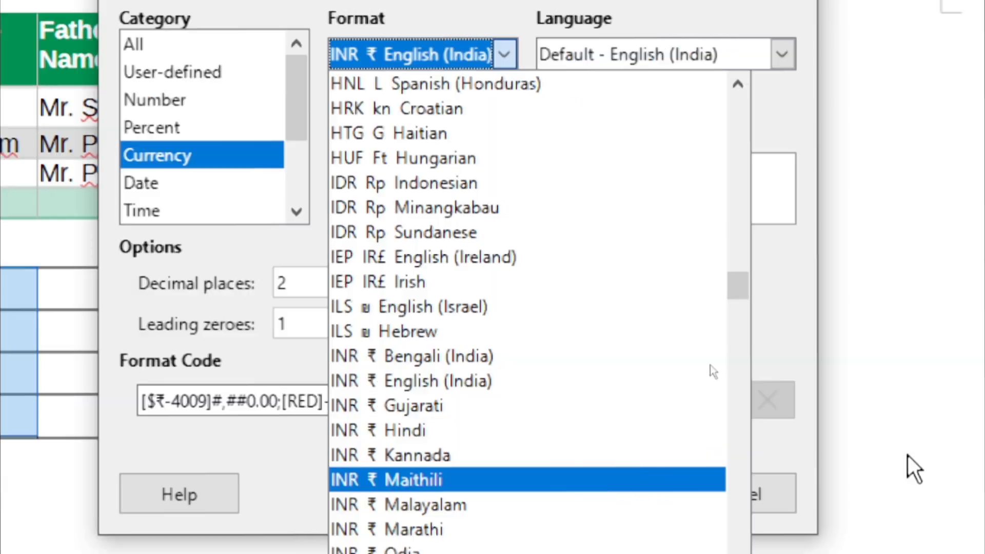
scroll(802, 444, "down", 1)
scroll(559, 367, "down", 1)
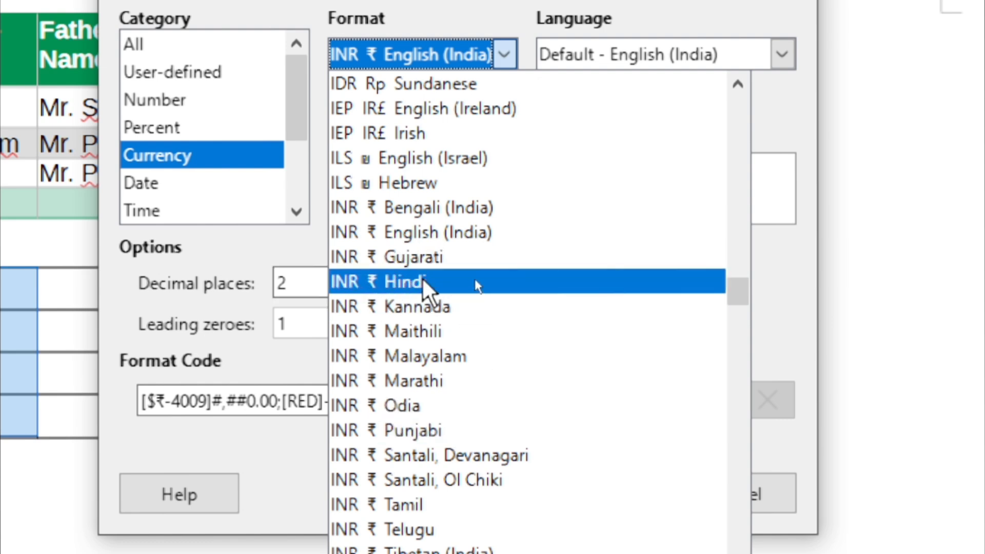
left_click(417, 237)
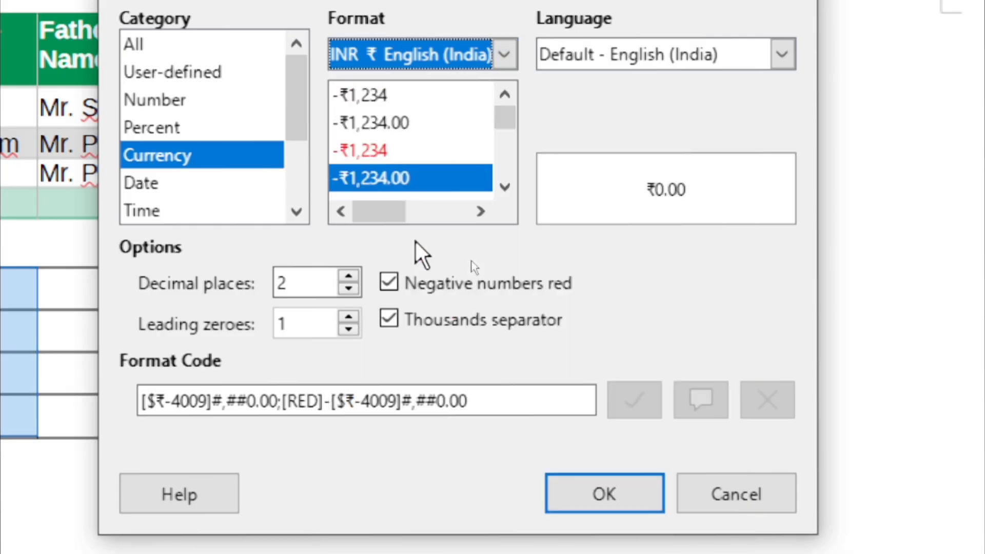
left_click(382, 151)
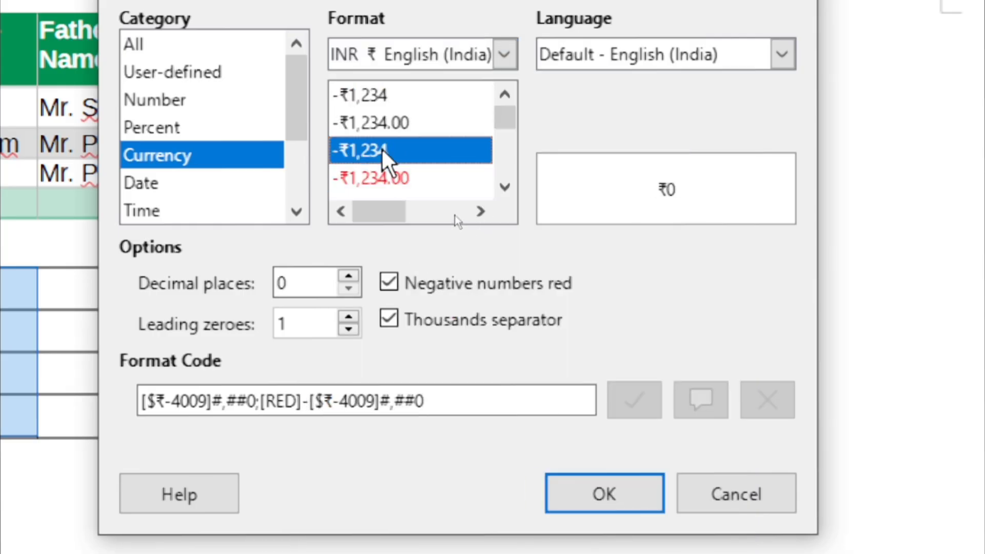
left_click(389, 124)
left_click(378, 178)
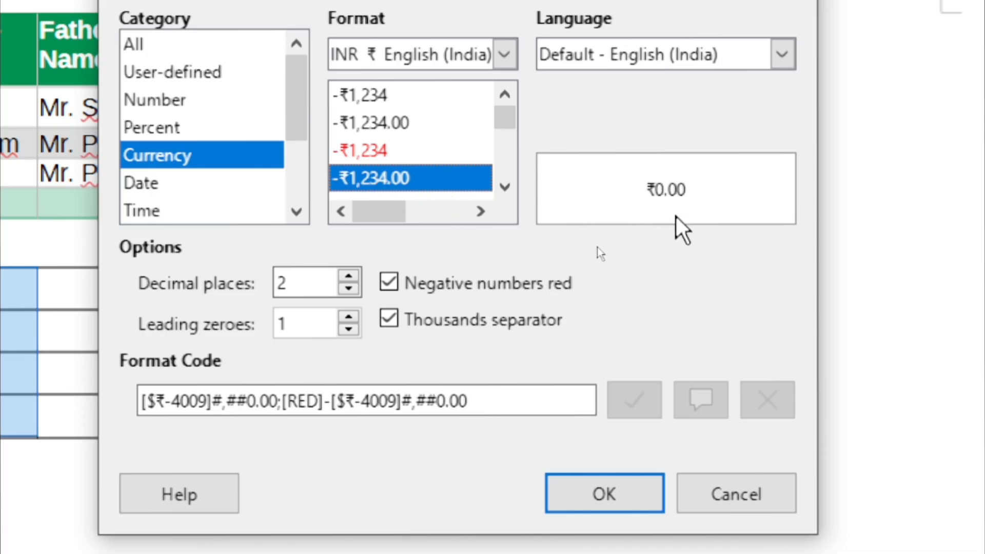
Apply the rupee currency format so the first column reads ₹20.00 to ₹50.00
left_click(609, 499)
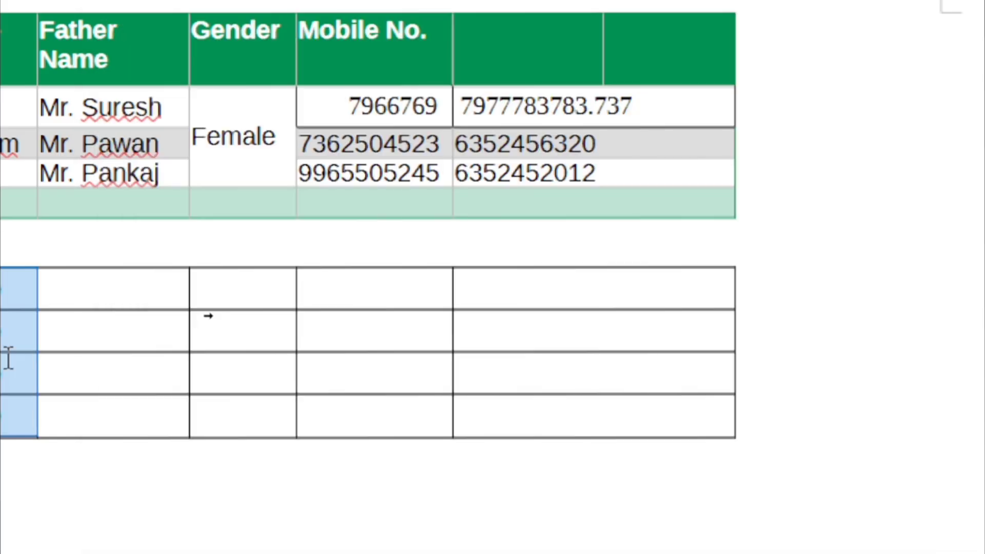
left_click(500, 480)
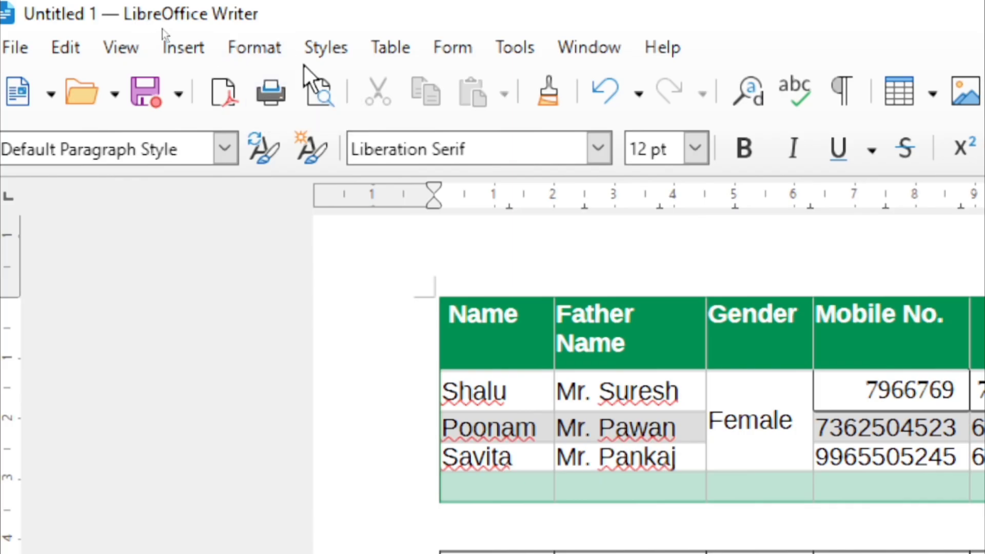
left_click(395, 48)
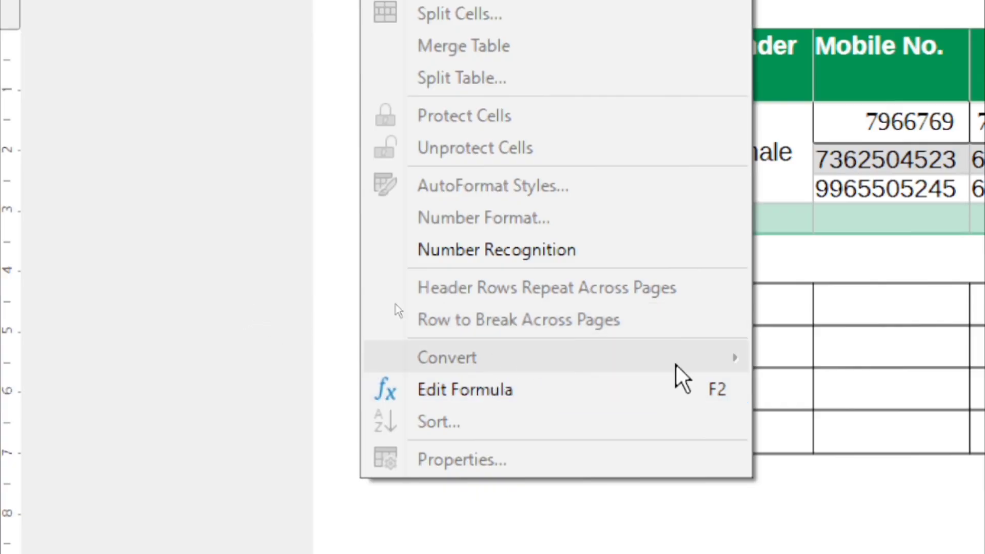
left_click(898, 334)
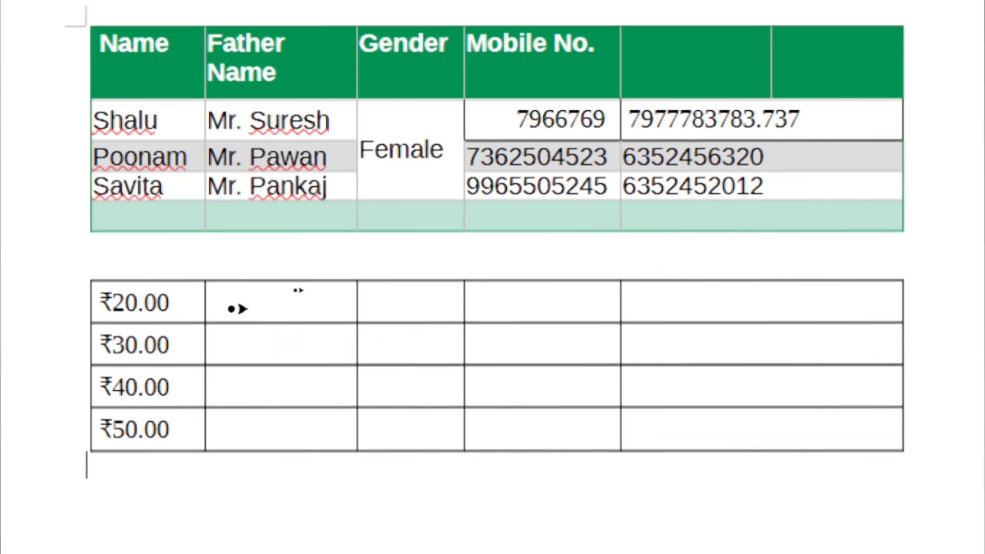
Enter 1, 2 and 3 down the third column, deleting the stray 4 in the last row
left_click(415, 304)
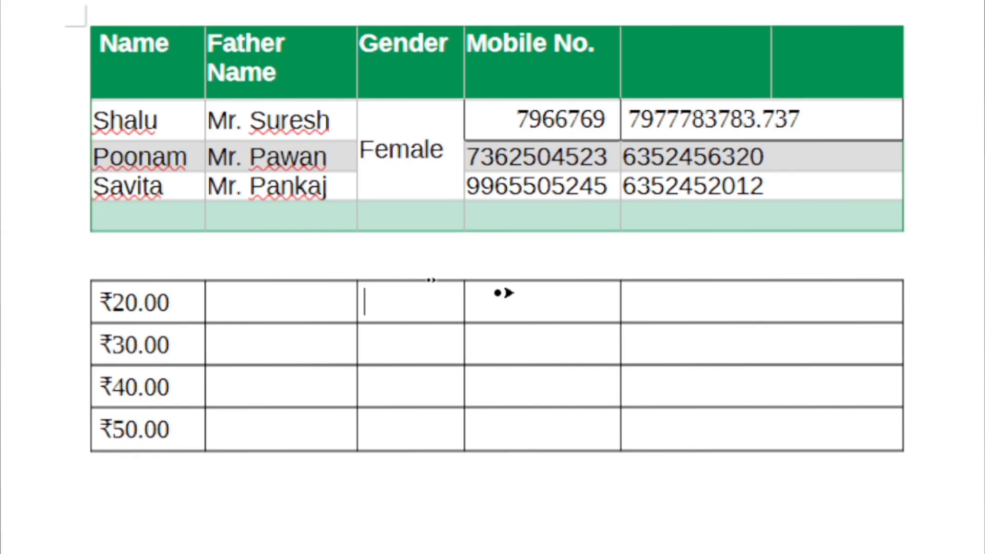
type("1")
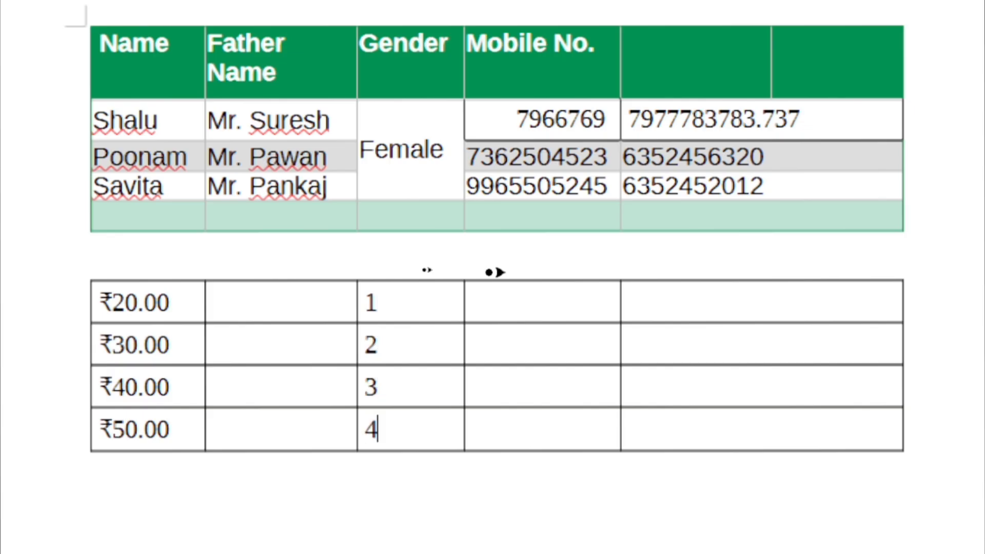
key("shift+Left")
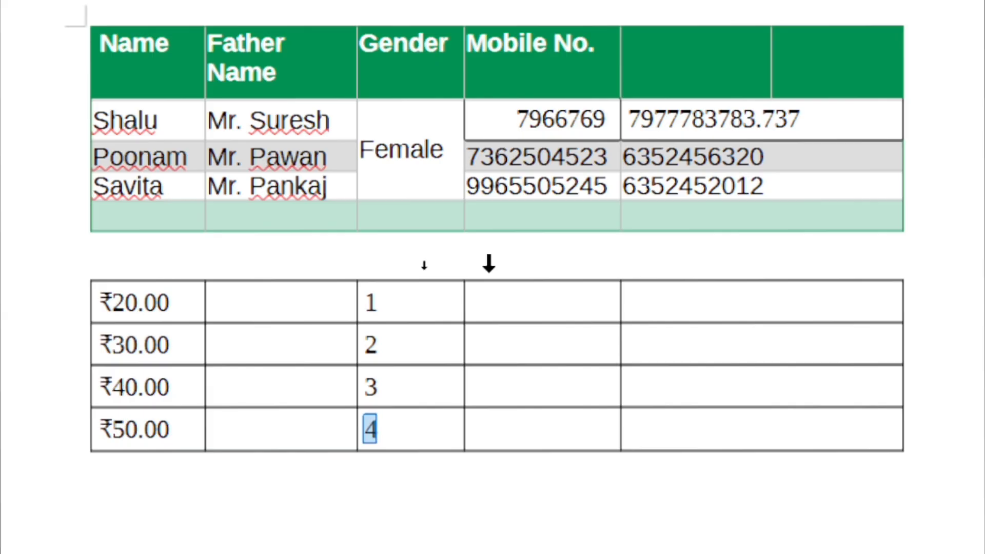
key("Right")
key("shift+Left")
key("Delete")
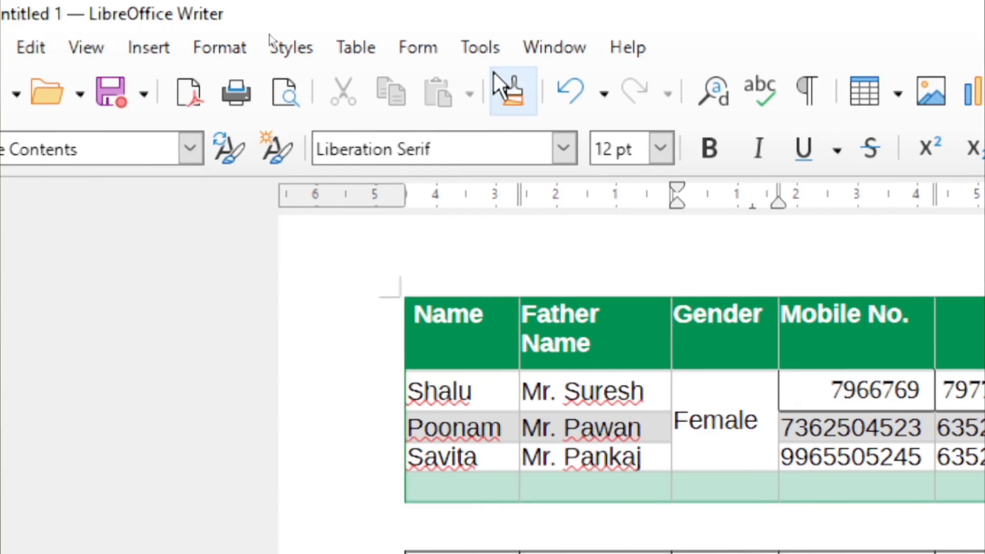
Delete the lower table using Table > Delete > Table
left_click(356, 47)
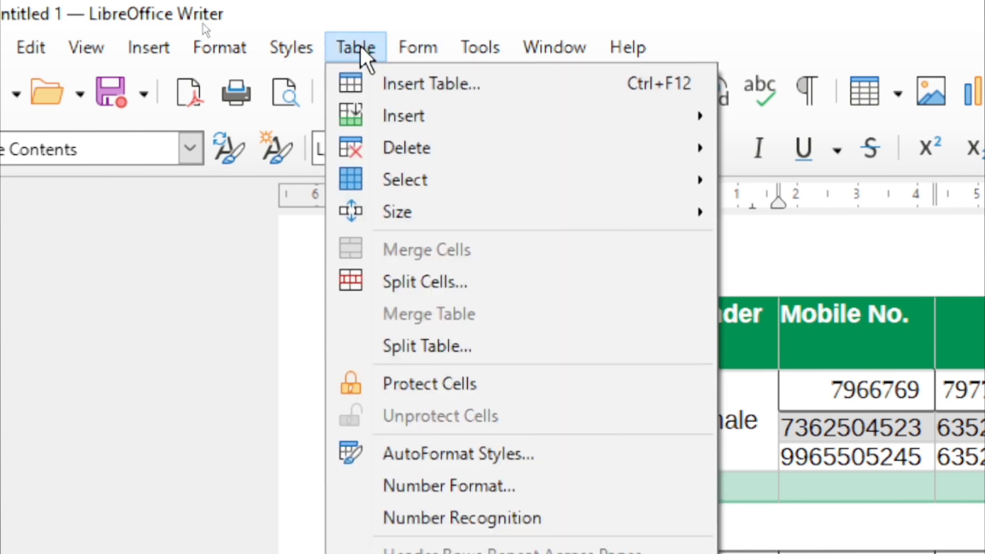
mouse_move(511, 159)
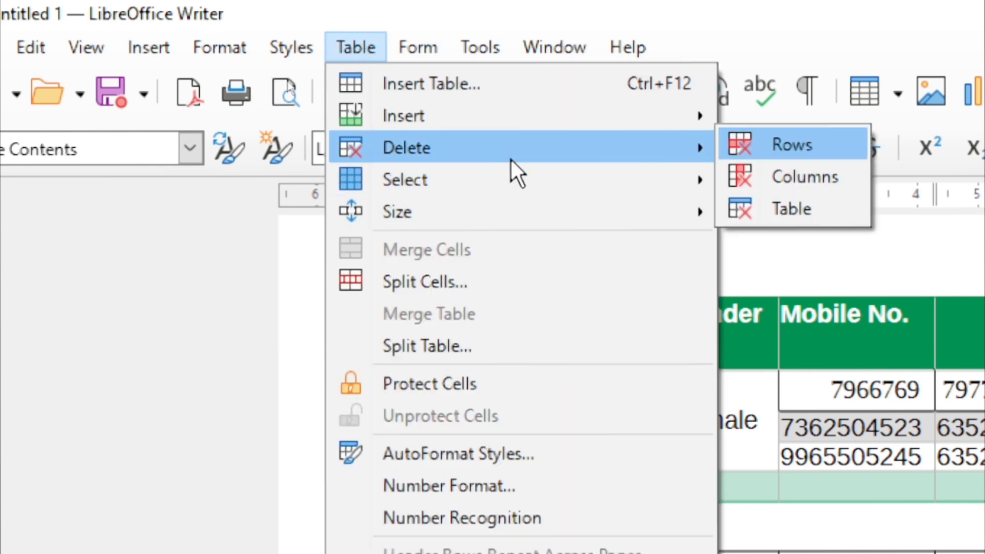
left_click(792, 222)
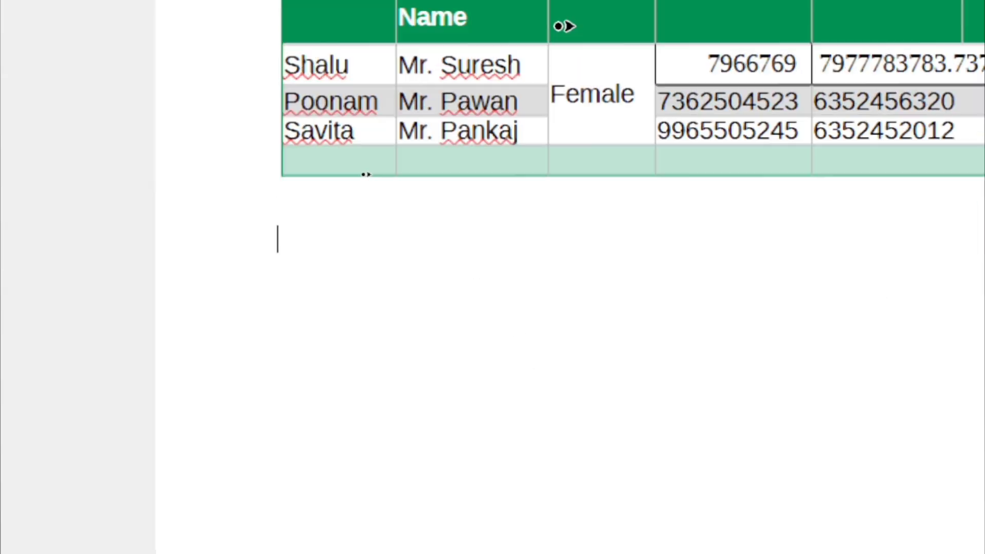
Delete the remaining upper table as well
left_click(349, 81)
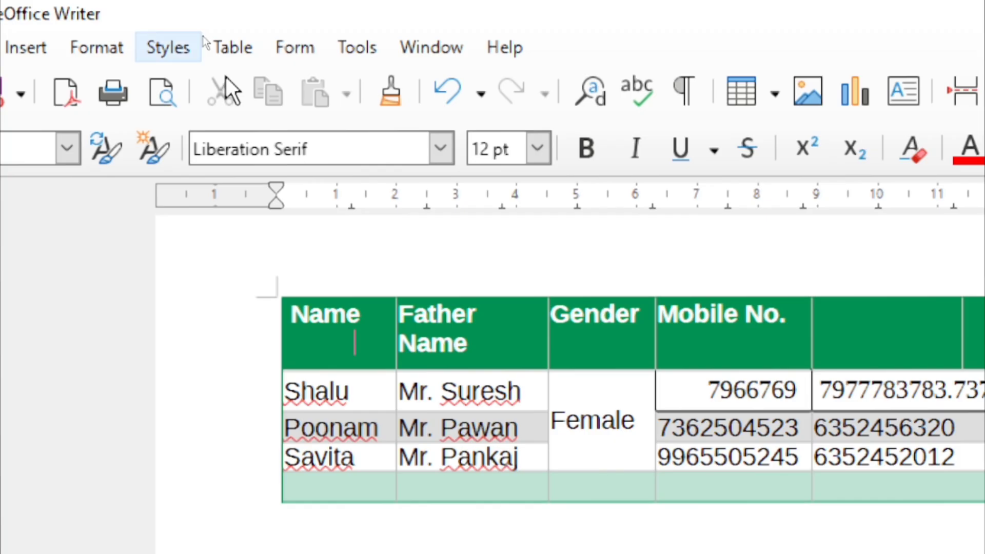
left_click(237, 49)
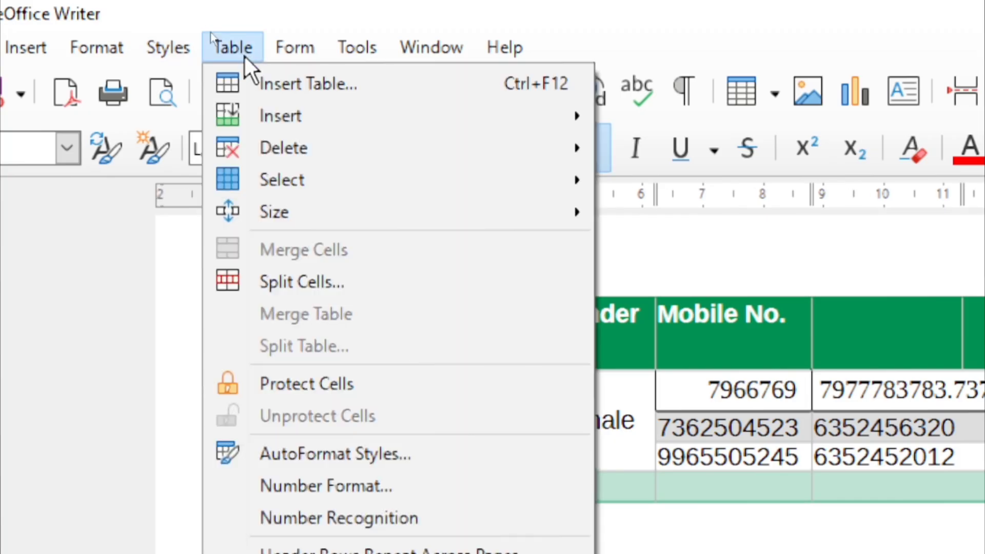
mouse_move(341, 149)
left_click(711, 205)
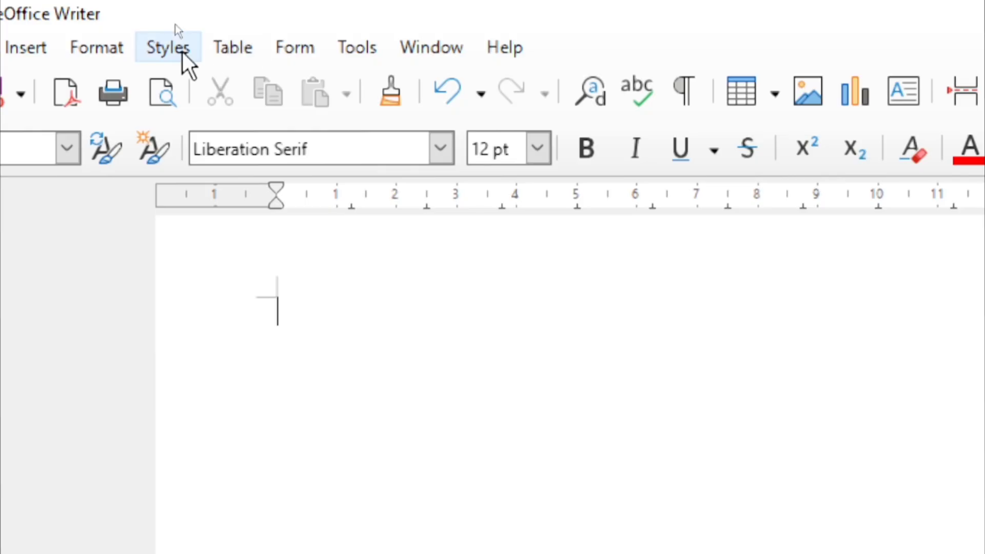
Type the numbers 2 through 9 on separate lines below 1, starting a line for 10
key("Return")
type("2")
key("Return")
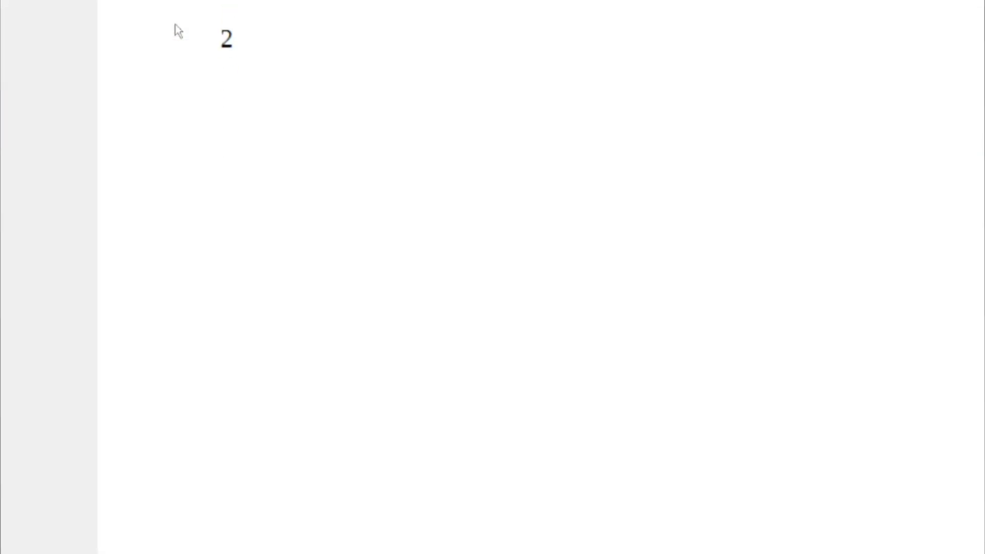
type("3")
key("Return")
type("4")
key("Return")
type("5")
key("Return")
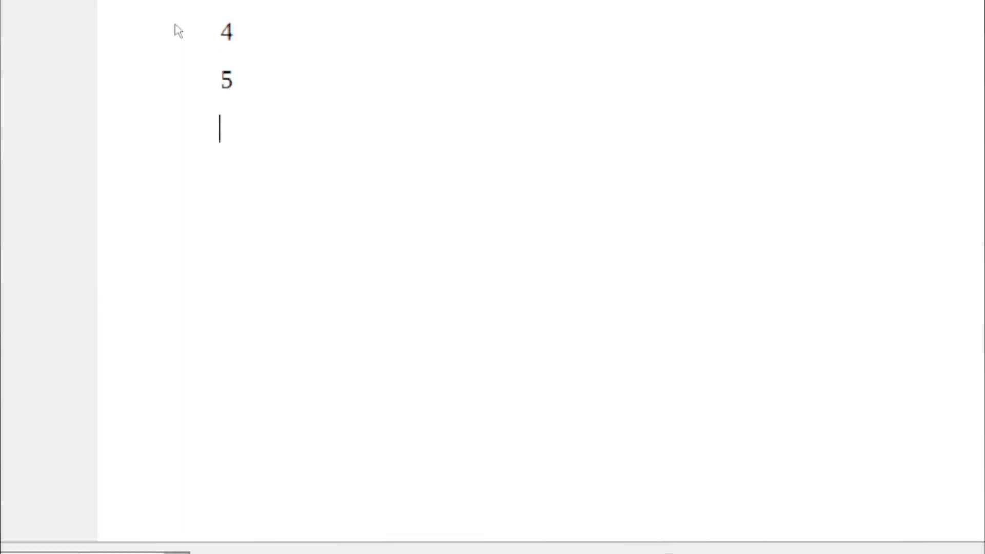
type("6")
key("Return")
type("7")
key("Return")
type("8")
key("Return")
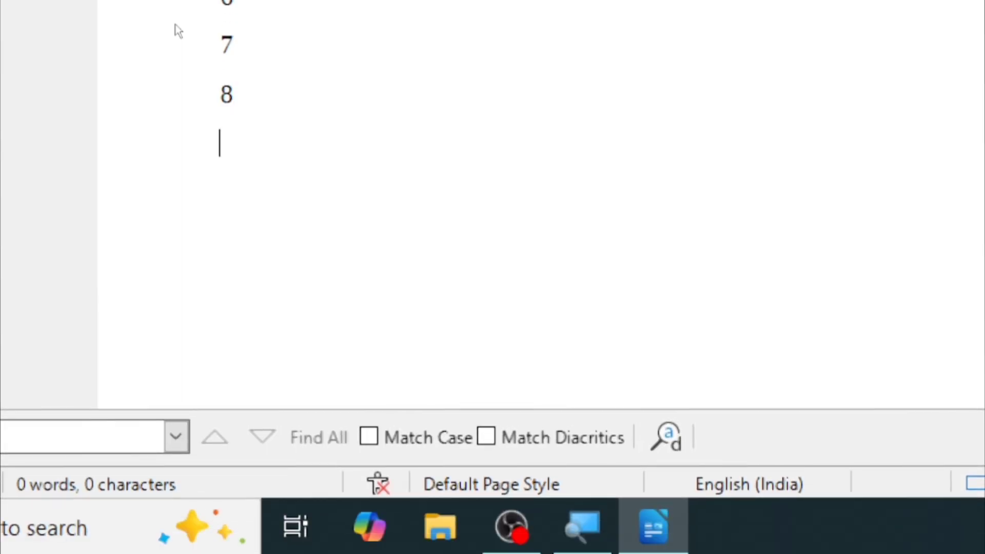
type("9")
key("Return")
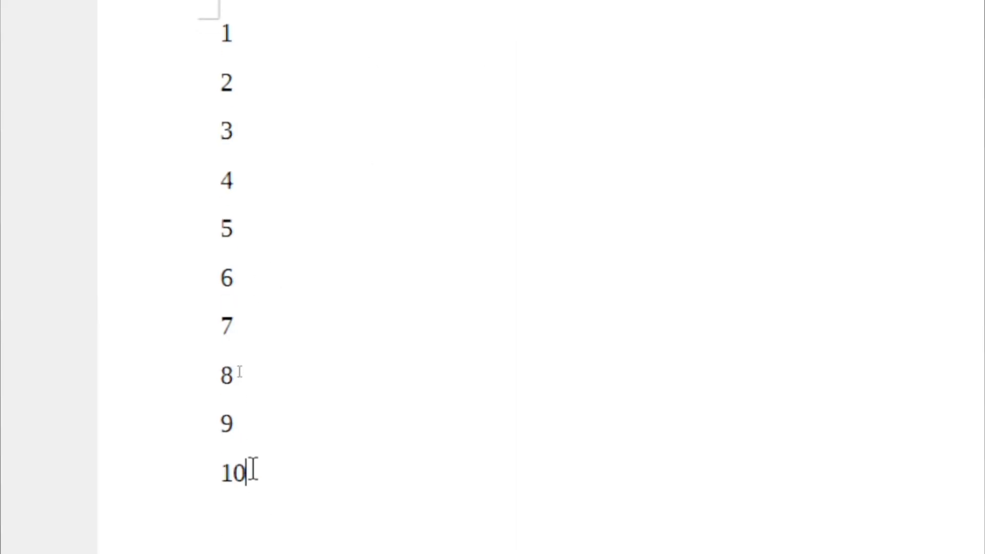
Convert the numbers 1 to 10 into a one-column table with Ctrl+F12 and narrow the column
left_click_drag(247, 446, 203, 20)
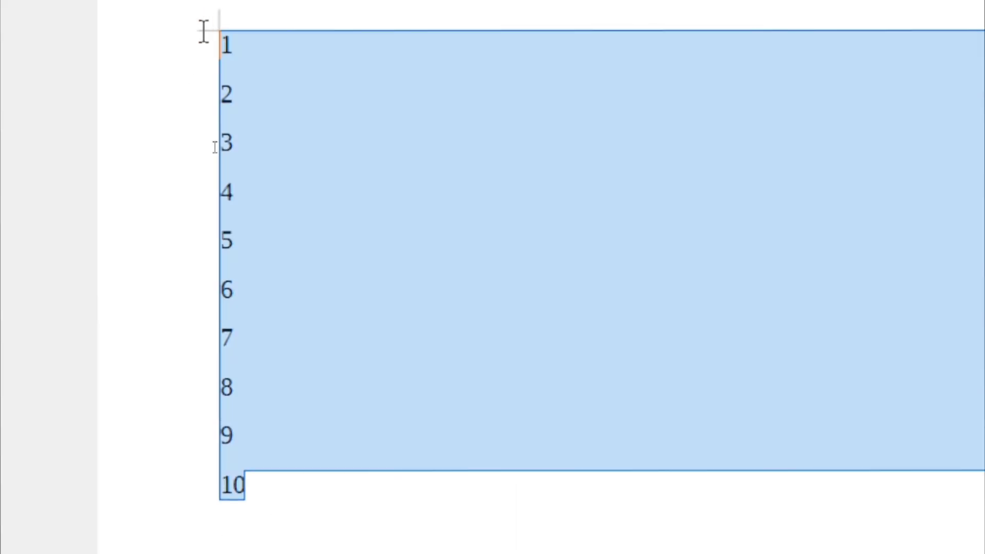
key("ctrl+F12")
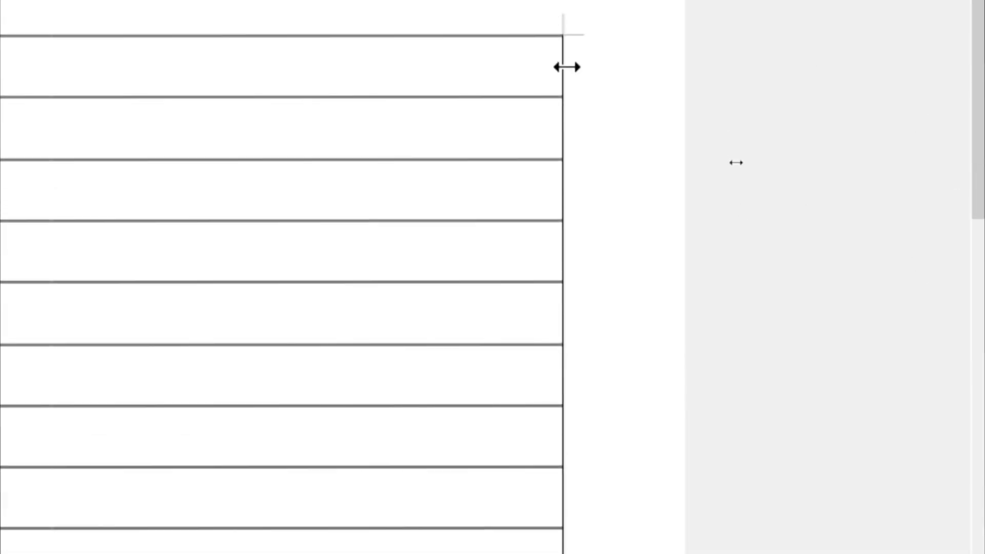
left_click_drag(436, 111, 215, 311)
scroll(205, 385, "down", 3)
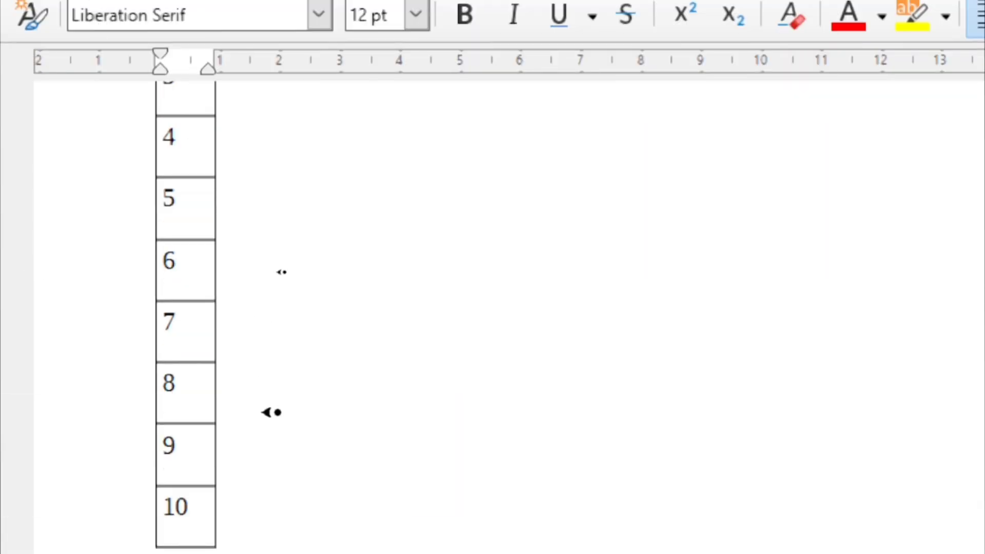
scroll(241, 462, "up", 3)
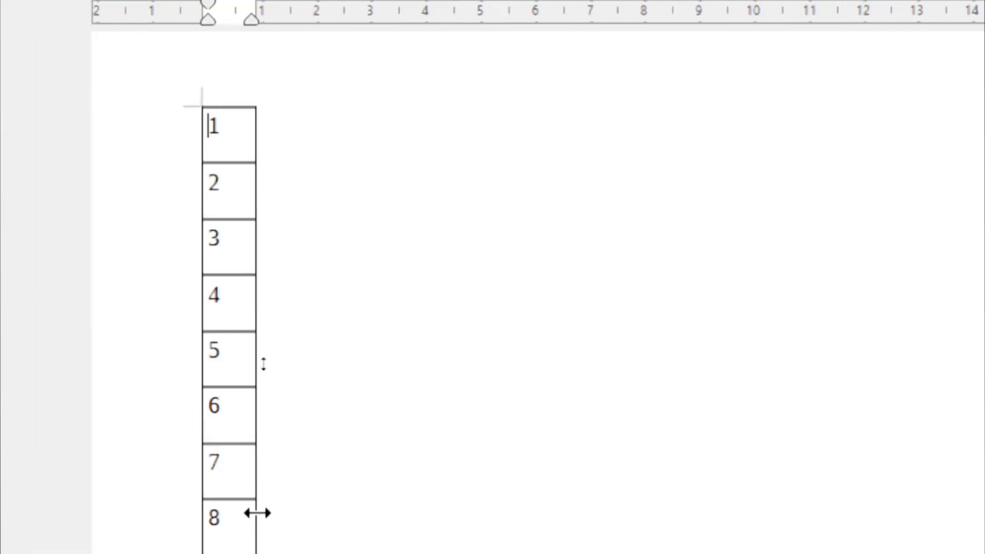
left_click_drag(248, 457, 134, 24)
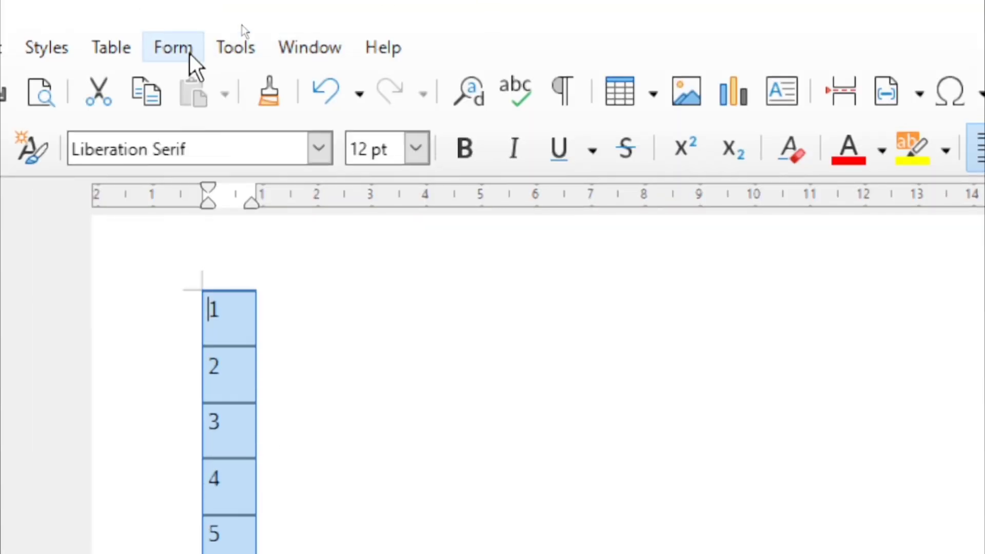
left_click(226, 49)
mouse_move(152, 41)
left_click(123, 40)
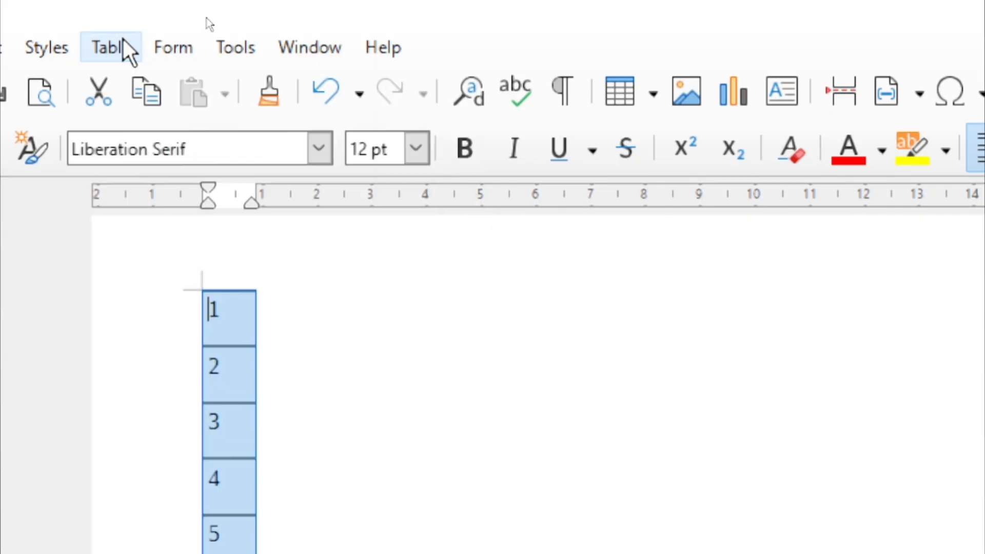
left_click(123, 40)
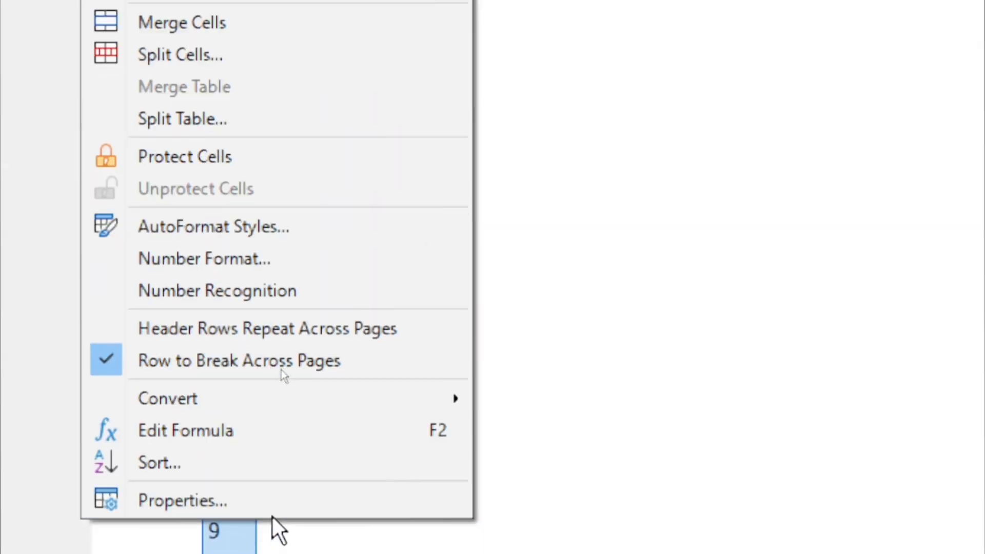
mouse_move(308, 392)
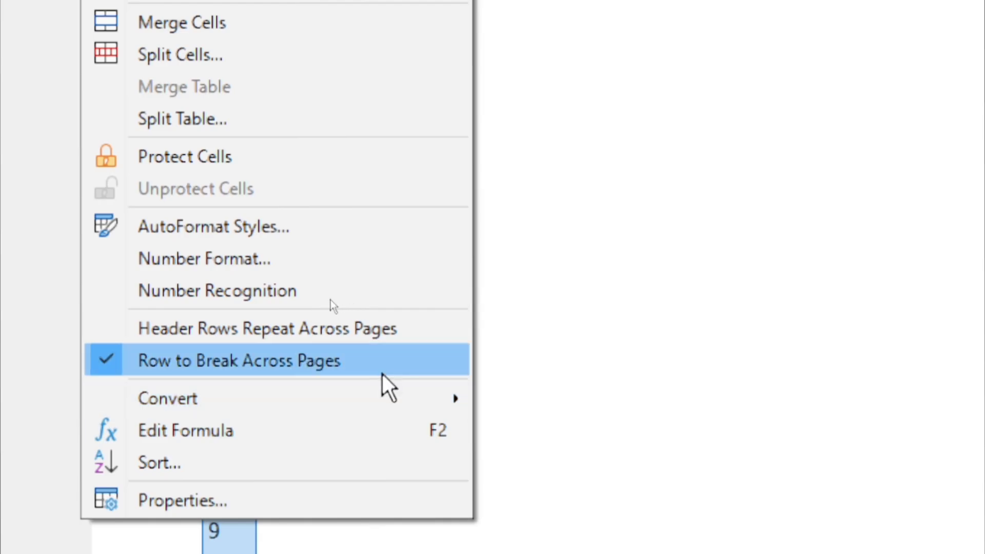
left_click(203, 470)
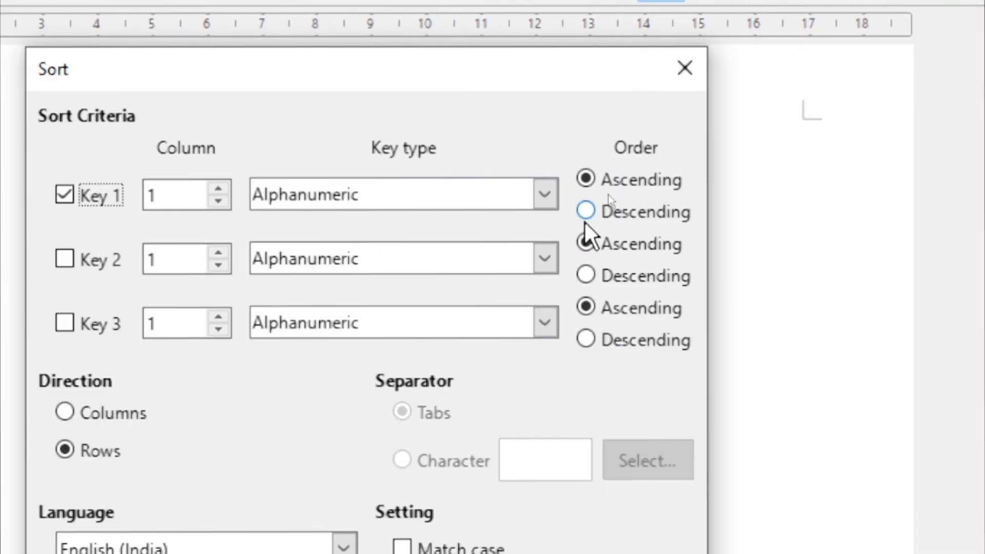
left_click(543, 197)
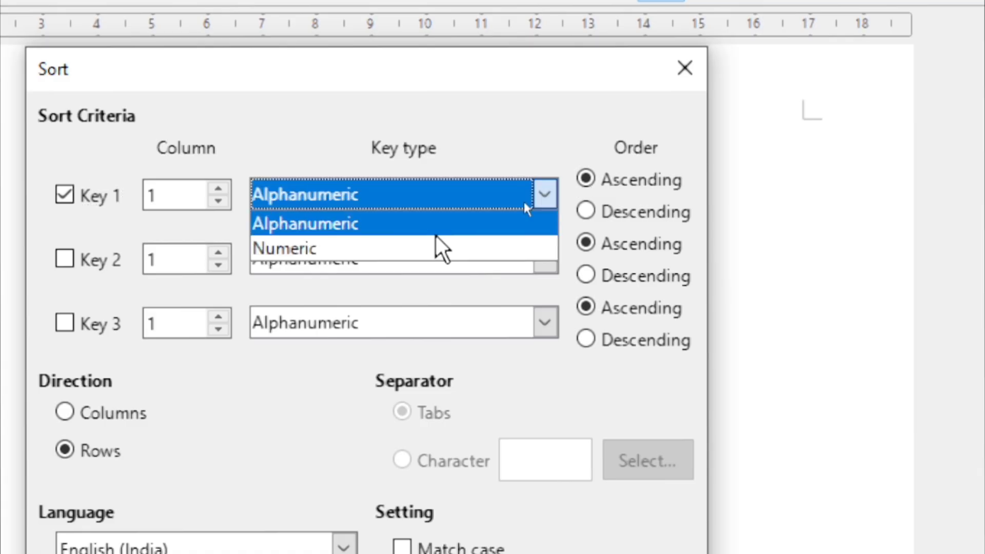
left_click(359, 247)
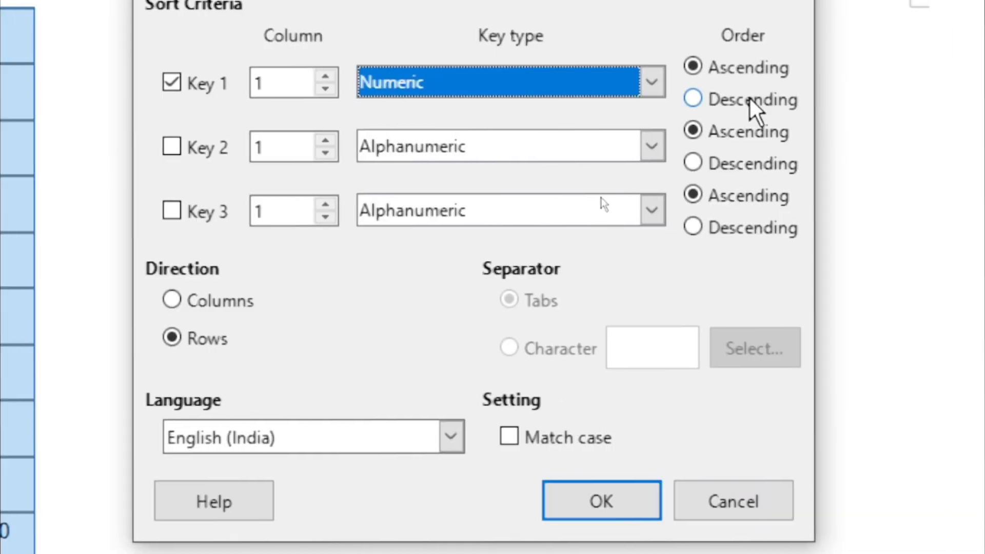
left_click(693, 98)
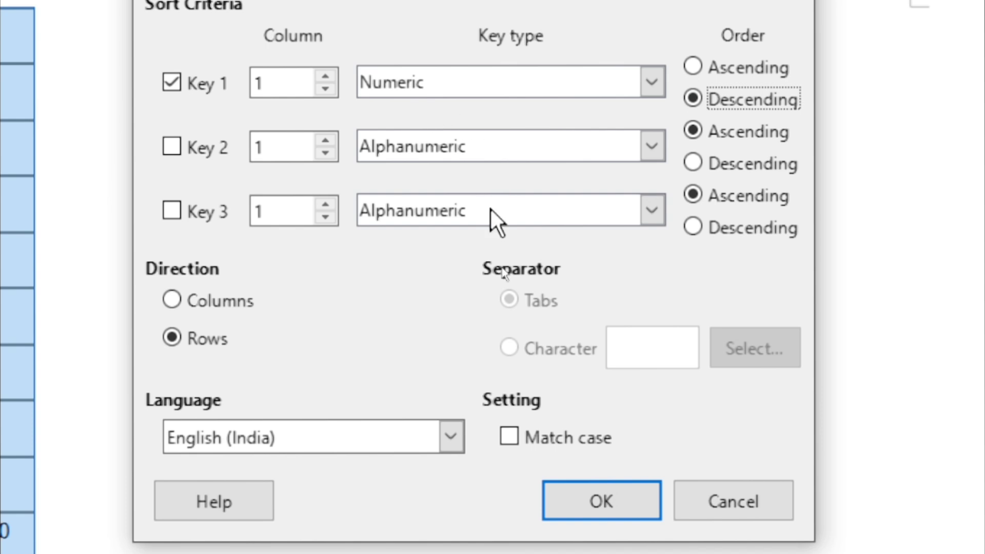
left_click(600, 502)
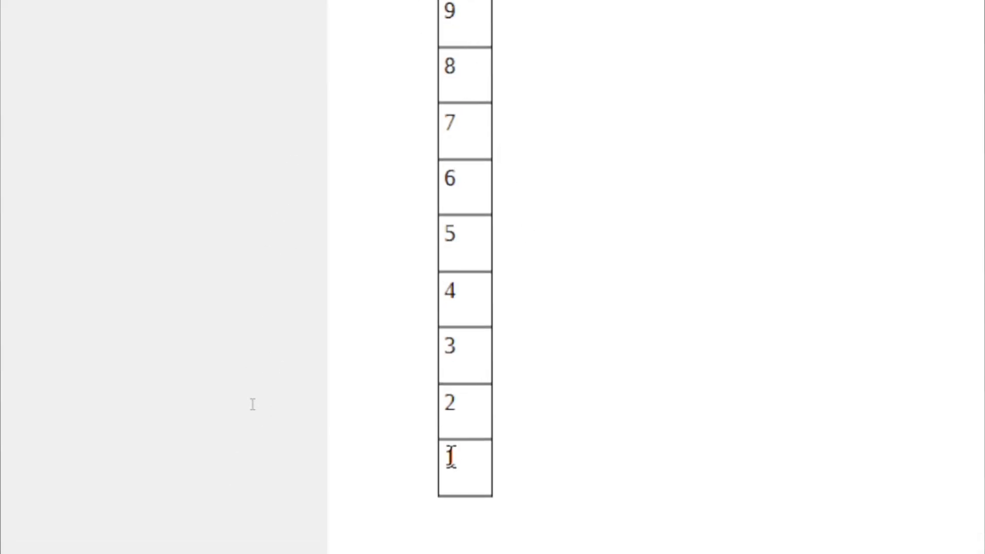
left_click_drag(459, 461, 480, 17)
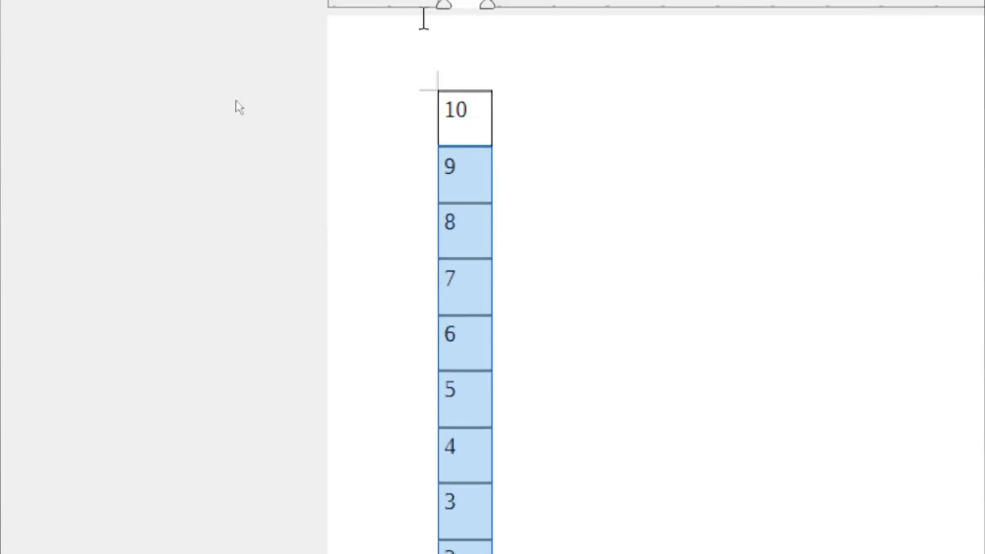
left_click(470, 527)
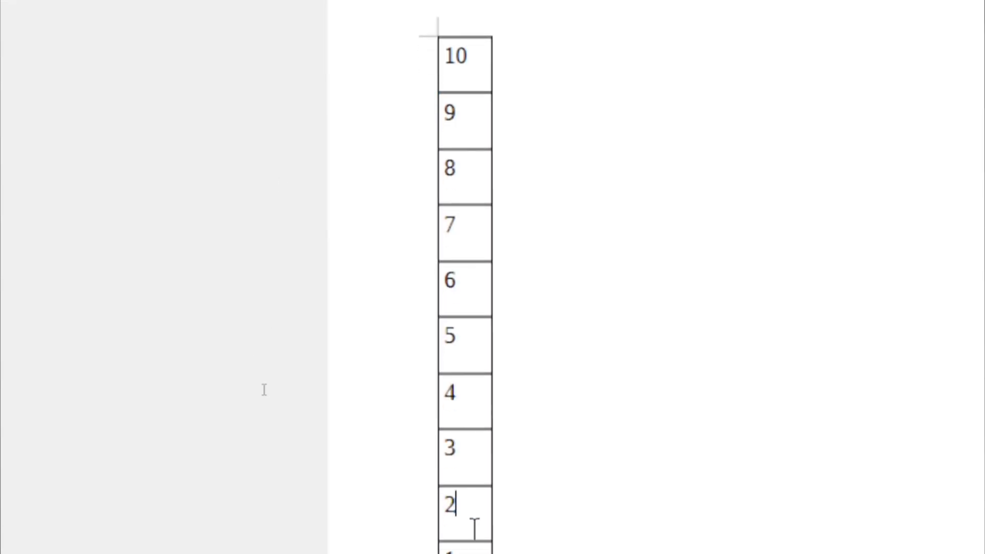
left_click_drag(473, 528, 465, 20)
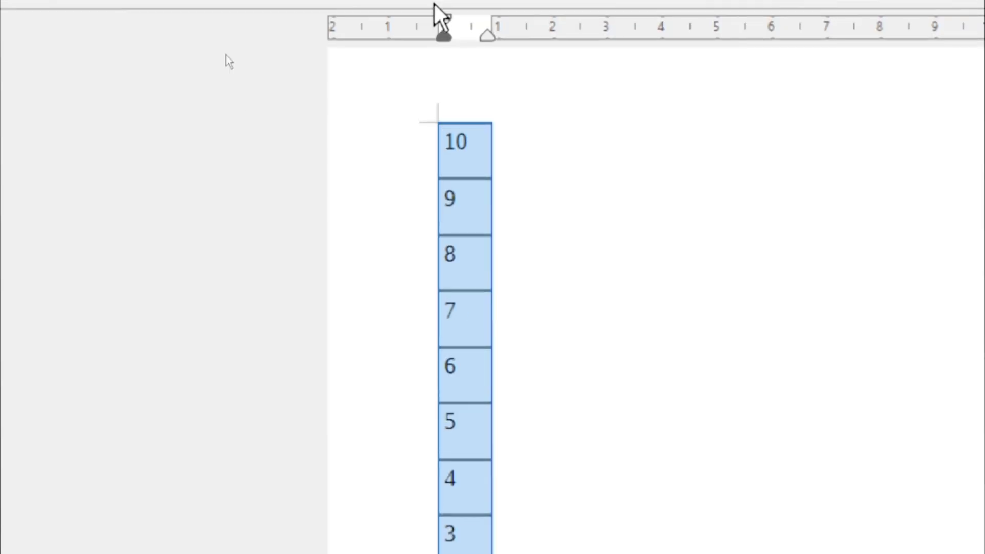
left_click(370, 47)
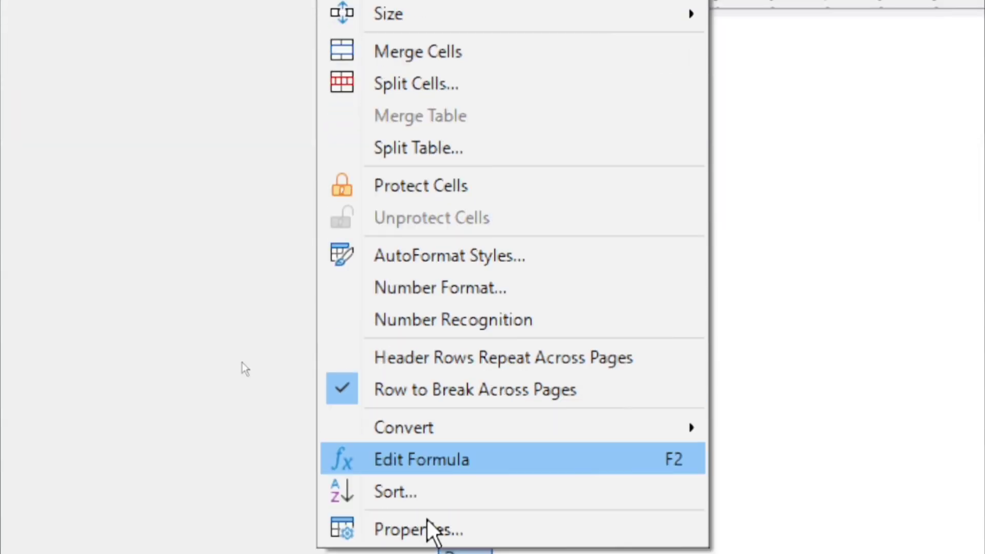
left_click(413, 396)
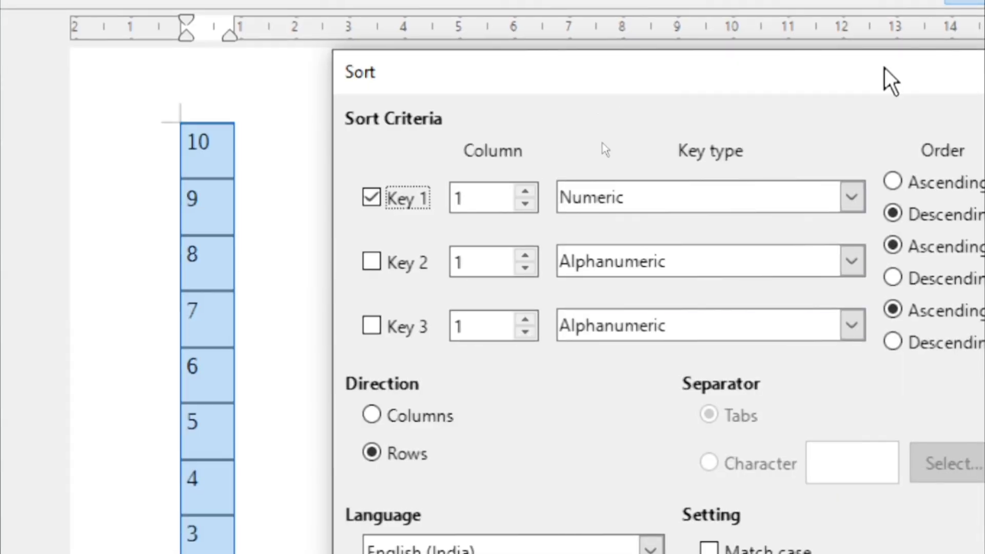
left_click(893, 182)
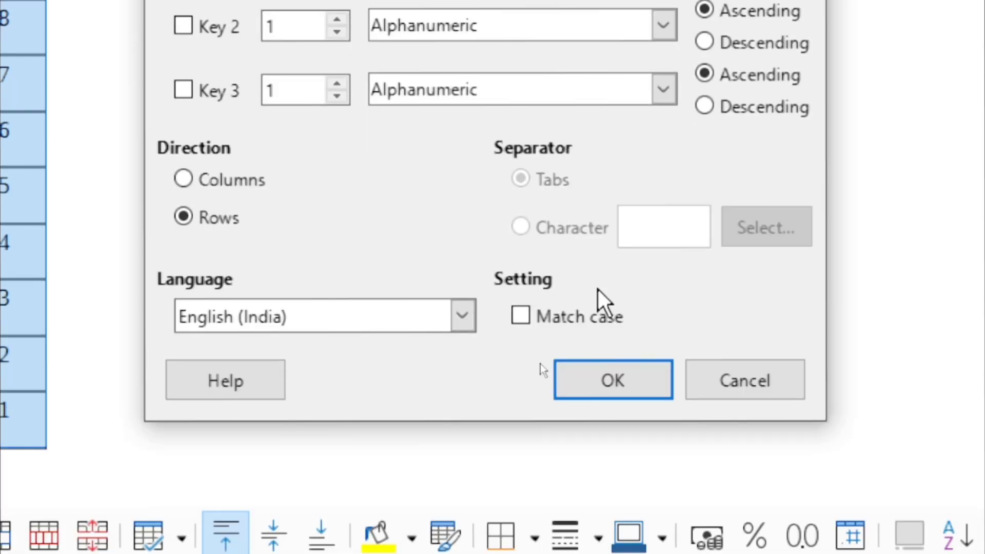
left_click(591, 374)
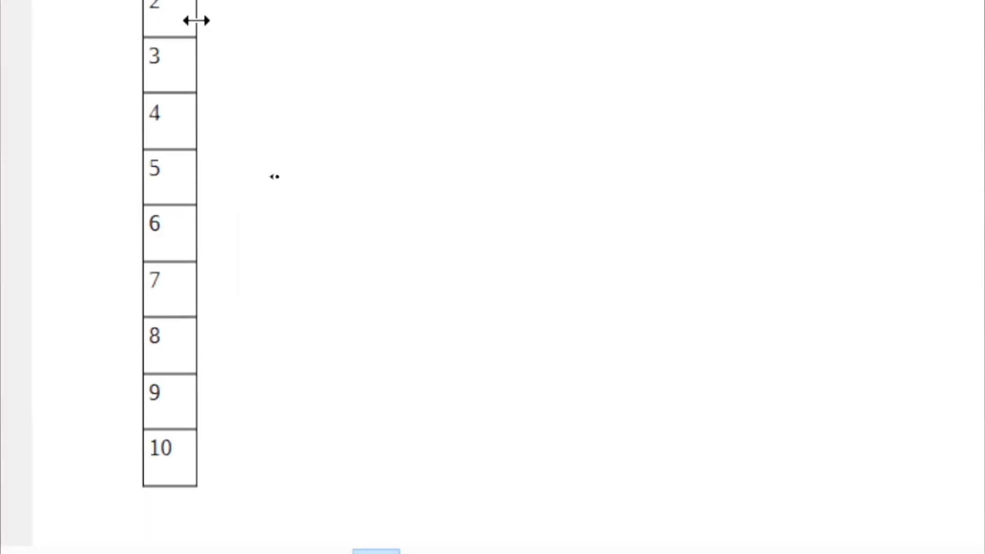
Clear the 2 from the second row, then delete the whole number table
left_click(310, 317)
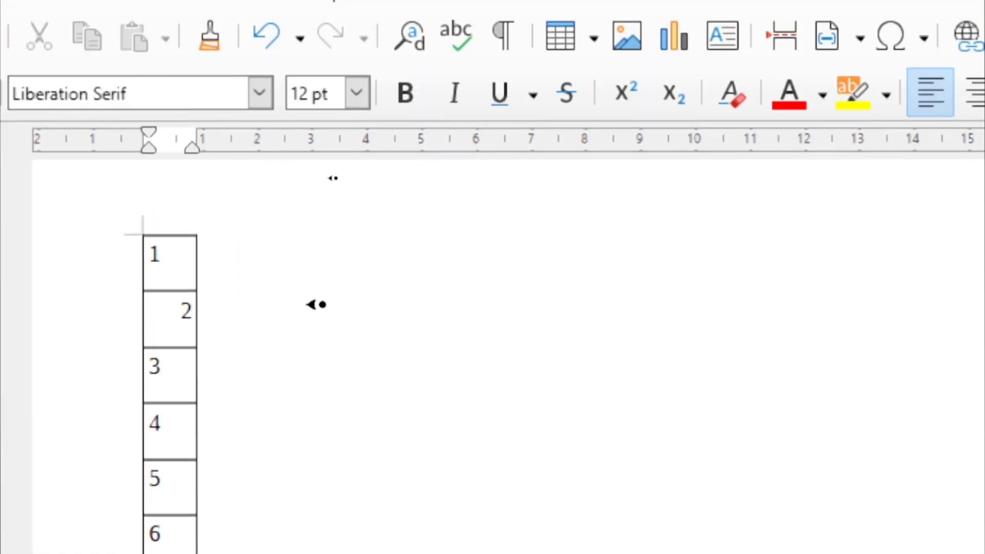
key("shift+Home")
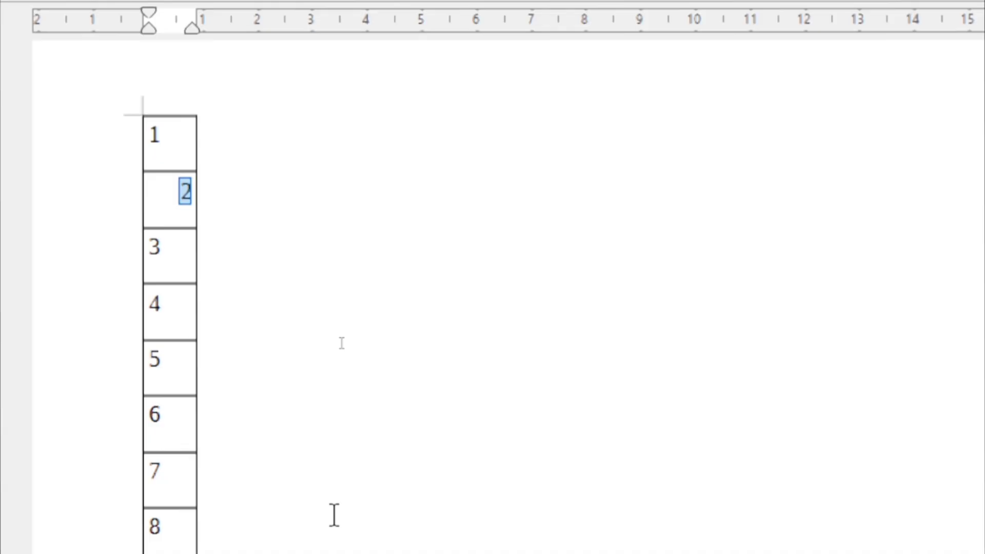
key("Delete")
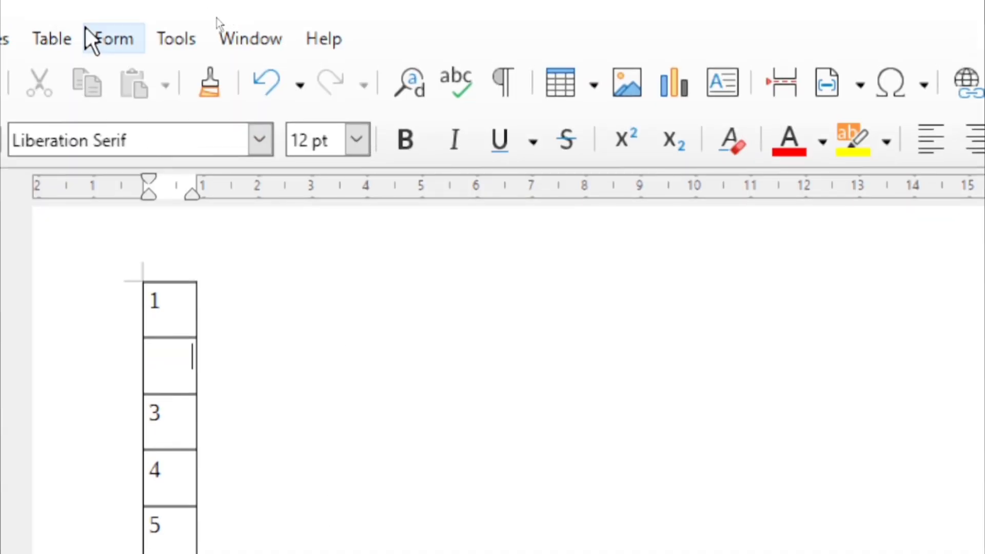
left_click(63, 33)
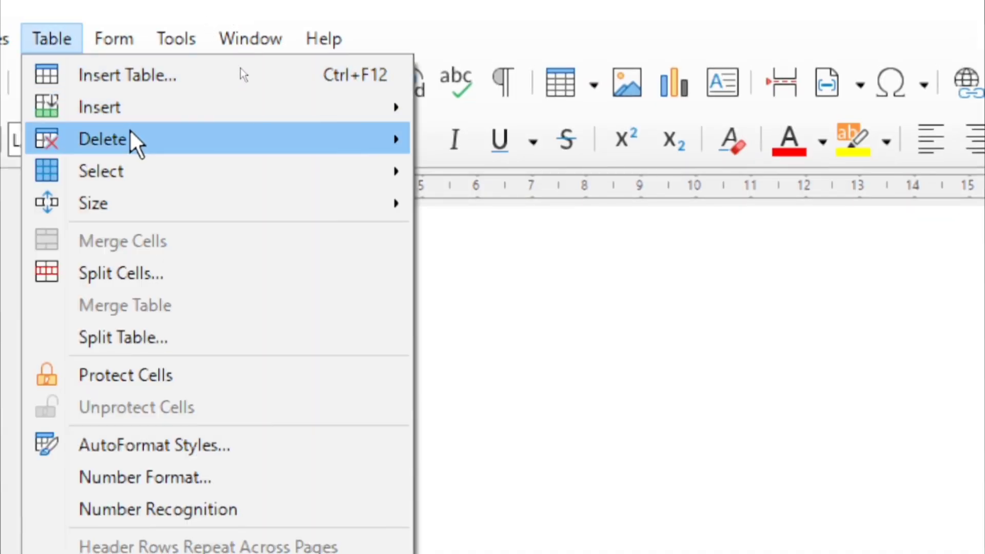
mouse_move(132, 141)
left_click(478, 201)
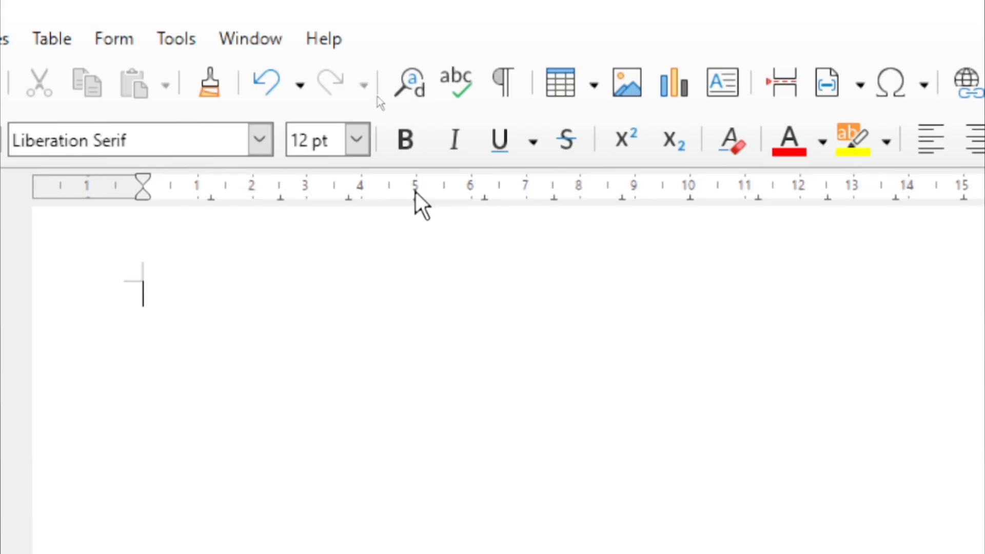
Insert a 6-by-3 table, adjust a column border, then undo both changes
left_click(55, 40)
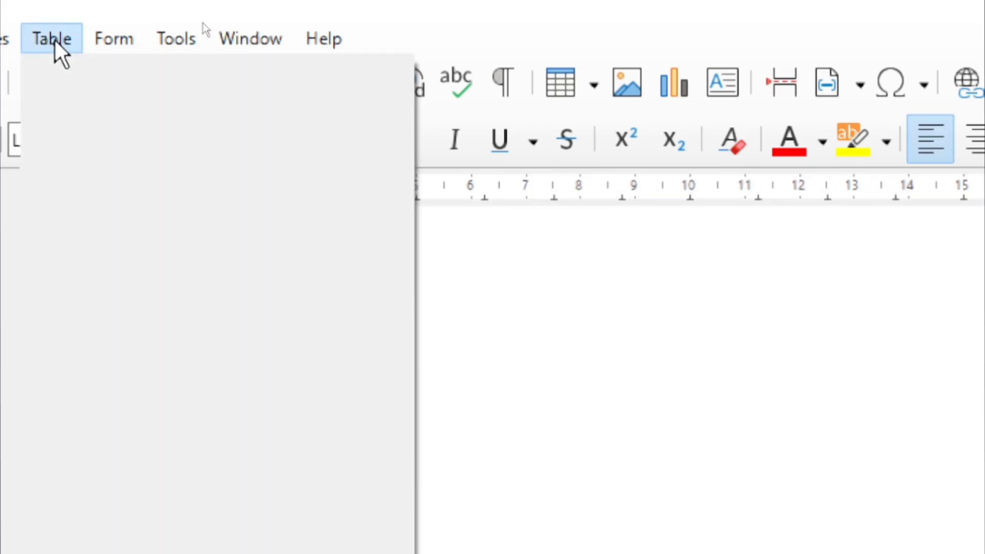
left_click(80, 70)
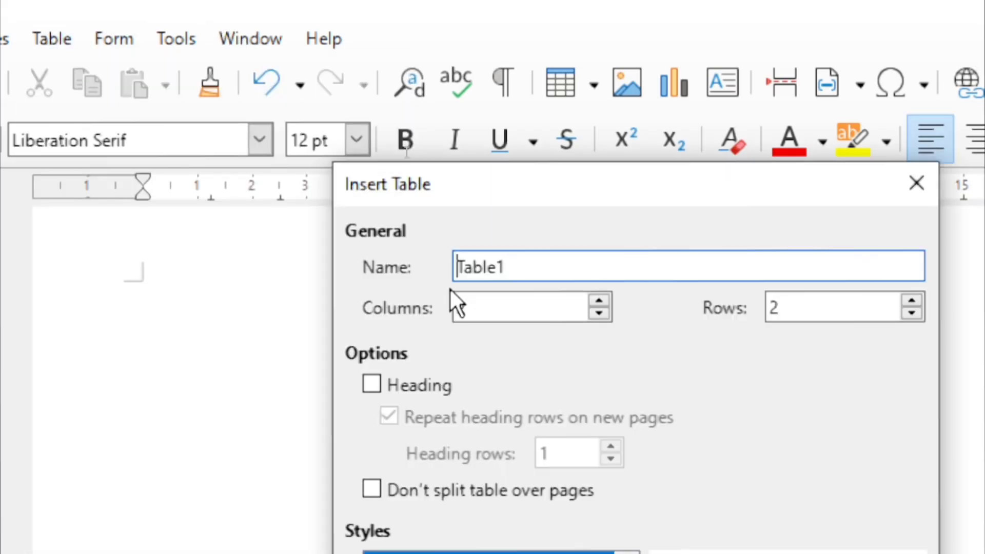
left_click(604, 302)
left_click(603, 303)
left_click(603, 303)
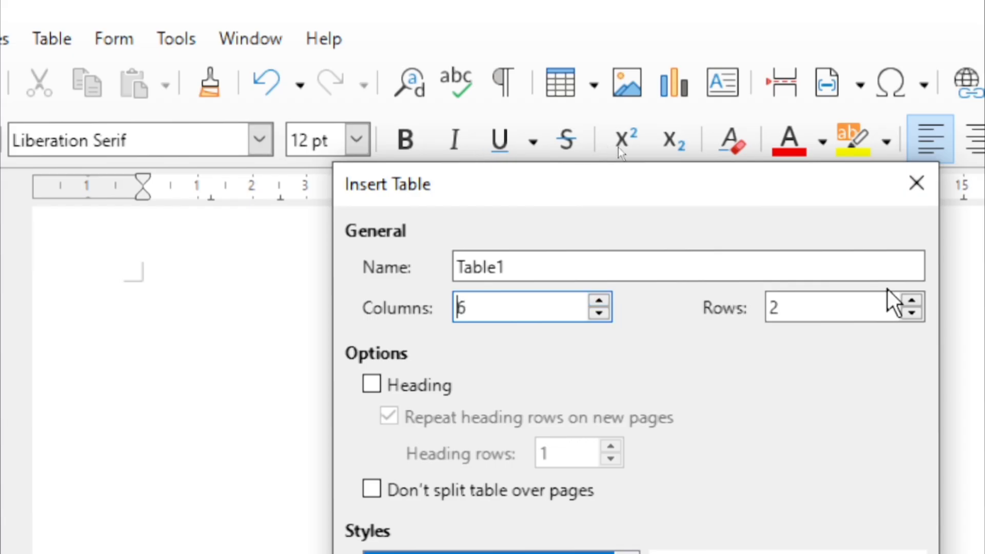
left_click(912, 302)
left_click(912, 302)
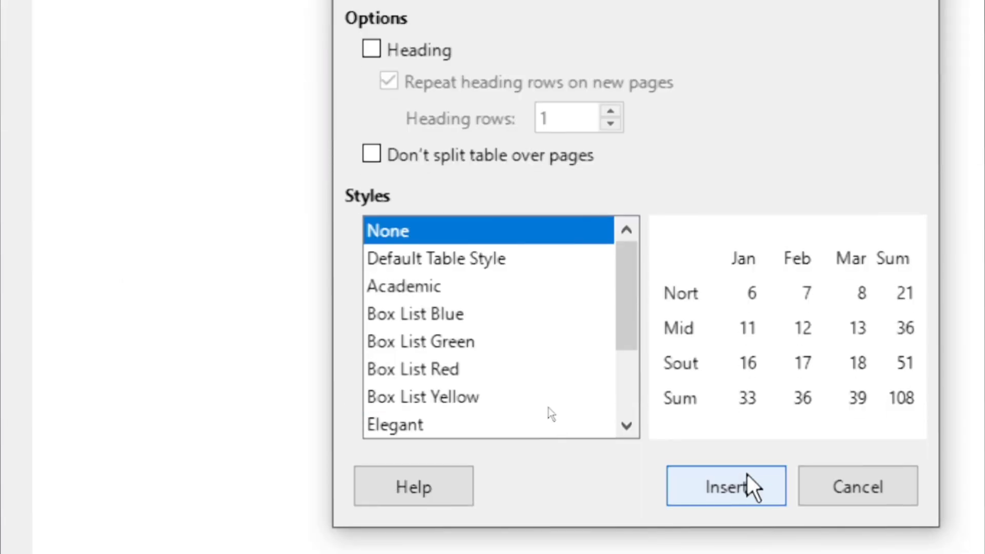
left_click(748, 485)
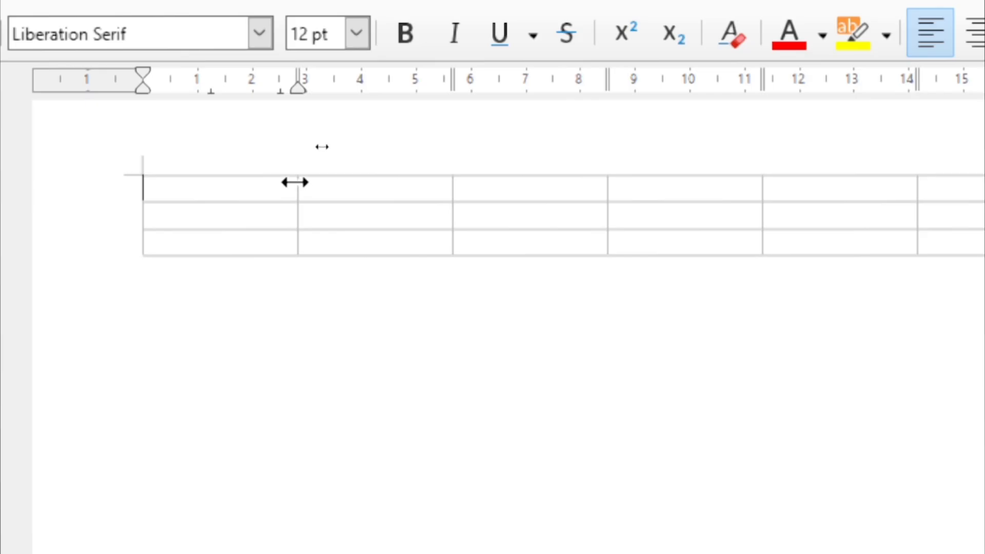
left_click_drag(295, 182, 263, 182)
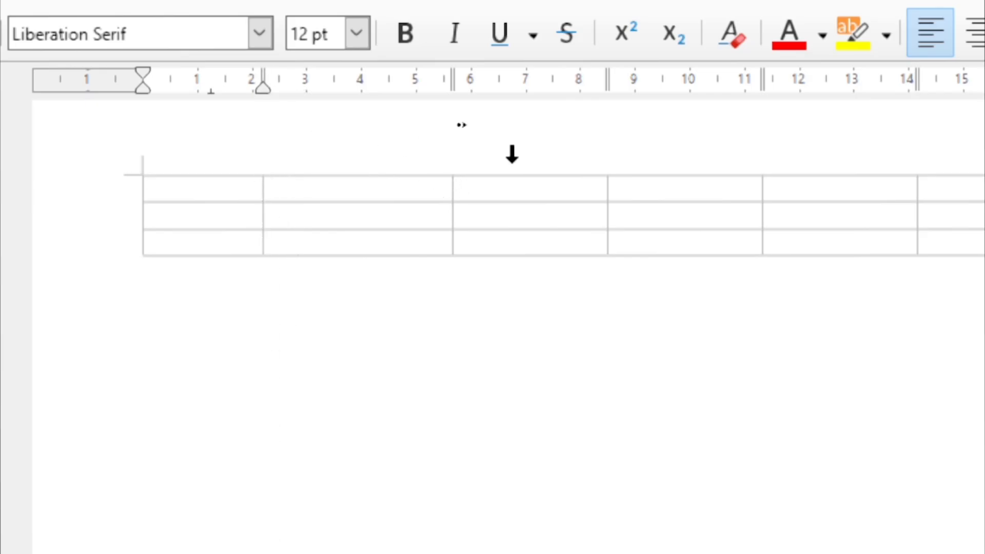
key("ctrl+z")
key("ctrl+z")
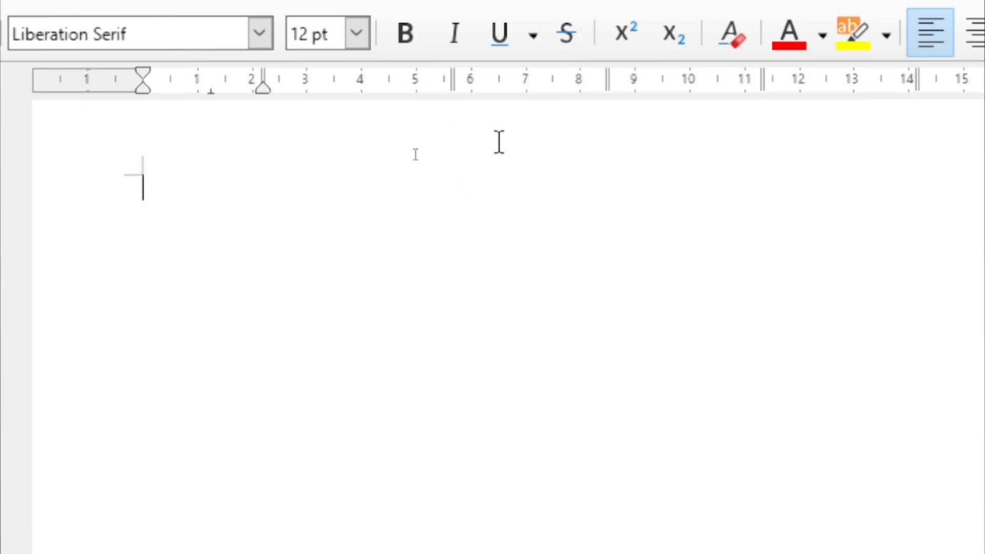
Insert a 4-column, 2-row table with the Default Table Style
left_click(126, 48)
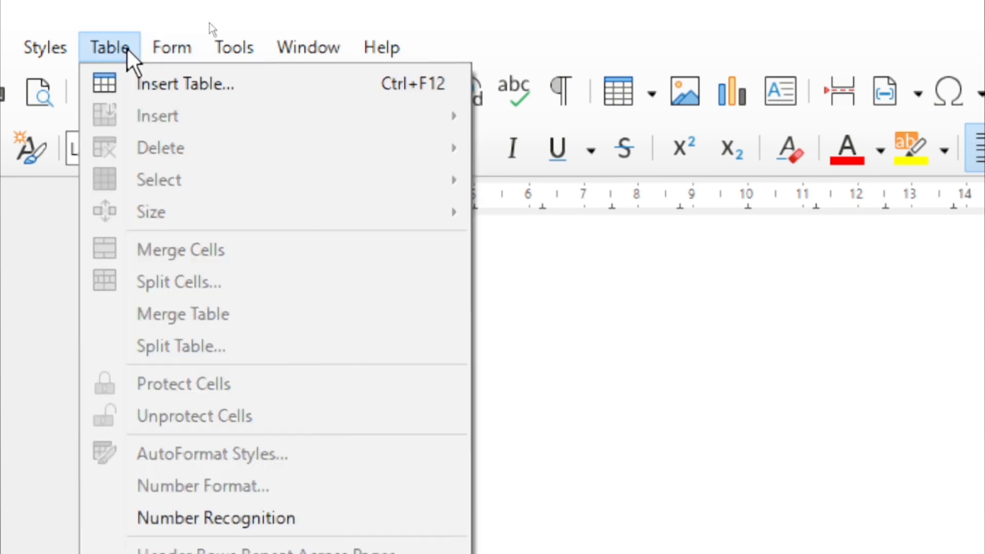
left_click(148, 78)
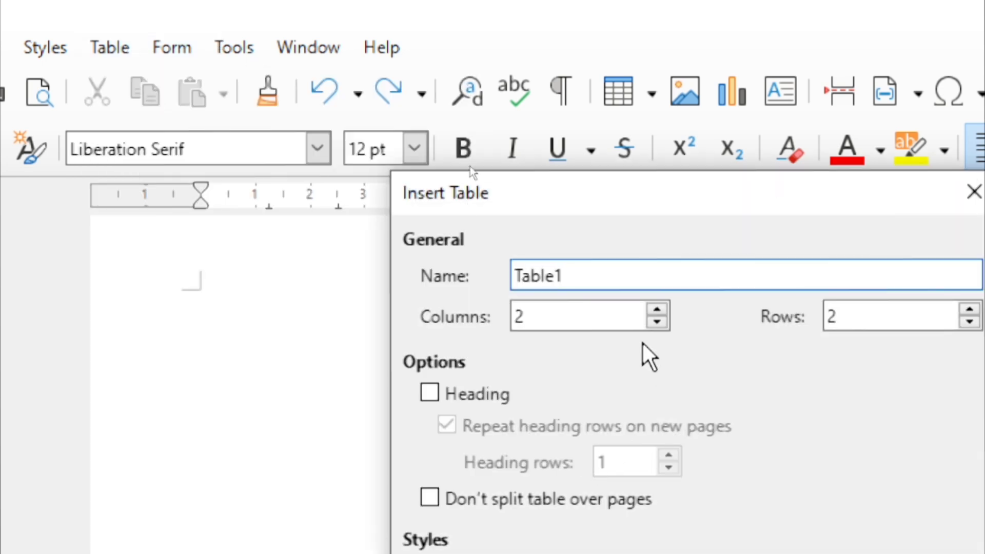
left_click(659, 312)
left_click(657, 311)
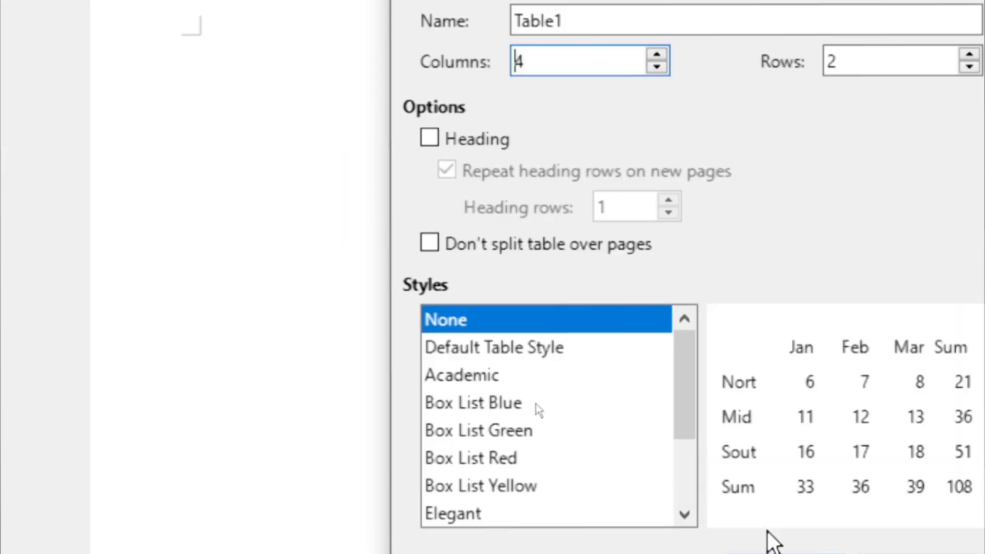
left_click(497, 317)
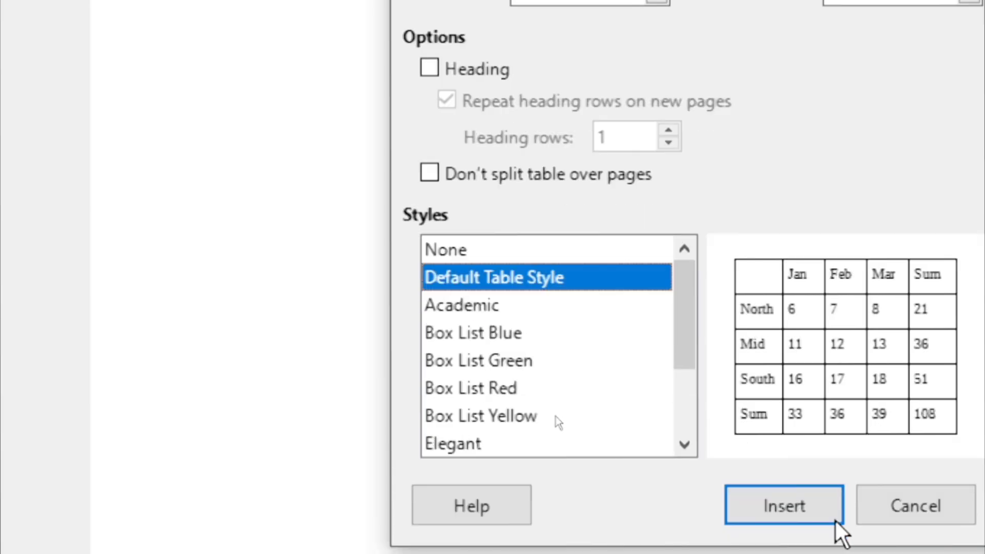
left_click(807, 545)
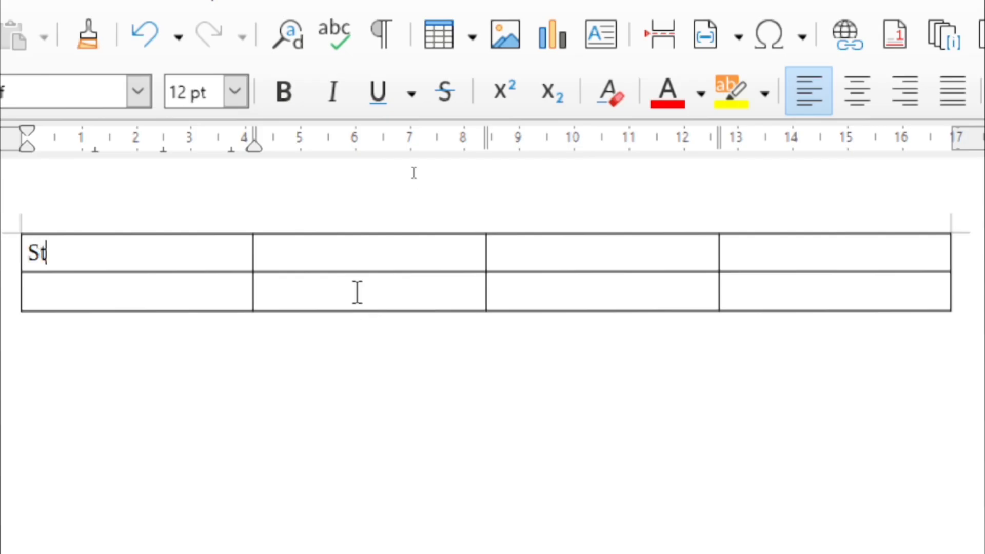
Fill the header cells with Student Name, Father Name and Gender, moving on to the fourth cell
type("uden")
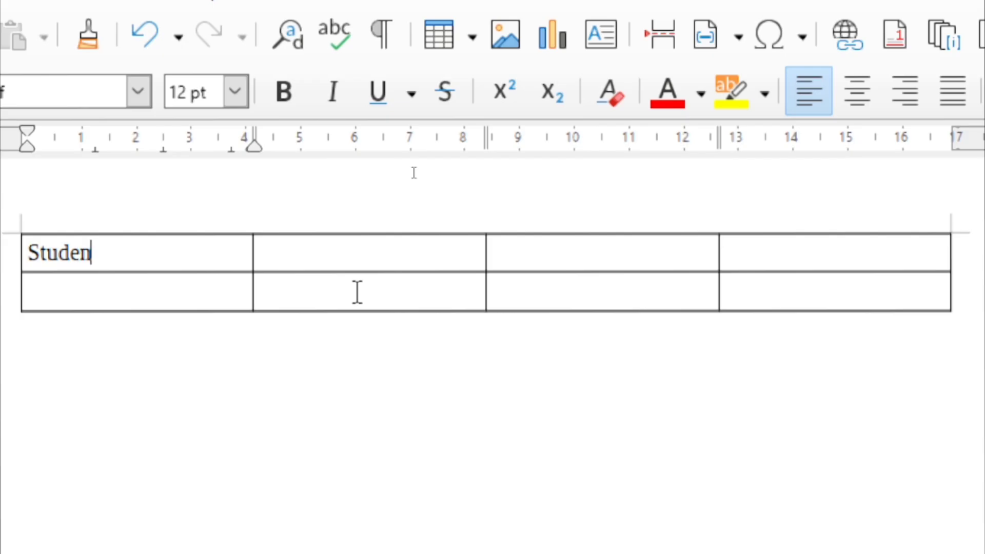
type("t Name")
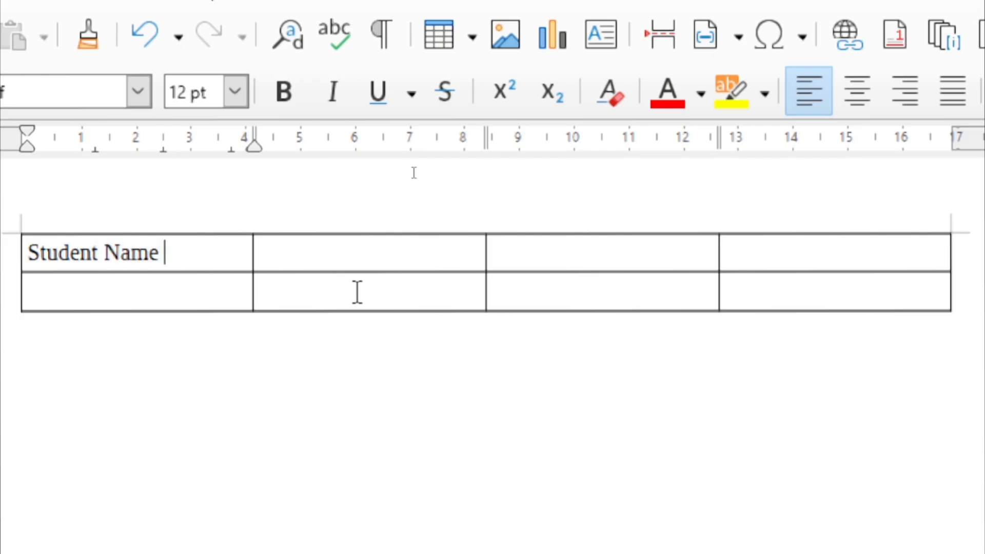
key("Tab")
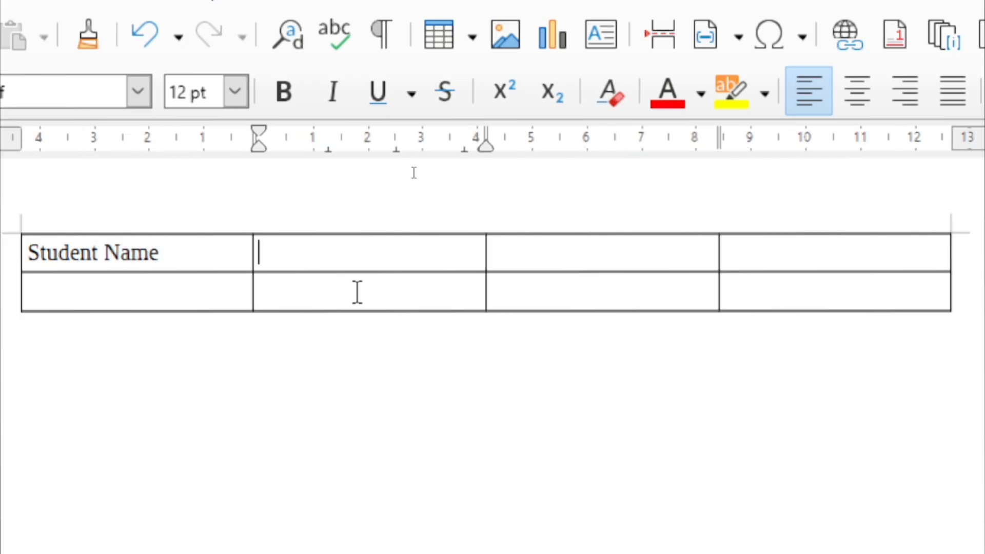
type("FAther Name")
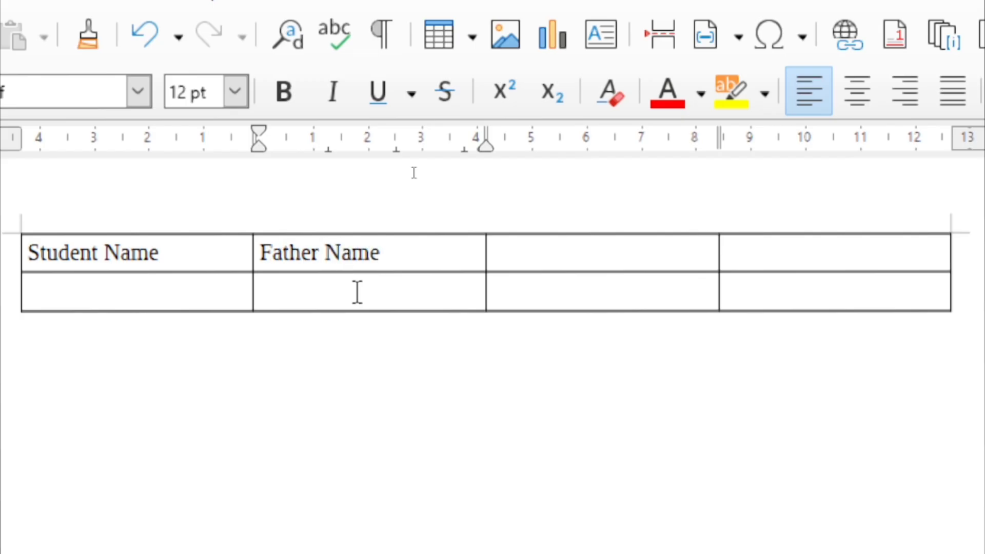
key("Tab")
type("Gend")
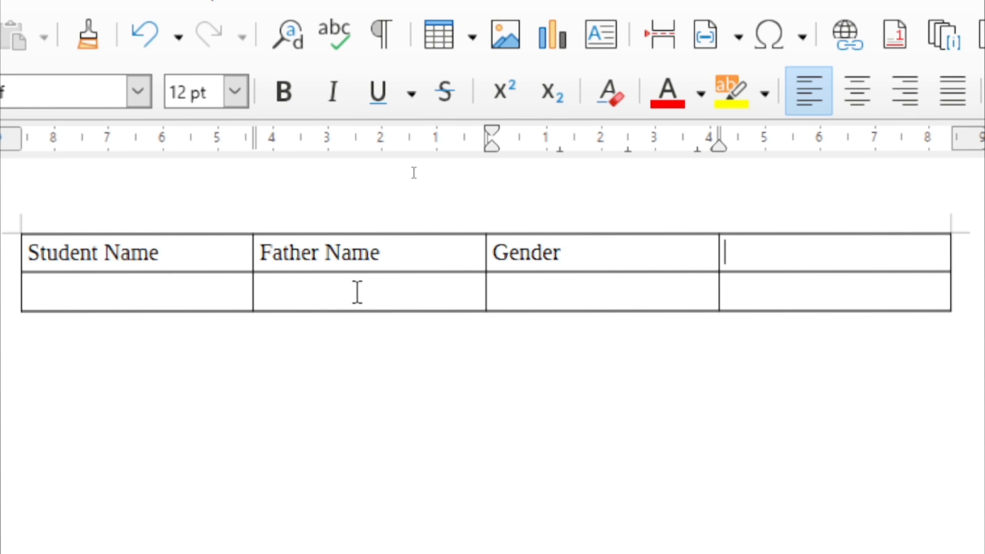
key("Tab")
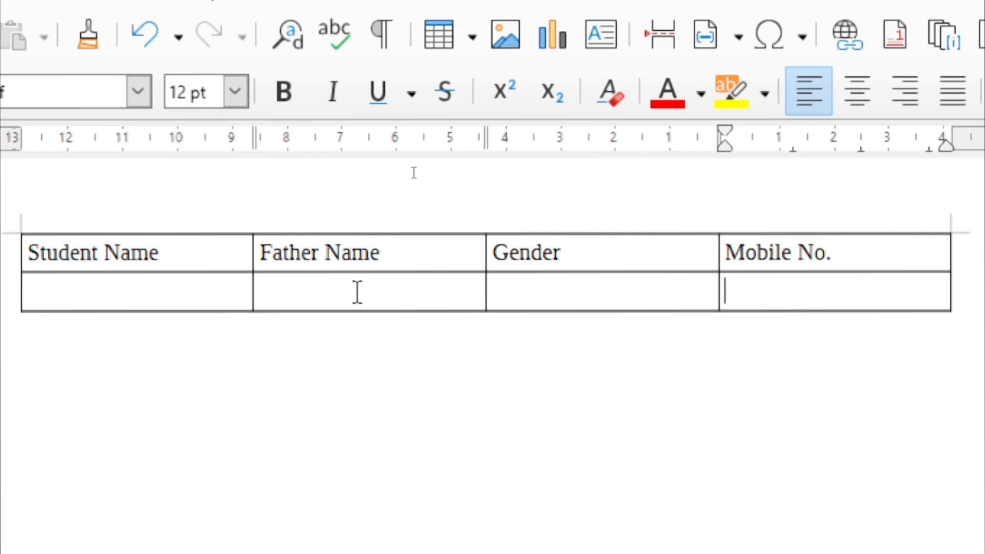
Fill the first student's row with the name, gender Male and a mobile number
key("Tab")
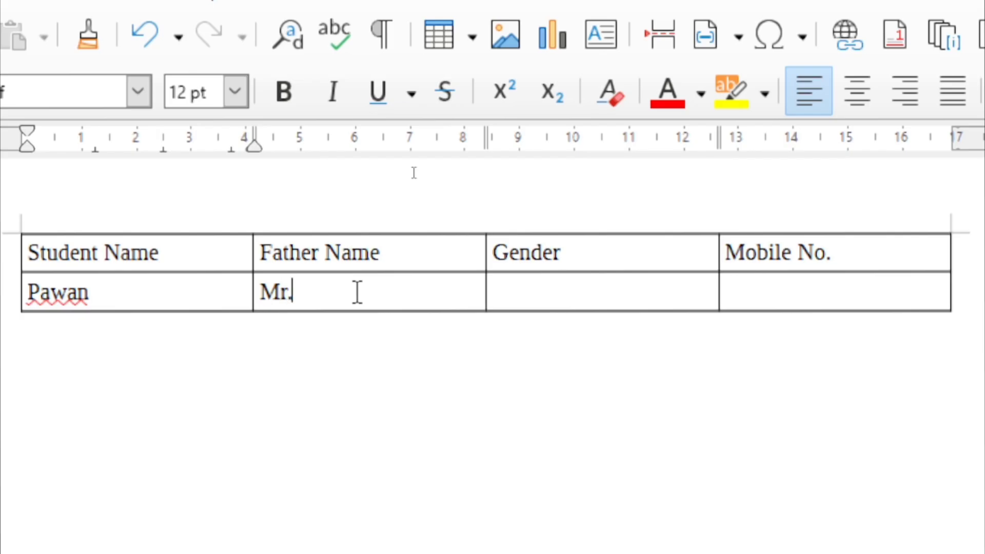
type("Rakesh")
key("Tab")
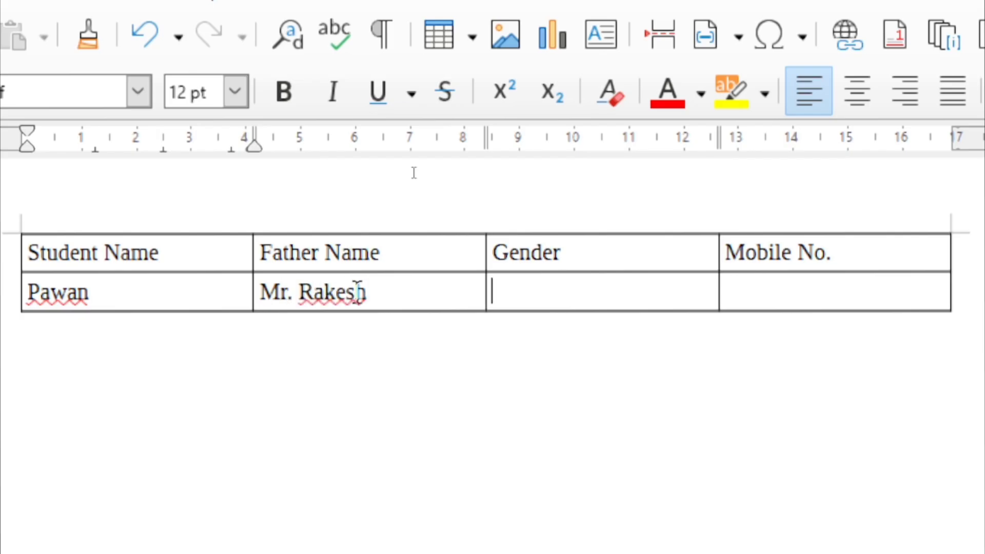
type("MAle")
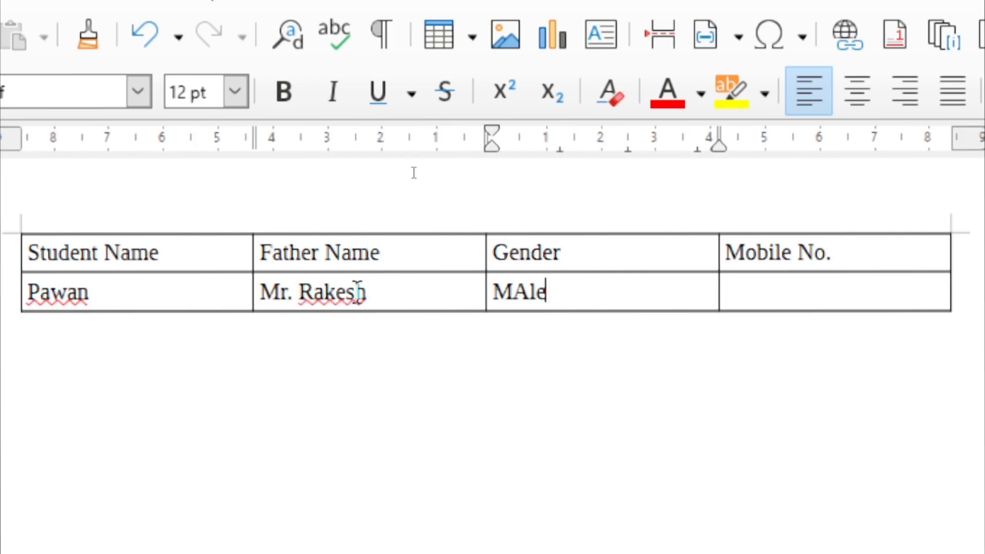
key("Tab")
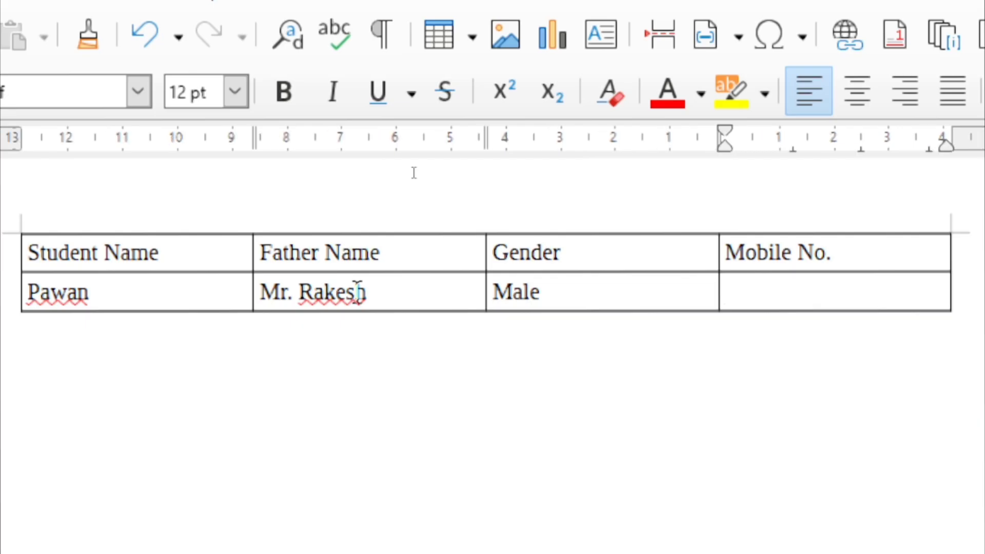
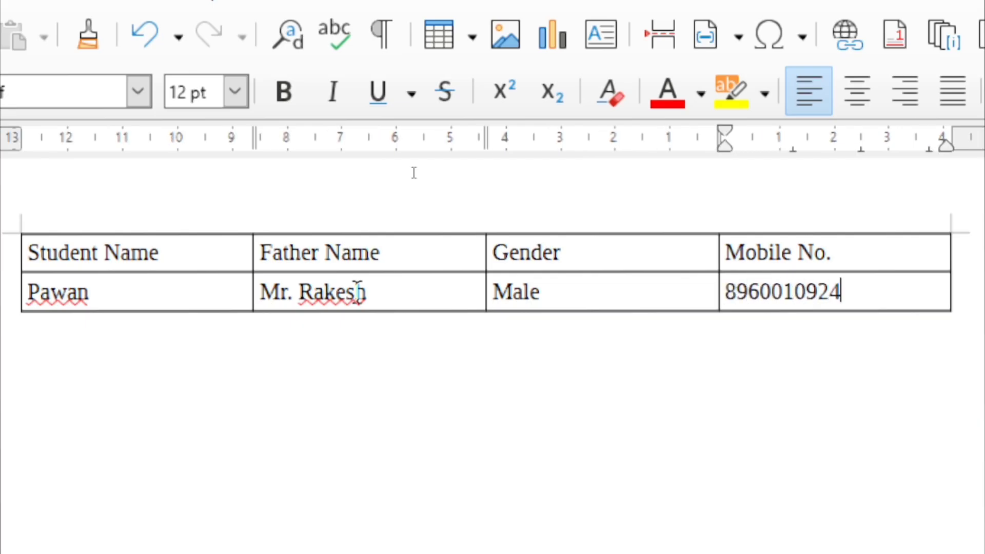
Add a third row and enter the second student's name, father's name, Male and mobile number
key("Tab")
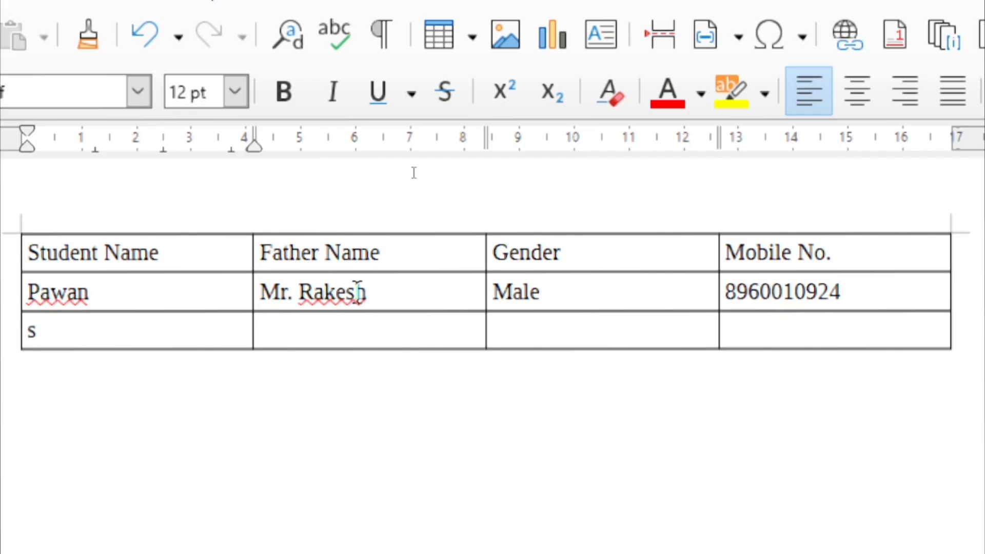
type("shashi")
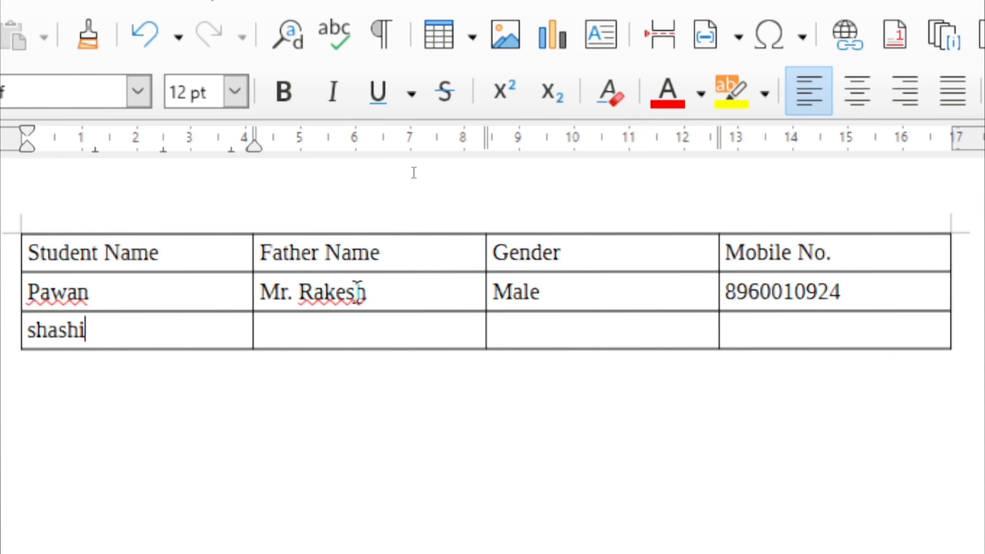
key("Tab")
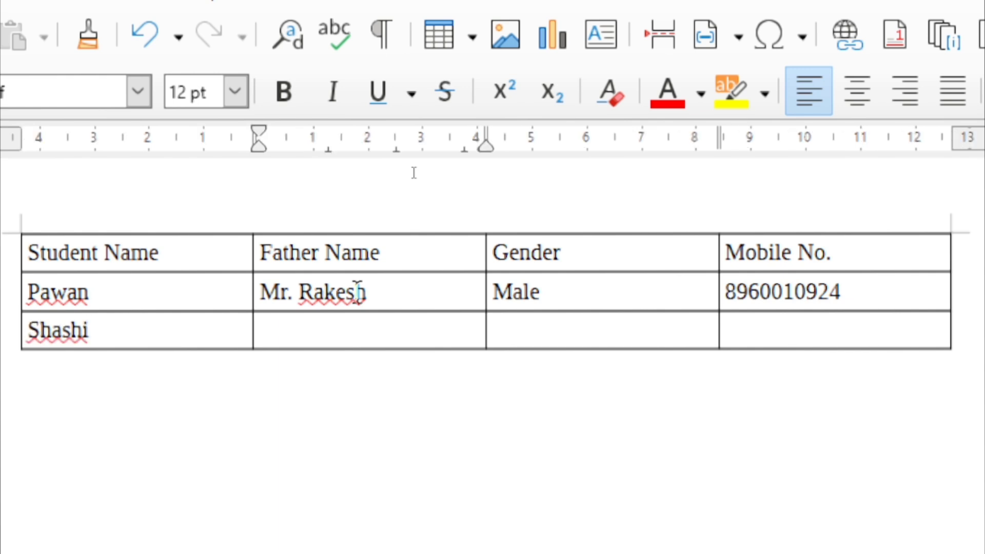
type("Mr. Prabhu")
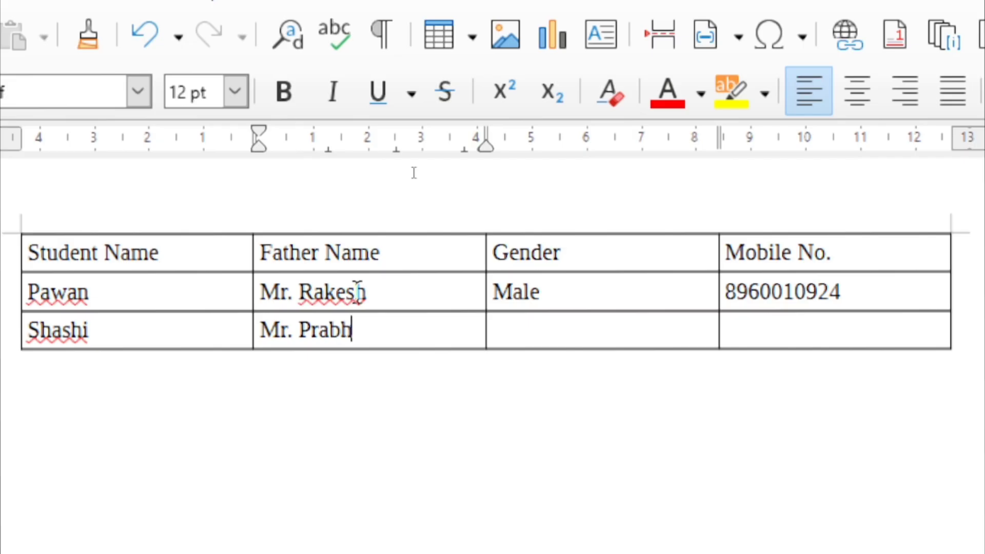
key("Tab")
type("Male")
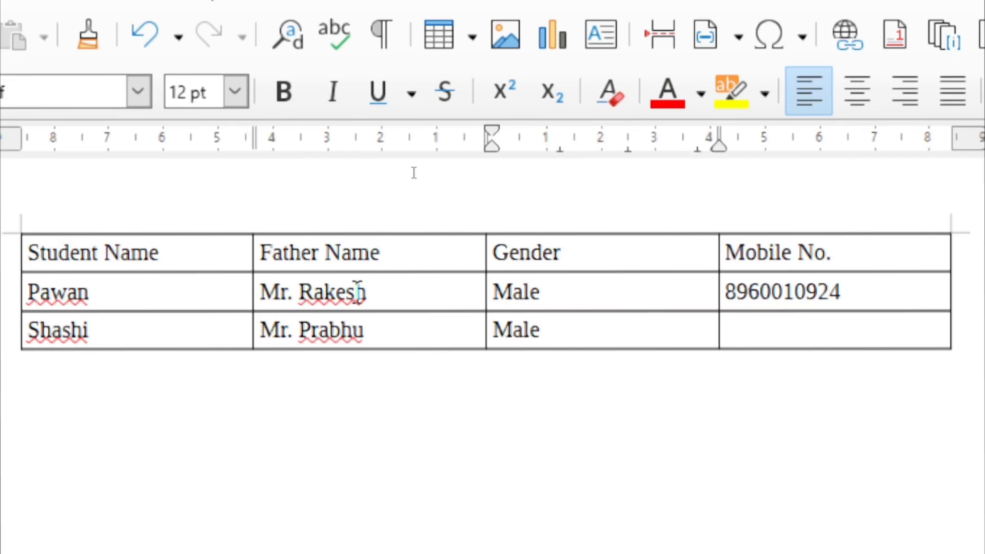
key("Tab")
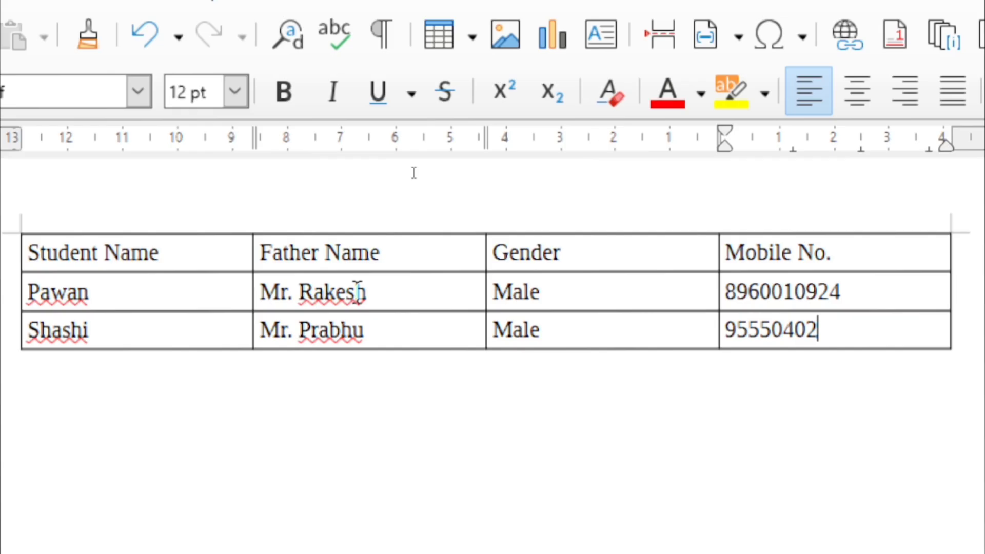
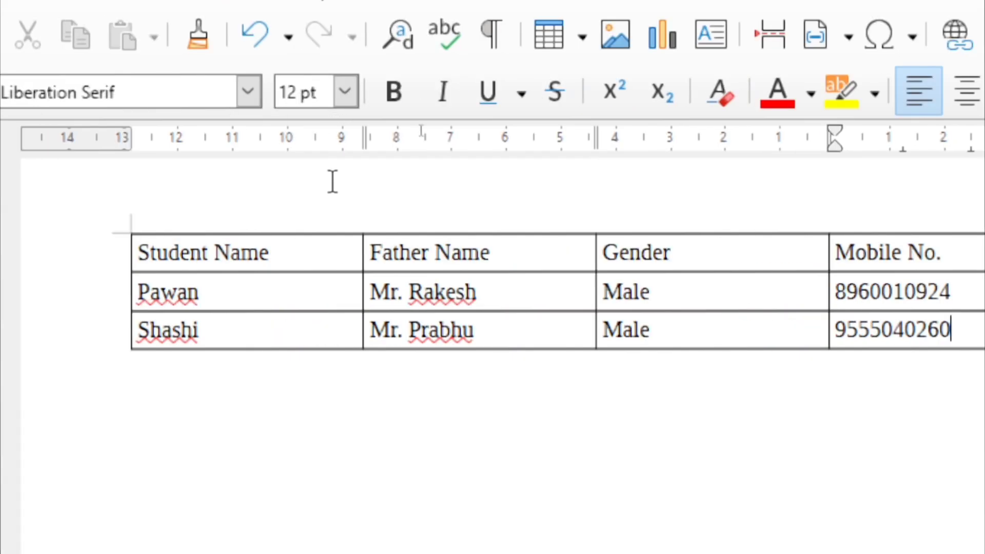
Select the whole student table and open the Table to Text conversion dialog
left_click_drag(946, 330, 278, 270)
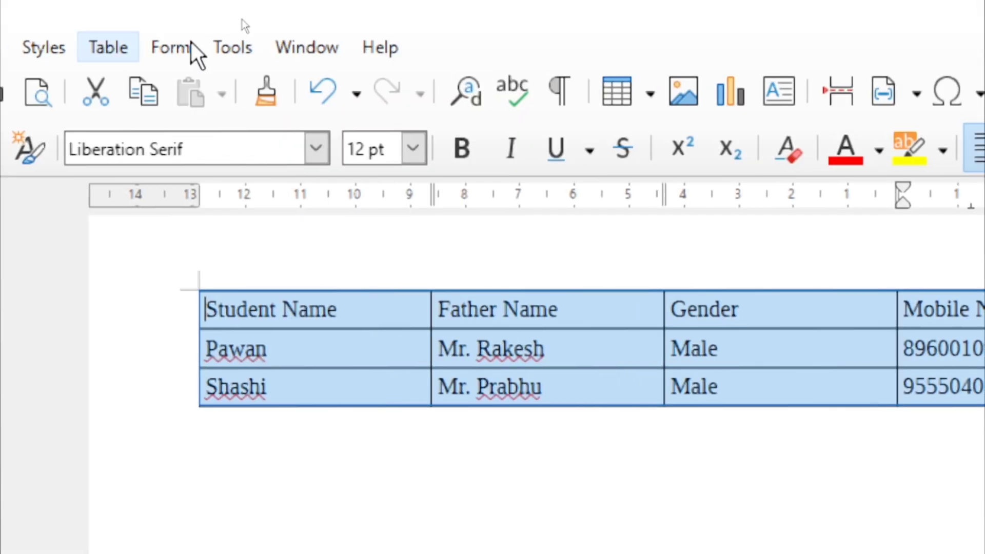
left_click(105, 49)
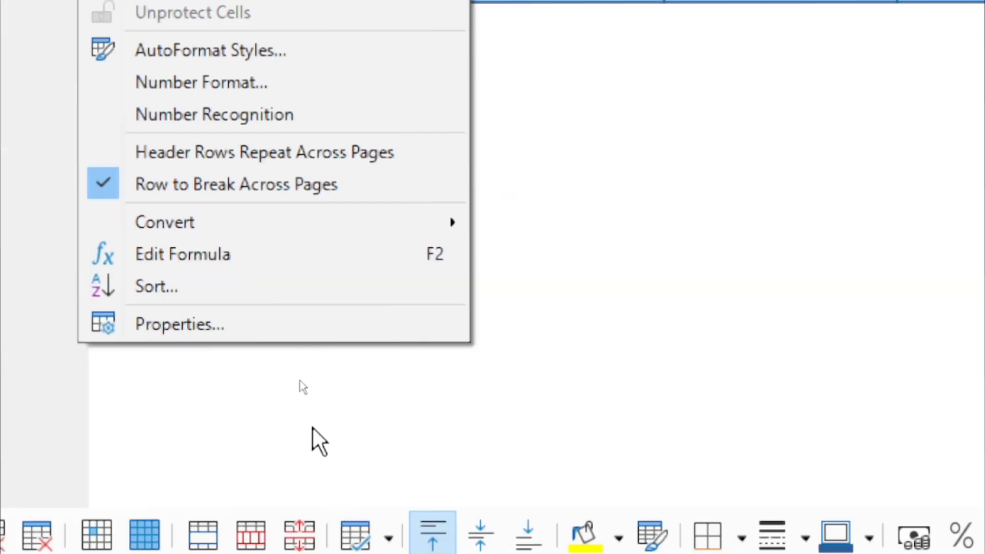
mouse_move(281, 222)
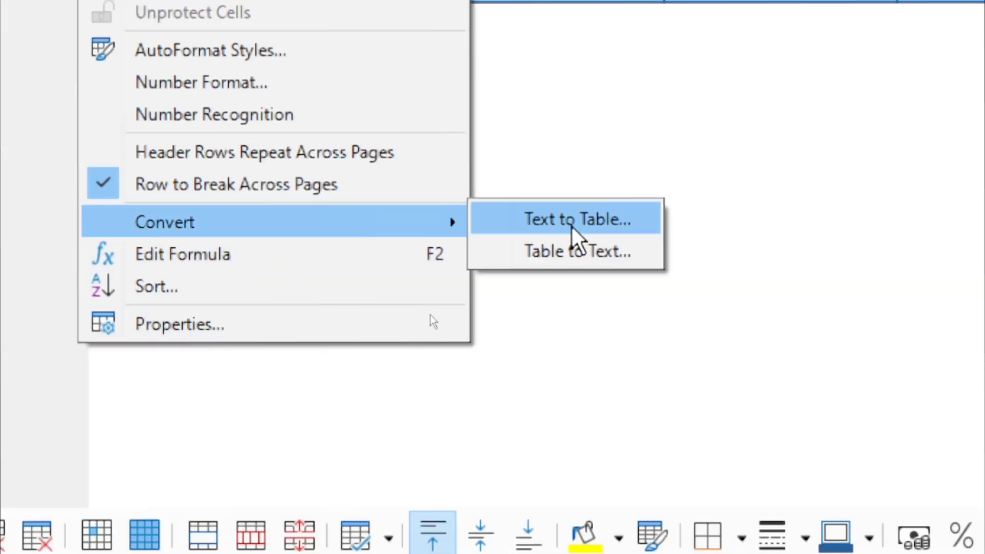
left_click(565, 251)
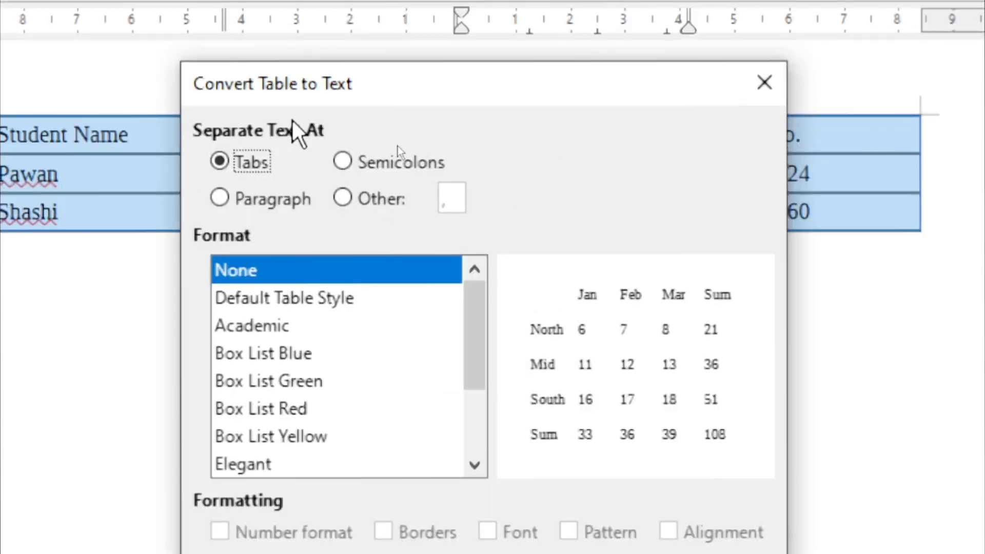
key("F1")
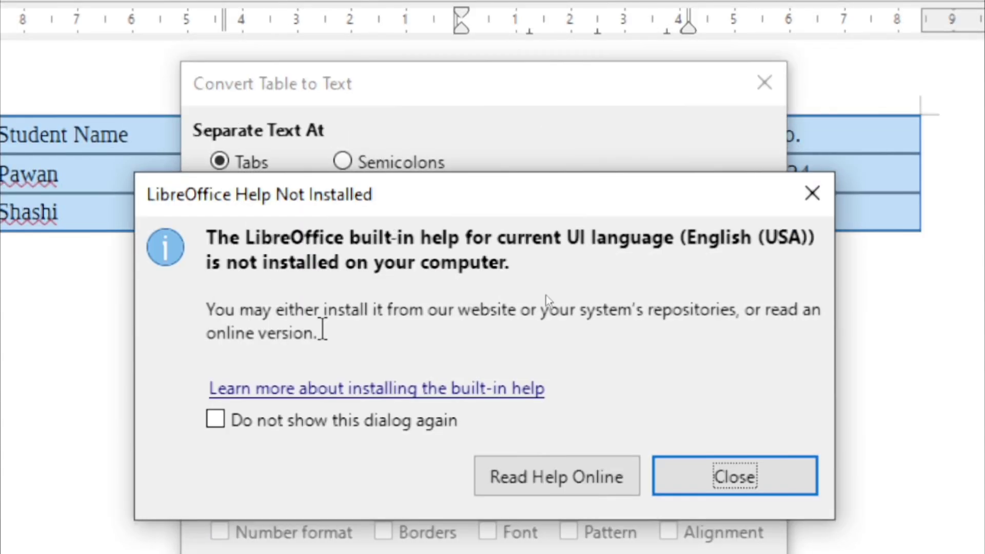
left_click(813, 194)
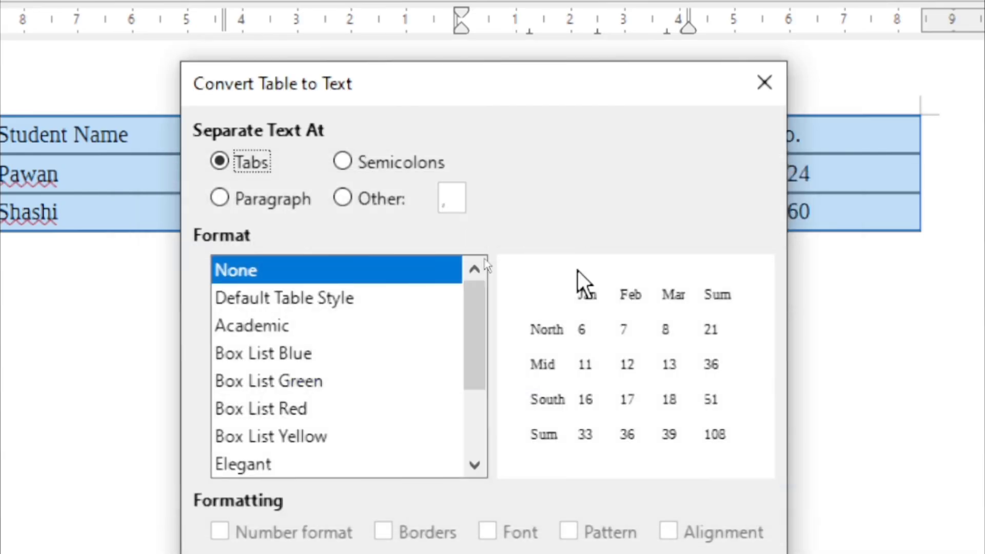
left_click(332, 270)
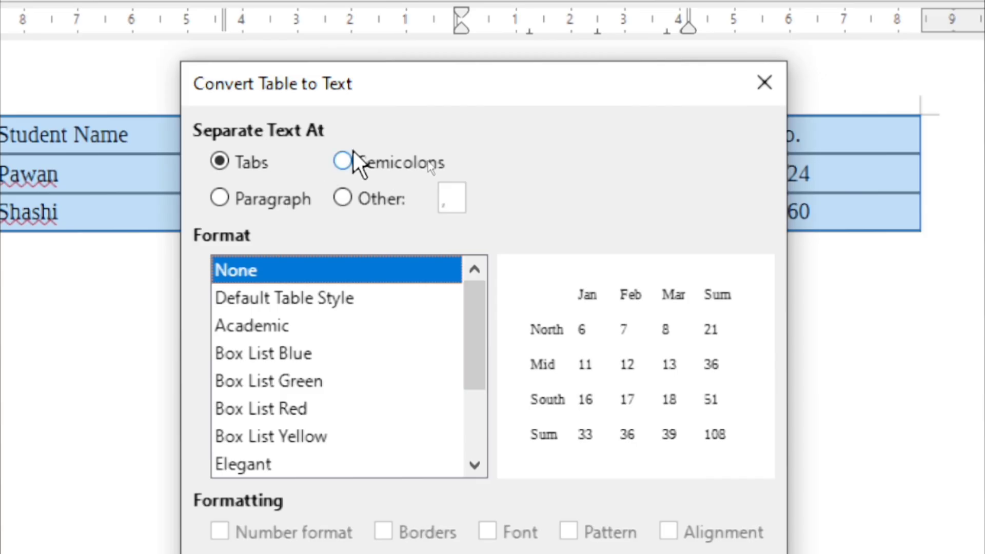
Convert the table to text using ':' as the custom separator
left_click(341, 162)
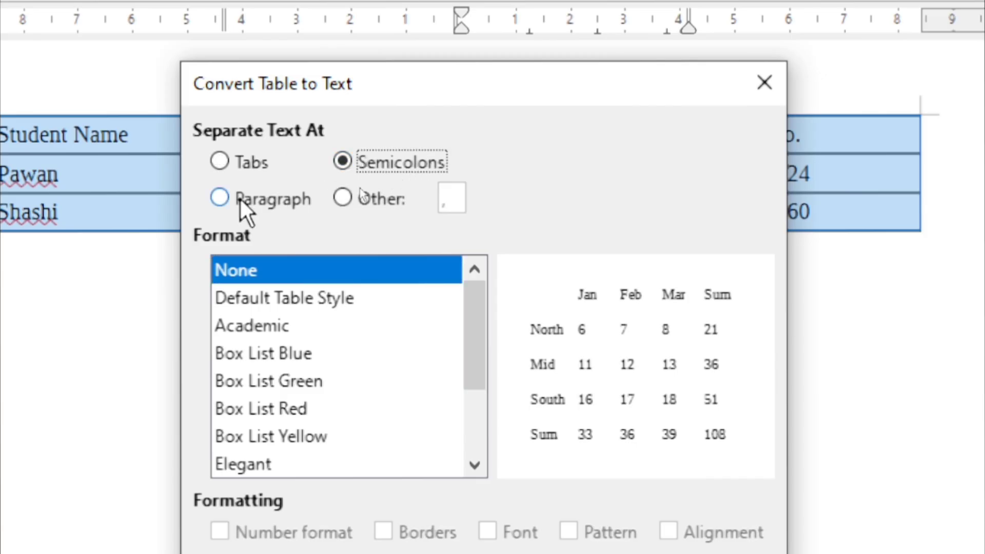
left_click(219, 203)
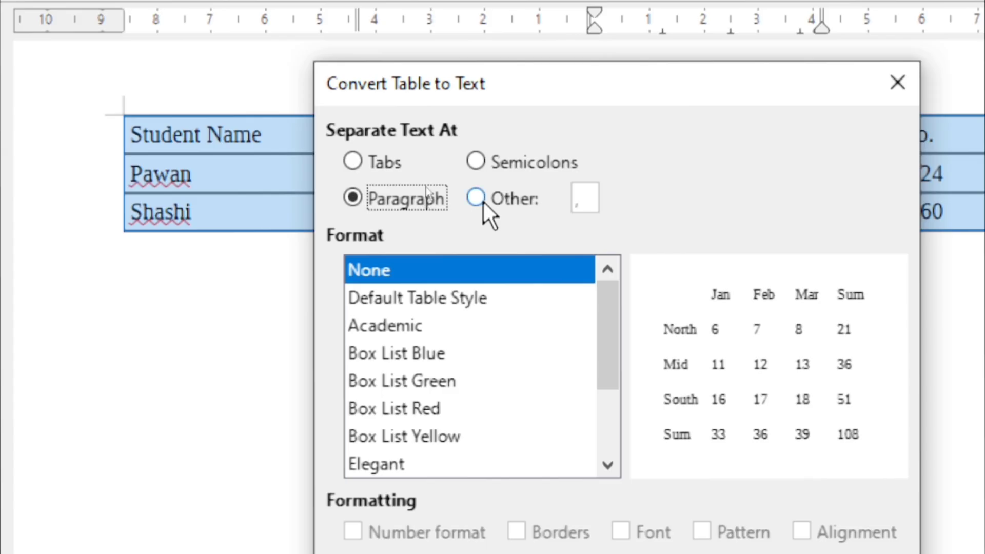
left_click(480, 198)
left_click(582, 198)
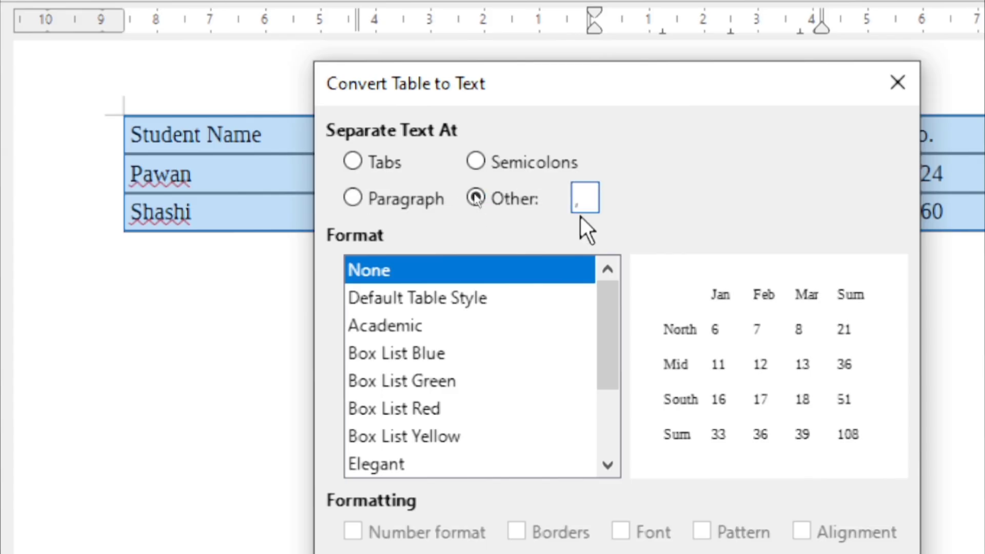
key("BackSpace")
type(":")
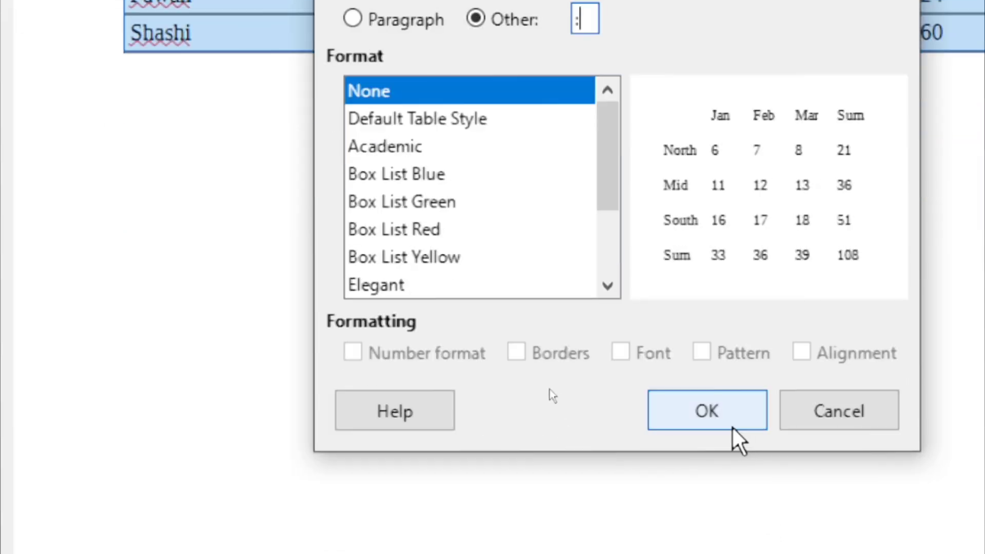
left_click(728, 428)
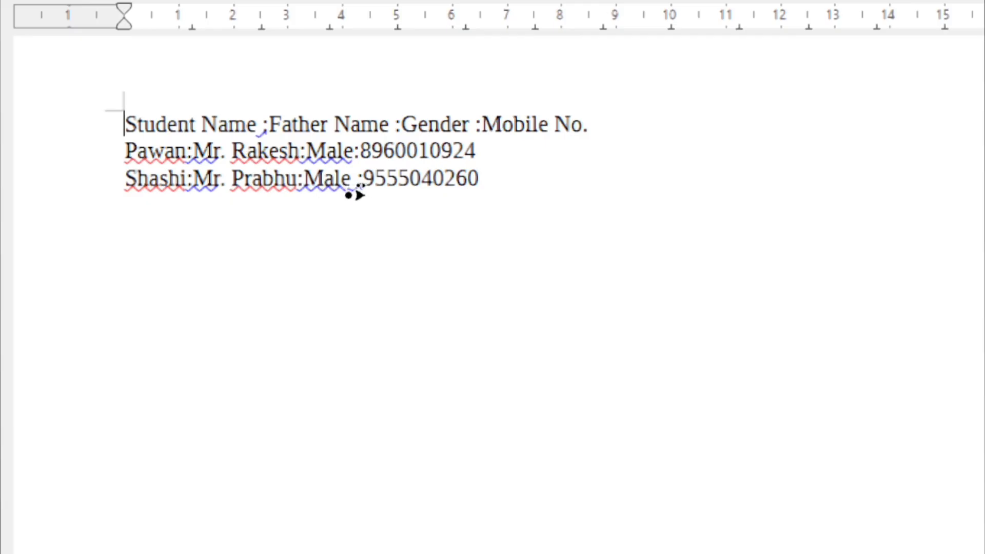
Convert the three colon-separated lines back into a table with Default Table Style
left_click_drag(483, 177, 456, 178)
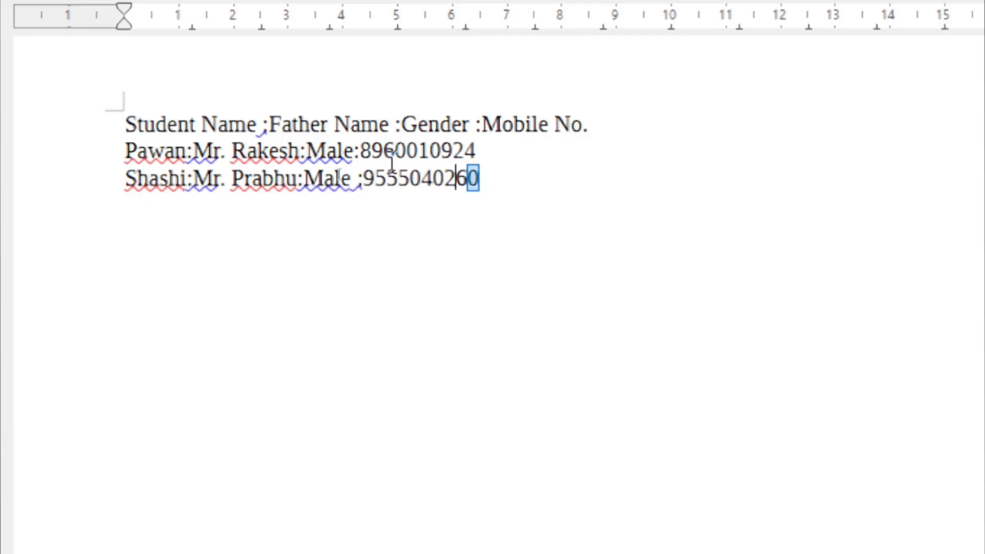
left_click_drag(392, 164, 79, 132)
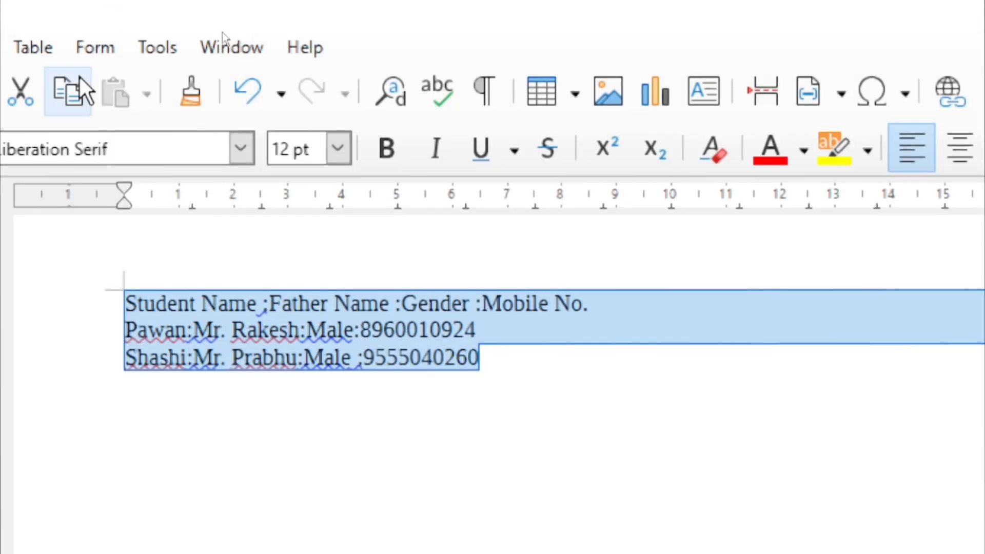
left_click(39, 48)
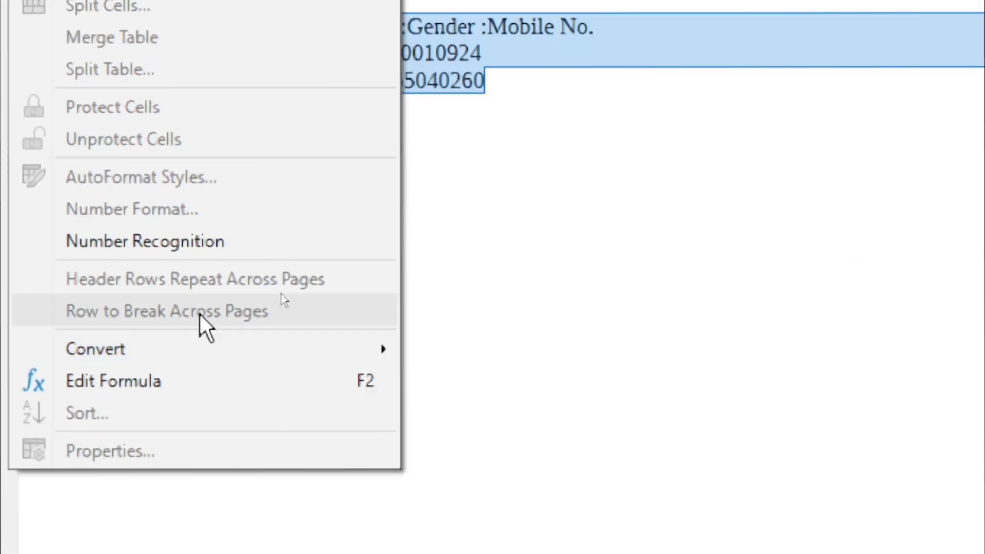
mouse_move(222, 453)
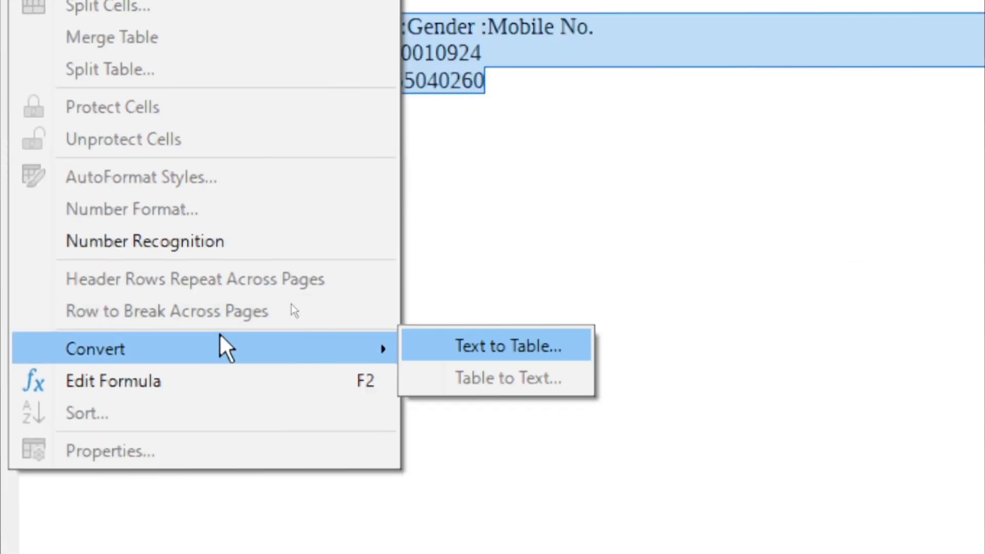
left_click(446, 354)
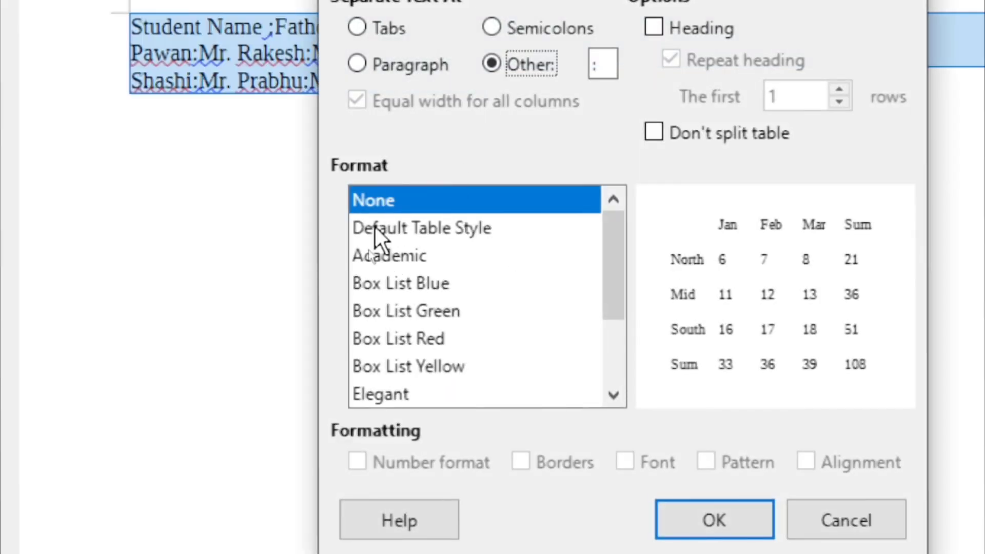
left_click(387, 230)
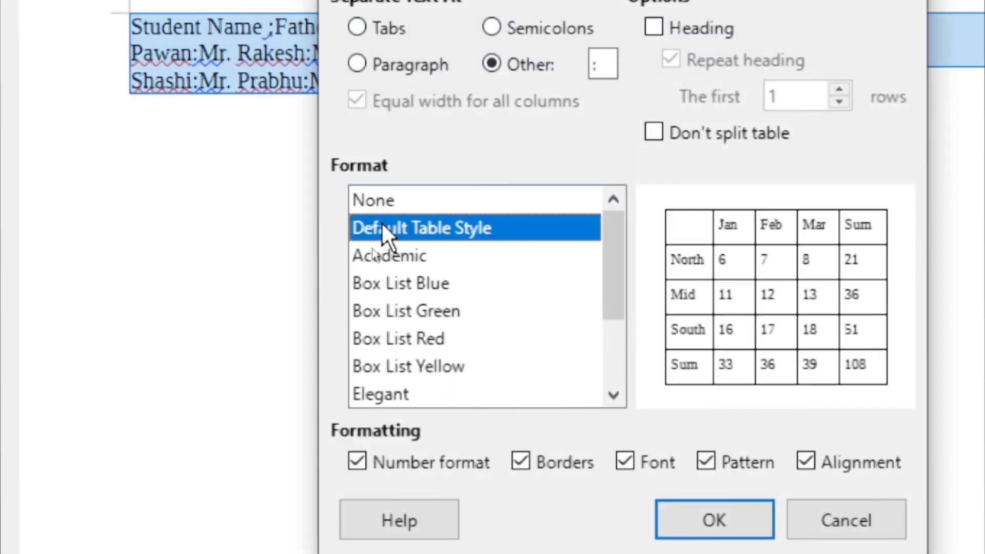
left_click(716, 525)
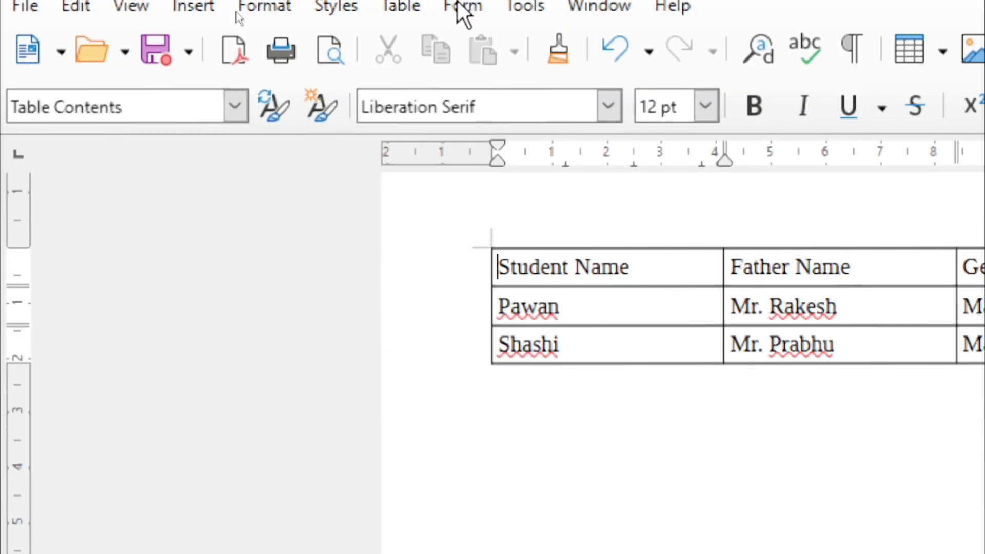
Select every cell of the student table and delete all its text
left_click(390, 23)
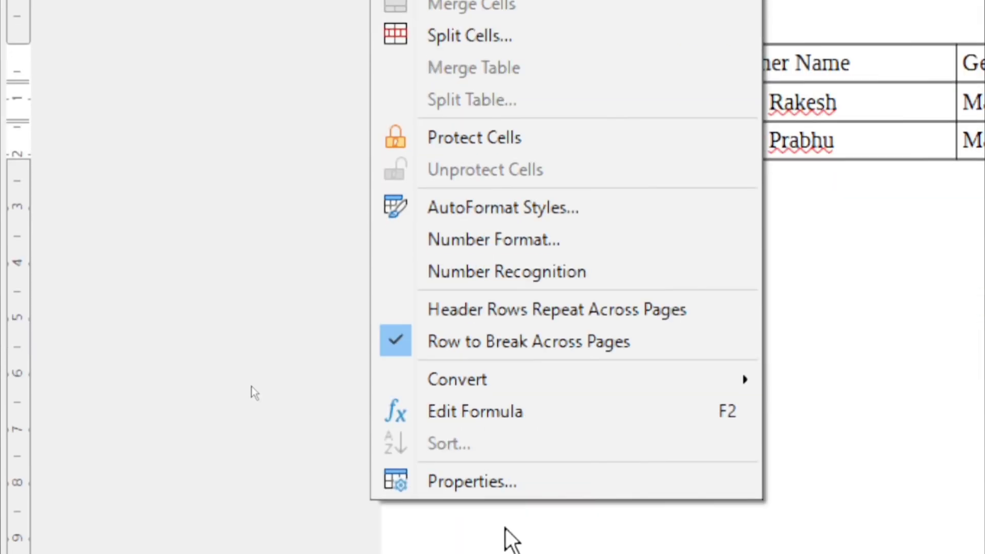
mouse_move(670, 368)
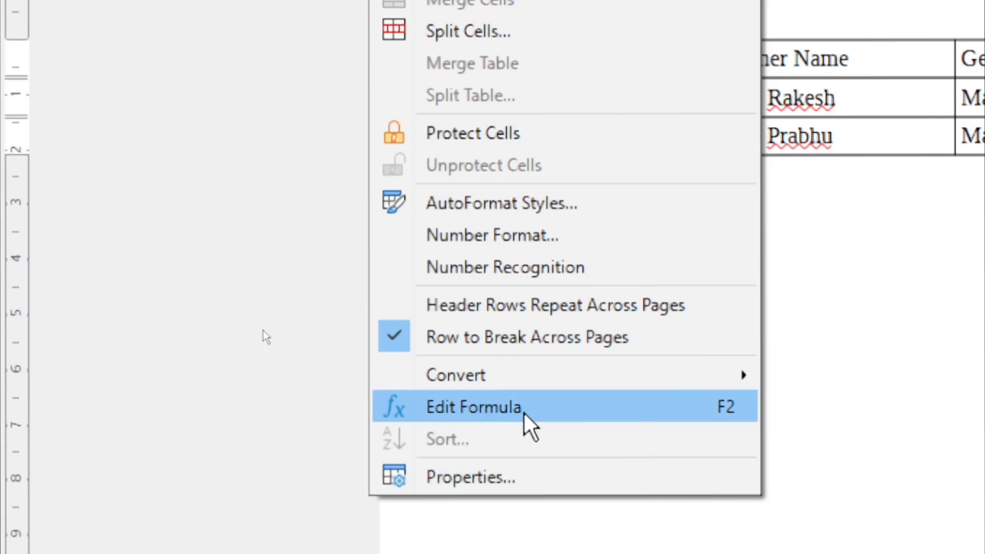
left_click(816, 261)
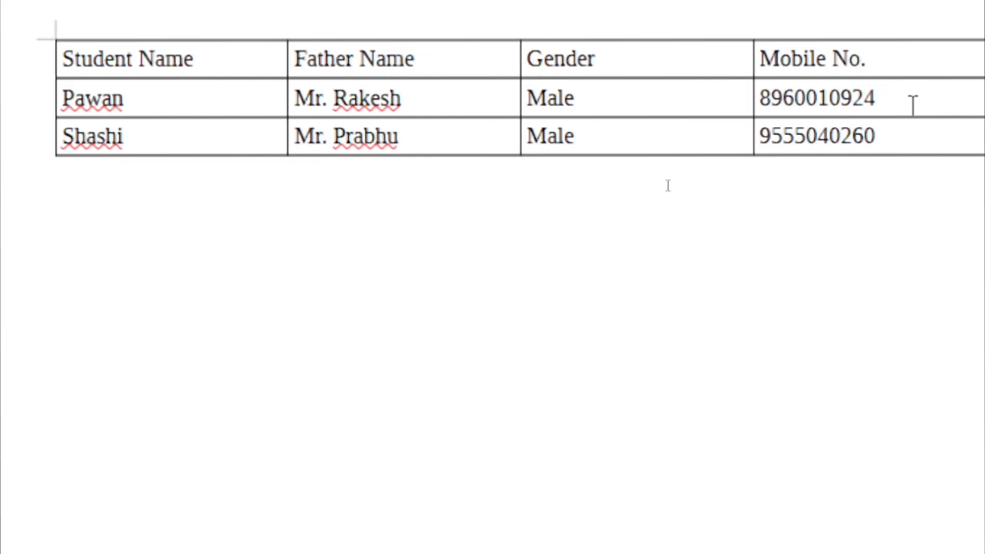
left_click(968, 134)
left_click_drag(899, 132, 47, 68)
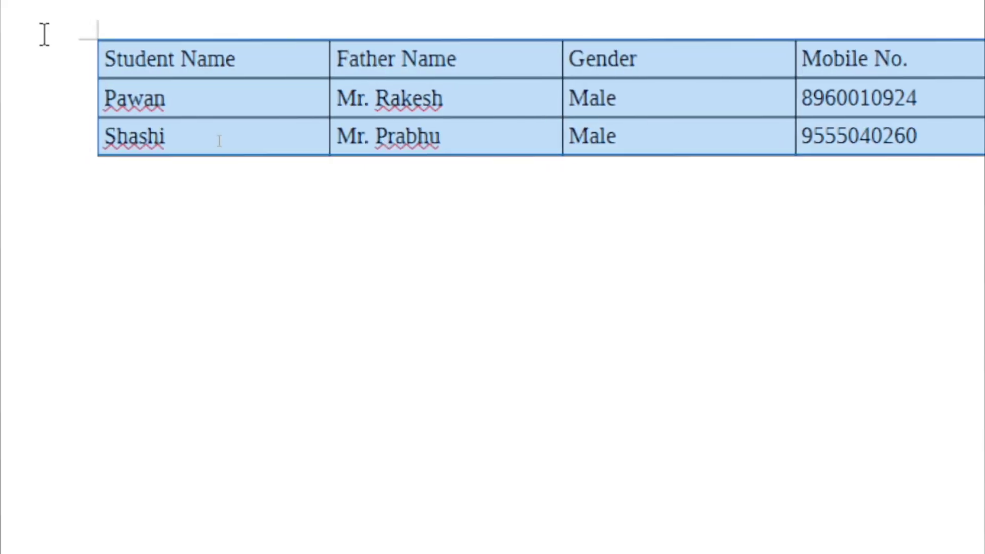
key("Delete")
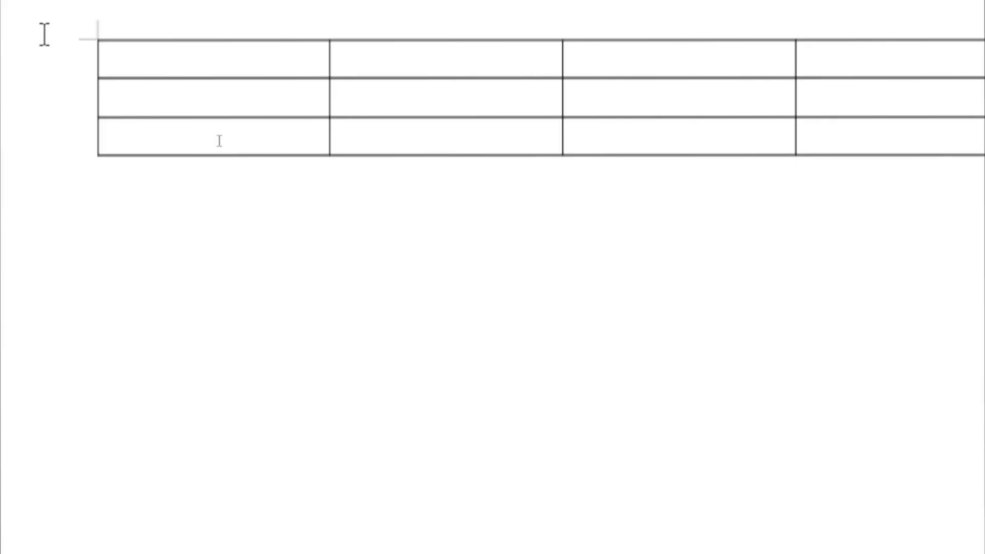
Enter Apple, 50 and 60 down the first column and add a fourth row
type("Apple")
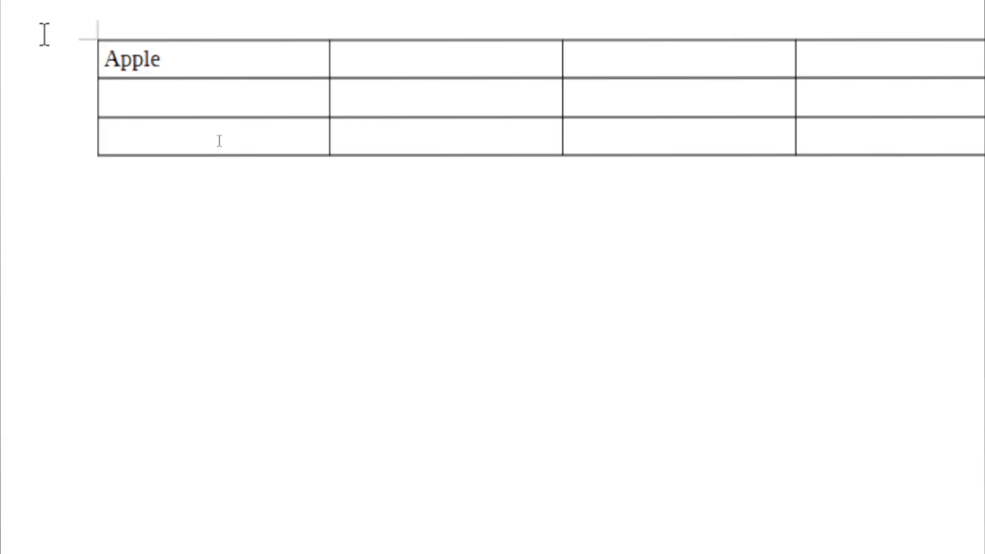
type("50")
left_click(219, 142)
type("60")
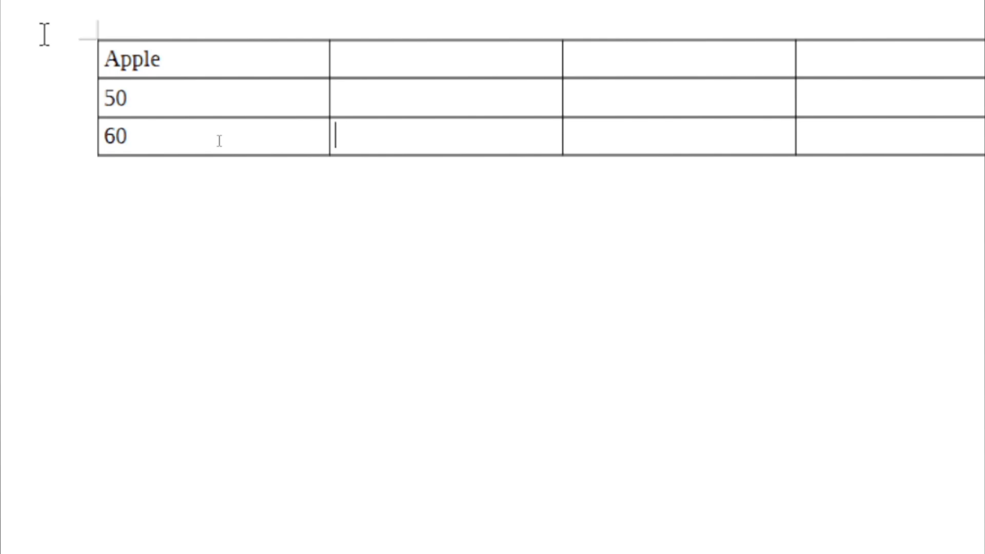
key("Tab")
scroll(220, 141, "down", 2)
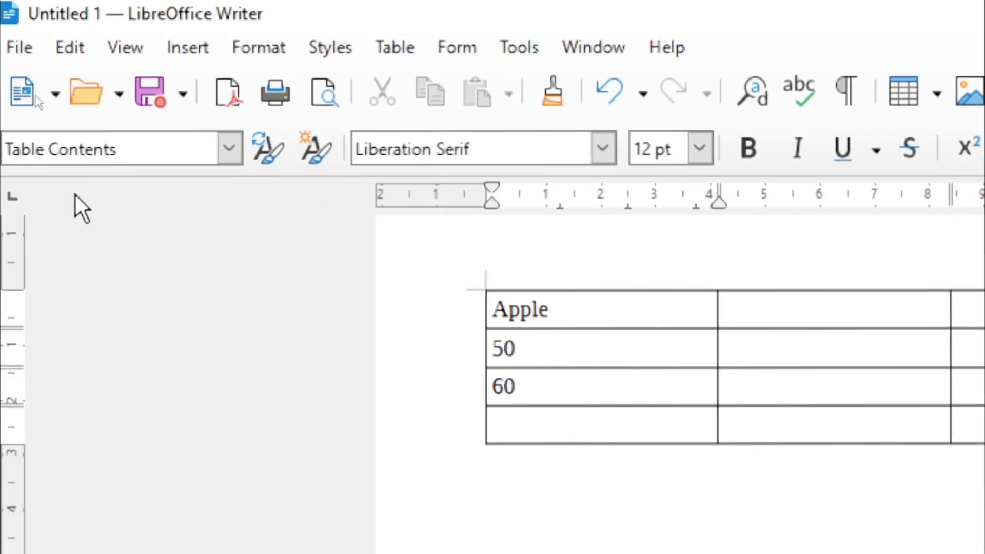
Enter the formula sum <A2:A3> in cell A4 so it displays 110
left_click(411, 53)
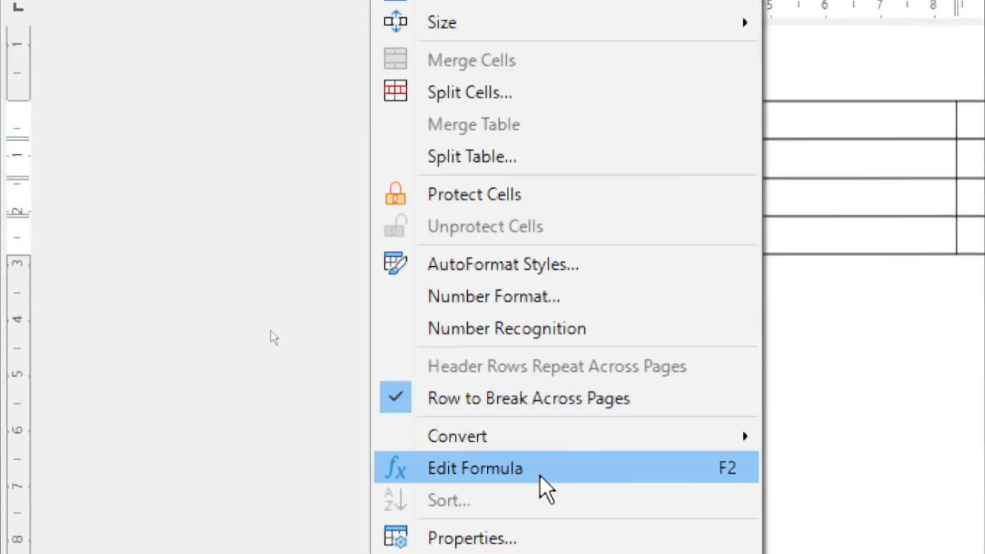
left_click(666, 473)
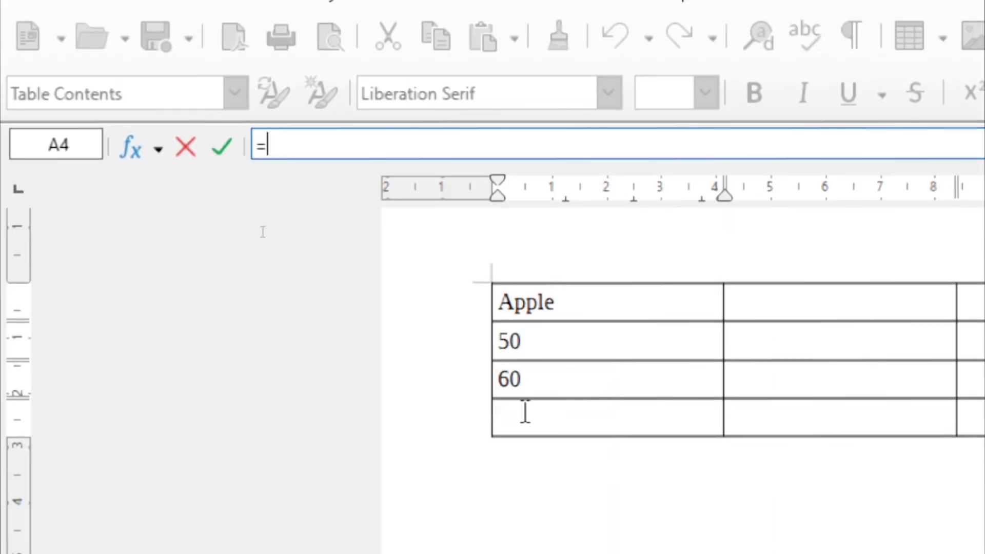
left_click(526, 469)
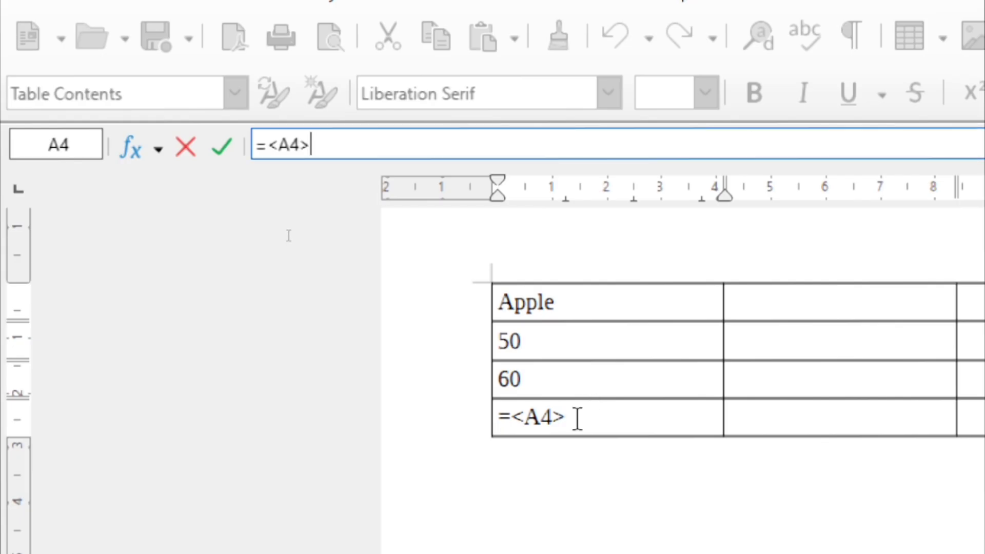
key("BackSpace")
key("BackSpace")
key("BackSpace")
key("BackSpace")
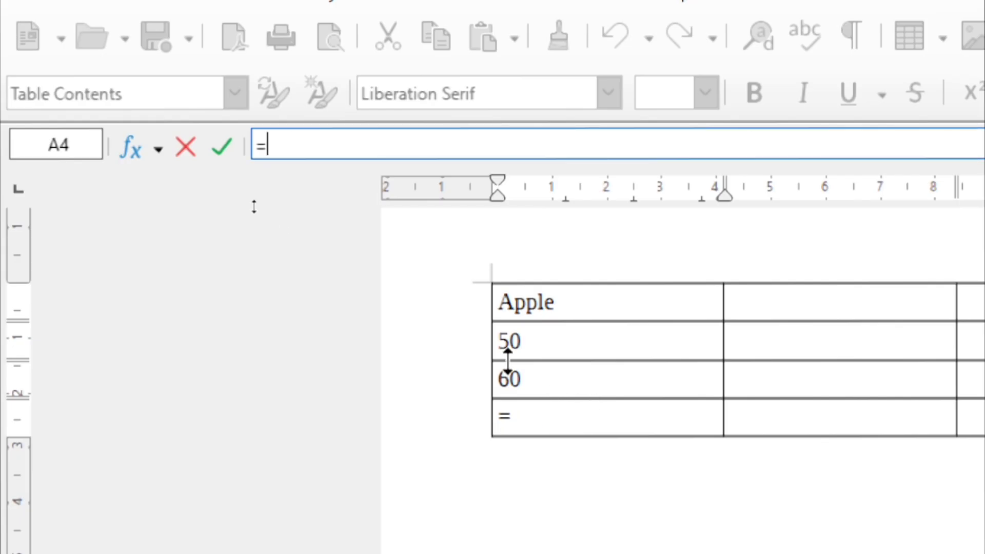
type("su ")
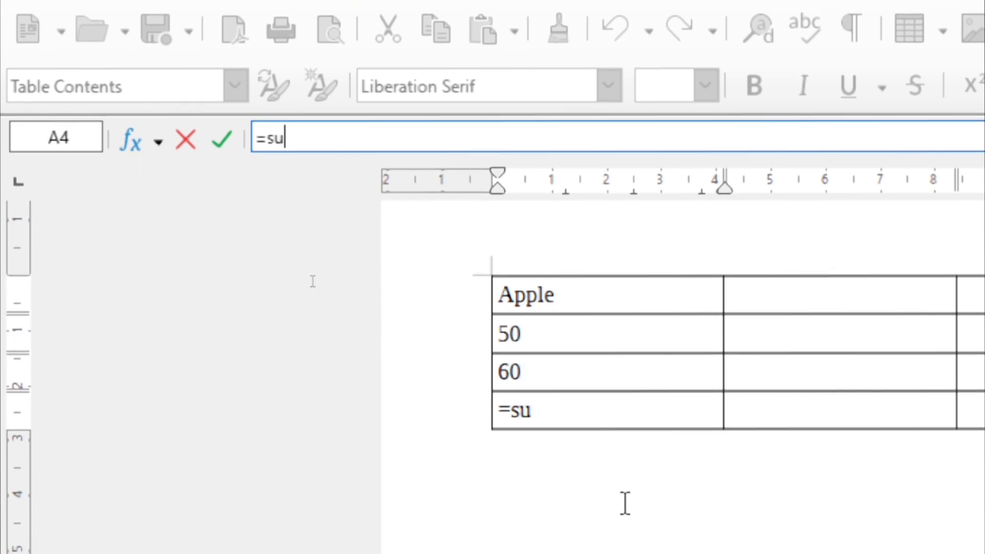
type("m")
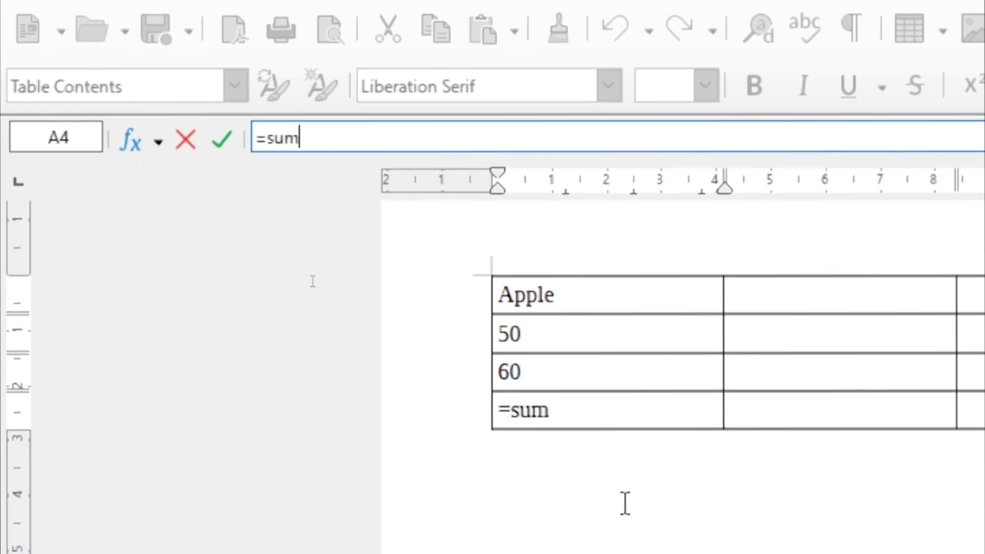
left_click(548, 342)
left_click_drag(548, 343, 544, 366)
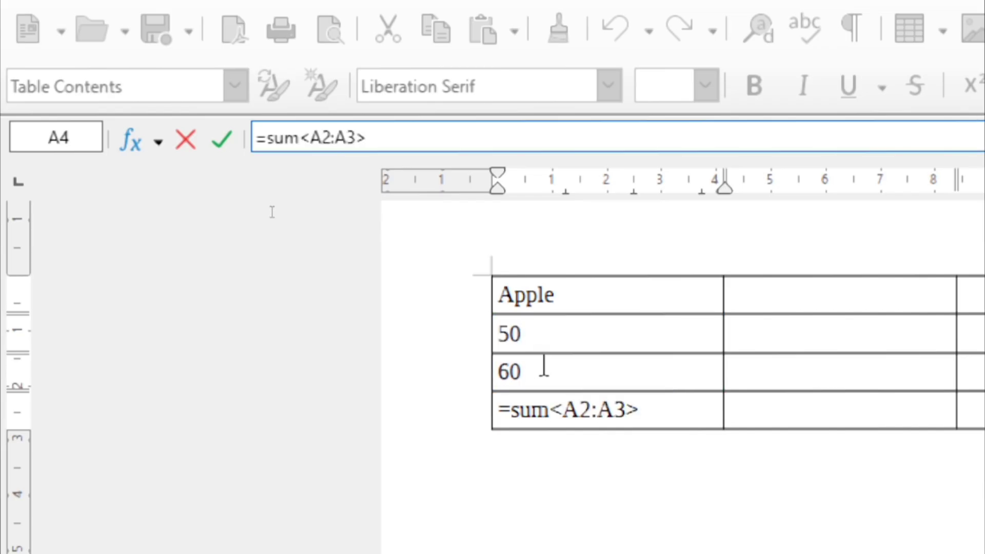
key("Return")
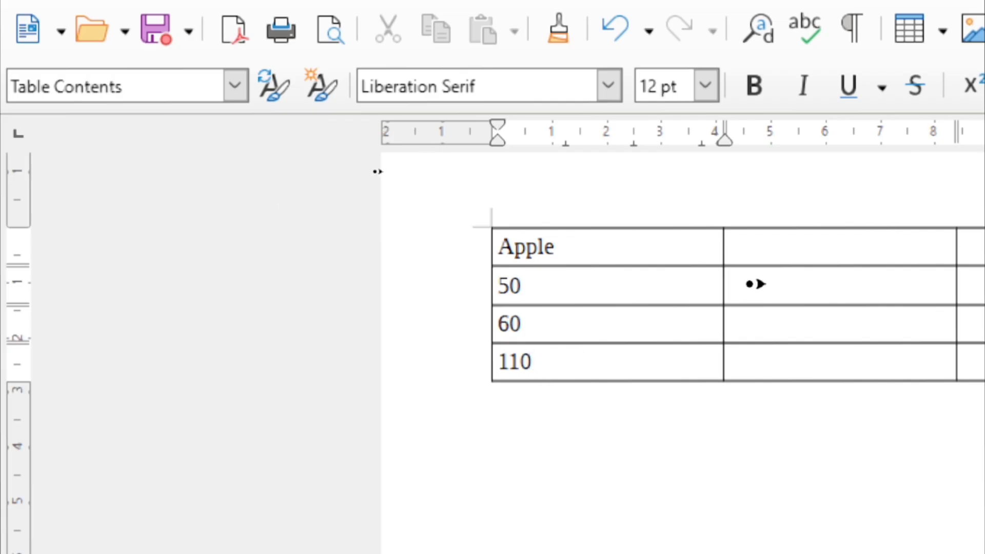
left_click(752, 290)
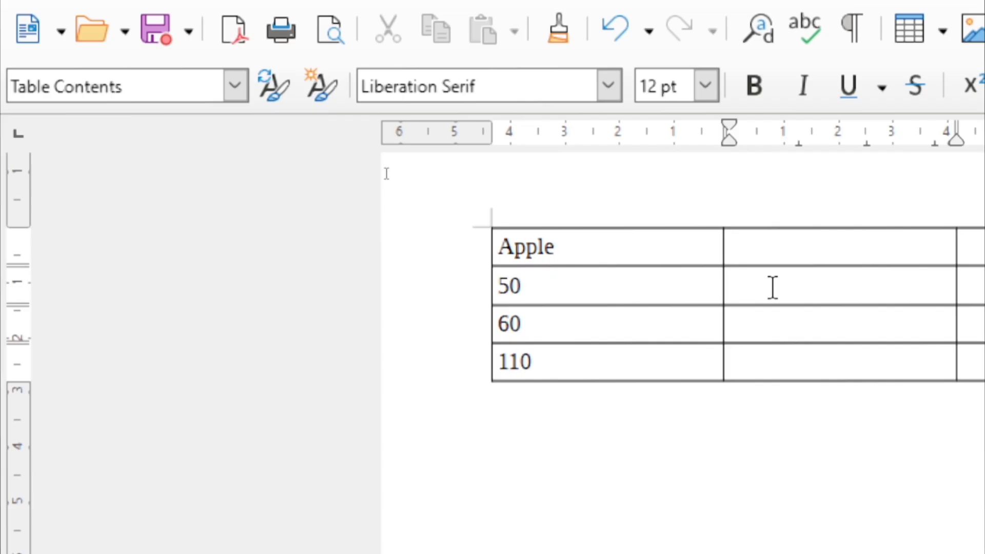
Put a Sum formula over A2:A4 in cell B2, displaying 220
type("=")
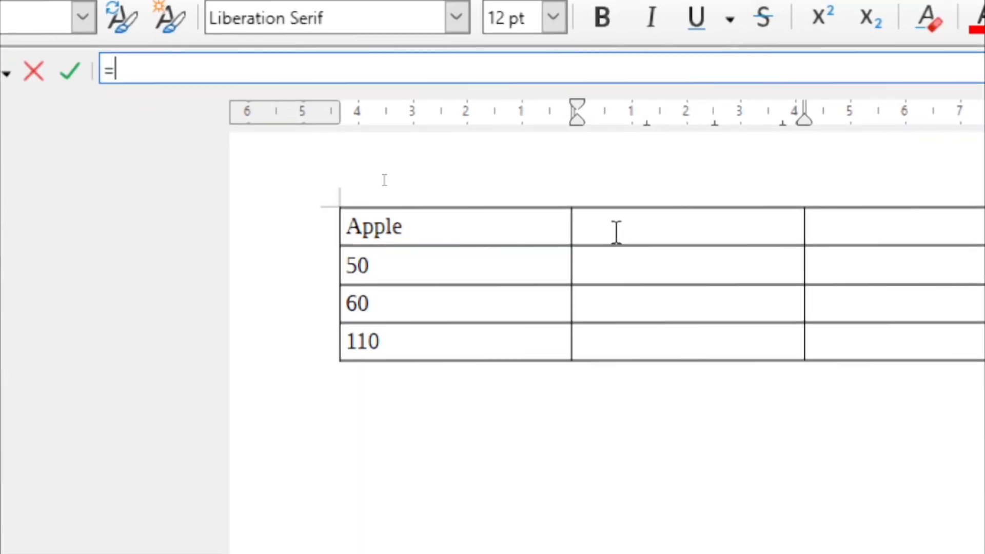
left_click(743, 279)
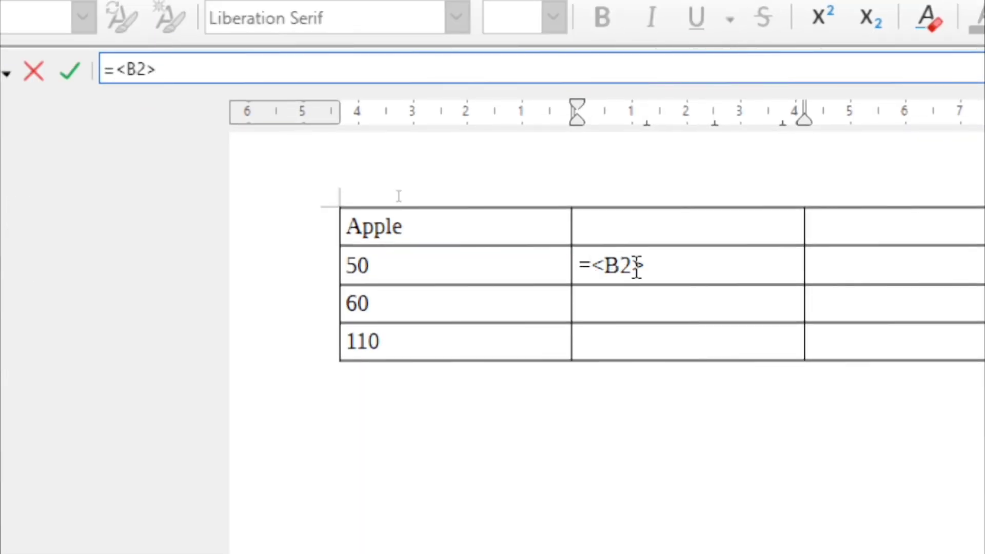
key("BackSpace")
key("BackSpace")
key("BackSpace")
key("BackSpace")
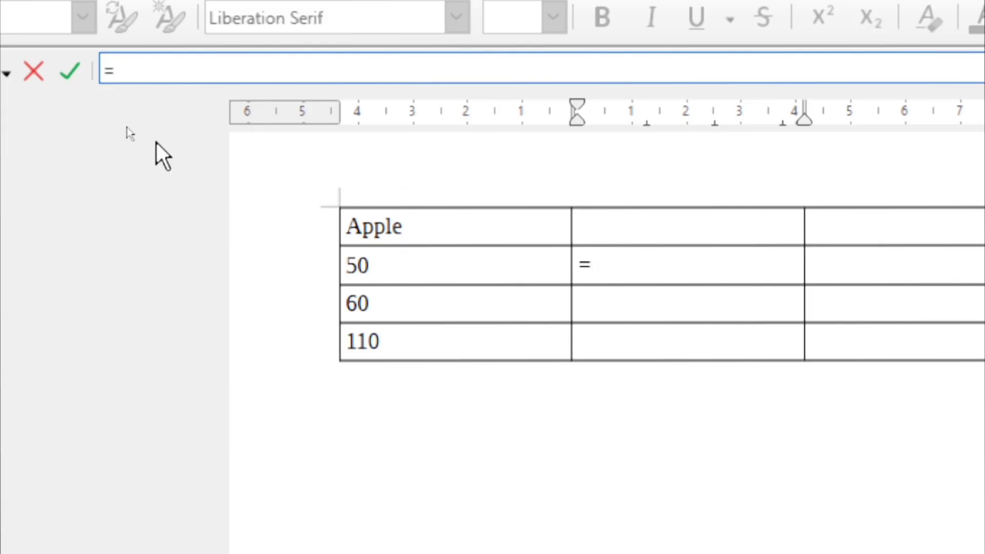
left_click(6, 75)
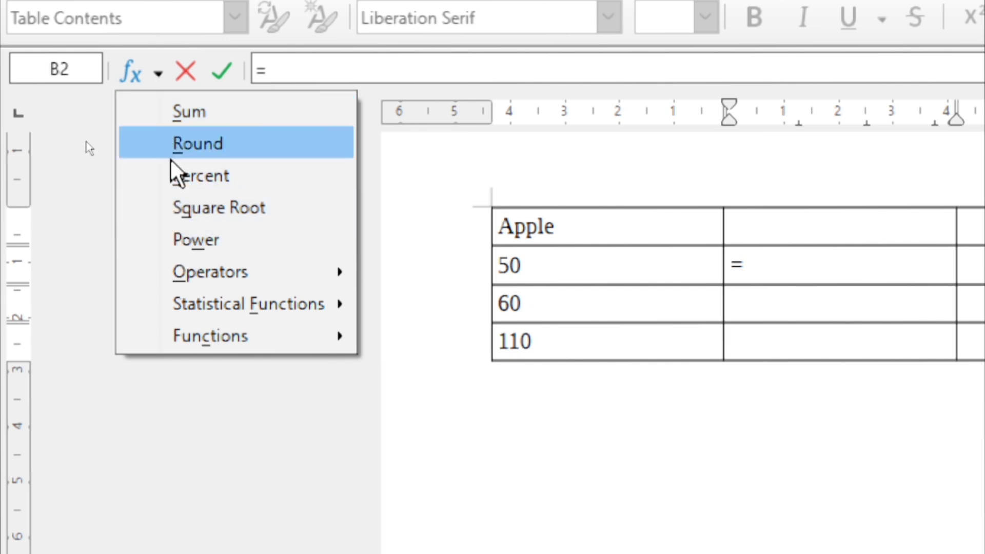
left_click(171, 116)
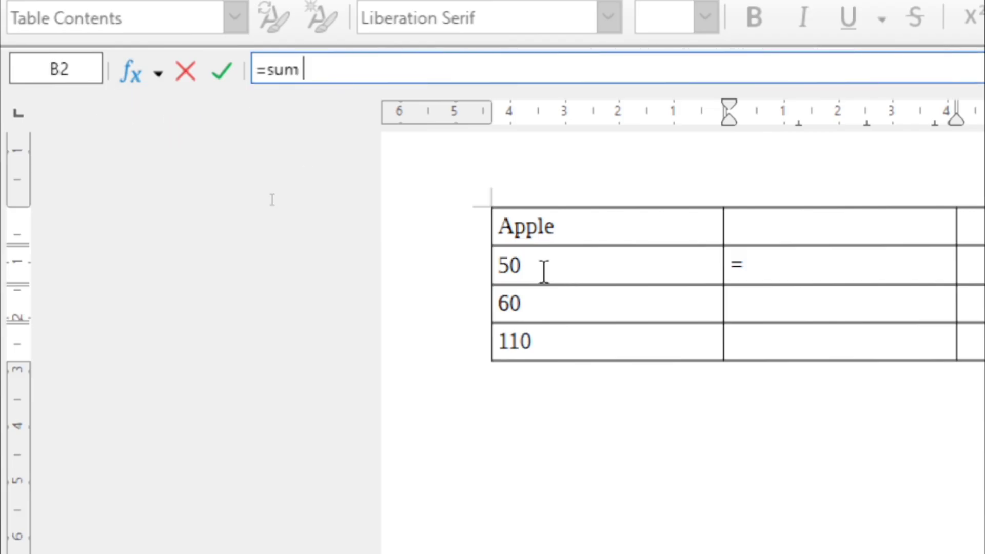
left_click_drag(532, 282, 522, 331)
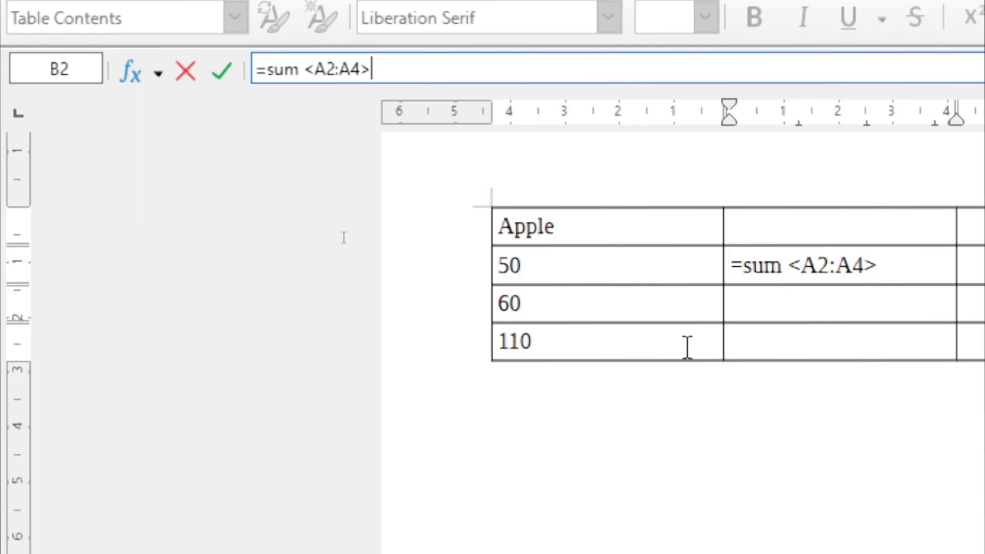
key("Return")
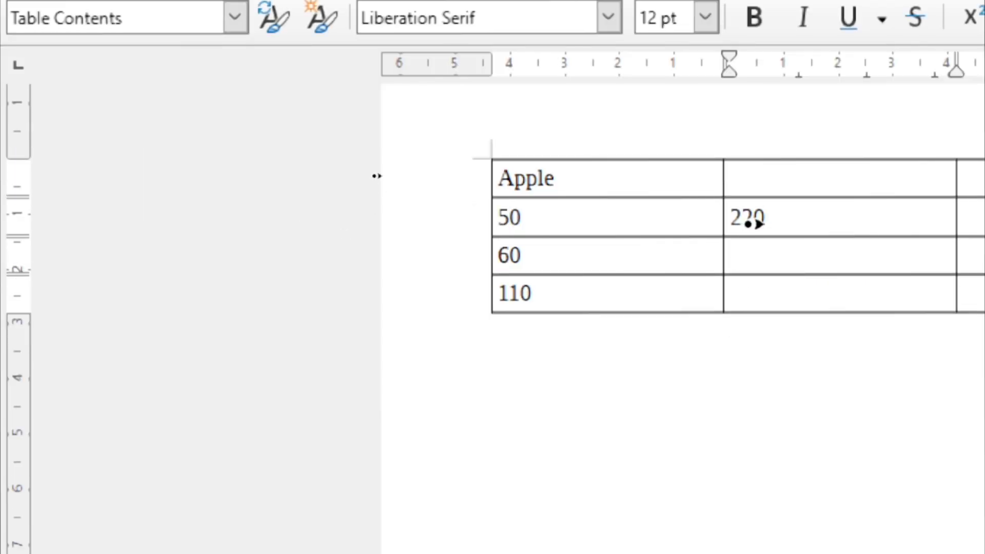
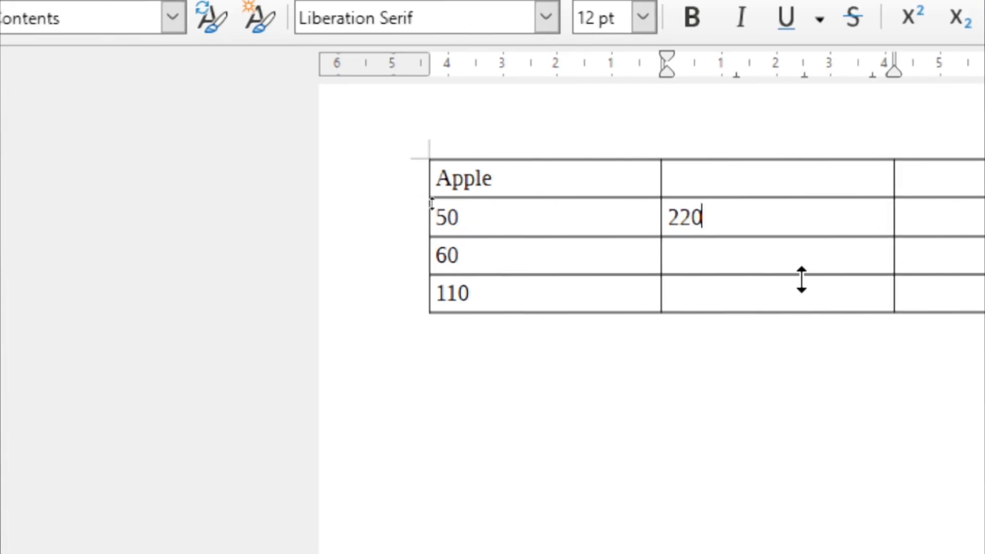
Enter the formula sum <A2:A3> in cell B3 so it displays 110
left_click(694, 263)
key("F2")
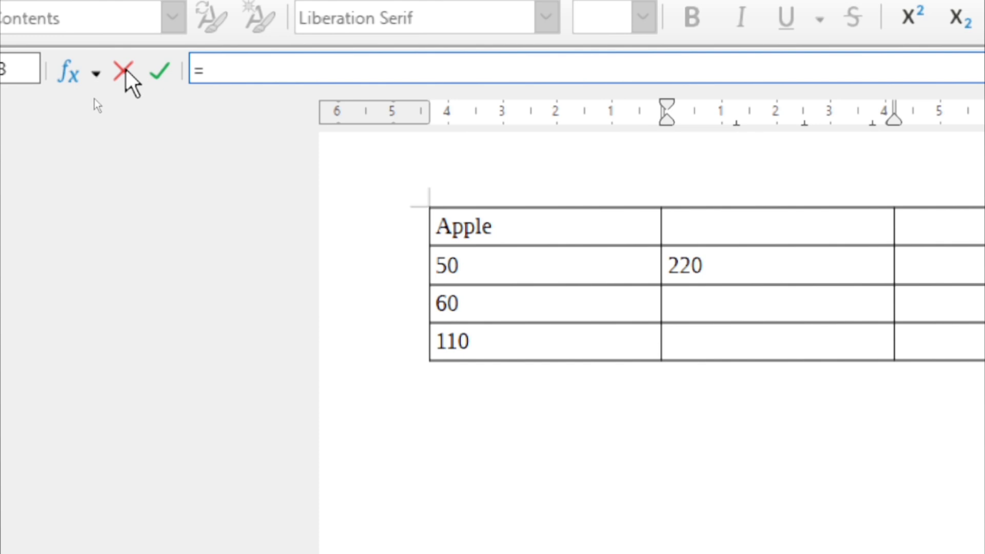
left_click(97, 73)
left_click(100, 116)
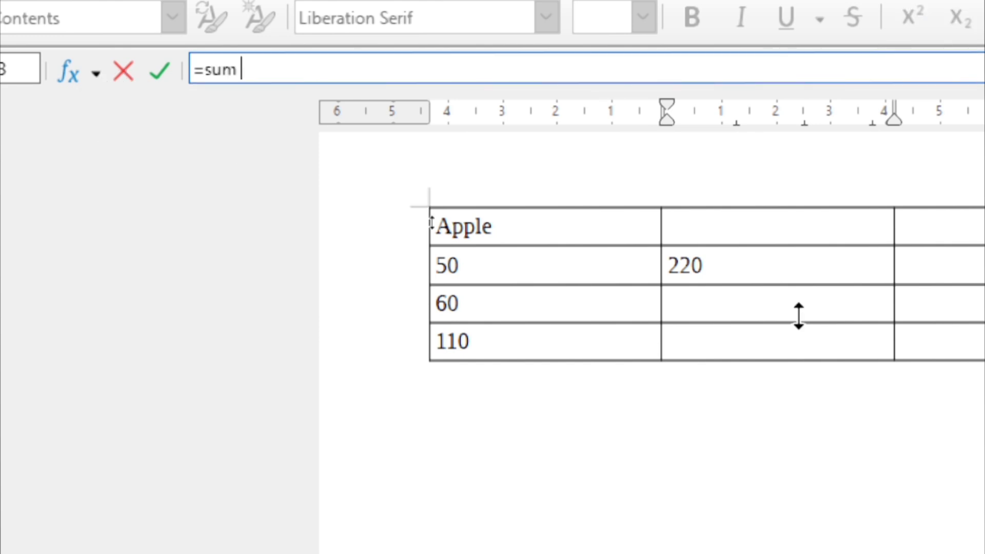
left_click(706, 336)
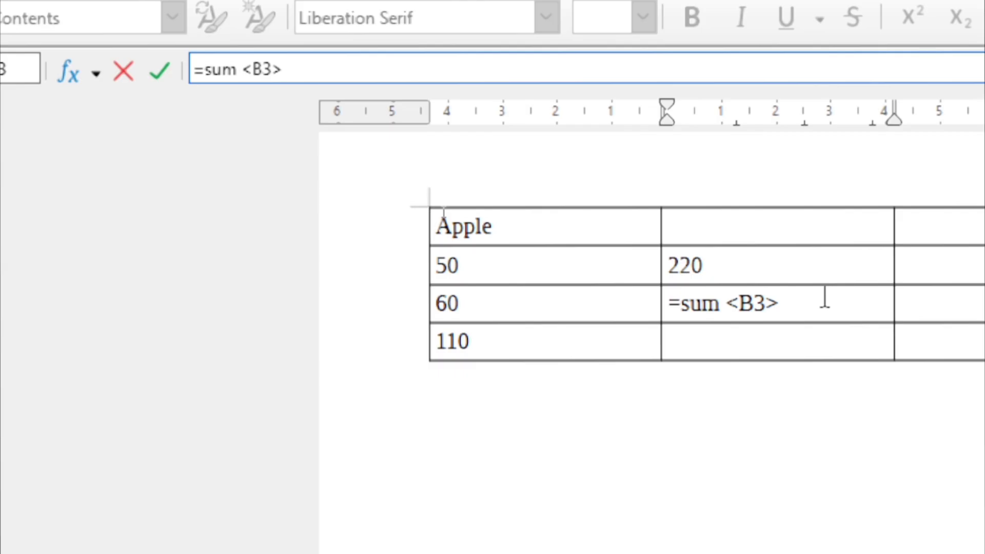
key("BackSpace")
key("BackSpace")
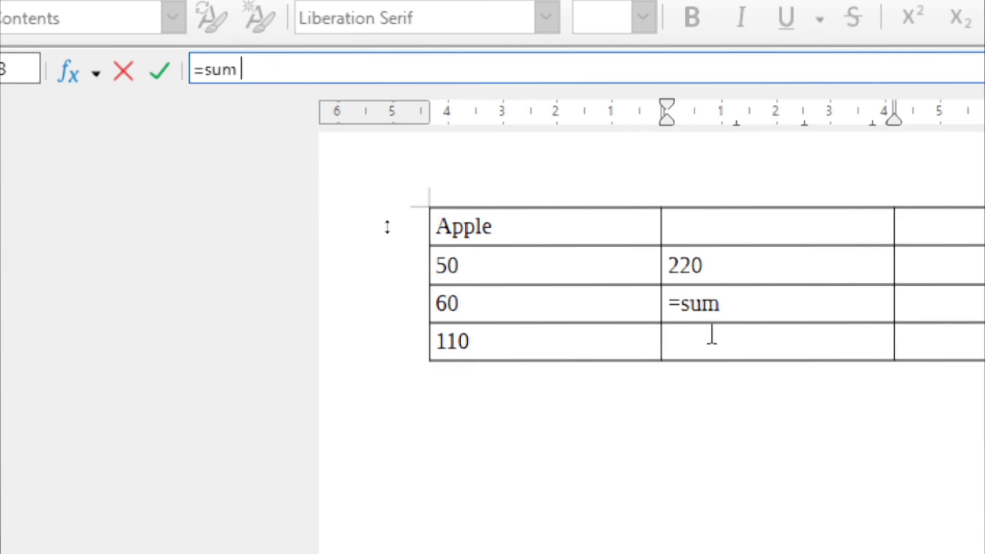
left_click_drag(461, 271, 463, 299)
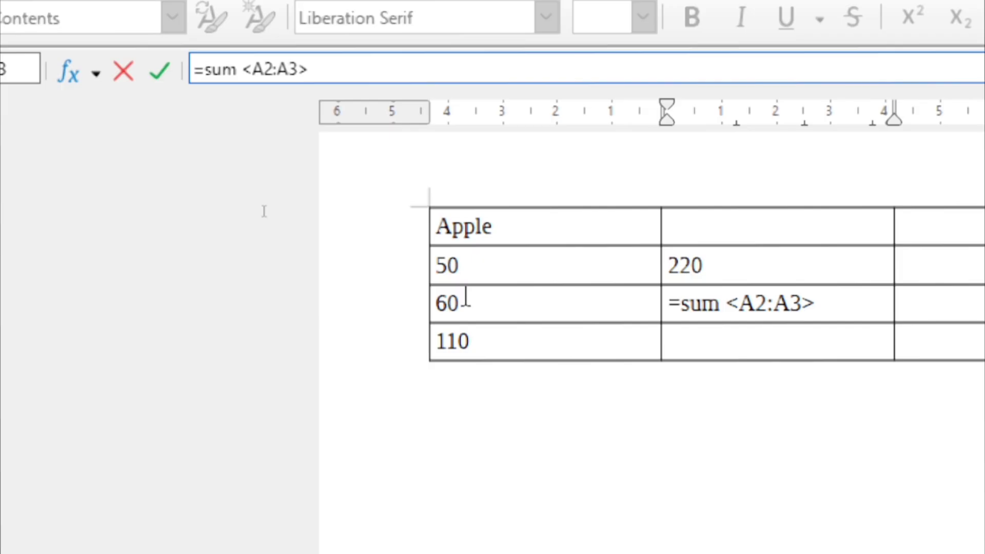
key("Return")
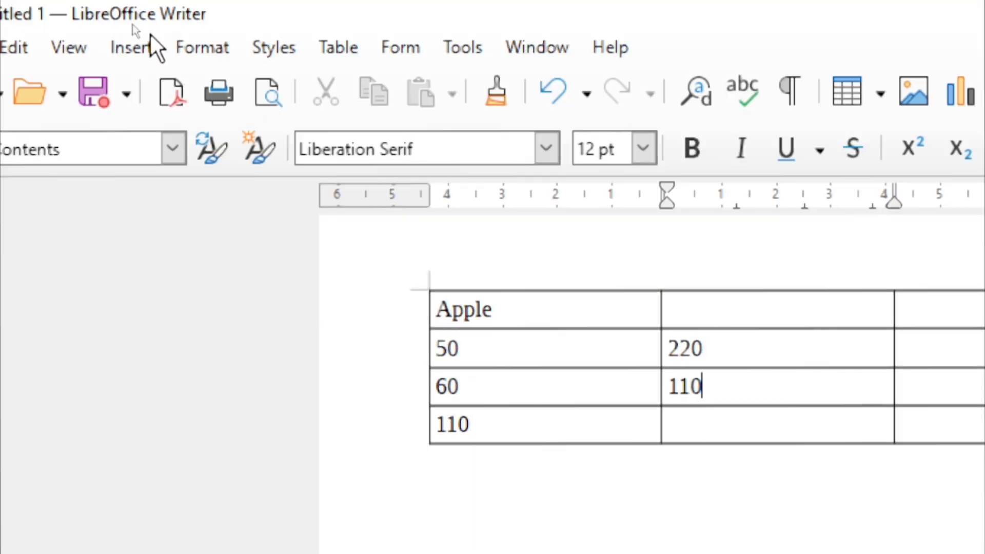
left_click(336, 51)
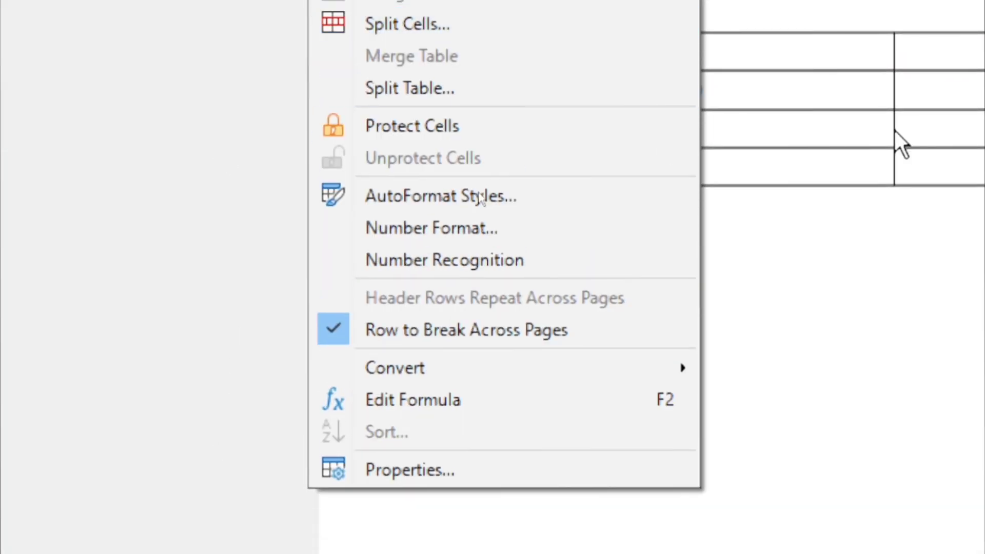
left_click(896, 19)
left_click_drag(703, 162, 604, 146)
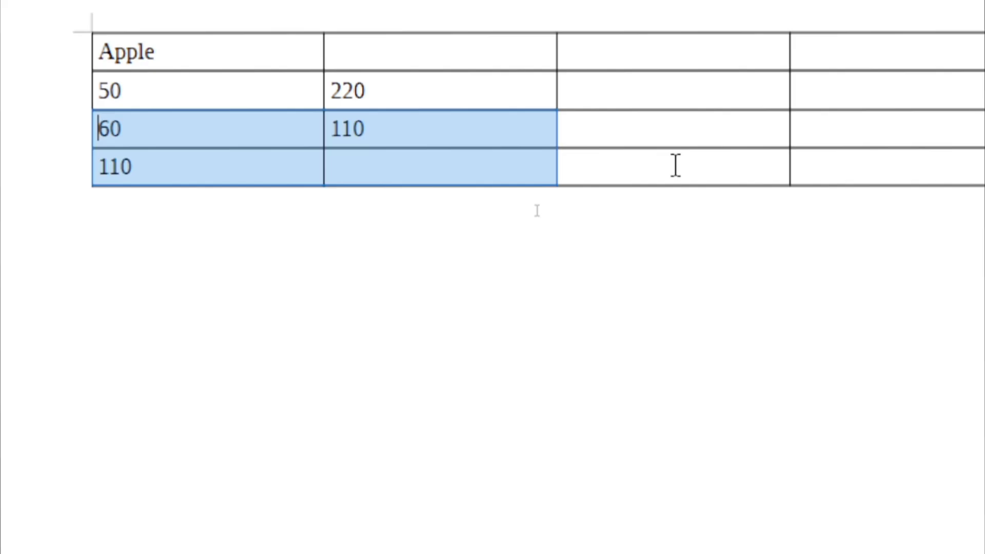
left_click(667, 167)
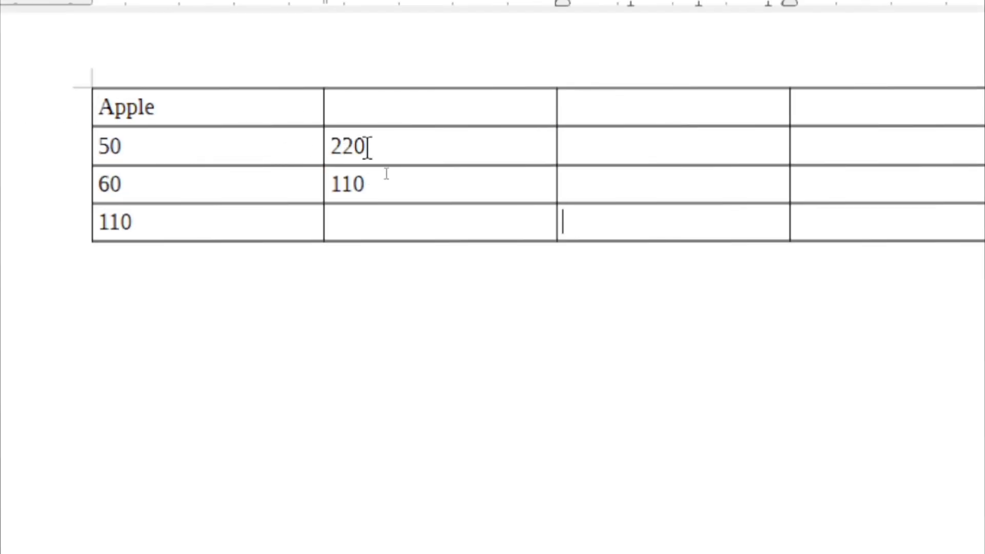
mouse_move(368, 148)
left_mouse_down()
mouse_move(308, 141)
mouse_move(364, 150)
left_mouse_up()
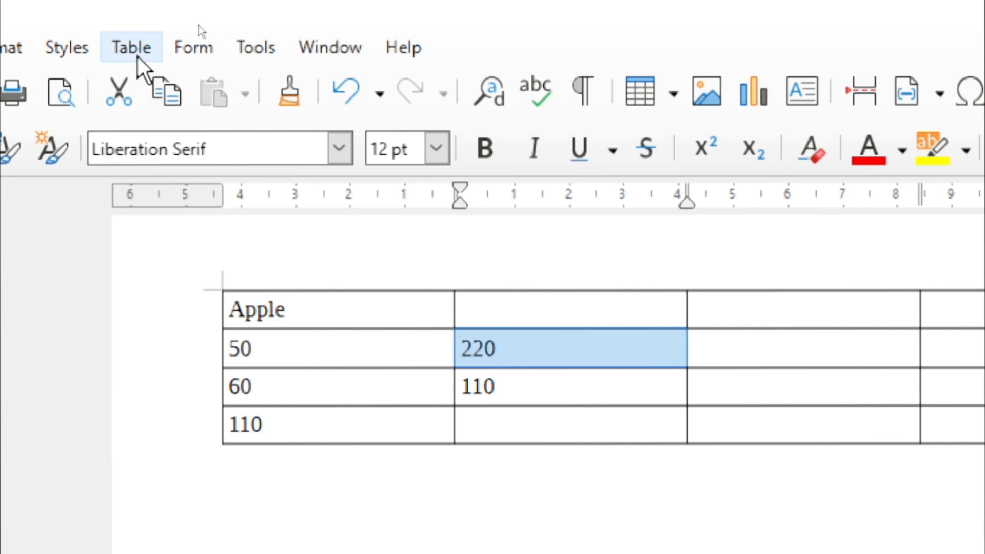
left_click(136, 54)
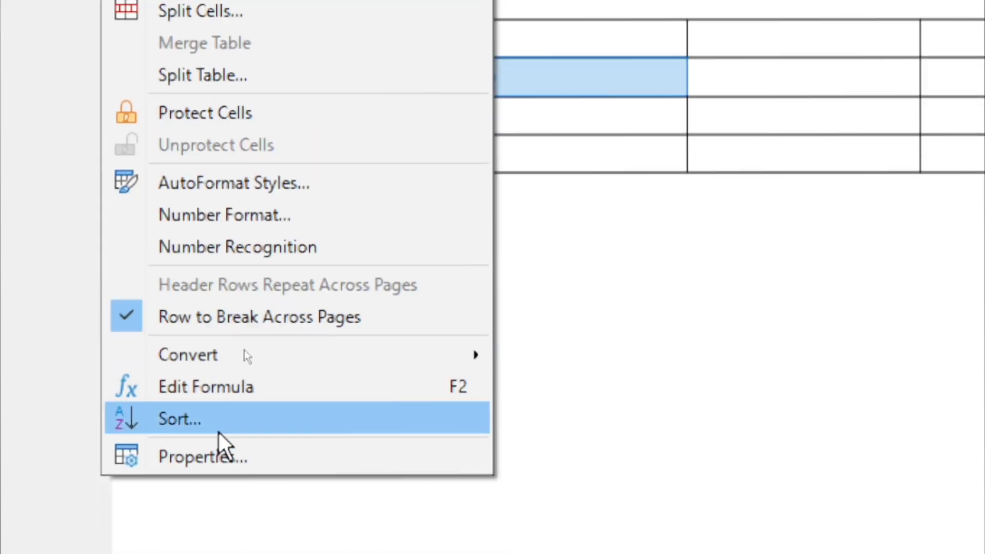
In Table Properties Background, set the target to Cell with None and show the colour palette
left_click(221, 451)
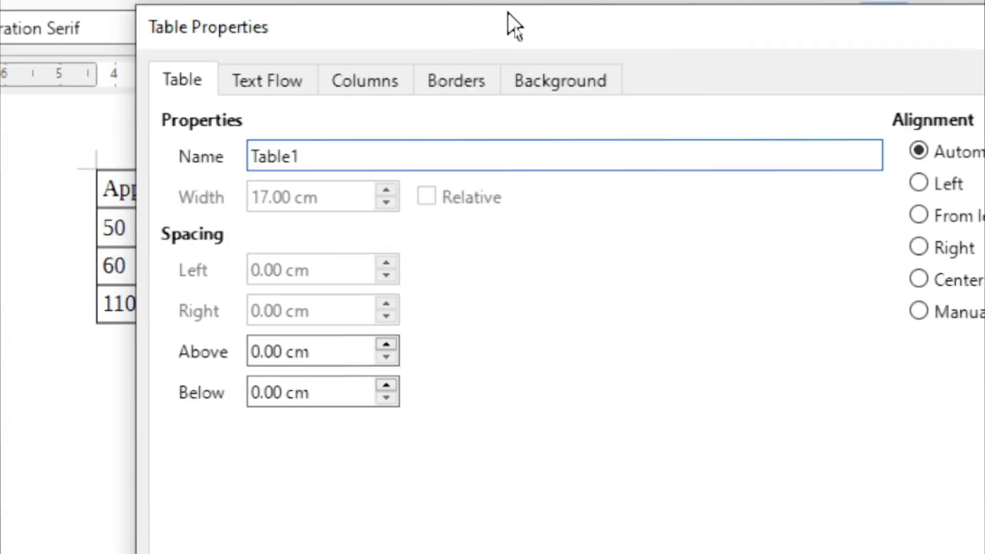
left_click(539, 167)
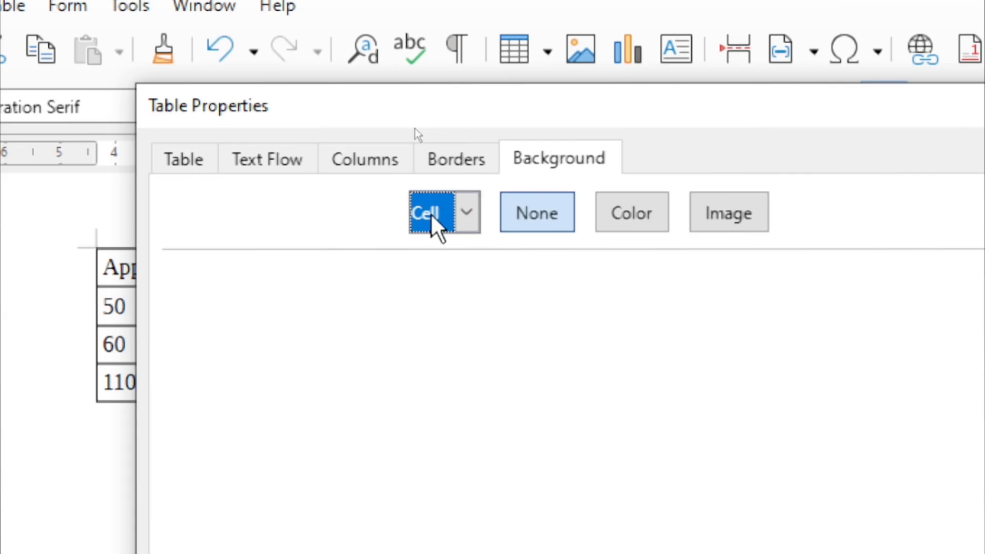
left_click(466, 220)
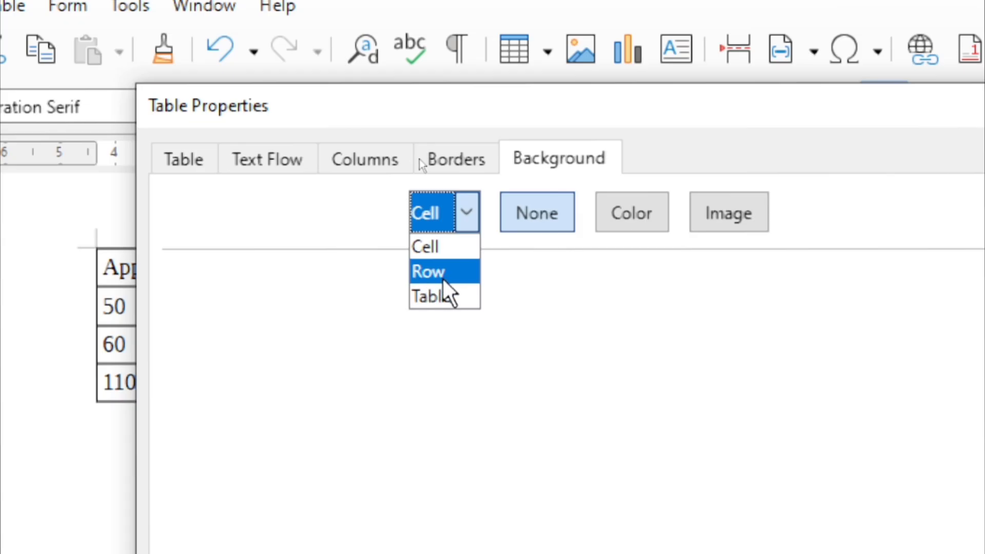
left_click(429, 297)
left_click(466, 220)
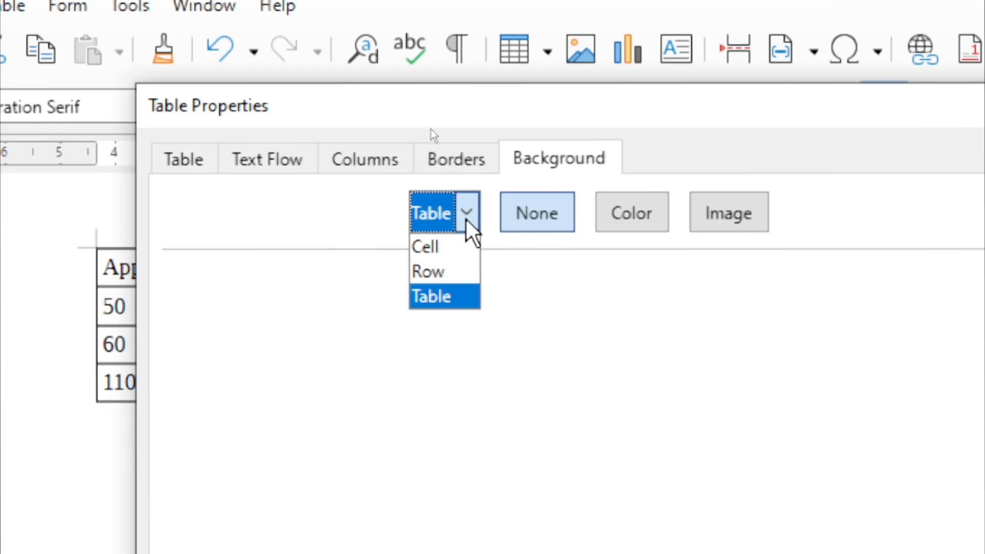
left_click(437, 252)
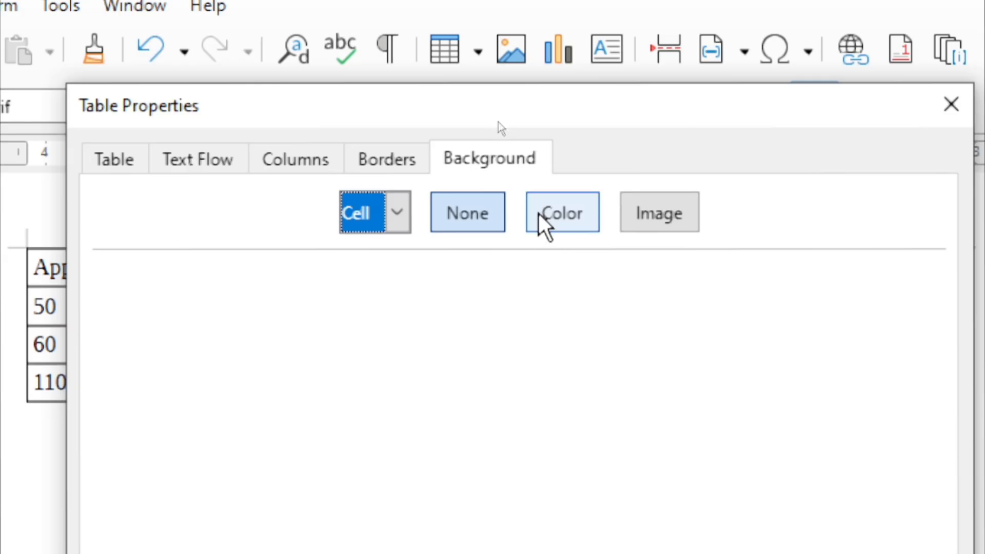
left_click(473, 205)
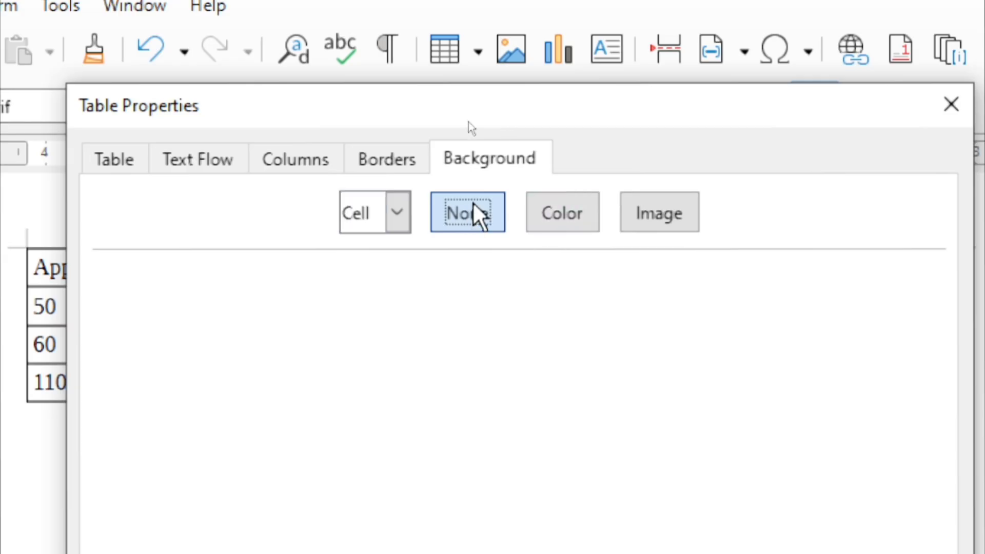
left_click(539, 206)
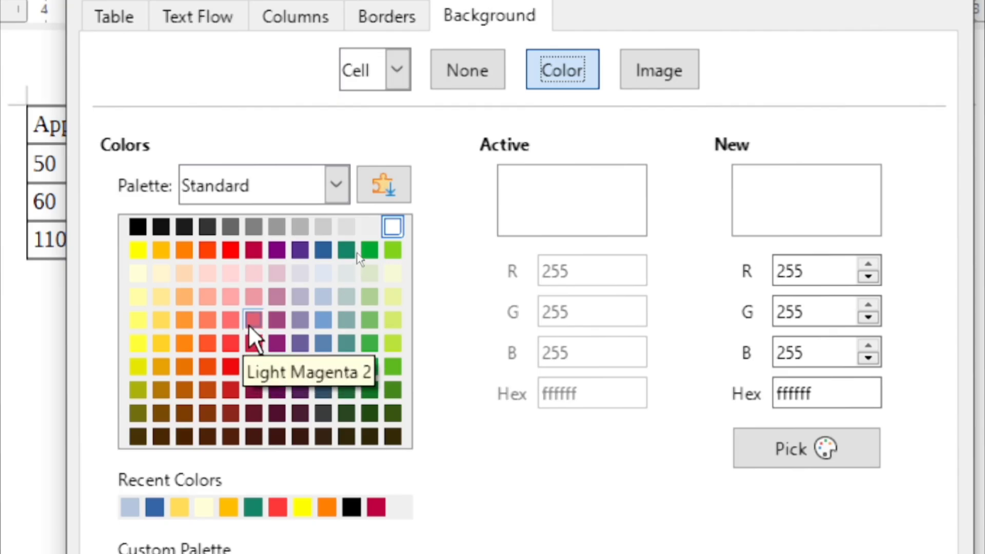
Mix a custom dark blue 071a89 cell colour, then show the image background options
left_click(251, 323)
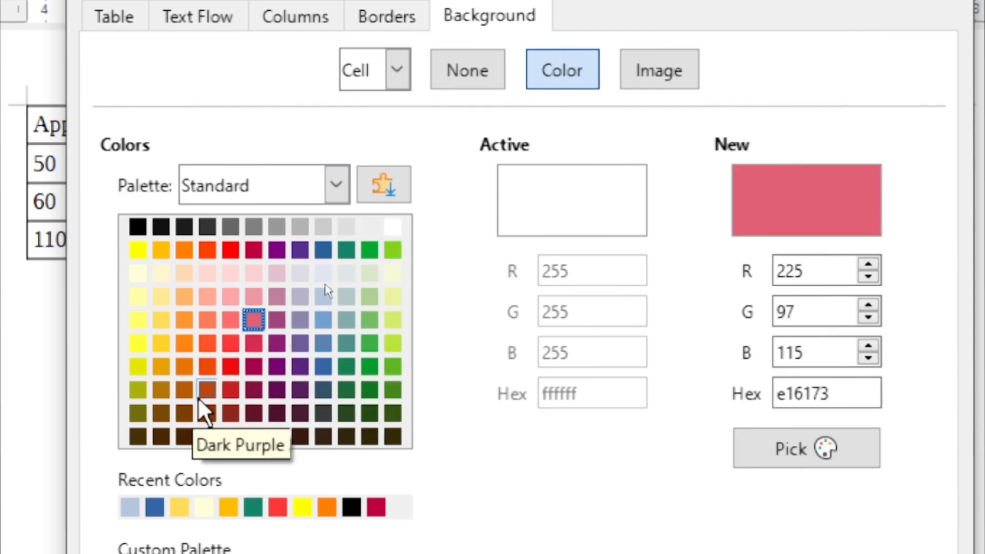
left_click(770, 459)
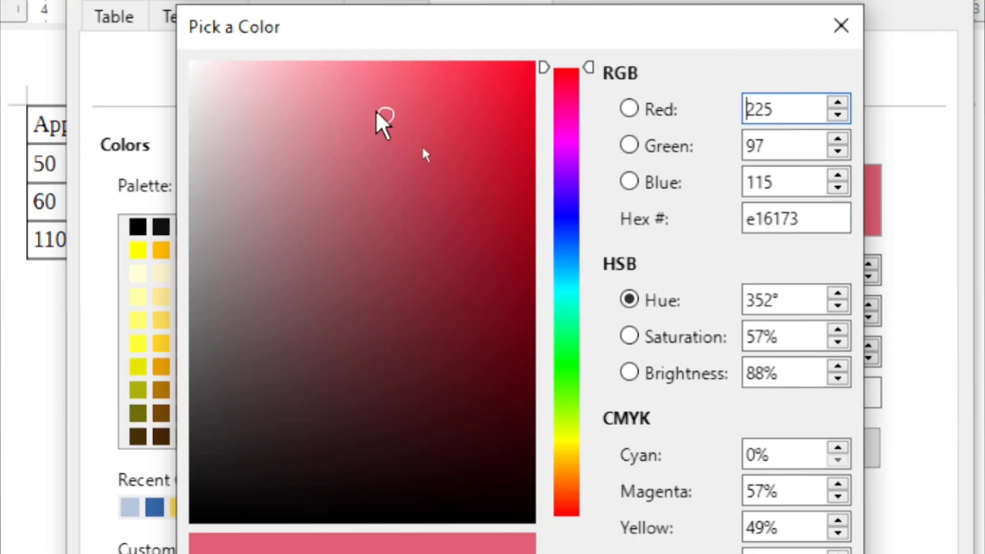
left_click_drag(378, 112, 498, 266)
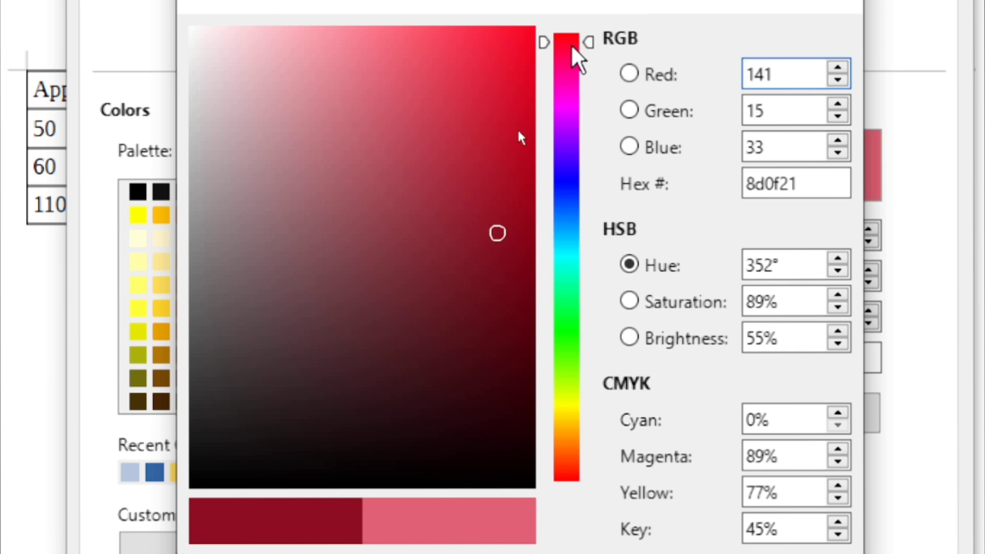
left_click_drag(573, 46, 547, 176)
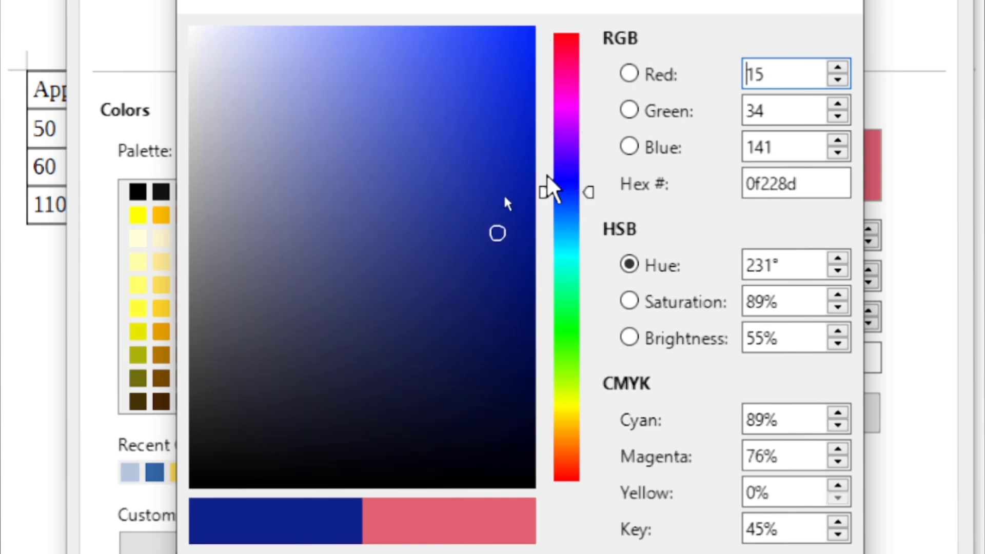
left_click_drag(490, 203, 519, 194)
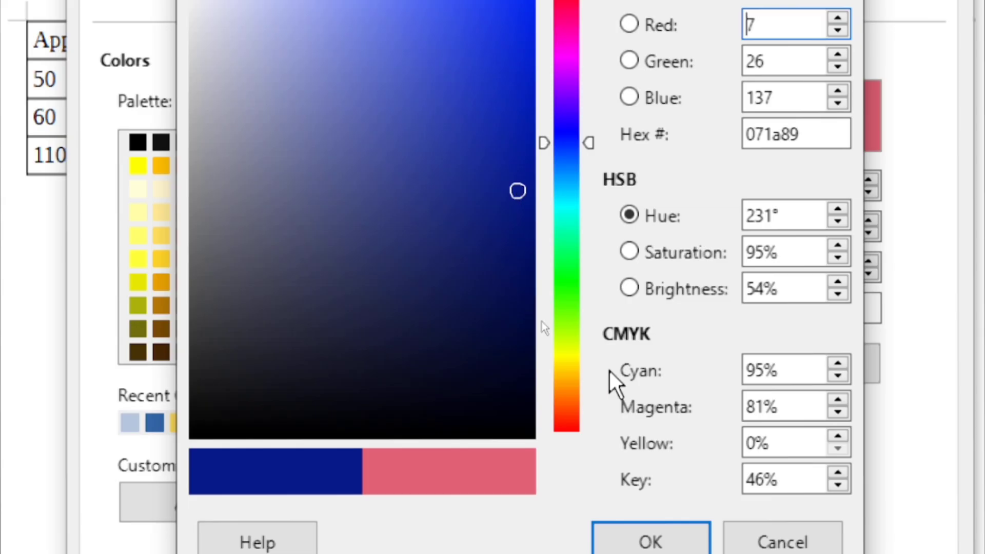
left_click(677, 537)
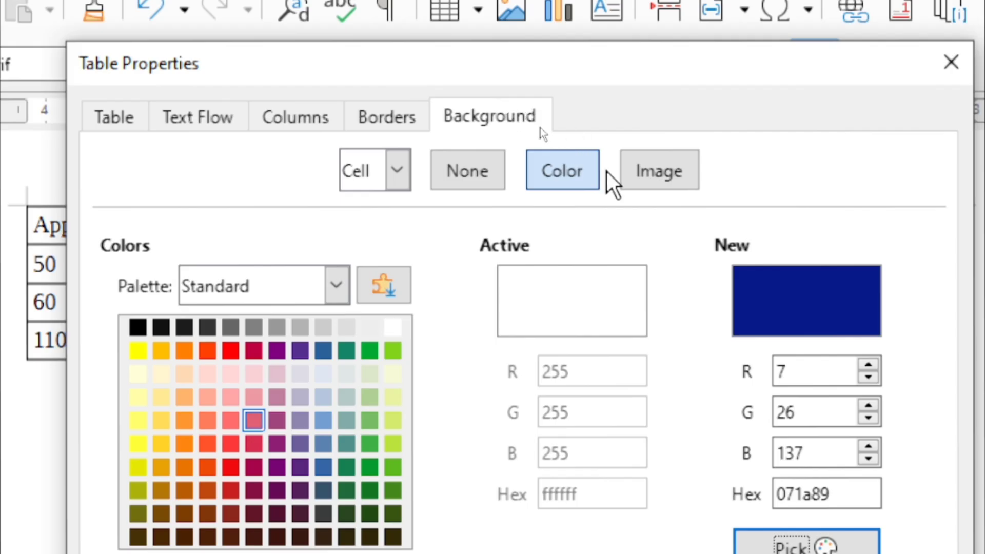
left_click(652, 177)
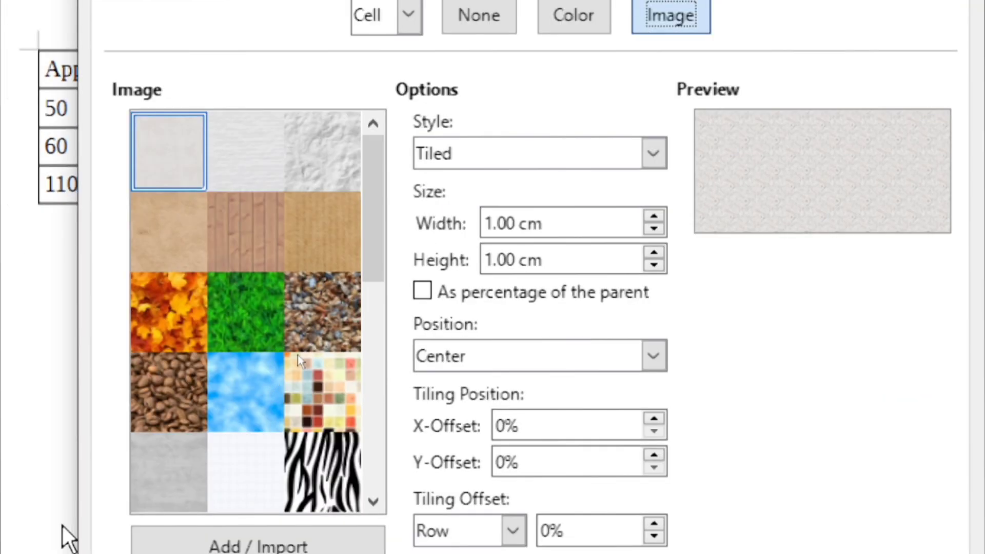
Choose the blue bird logo as the background image, stretched to fill the cell
scroll(267, 513, "down", 5)
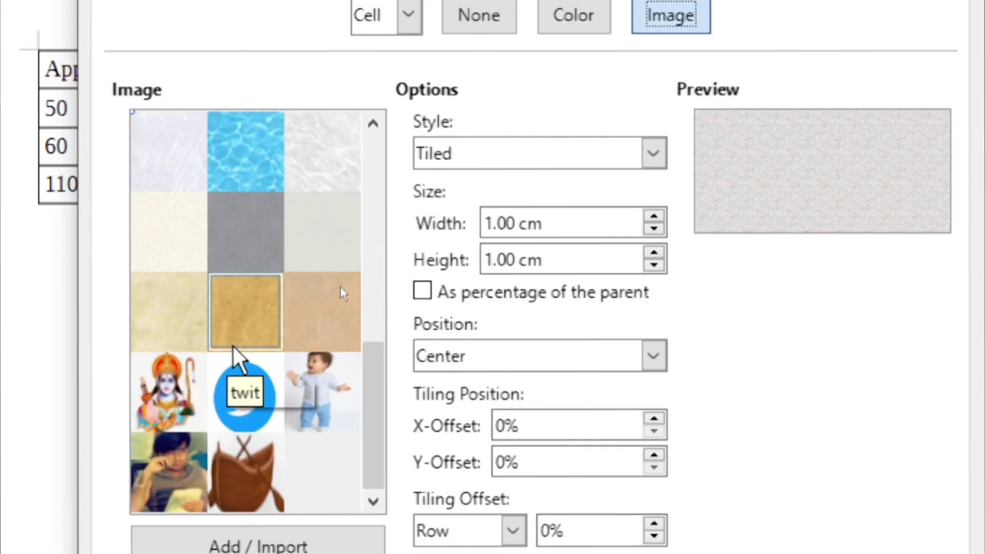
left_click(254, 403)
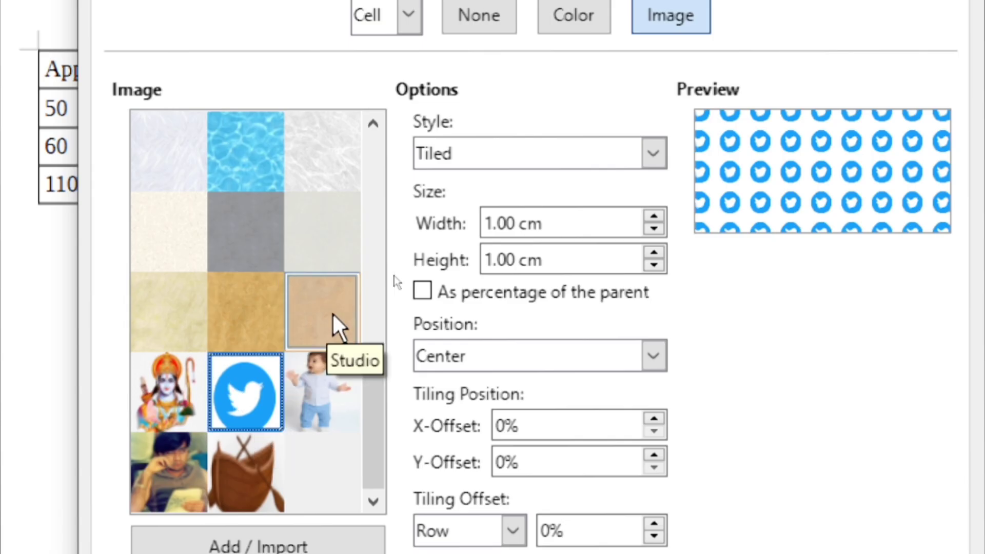
left_click(652, 153)
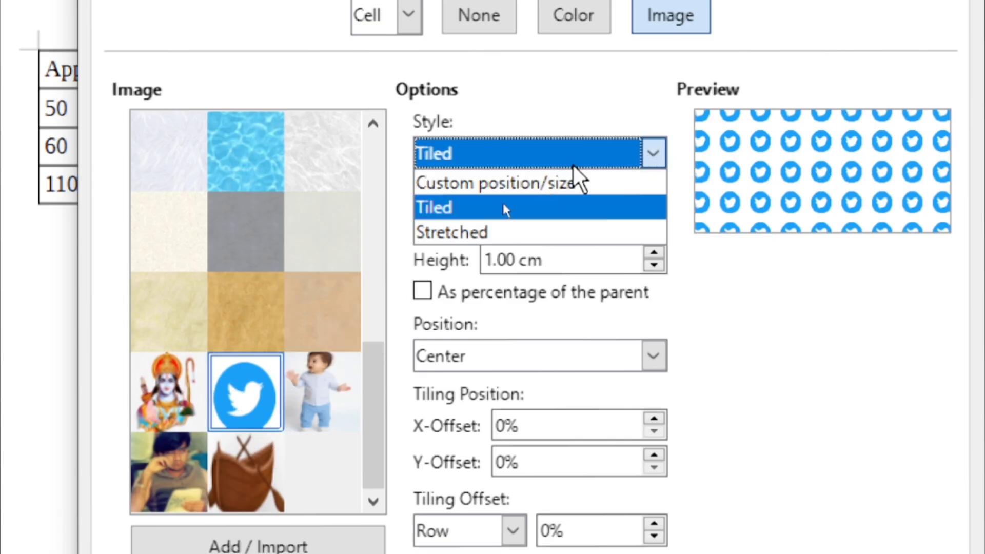
left_click(472, 231)
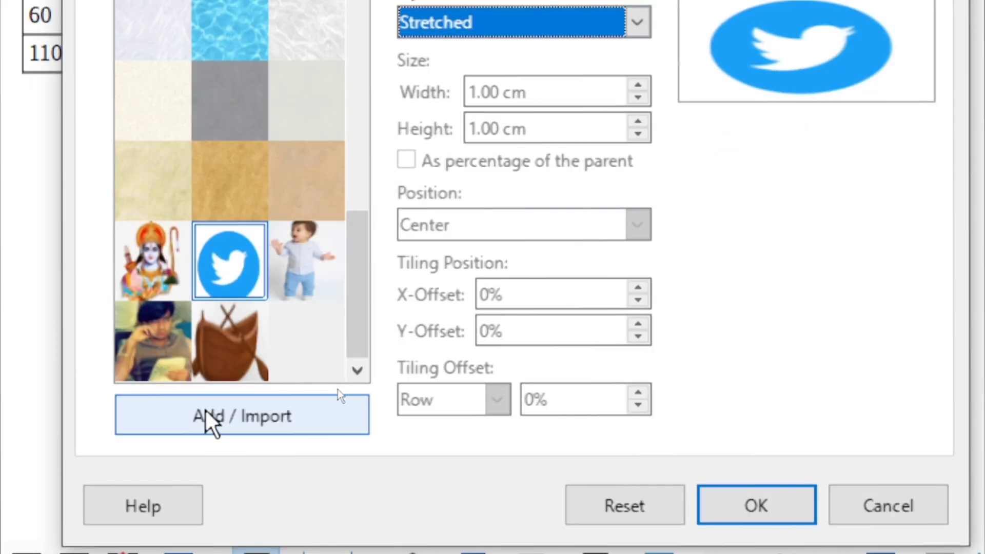
Try importing the ajay pose photo, cancel over the duplicate name, and preview the existing one
left_click(207, 413)
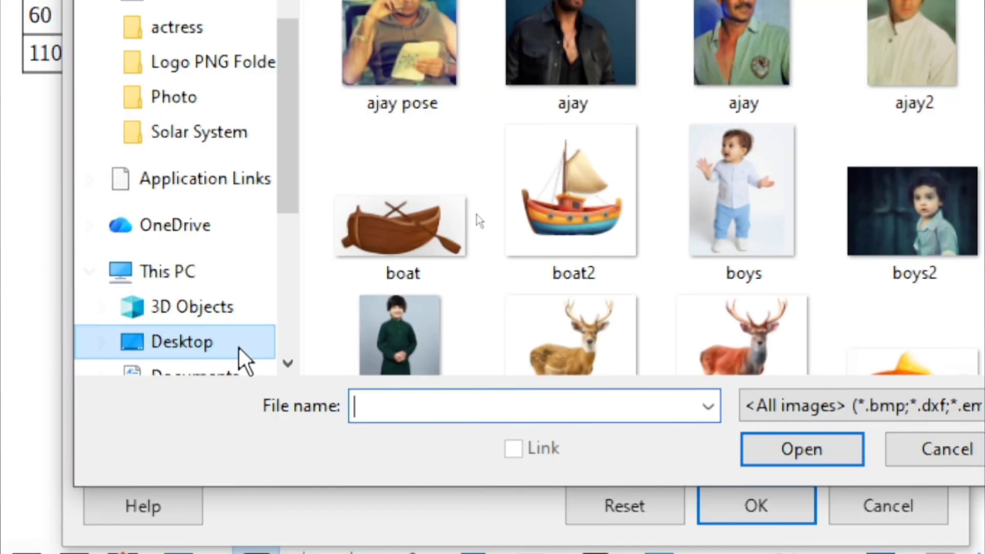
left_click(403, 49)
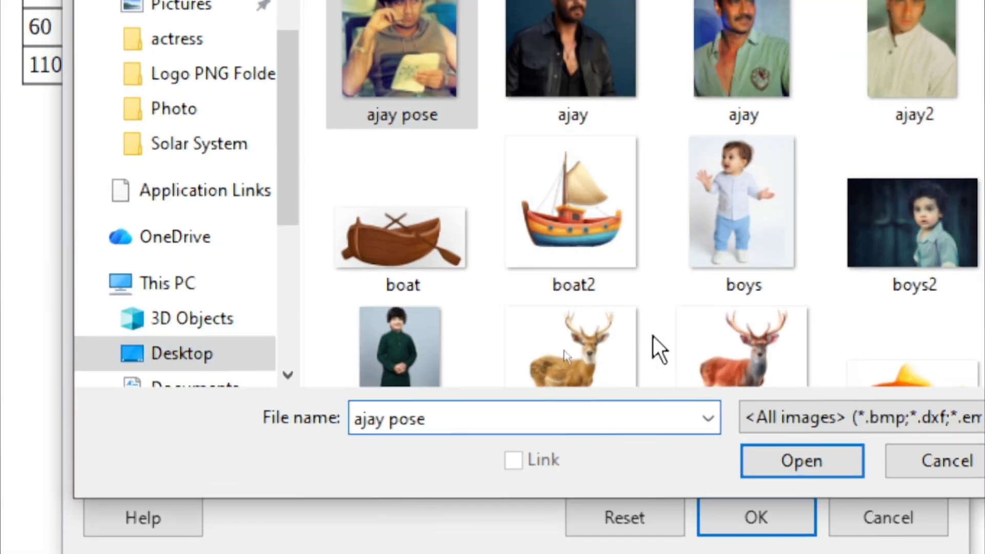
left_click(783, 459)
left_click(533, 271)
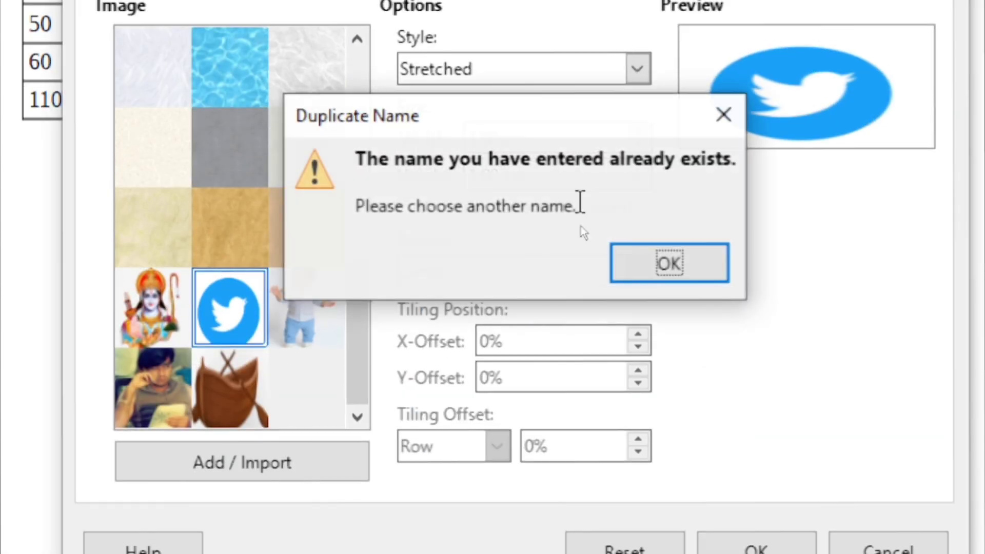
left_click(685, 261)
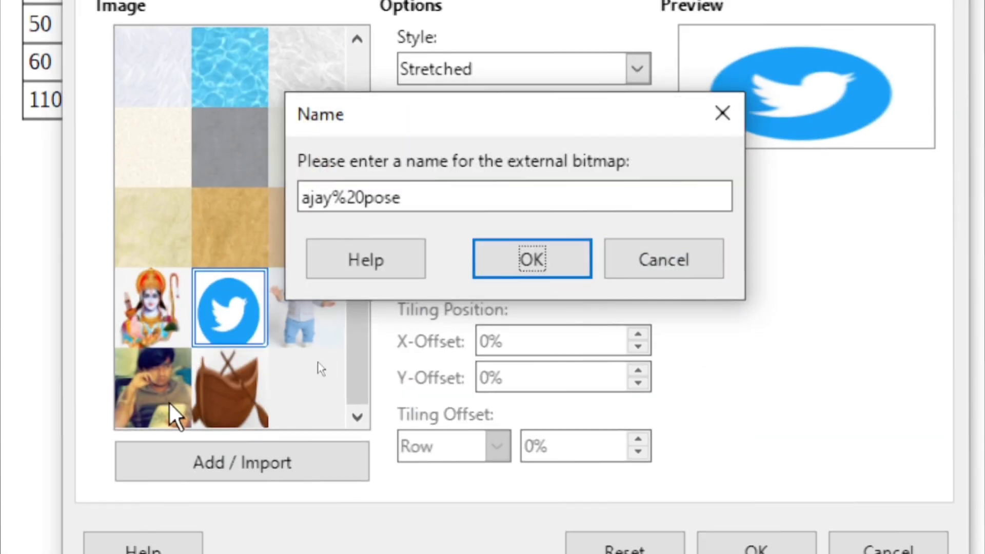
left_click(656, 264)
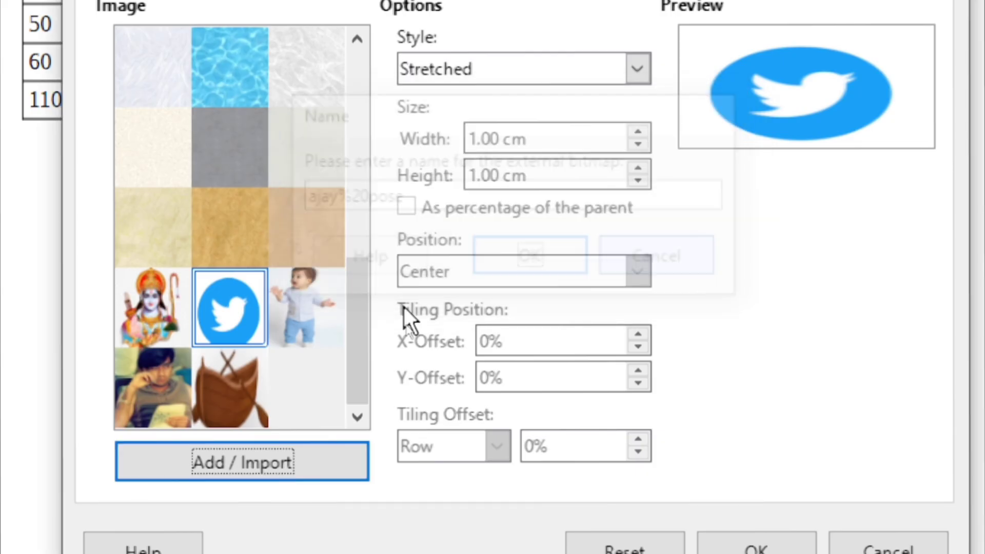
left_click(175, 400)
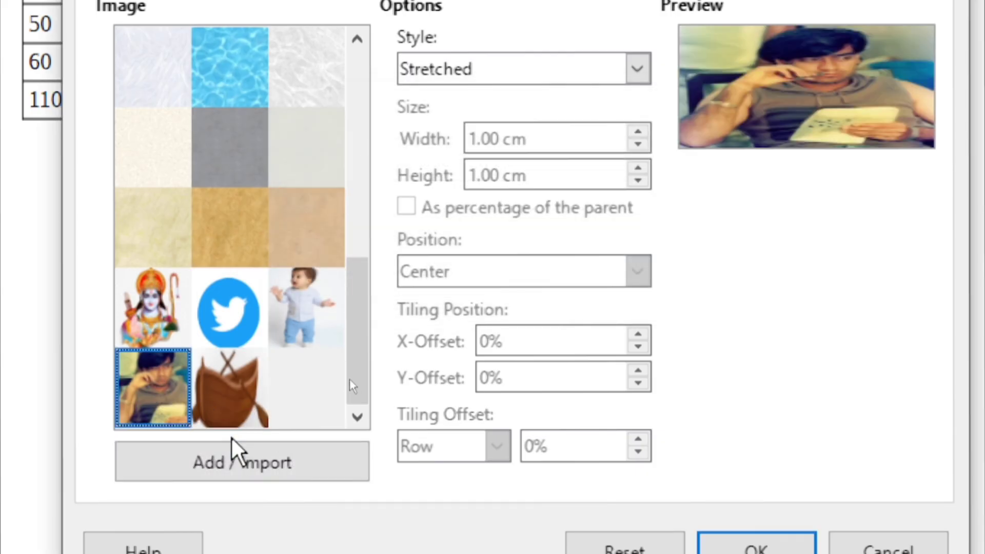
Import the ajay2 photo into the image collection under the name ajay2
left_click(239, 464)
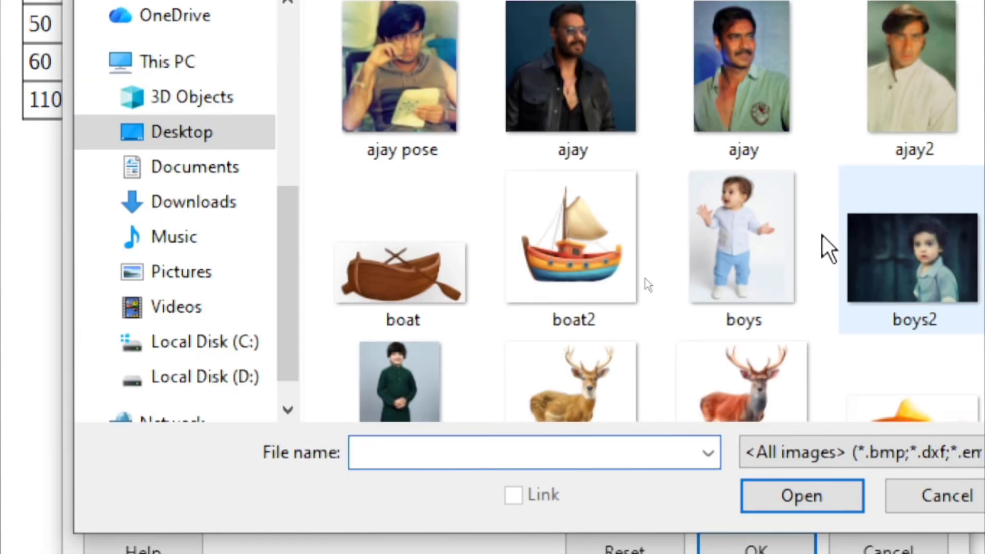
left_click(877, 121)
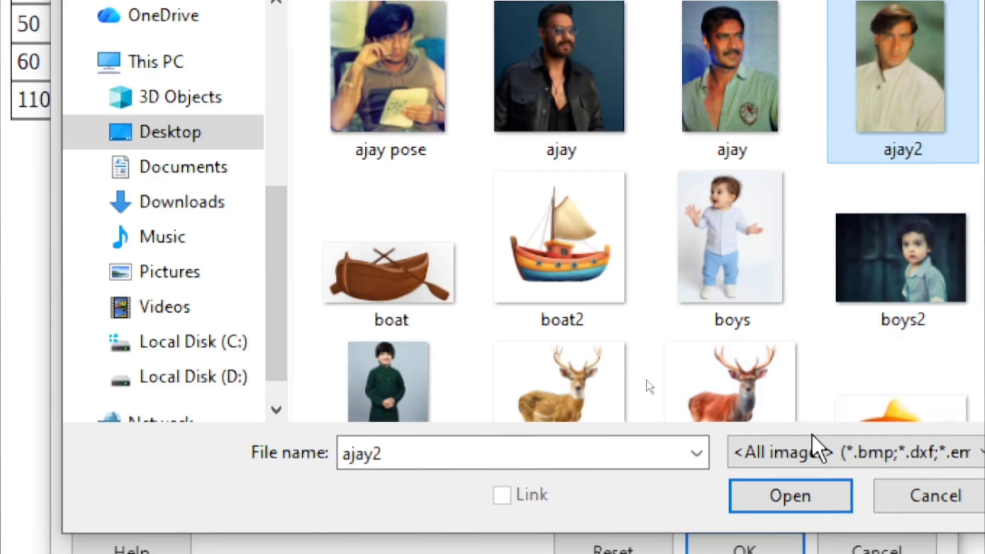
left_click(795, 494)
left_click(512, 265)
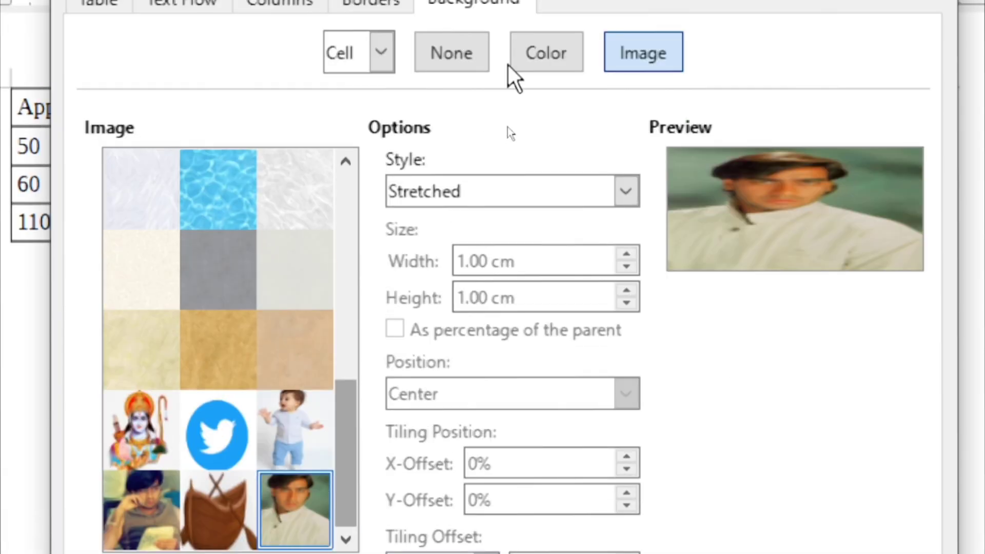
left_click(545, 64)
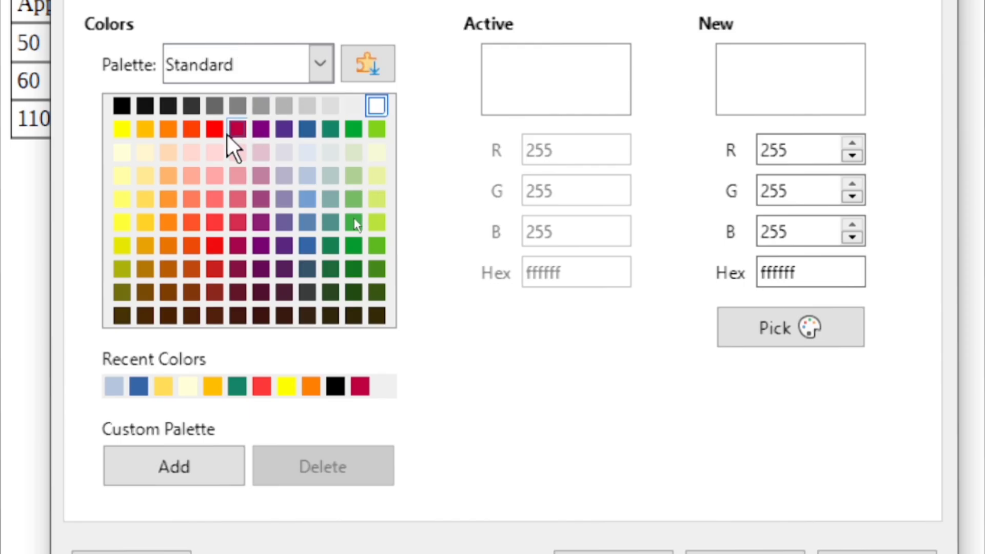
Give the cell holding 220 a Green background and close the dialog
left_click(214, 129)
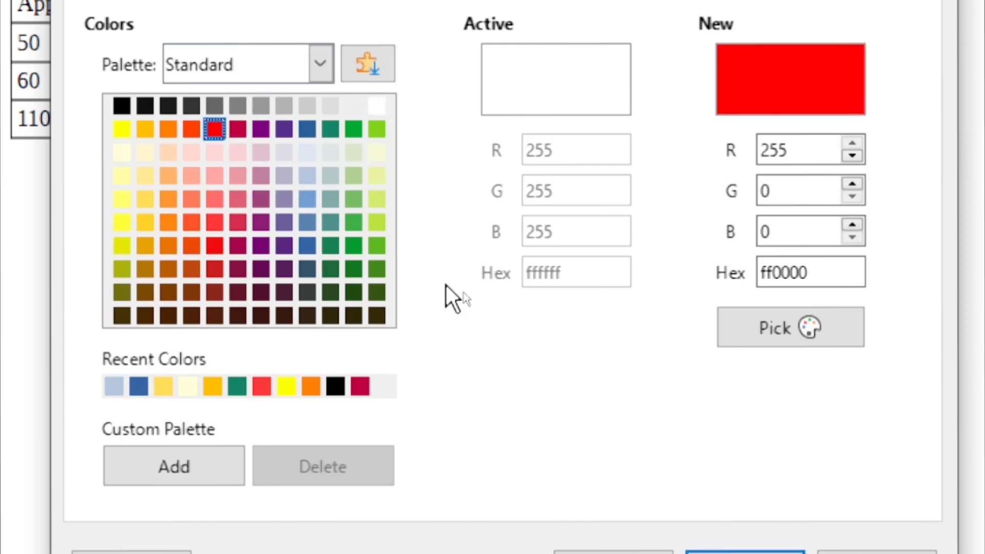
left_click(353, 128)
left_click(745, 553)
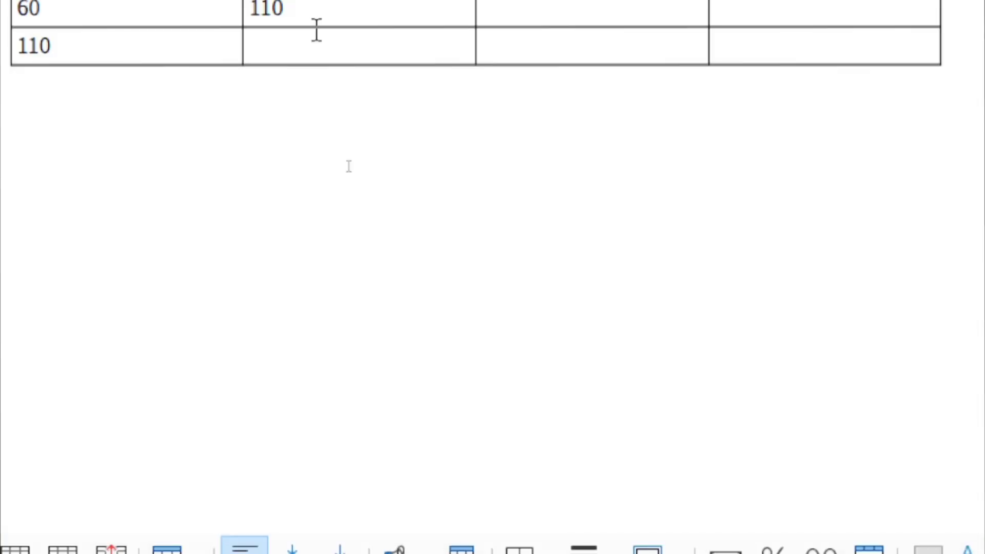
left_click(368, 3)
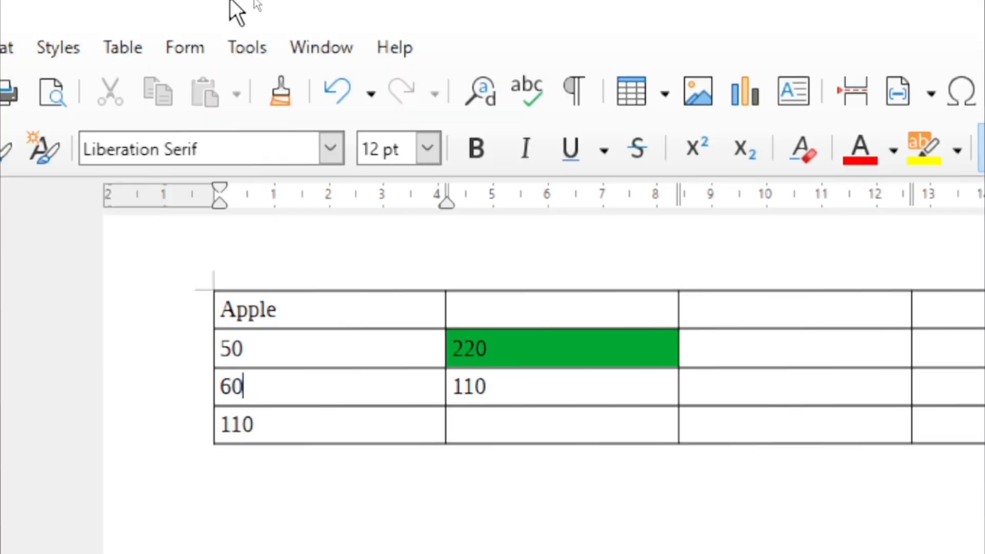
left_click(129, 56)
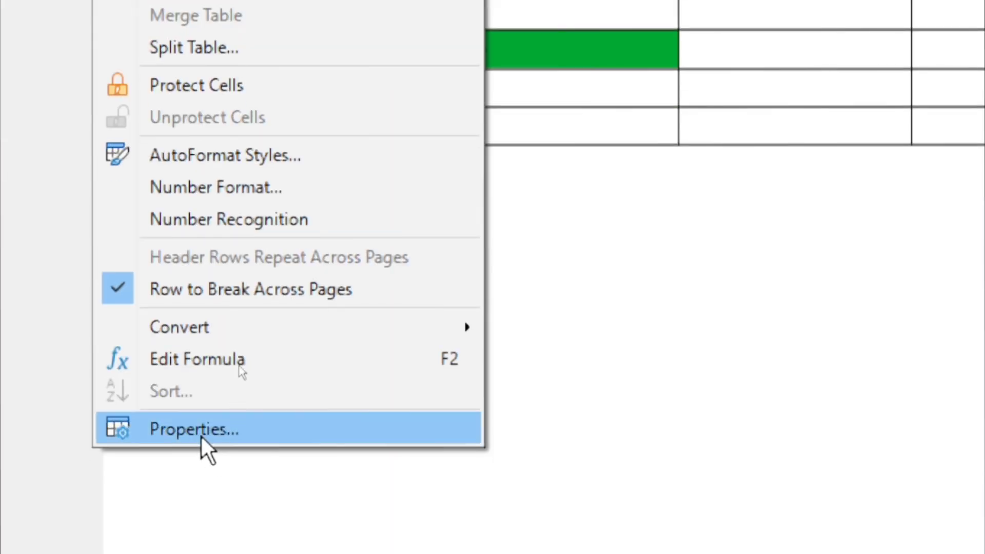
Fill the whole row holding 60 and 110 with a Purple 800080 background
left_click(201, 434)
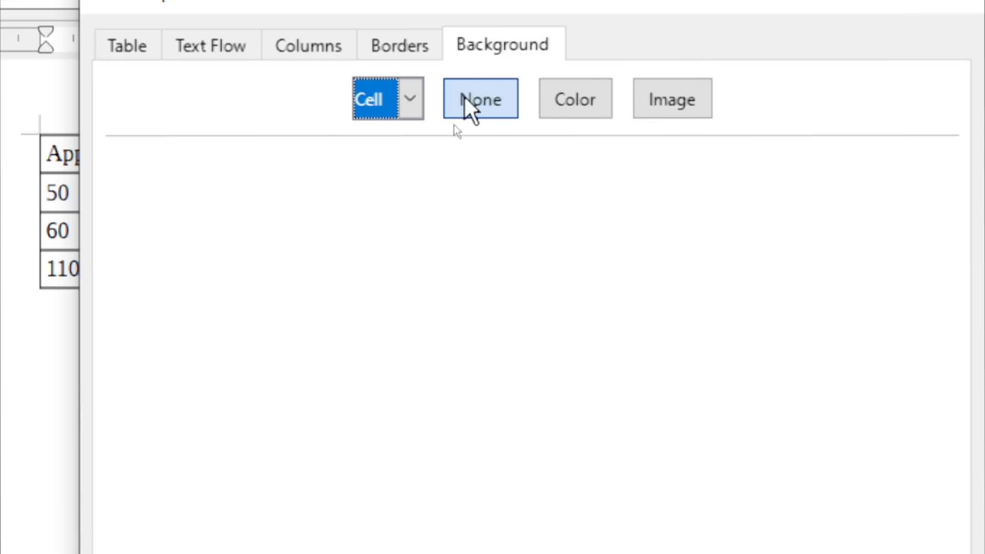
left_click(410, 98)
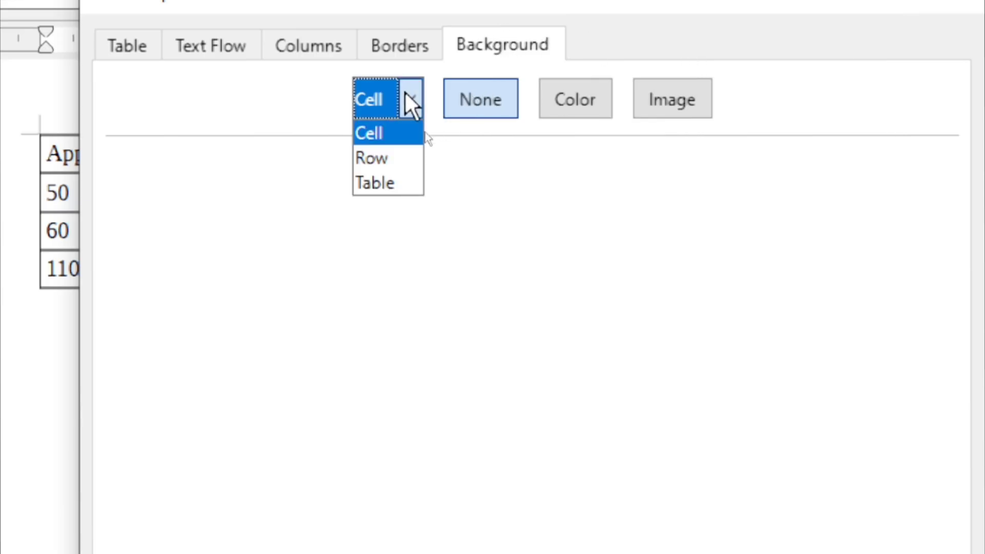
left_click(388, 158)
left_click(557, 110)
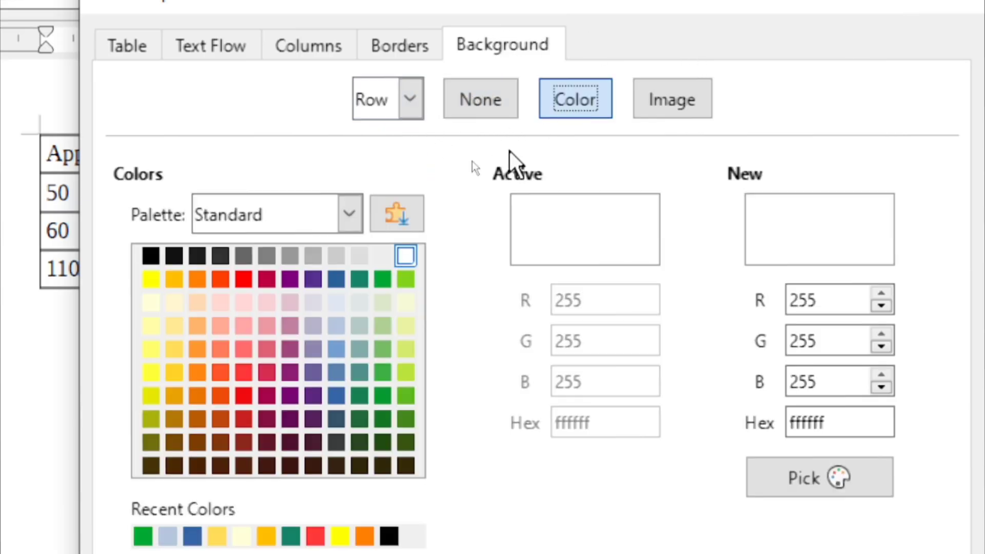
left_click(290, 279)
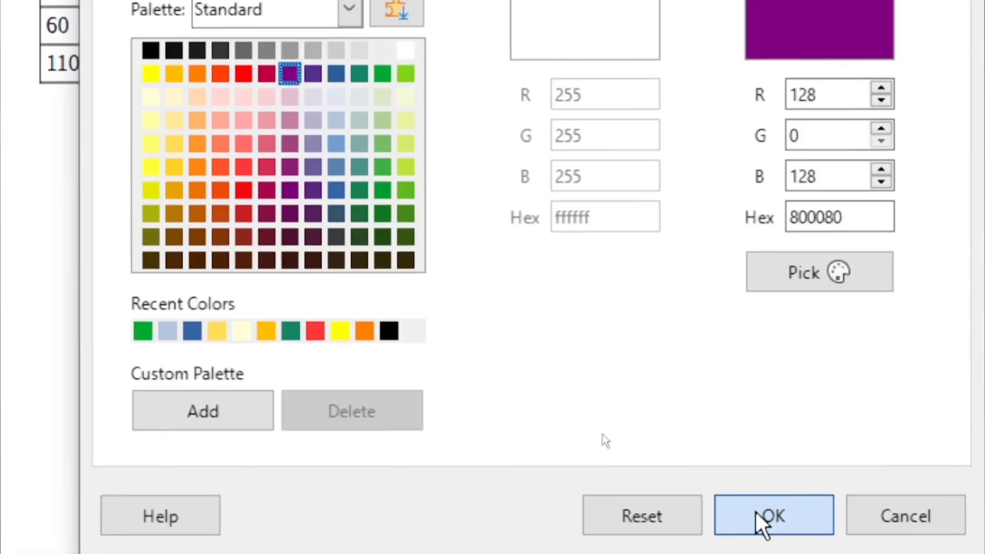
left_click(763, 521)
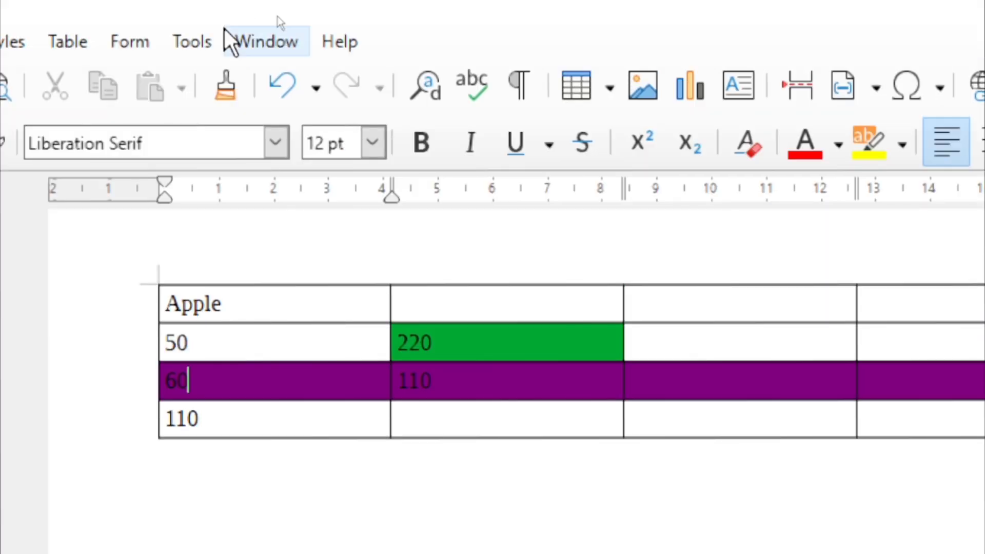
In the table's Borders settings, choose Outer Border and All Inner Lines after trying other presets
left_click(70, 45)
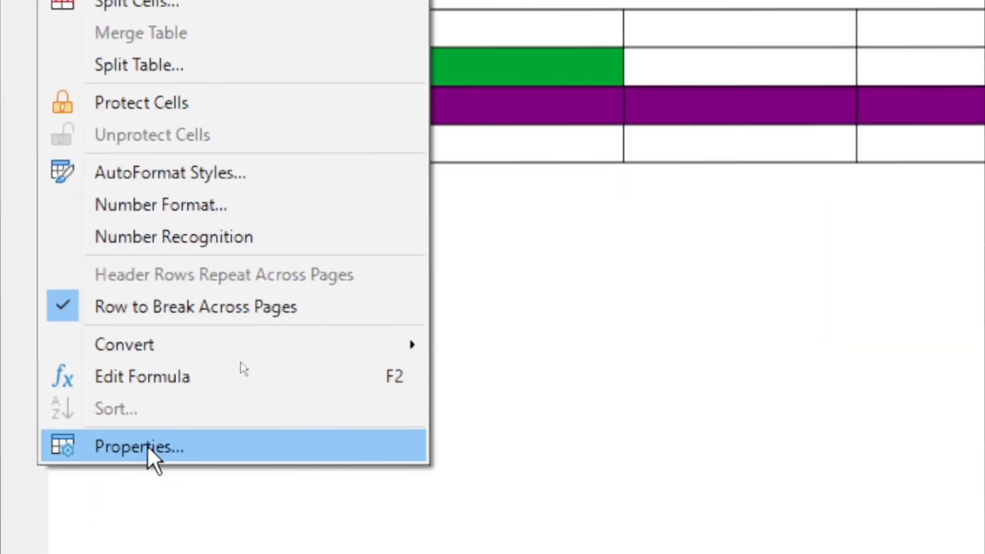
left_click(147, 445)
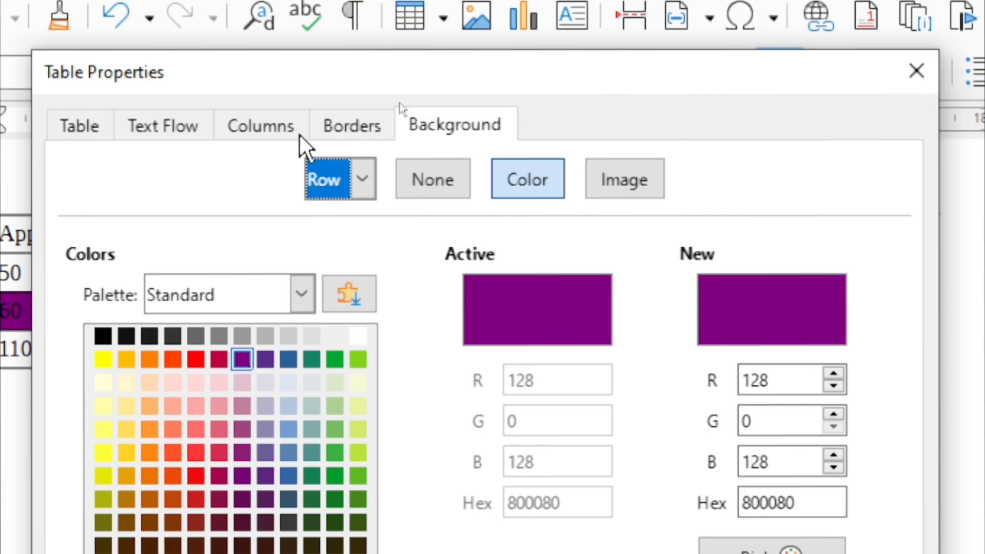
left_click(351, 124)
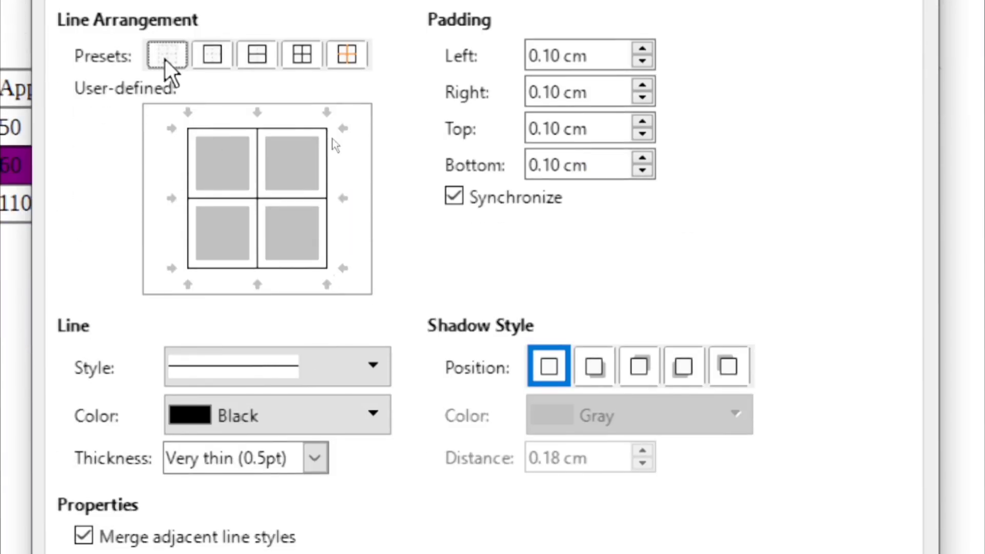
left_click(166, 55)
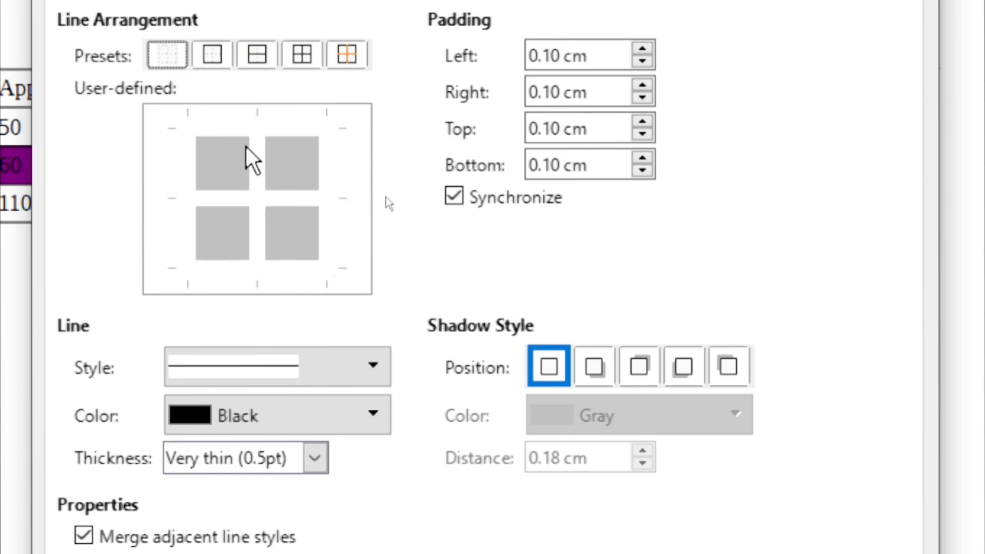
left_click(211, 56)
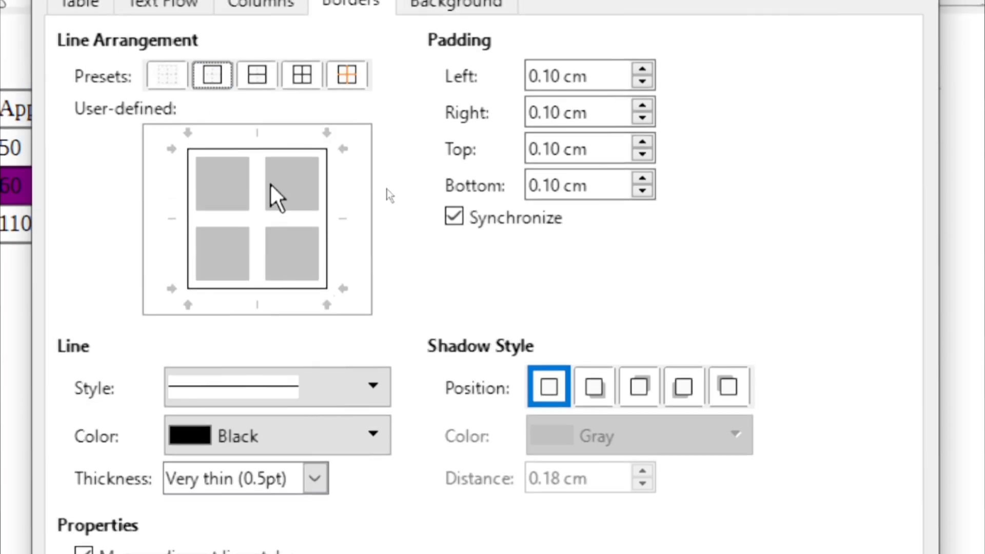
left_click(257, 76)
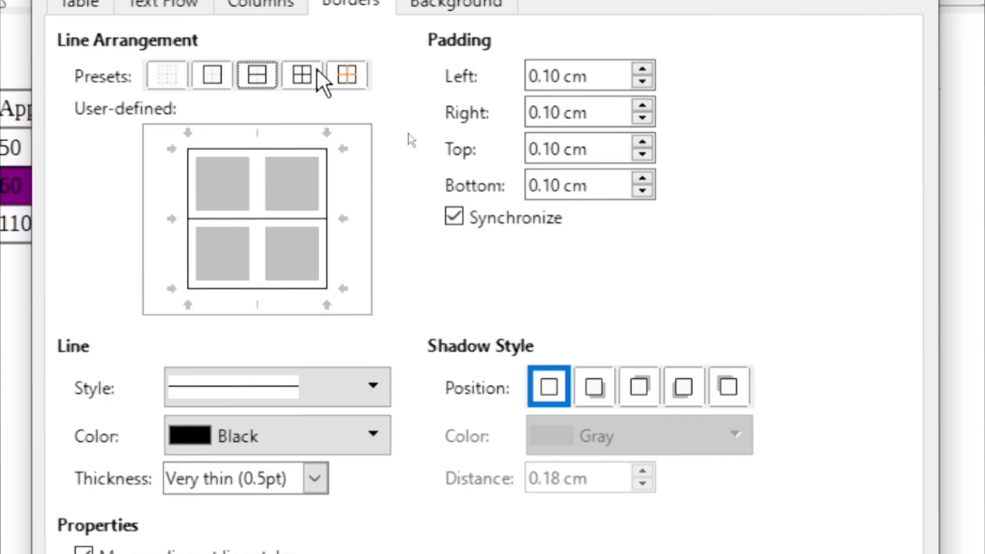
left_click(302, 76)
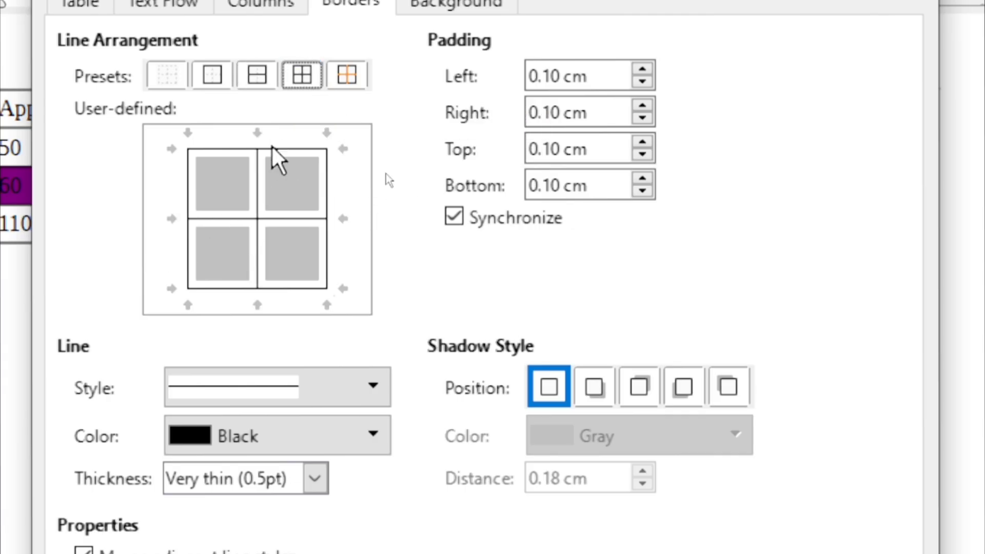
left_click(352, 76)
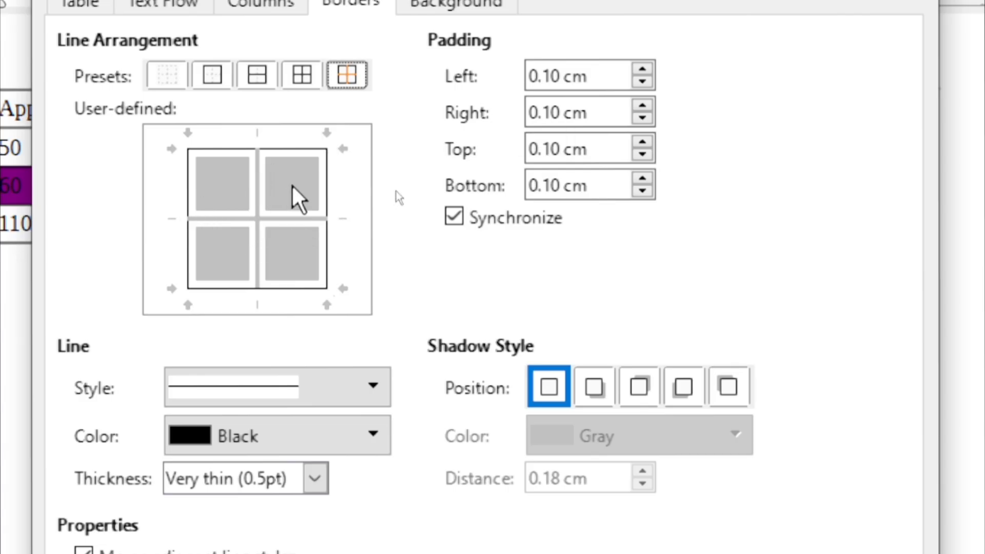
left_click(303, 75)
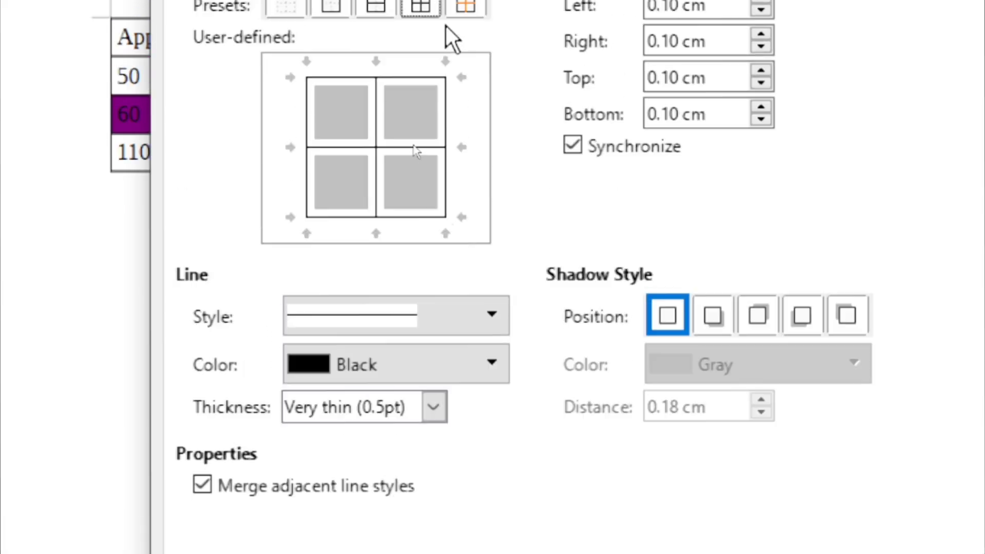
Set the table border lines to a double line style in Light Red 1
left_click(457, 319)
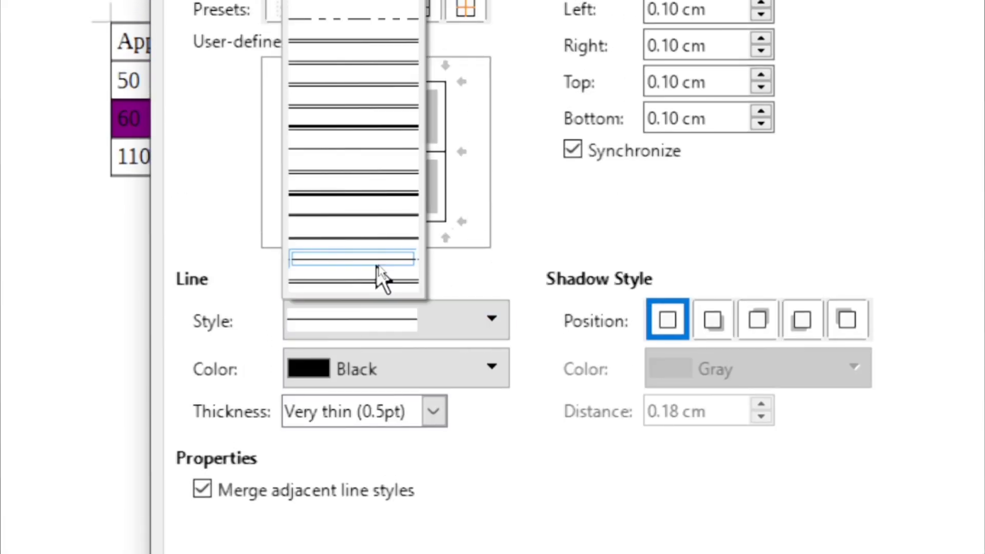
left_click(376, 264)
left_click(479, 322)
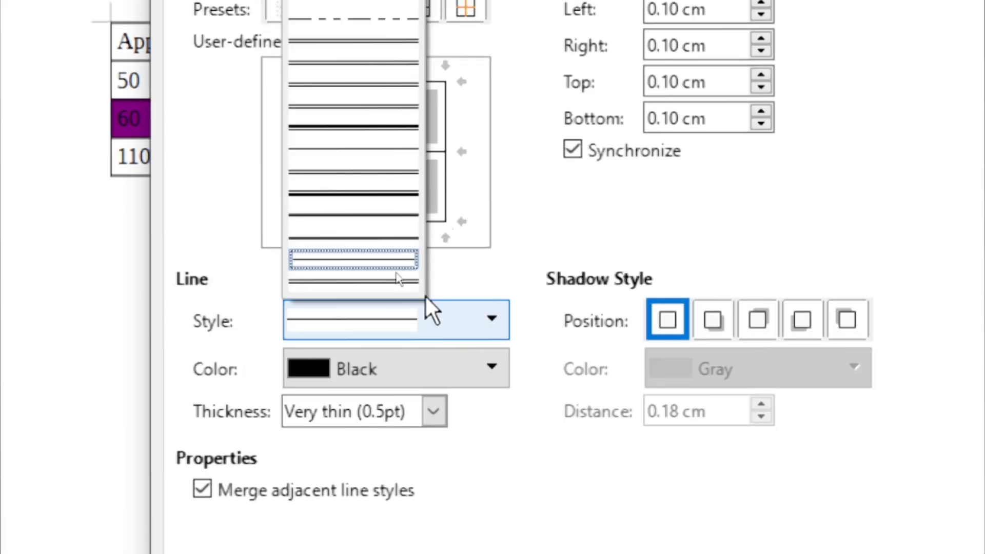
left_click(352, 92)
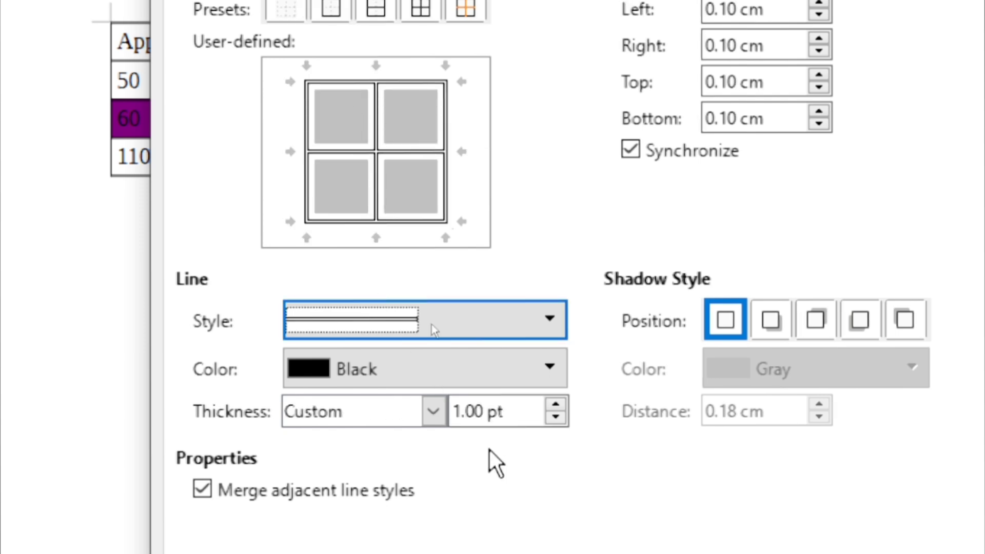
left_click(506, 378)
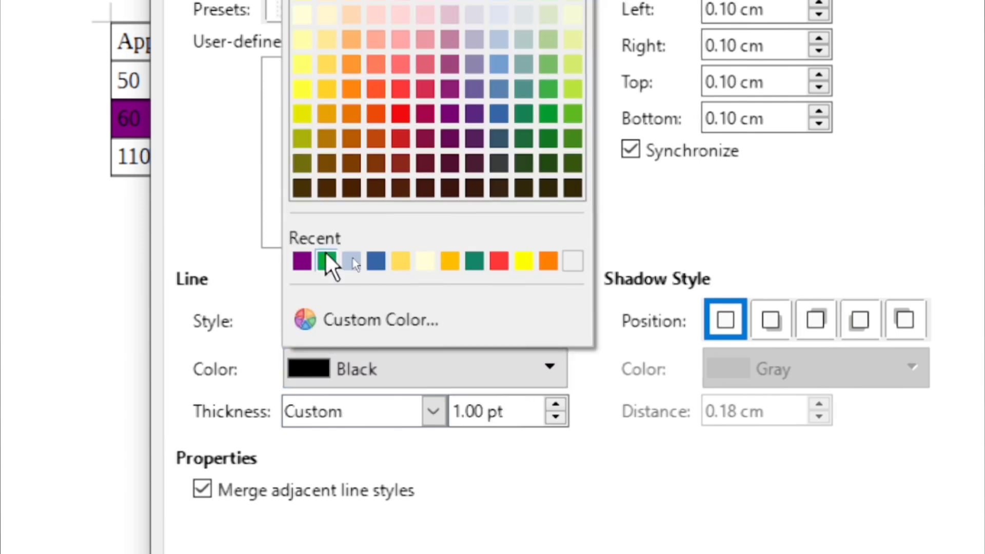
left_click(499, 261)
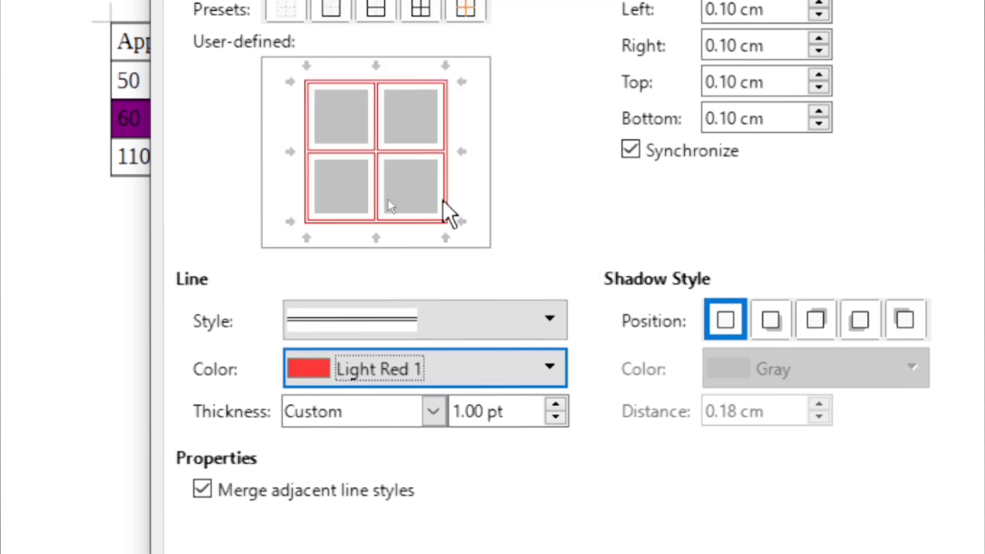
Set the border line thickness to a custom 1.25 pt
left_click(556, 404)
left_click(557, 404)
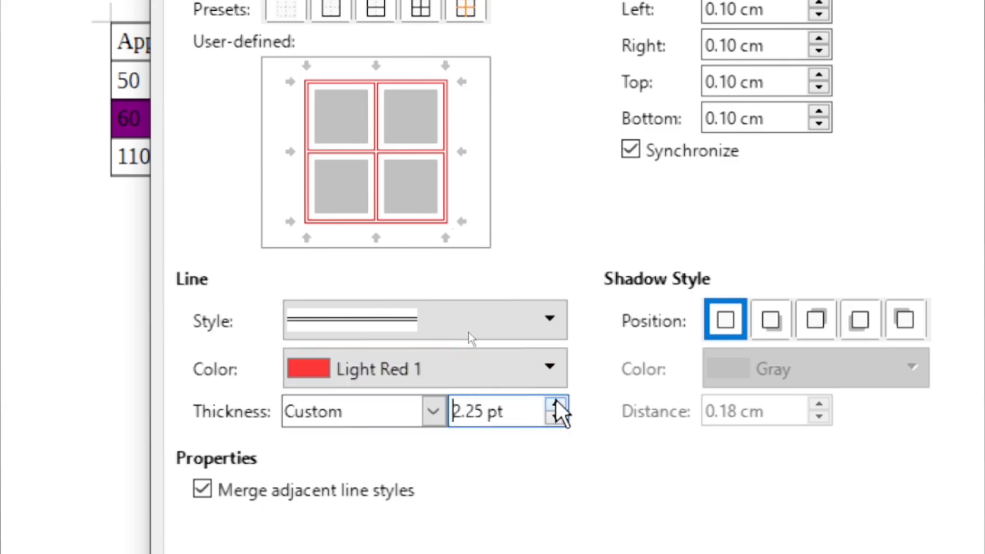
left_click(430, 410)
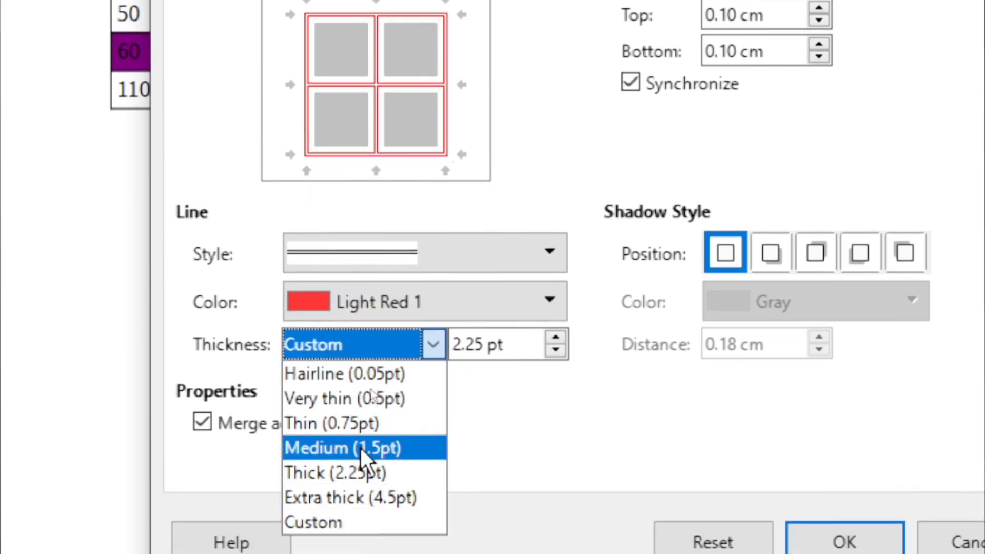
left_click(361, 448)
left_click(430, 347)
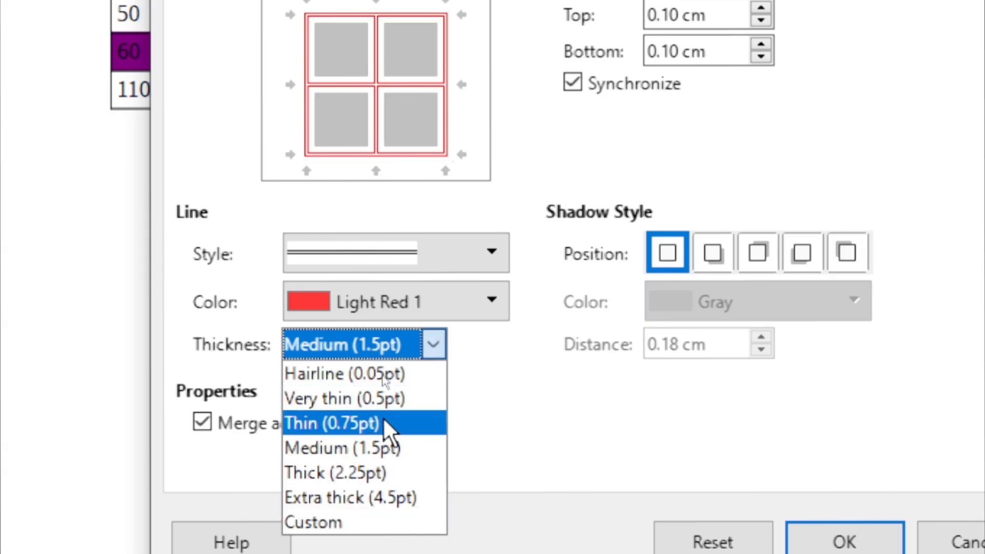
left_click(389, 426)
left_click(436, 347)
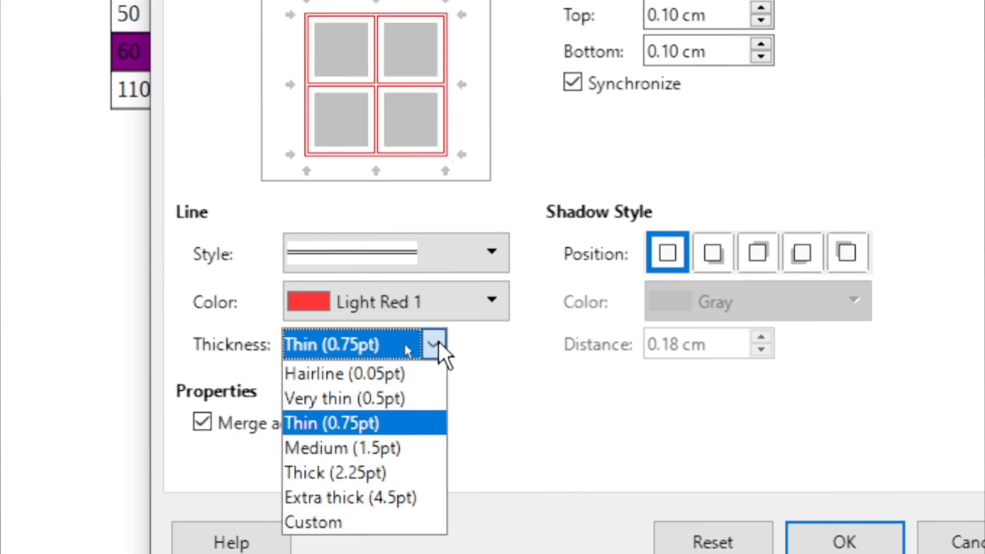
left_click(344, 523)
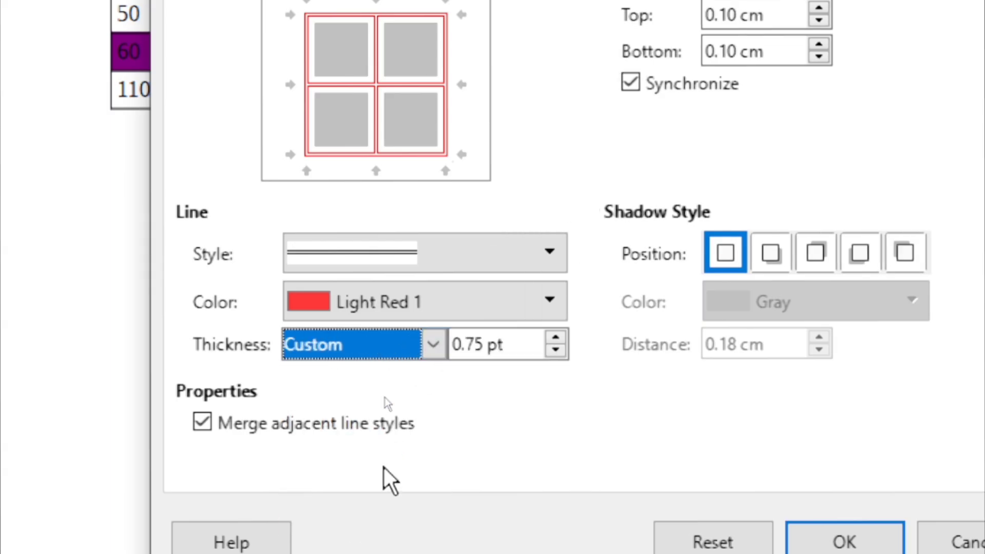
left_click(555, 339)
left_click(555, 340)
left_click(556, 350)
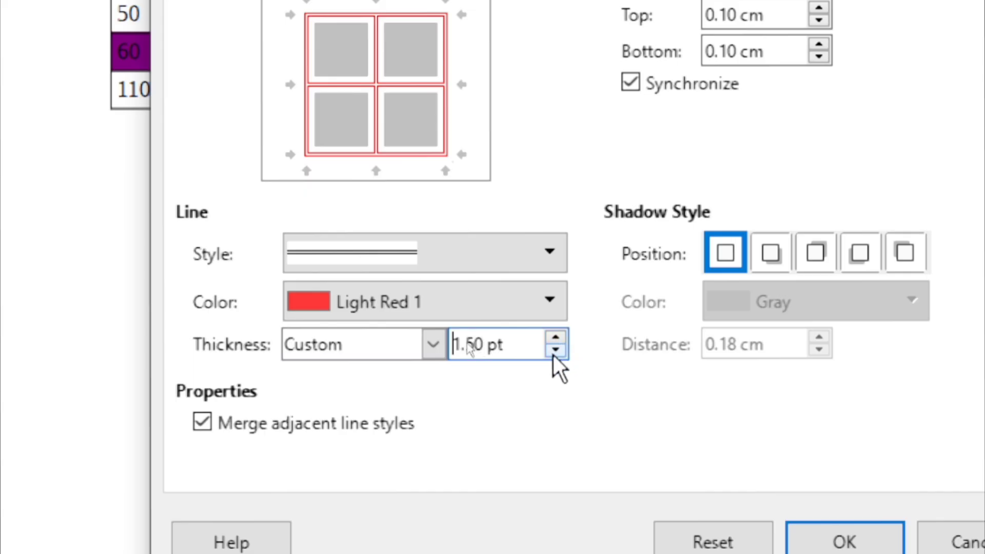
left_click(556, 350)
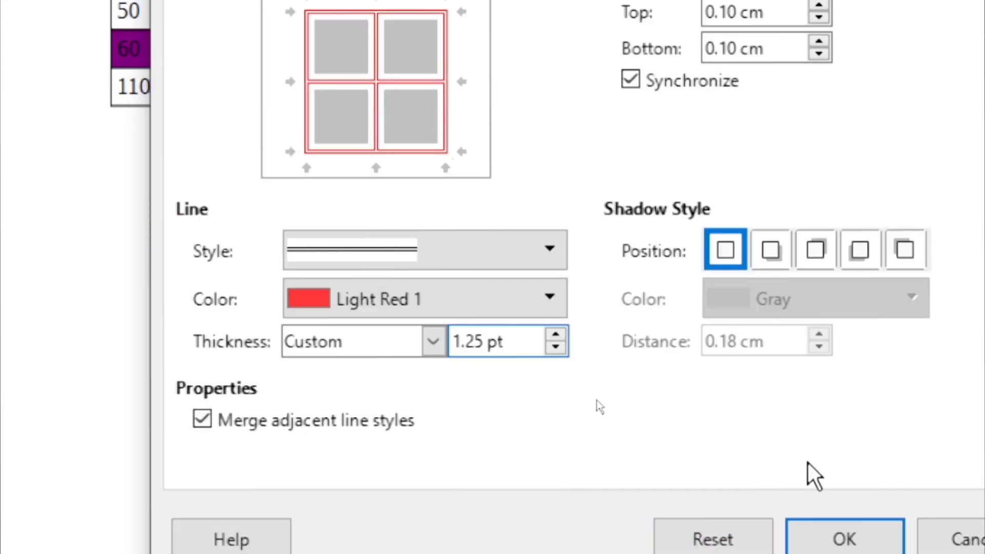
Add a bottom-right Light Blue 3 shadow 0.40 cm away and apply the borders
left_click(772, 252)
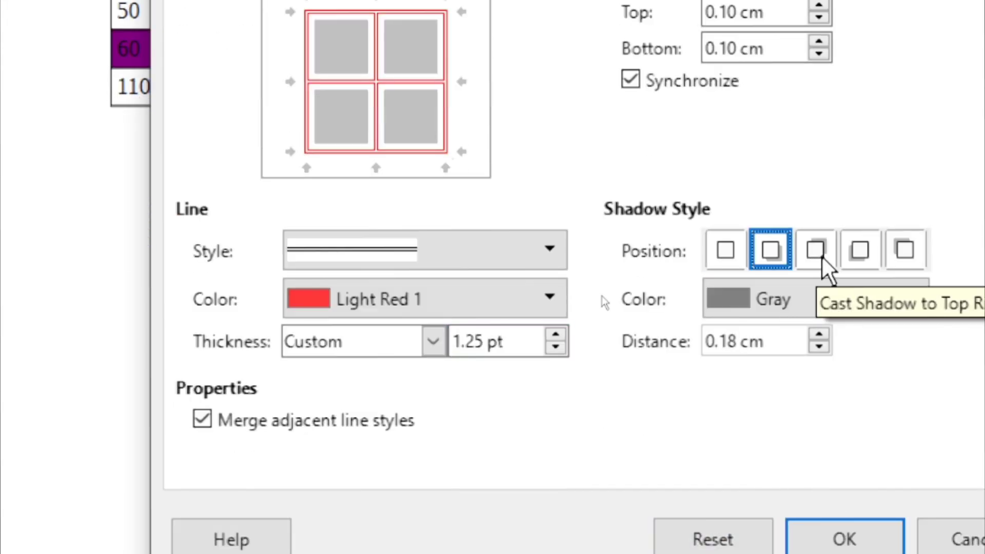
left_click(817, 251)
left_click(859, 250)
left_click(772, 251)
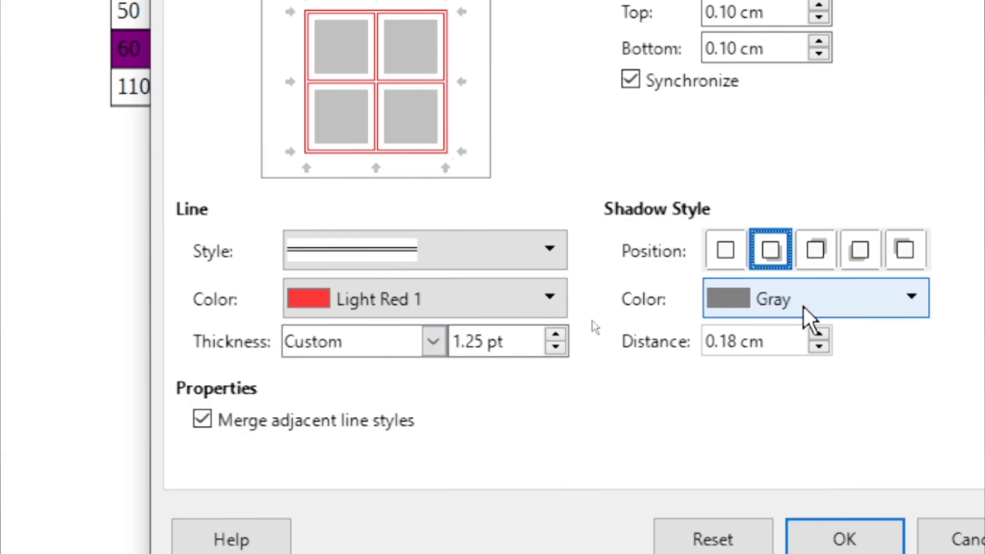
left_click(795, 303)
left_click(768, 189)
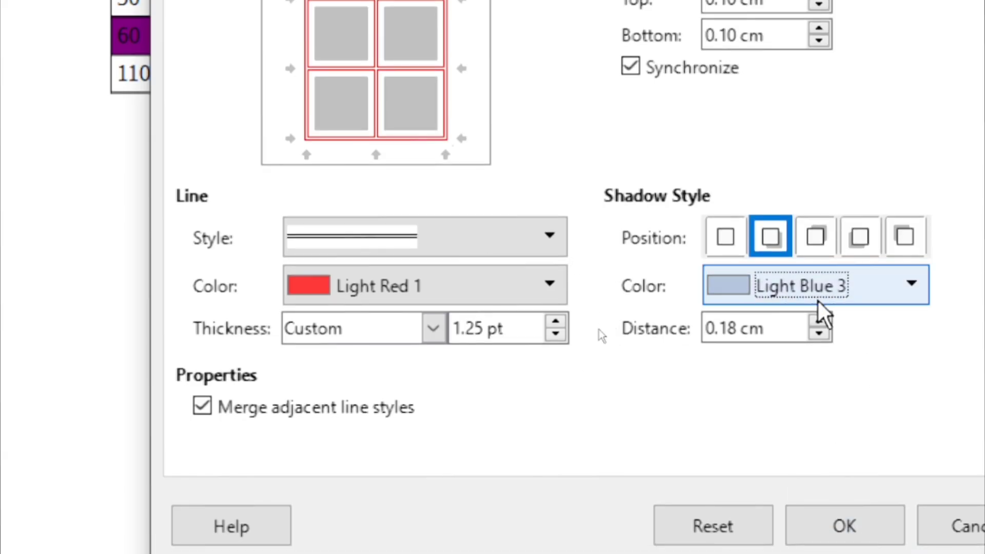
left_click(775, 323)
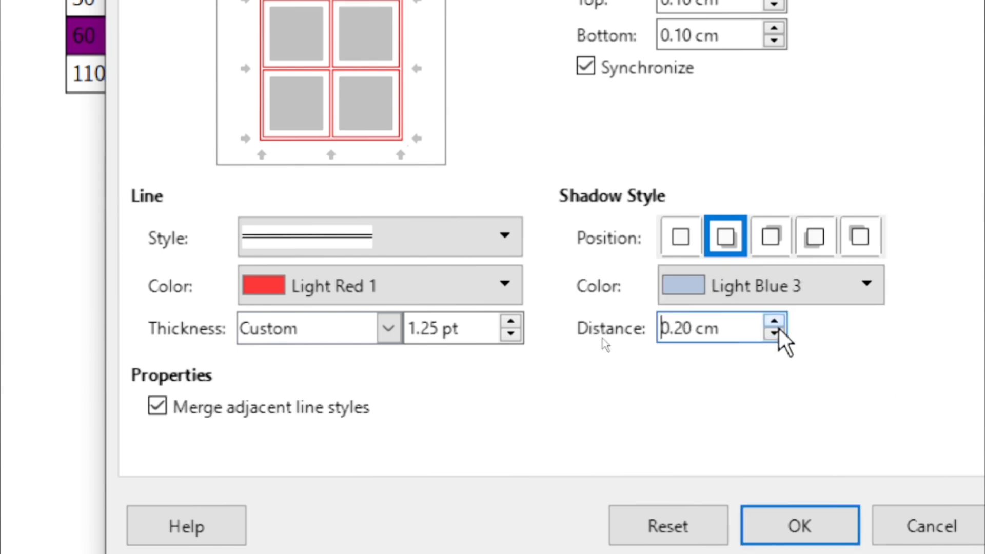
left_click(774, 322)
left_click(774, 323)
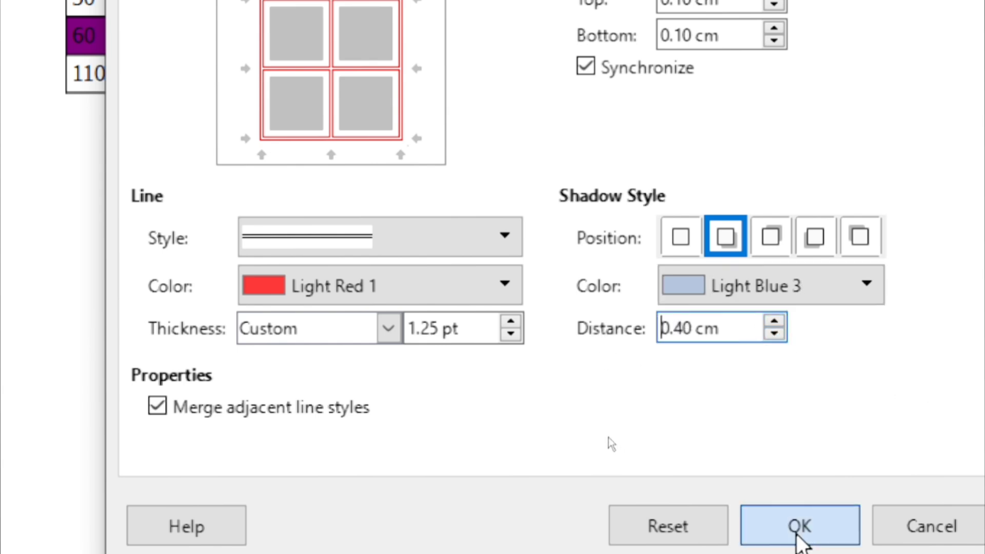
left_click(804, 528)
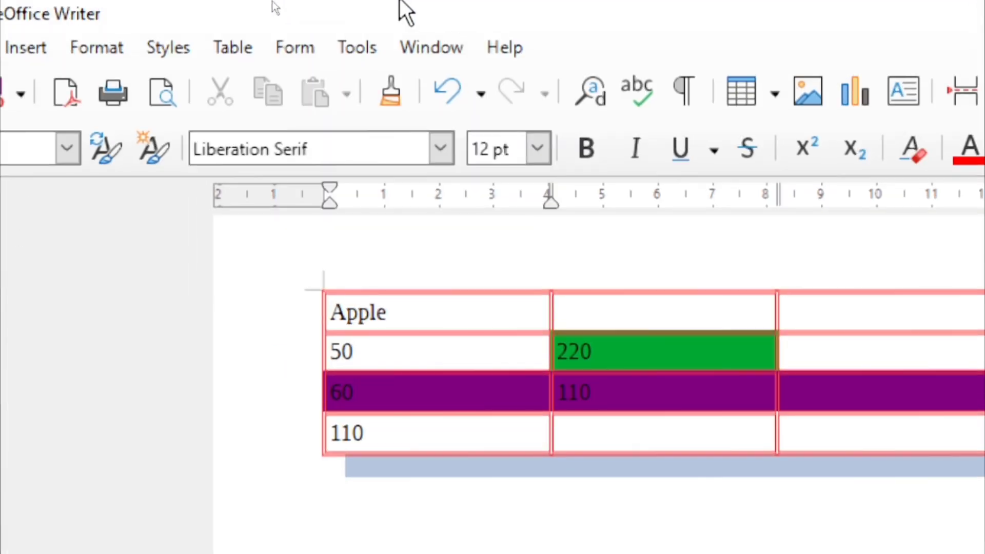
Resize the table columns to 5.50, 3.20, 4.60 and 3.70 cm in Table Properties
left_click(221, 47)
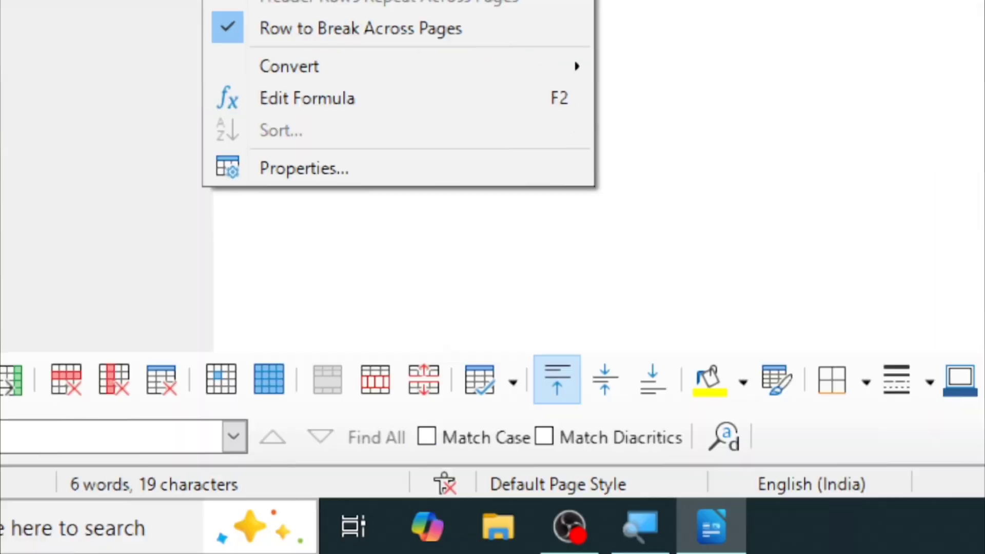
left_click(307, 168)
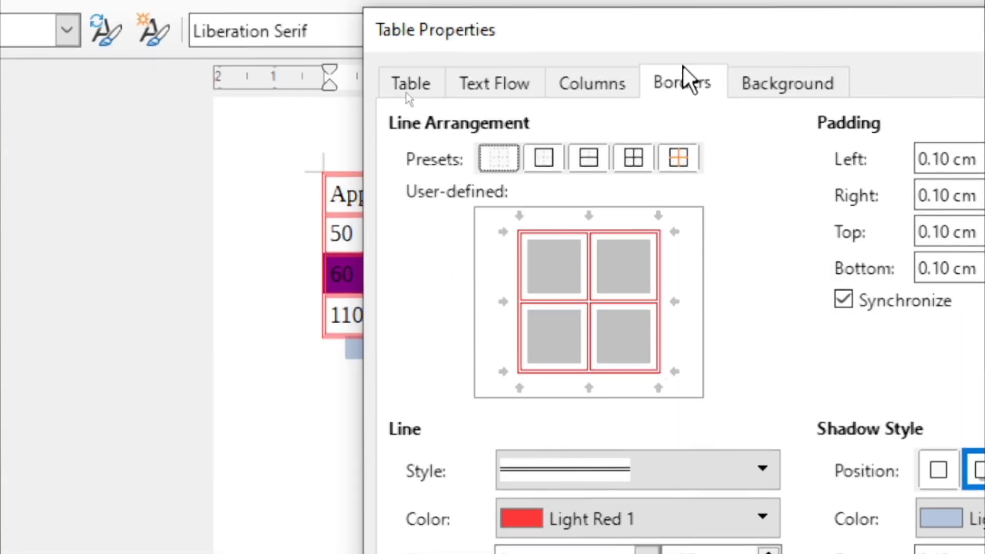
left_click(622, 83)
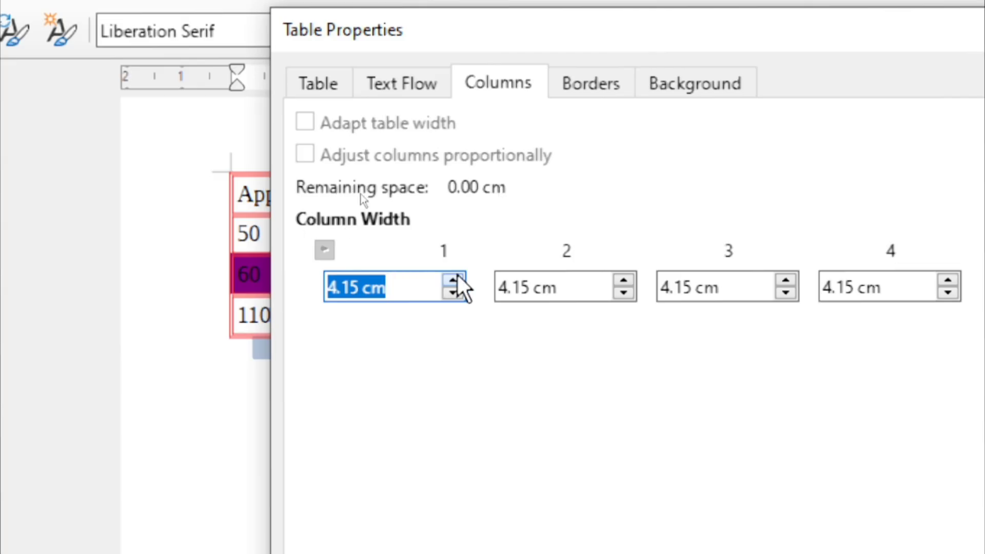
left_click_drag(454, 280, 449, 285)
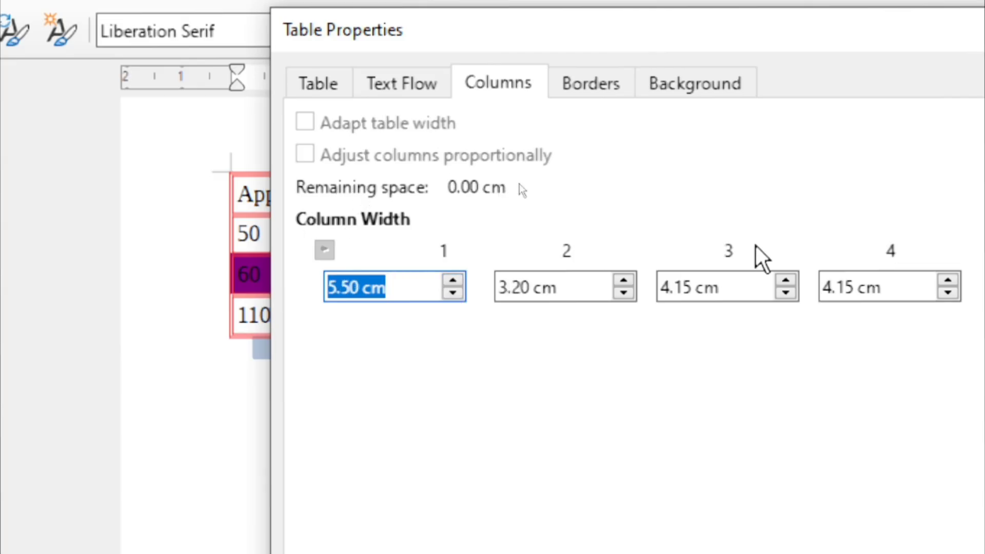
left_click_drag(787, 281, 787, 280)
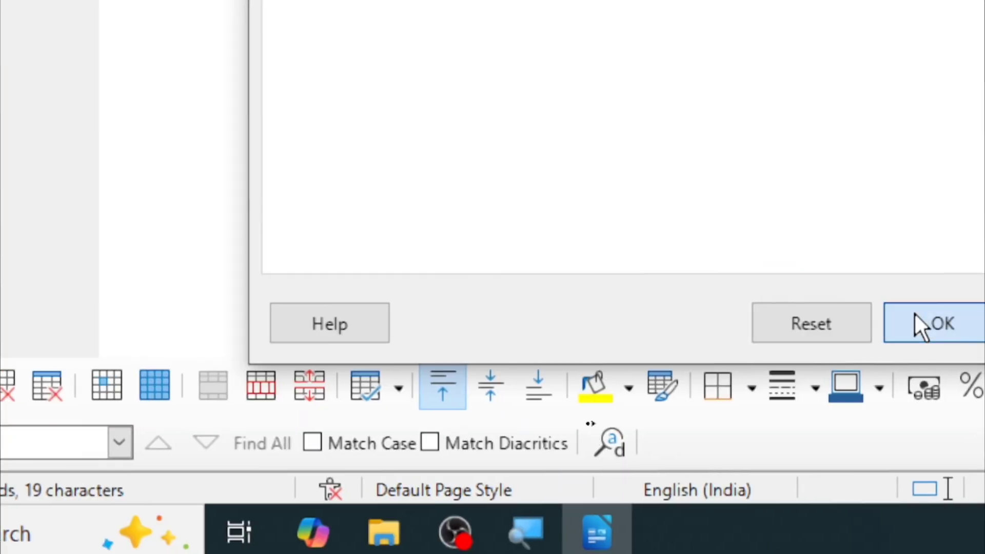
left_click(918, 323)
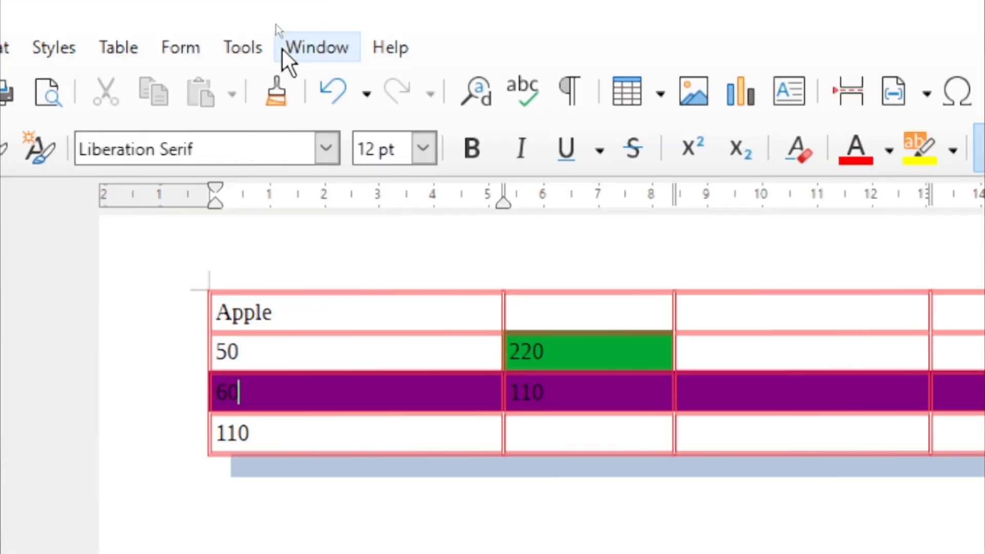
left_click(116, 54)
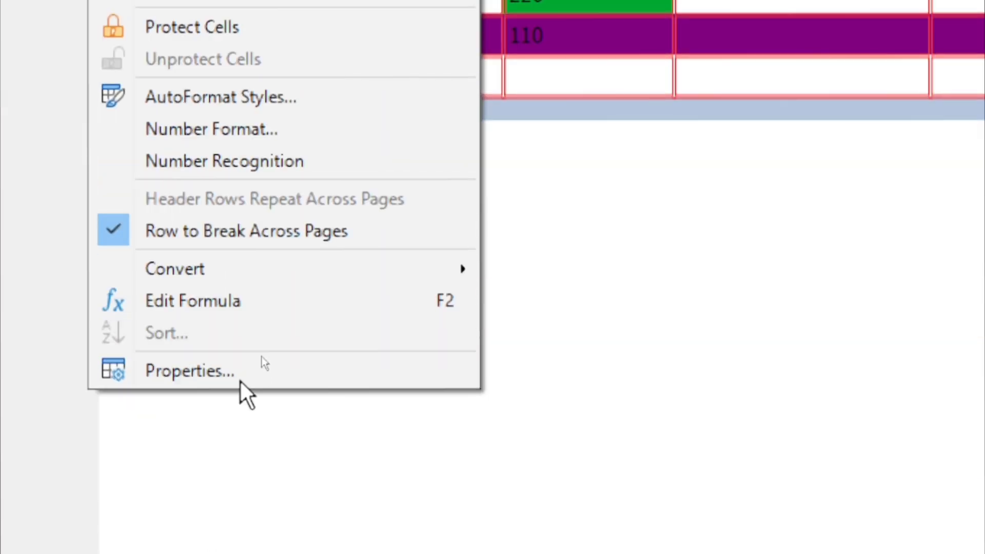
left_click(240, 377)
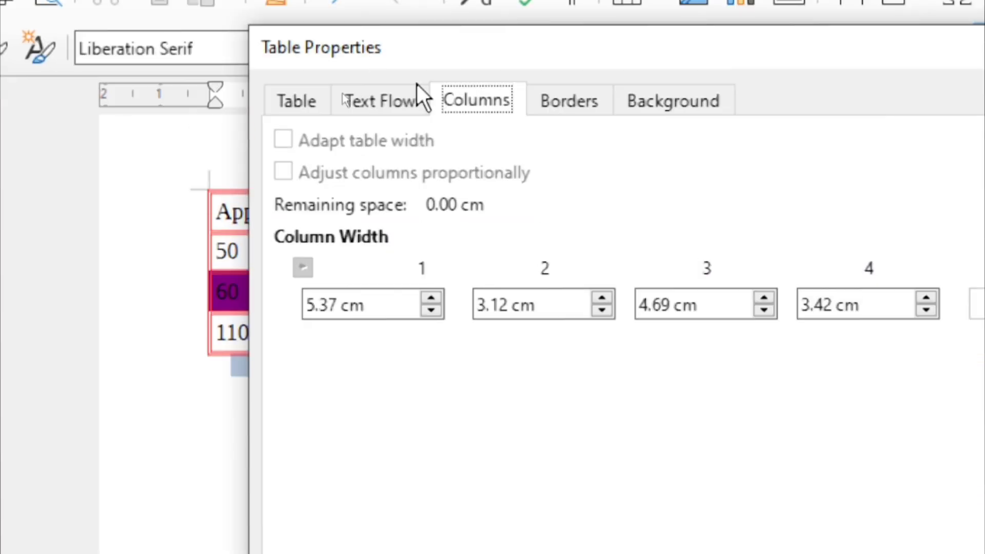
left_click(345, 96)
left_click(296, 103)
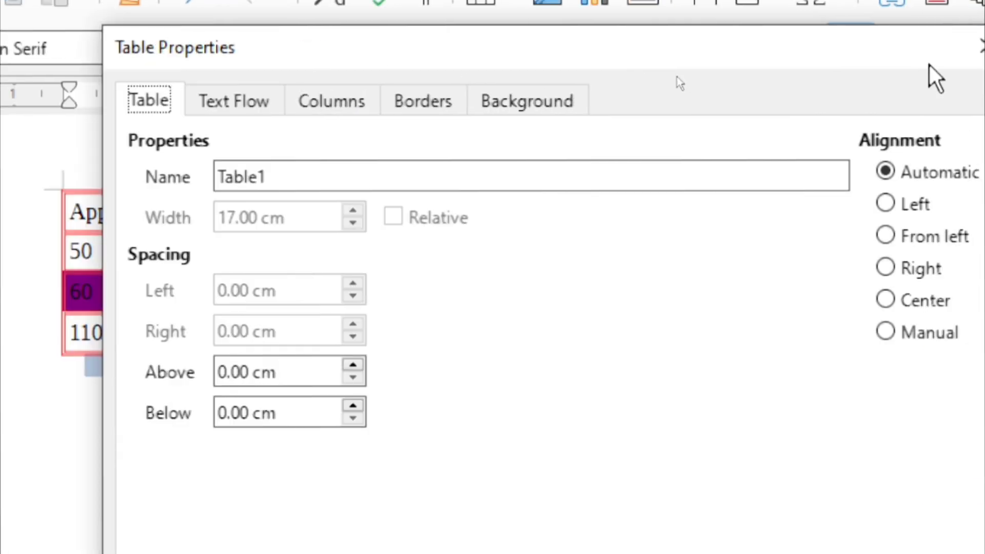
left_click(982, 46)
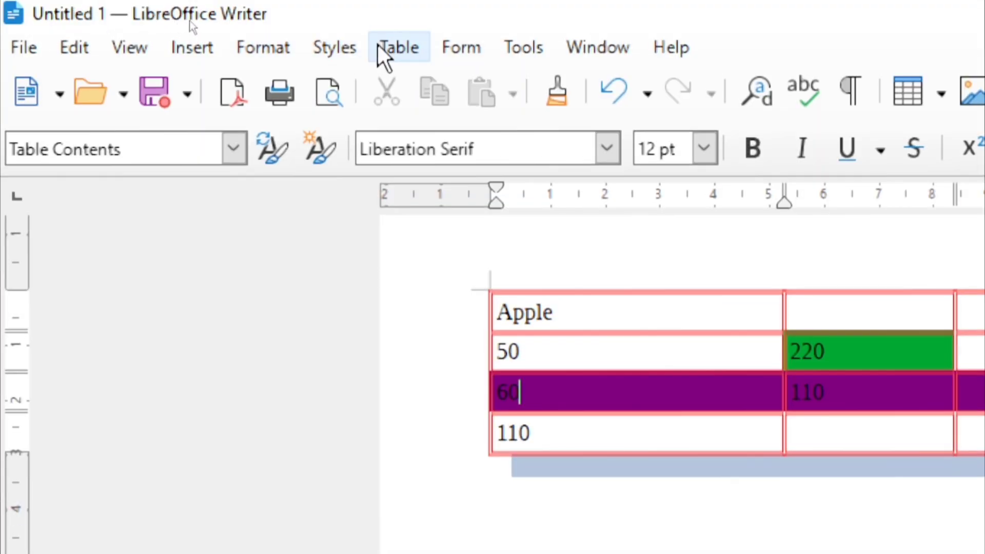
left_click(380, 47)
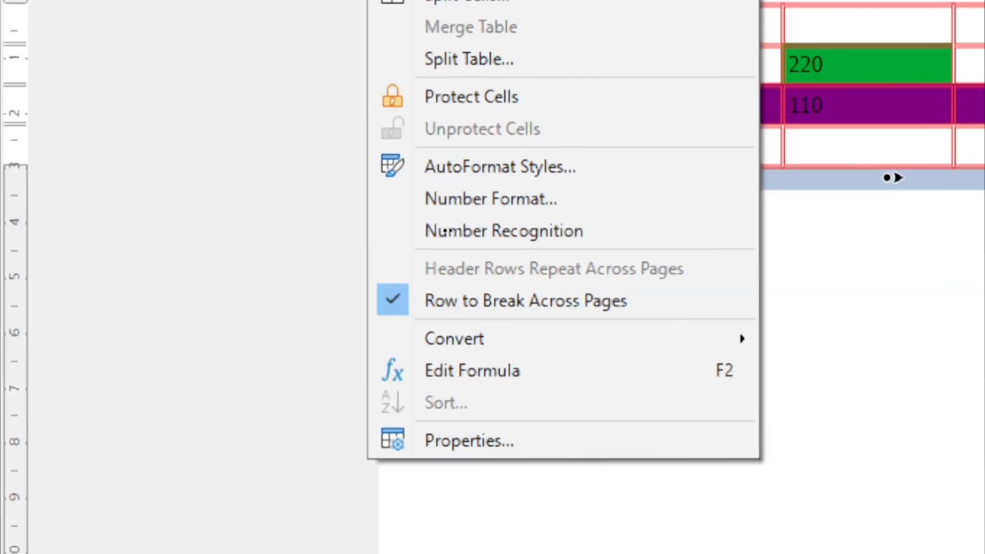
left_click(445, 231)
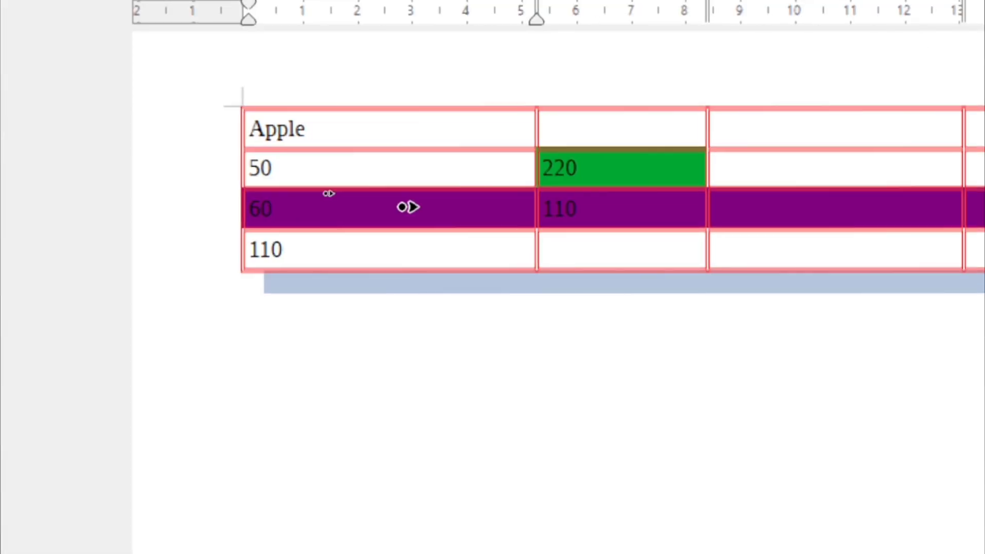